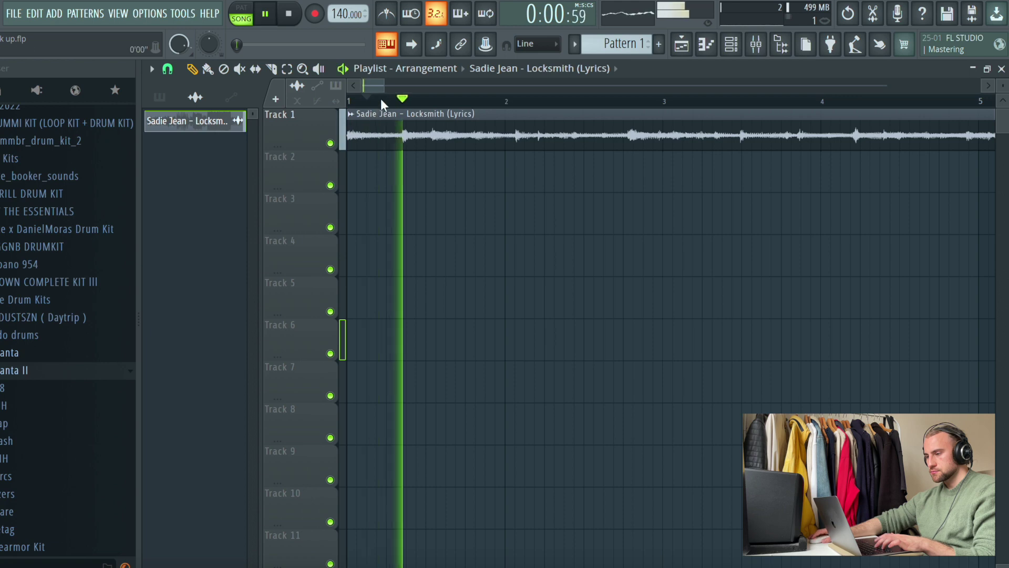
Slice the Locksmith audio clip on Track 1 between bars 6 and 7 and delete everything after the cut
drag(381, 86, 360, 87)
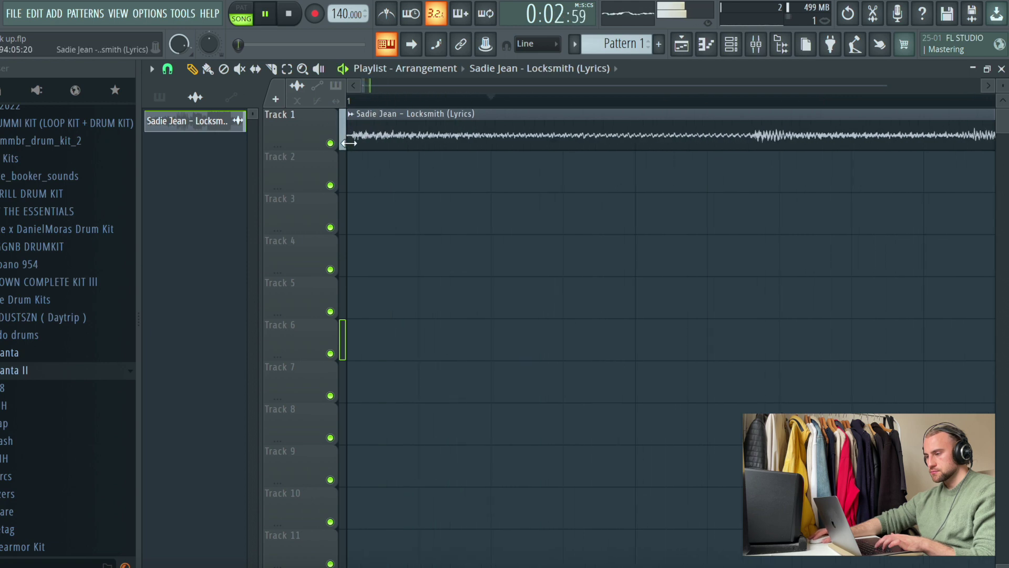
scroll(349, 104, down, 5)
click(272, 69)
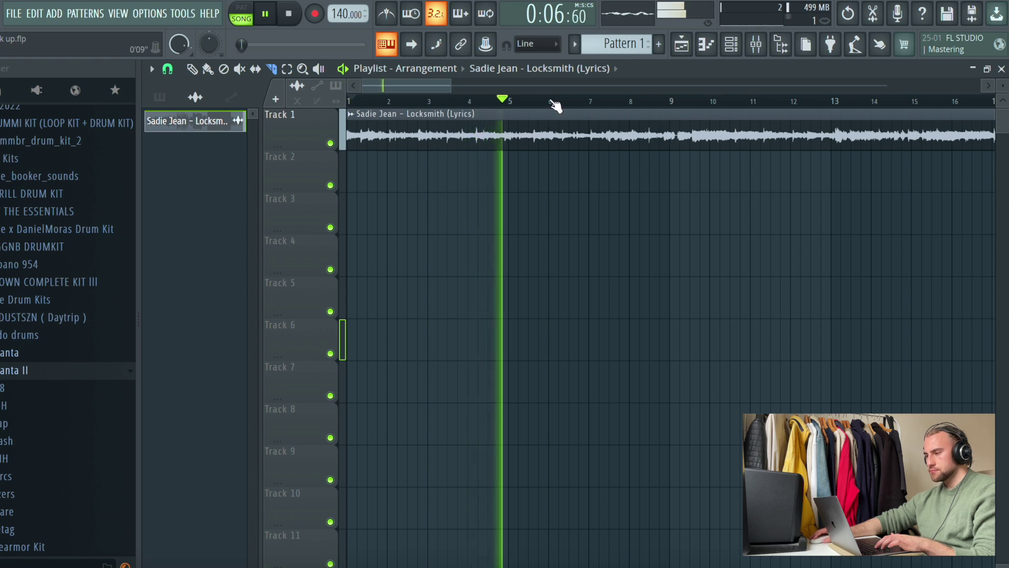
scroll(560, 104, up, 3)
scroll(561, 105, up, 3)
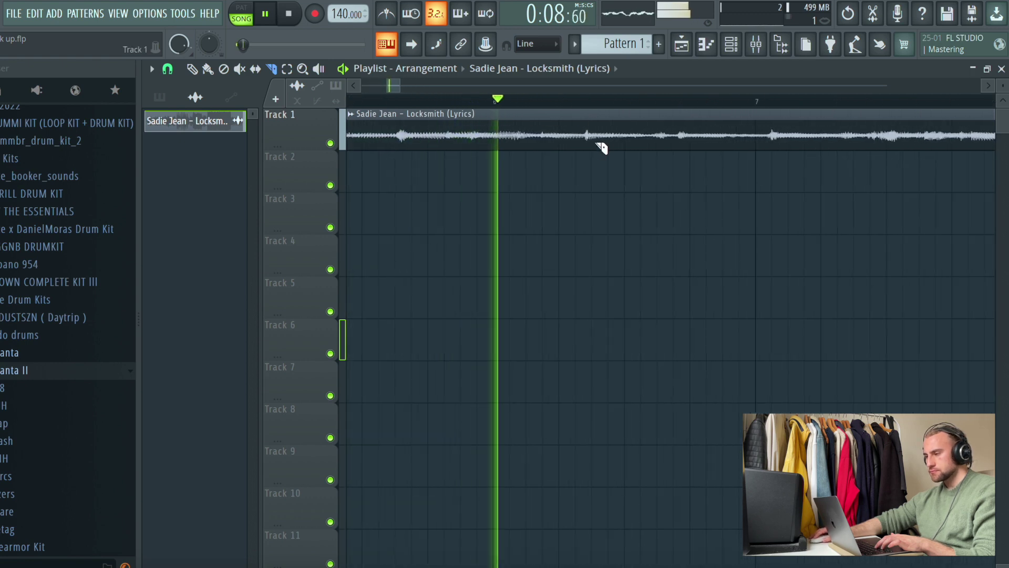
click(683, 135)
scroll(683, 104, down, 5)
click(192, 69)
right_click(615, 140)
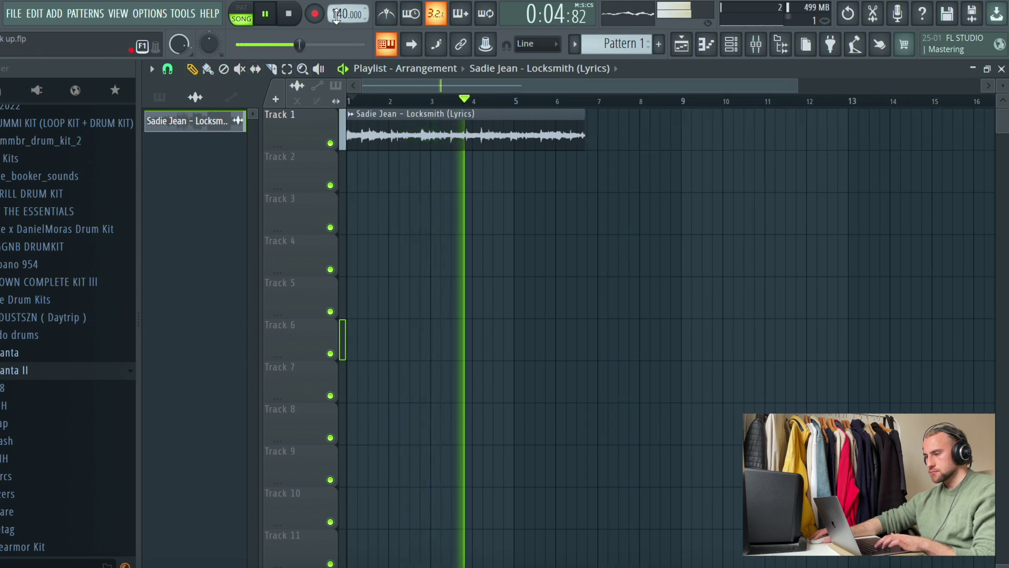
Set the project tempo to 151 BPM and stretch the Locksmith clip so it ends exactly at bar 9
drag(343, 16, 343, 7)
mouse_move(597, 140)
mouse_down()
mouse_move(653, 146)
mouse_move(579, 142)
mouse_move(590, 138)
mouse_up()
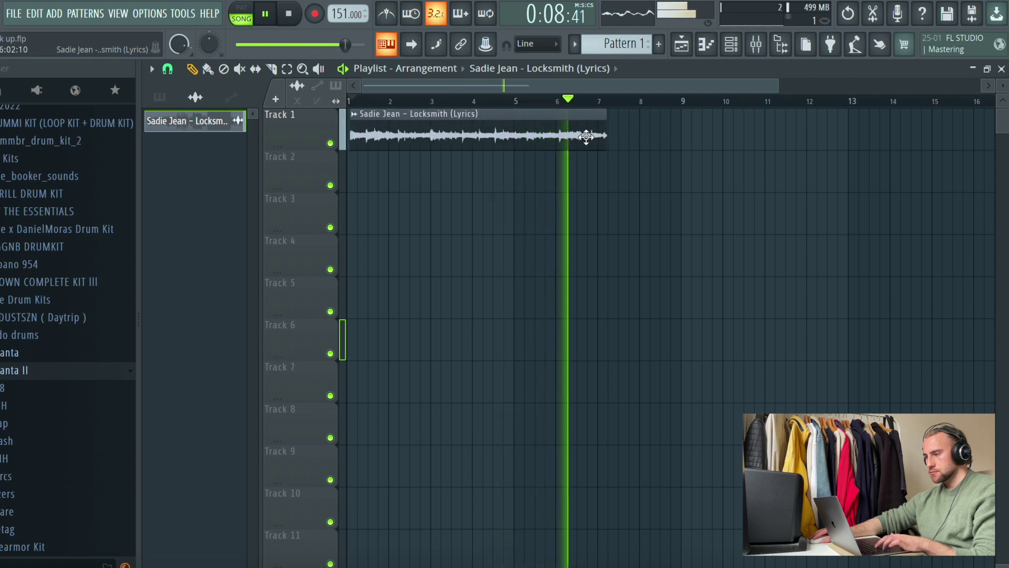
drag(603, 140, 682, 141)
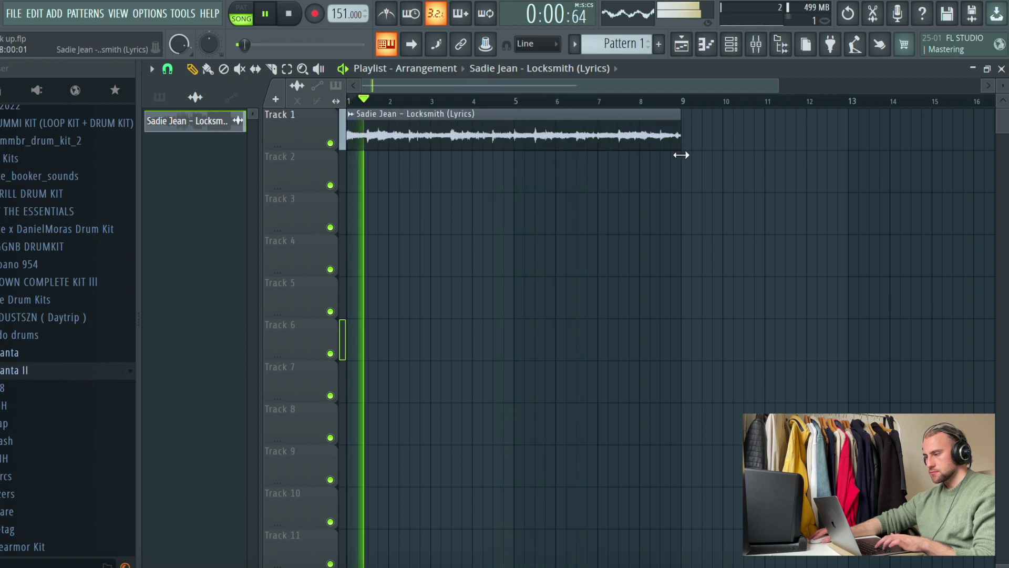
scroll(684, 101, up, 10)
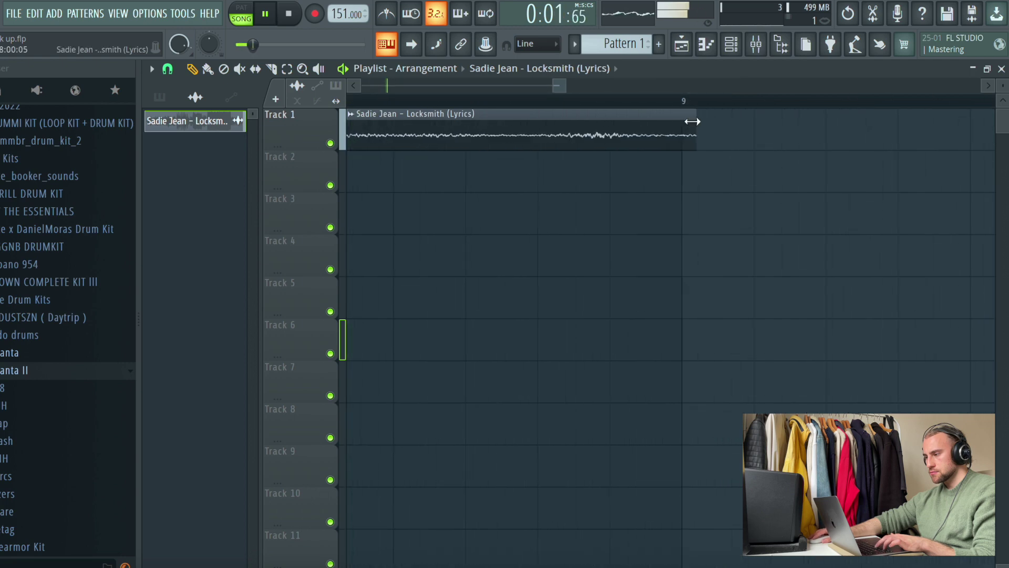
scroll(687, 102, down, 5)
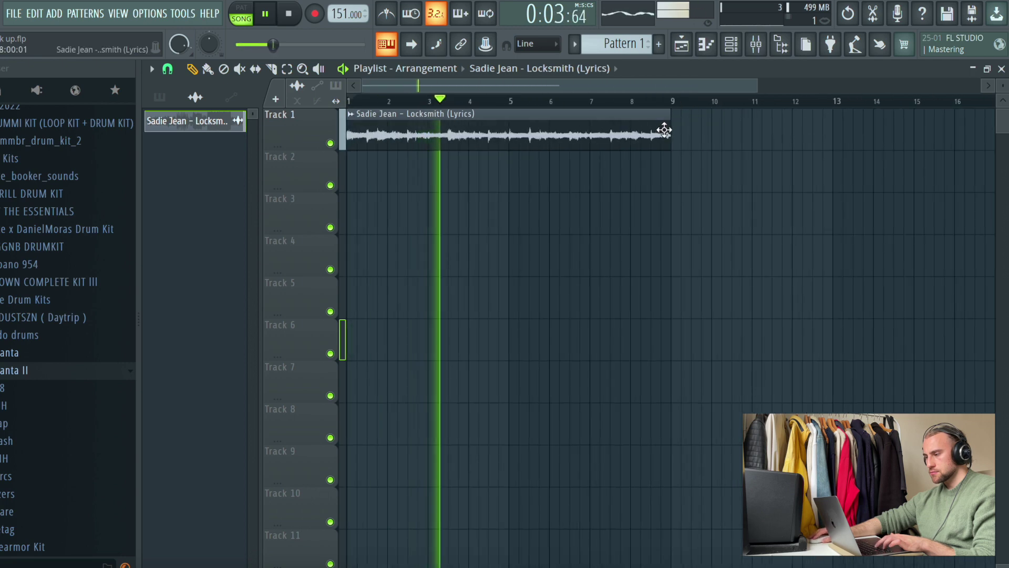
Stretch the Locksmith clip to end at bar 5, play it back, and set the tempo to 124 BPM
drag(668, 128, 505, 155)
key(space)
key(space)
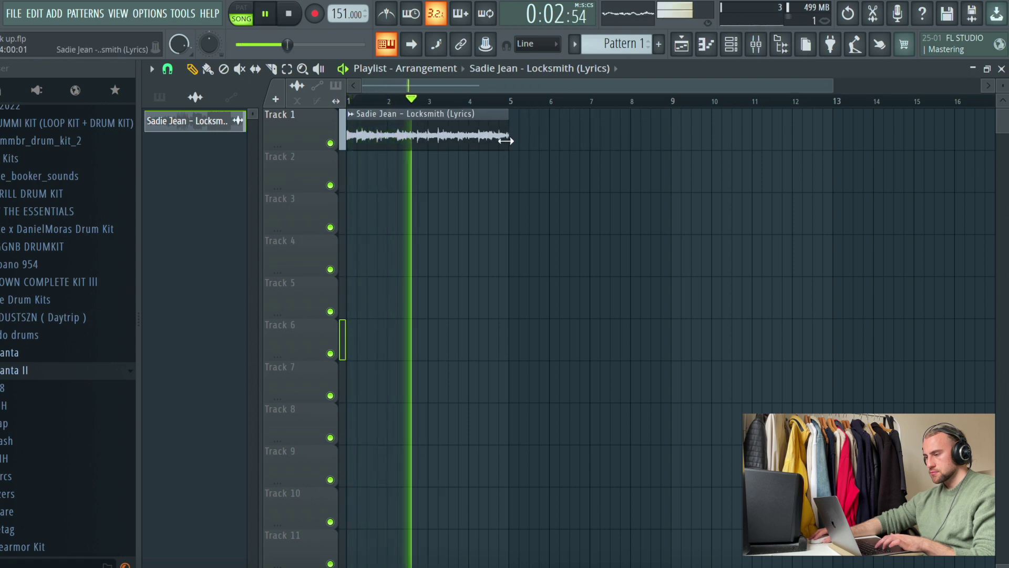
drag(342, 14, 341, 30)
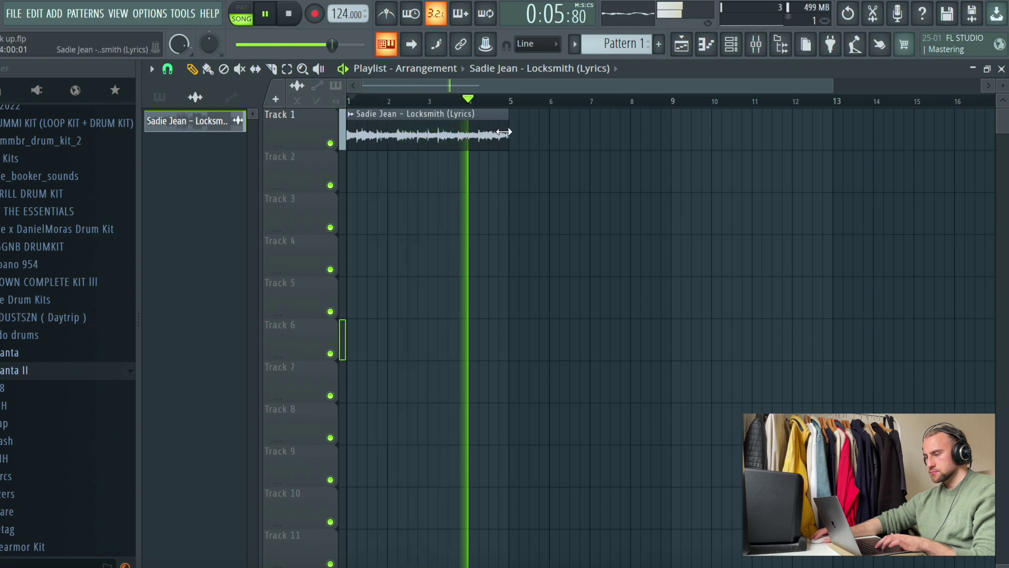
Duplicate the four-bar Locksmith clip directly behind itself on Track 1 and open its channel settings briefly
key(ctrl+b)
double_click(617, 149)
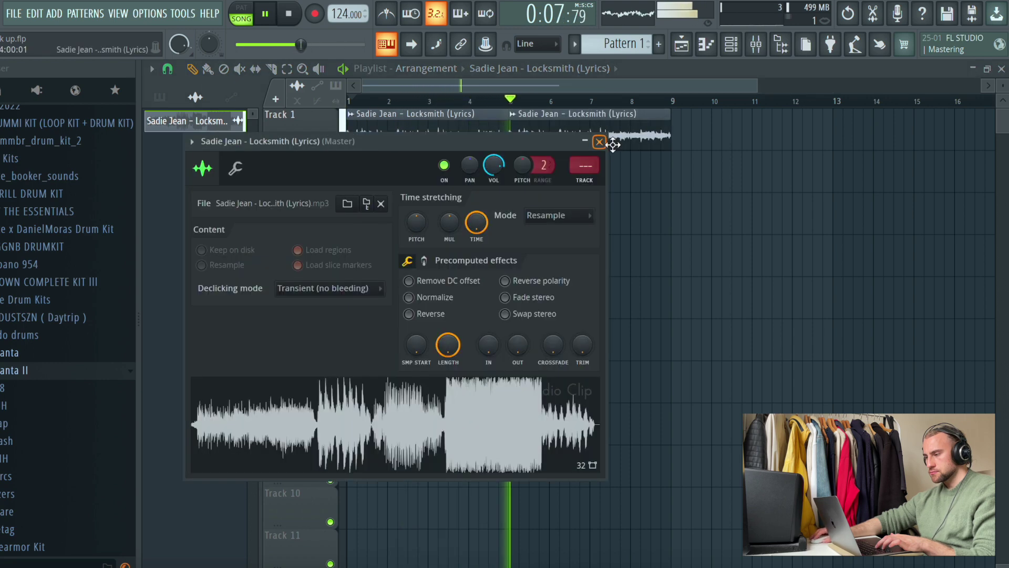
key(Escape)
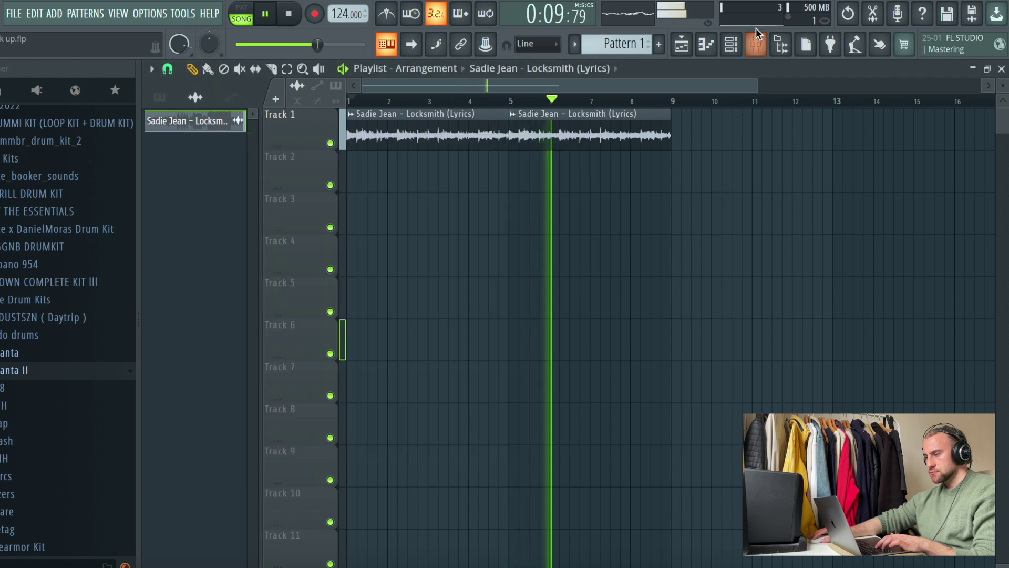
Load FF Pro-Q into the first effect slot of mixer Insert 1
click(756, 44)
click(846, 115)
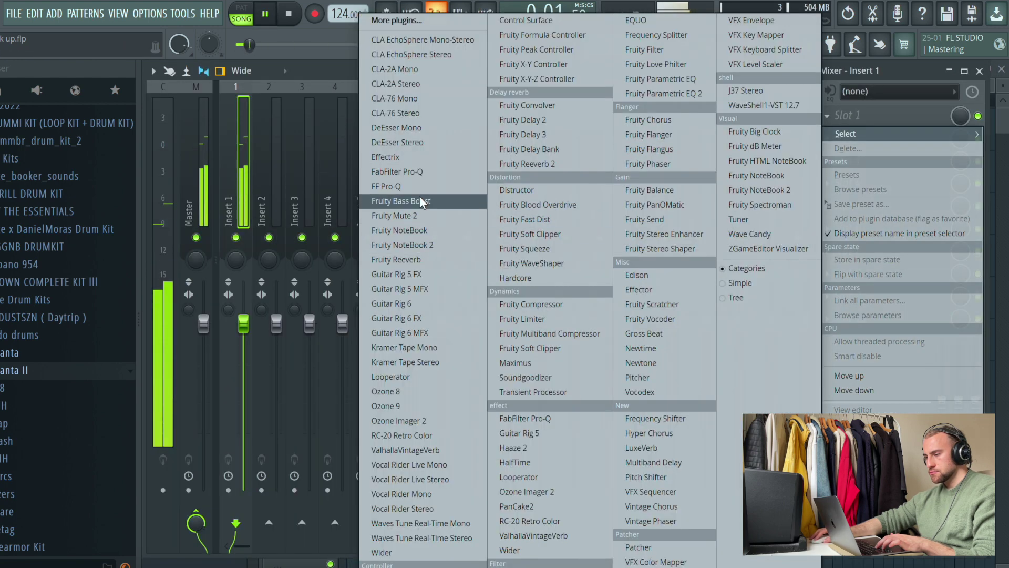
click(414, 185)
Cut the sample's lows with a low shelf at about 80 Hz, -27.82 dB and Q 0.3, and pull down the high-frequency band
drag(113, 242, 164, 289)
drag(355, 393, 339, 398)
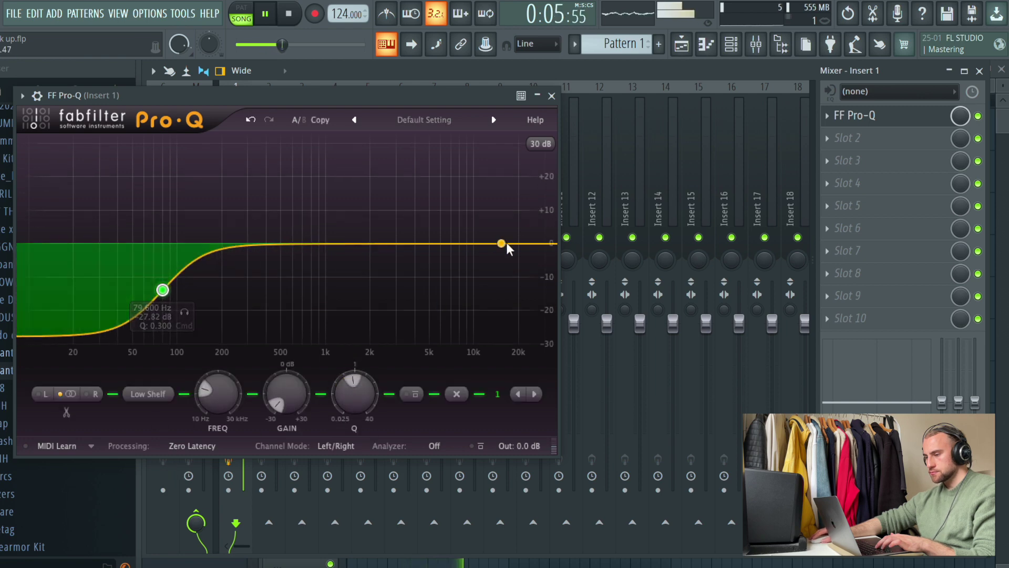
drag(503, 243, 467, 293)
click(552, 96)
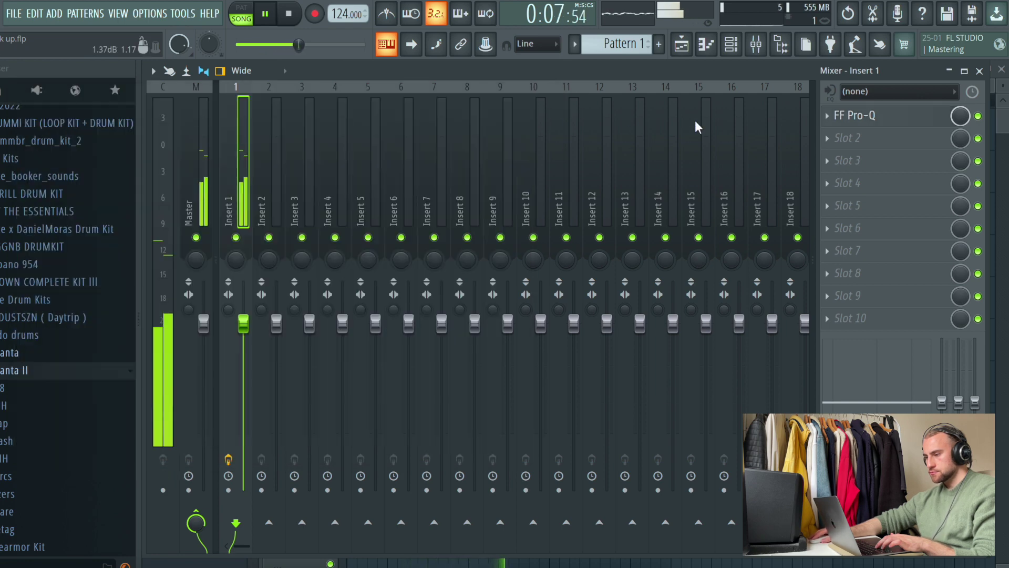
Add RC-20 Retro Color to the second slot of Insert 1 with the Vinyl 2 preset and Noise at 16%
click(846, 138)
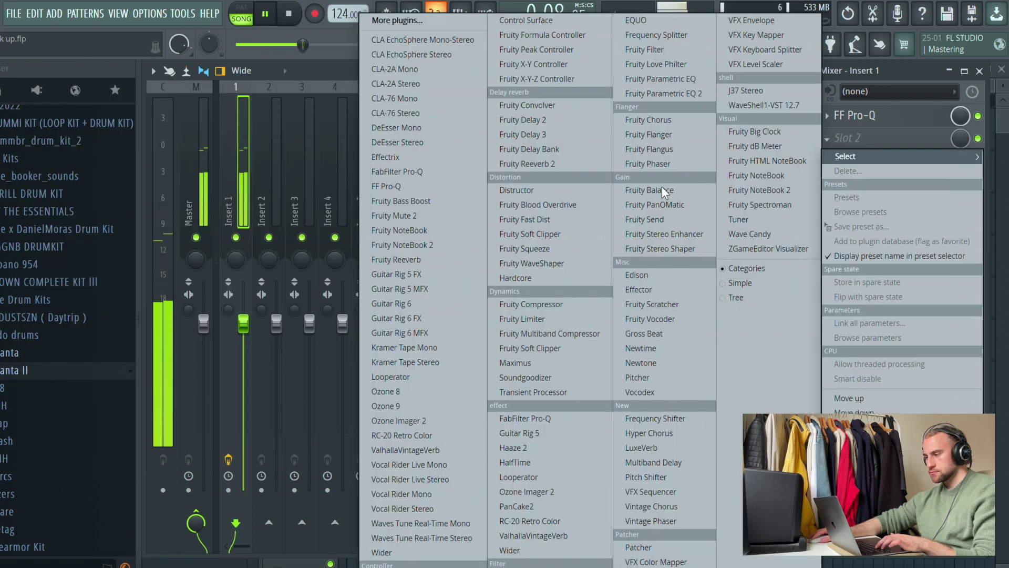
click(532, 521)
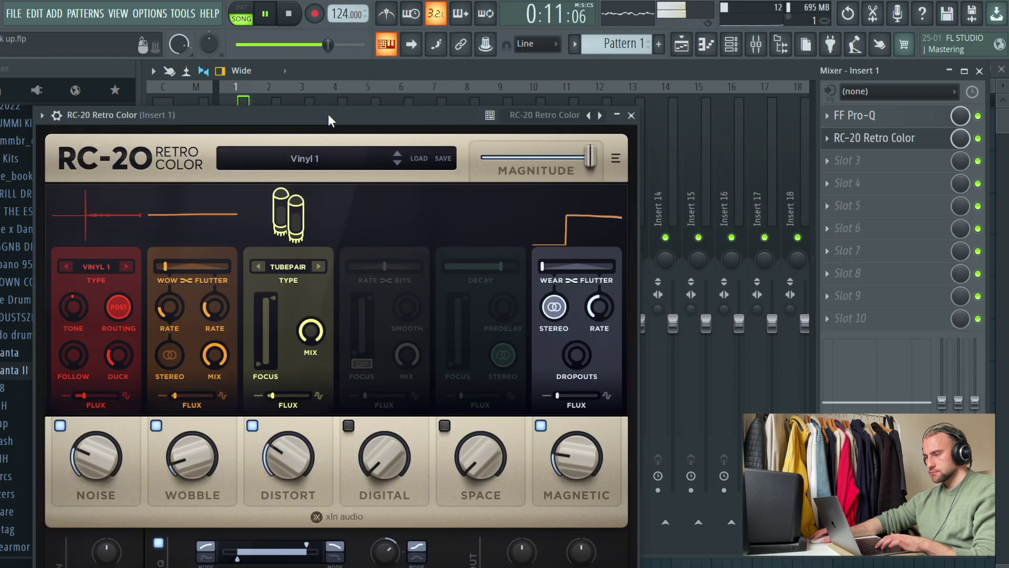
drag(330, 116, 377, 93)
click(446, 140)
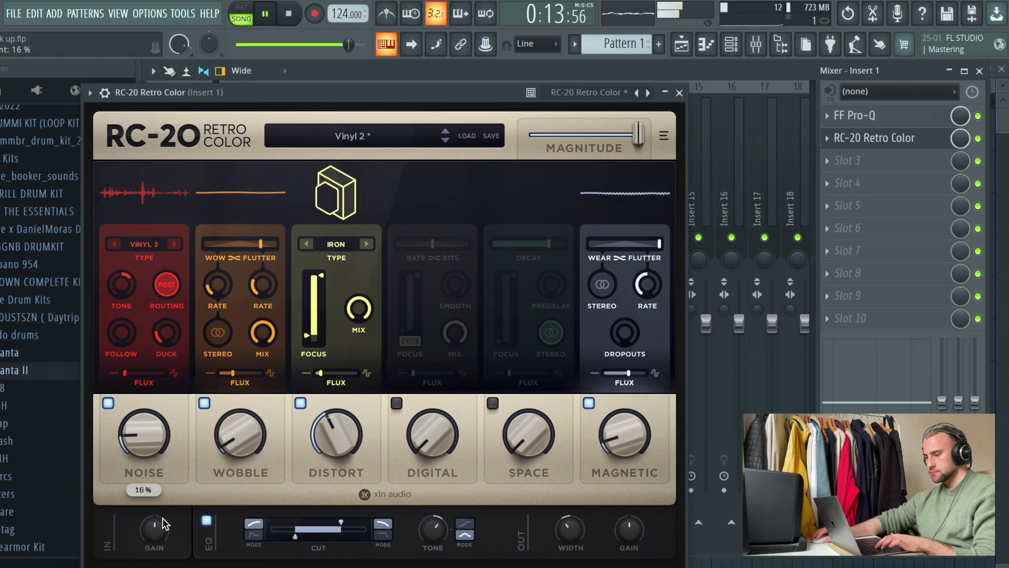
click(679, 92)
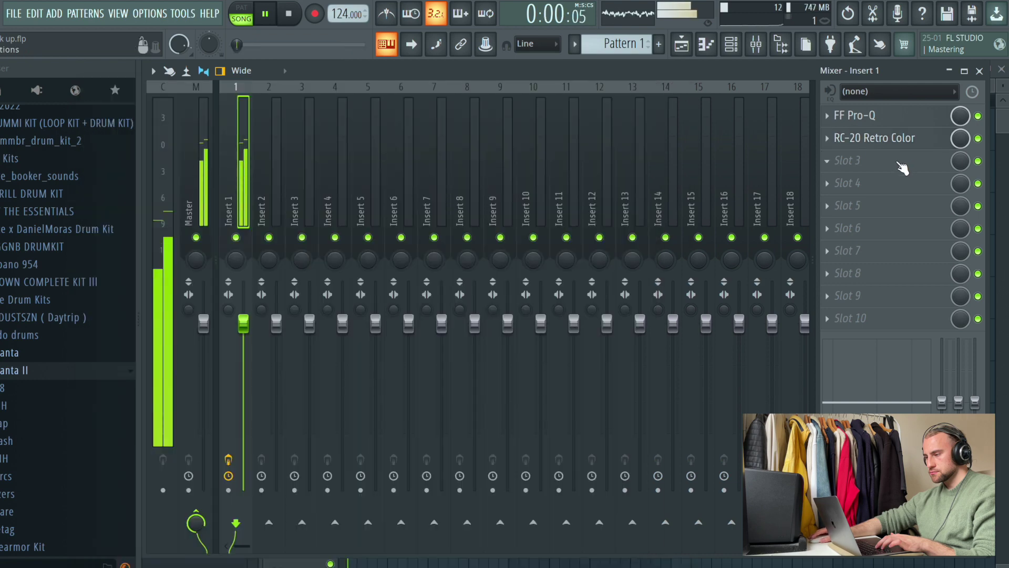
Add ValhallaVintageVerb to the third slot of Insert 1, raising its LowCut and lowering its HighCut
click(847, 160)
click(527, 535)
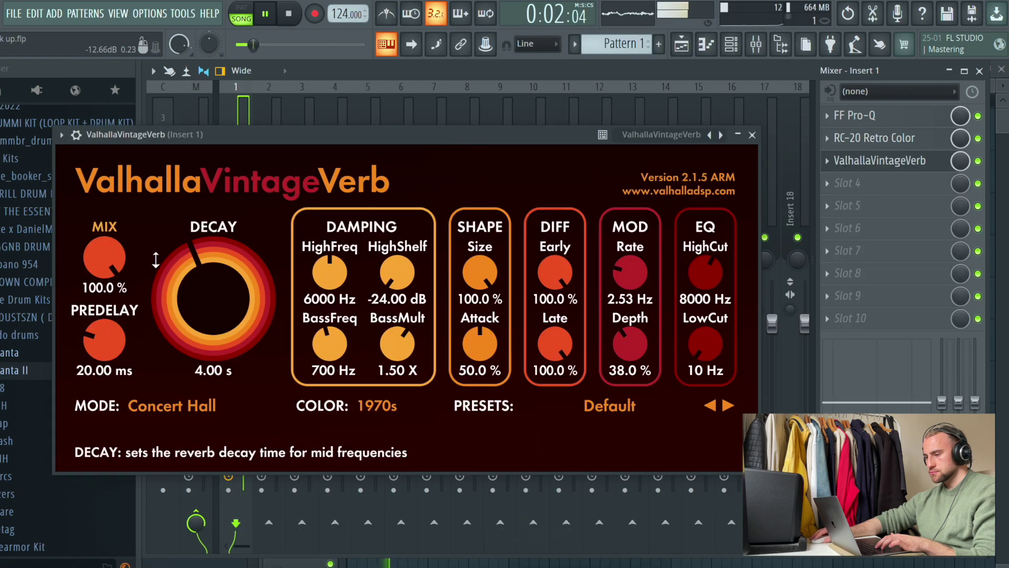
drag(702, 343, 702, 276)
drag(705, 269, 705, 309)
click(755, 136)
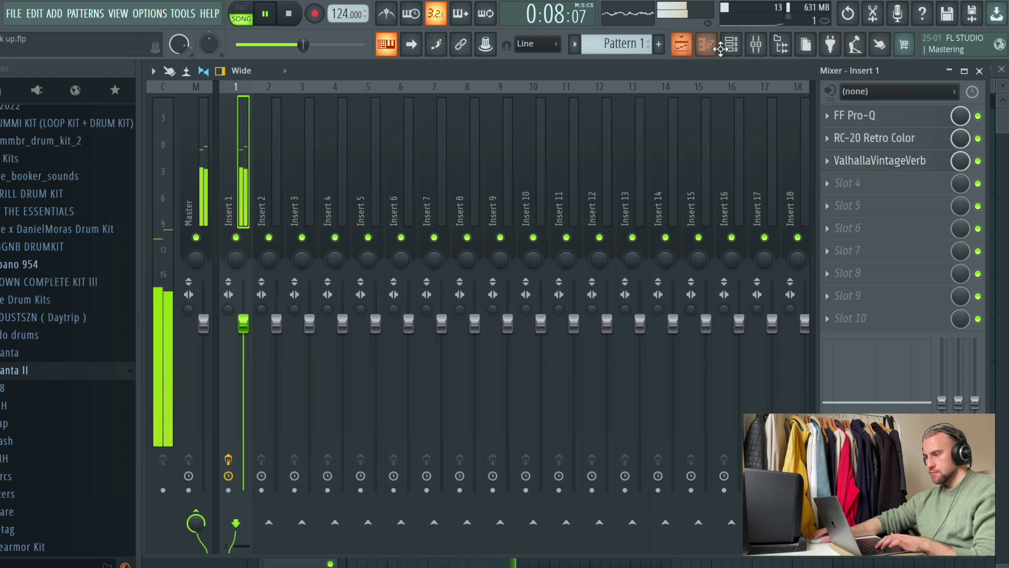
Bring up the playlist and the channel rack with Pattern 1 selected
click(682, 46)
click(732, 46)
click(659, 45)
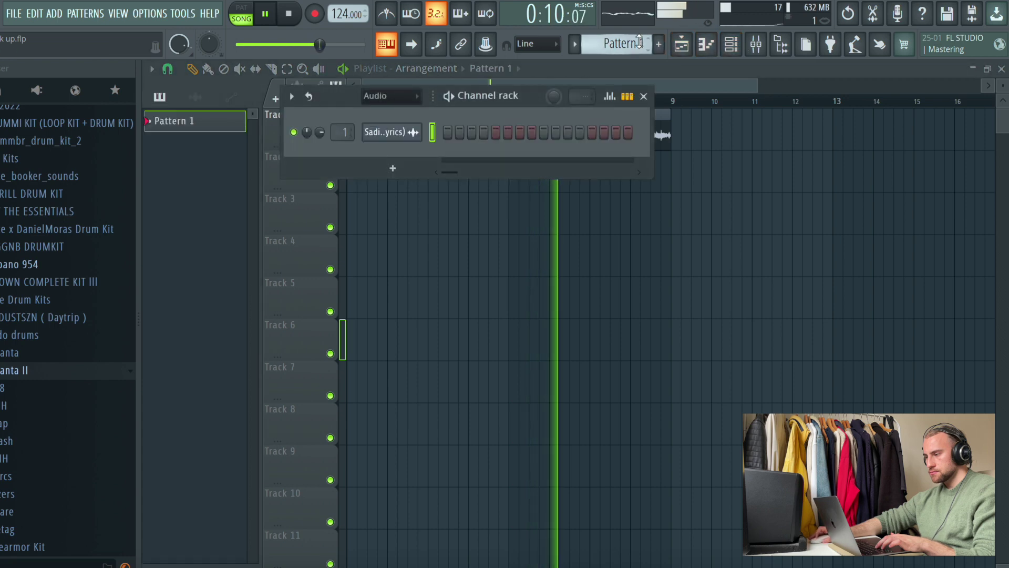
Browse the drum kit's Clap folder and audition Clap - (2)
scroll(16, 368, down, 3)
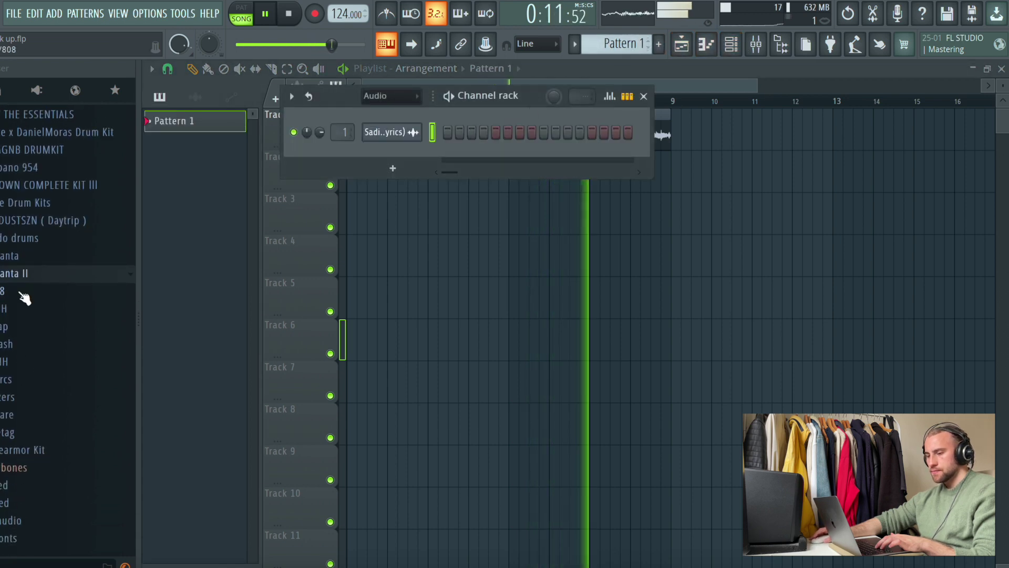
click(18, 327)
click(40, 349)
click(51, 315)
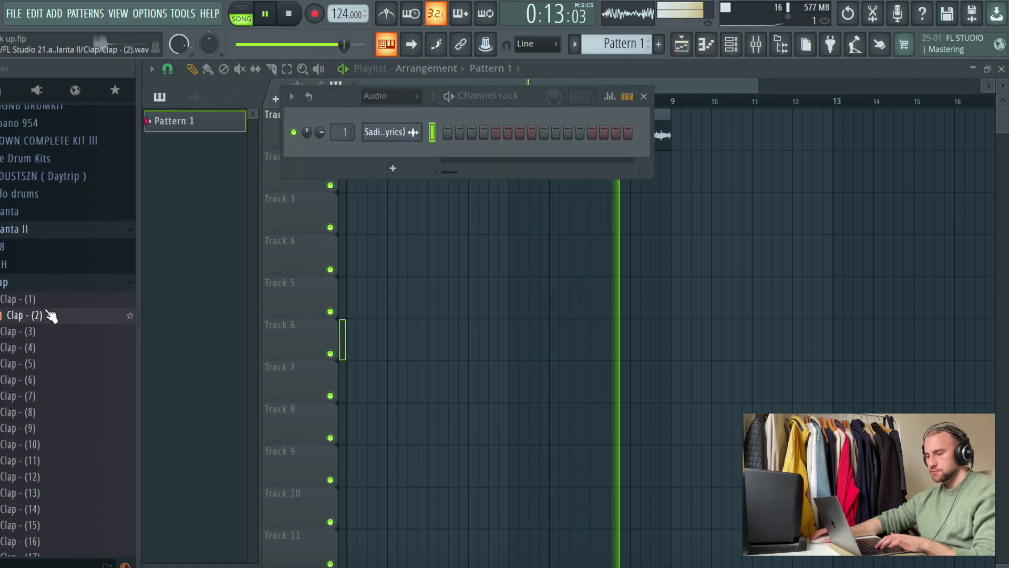
click(31, 283)
Audition samples in the kit's Snare folder and add Snare - (4) to the channel rack
click(22, 371)
click(26, 388)
click(37, 404)
scroll(38, 412, down, 3)
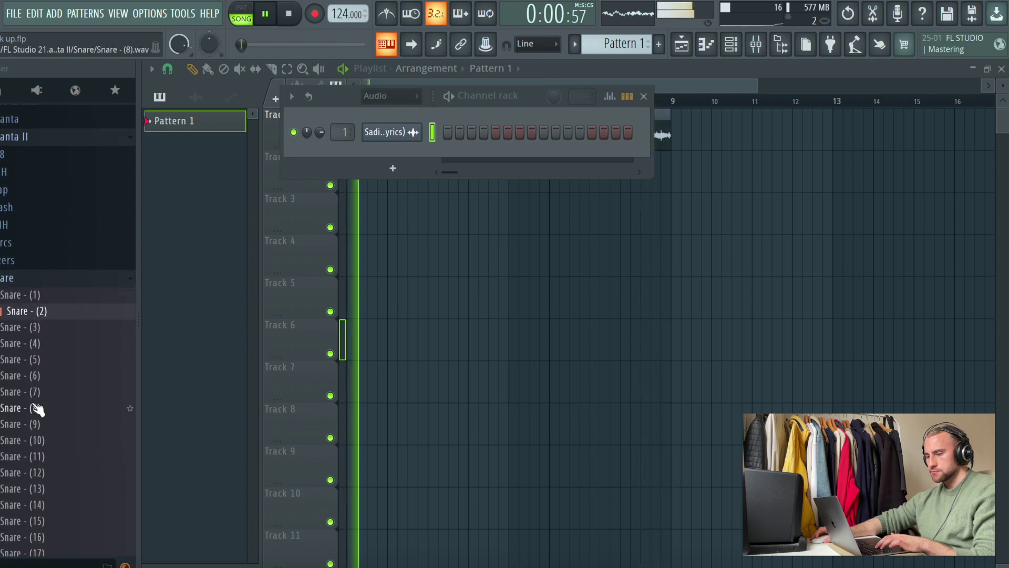
click(38, 322)
click(47, 342)
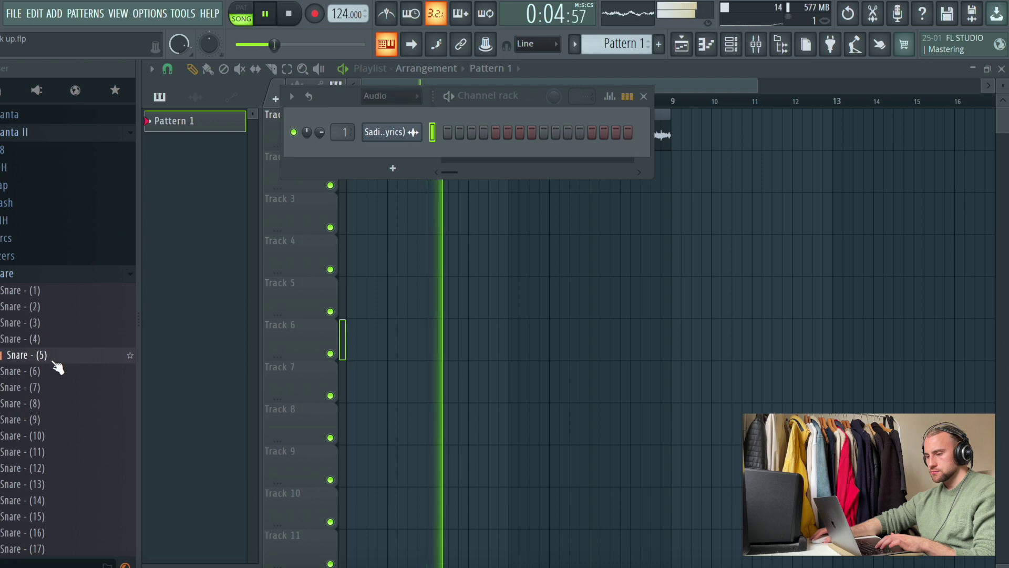
drag(52, 351, 400, 158)
Compare Snare - (7) with Snare - (8) and add Snare - (7) as a new channel
click(82, 388)
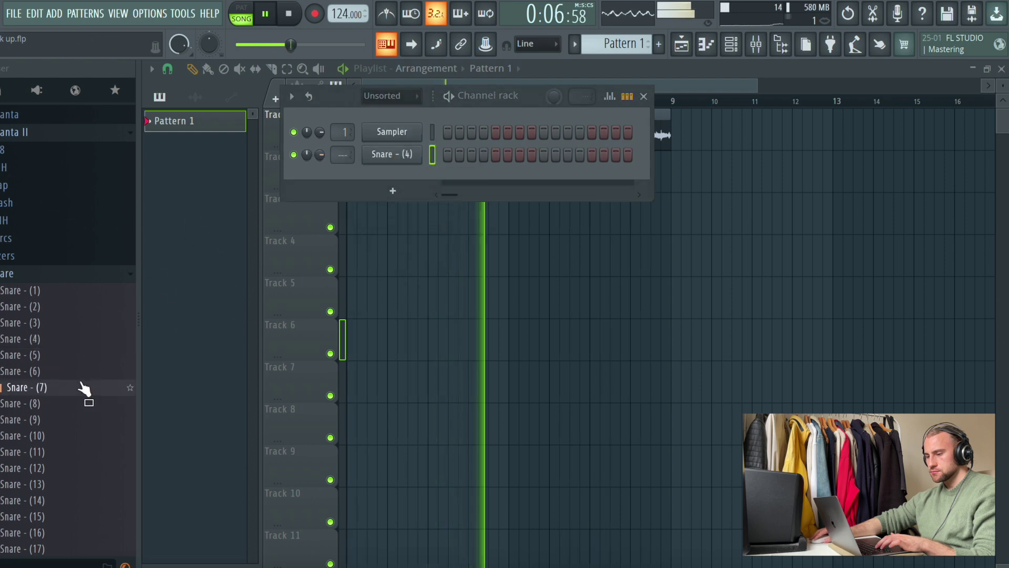
click(77, 403)
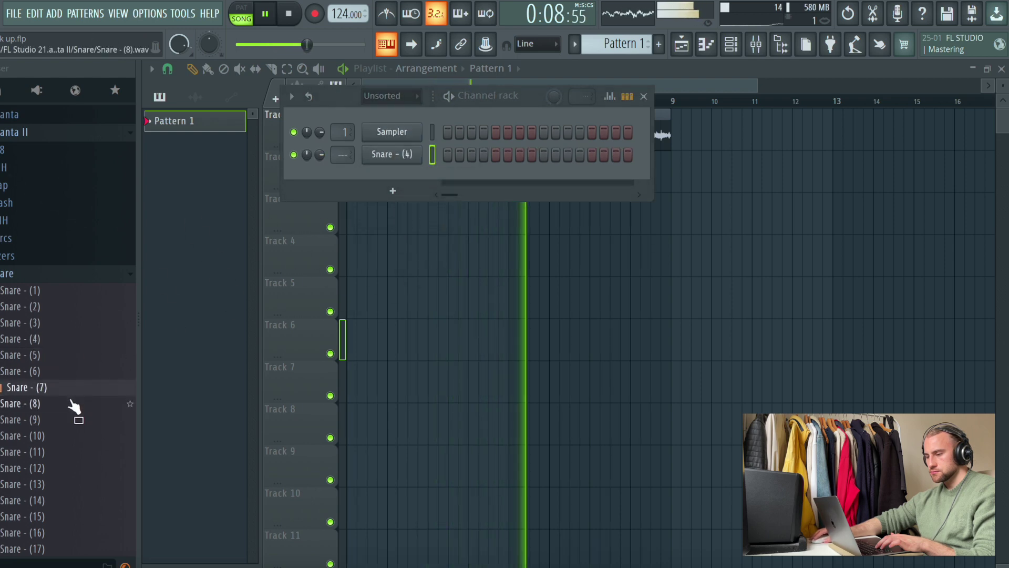
drag(74, 388, 394, 189)
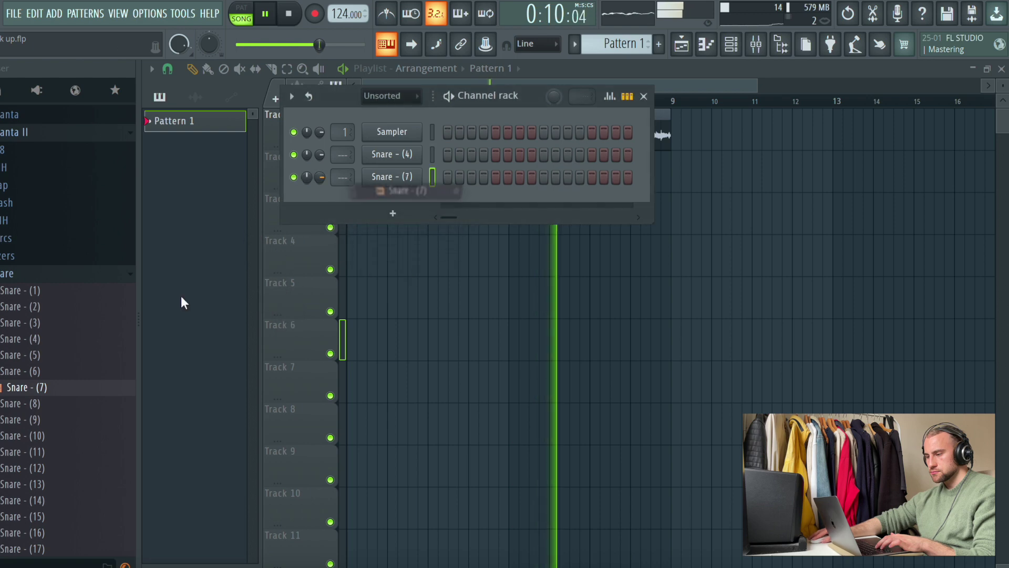
Audition the snares from Snare - (8) through Snare - (20) and add Snare - (20) to the channel rack
click(58, 403)
click(64, 424)
scroll(63, 426, down, 2)
click(59, 339)
click(59, 355)
scroll(61, 347, down, 2)
click(57, 311)
click(56, 342)
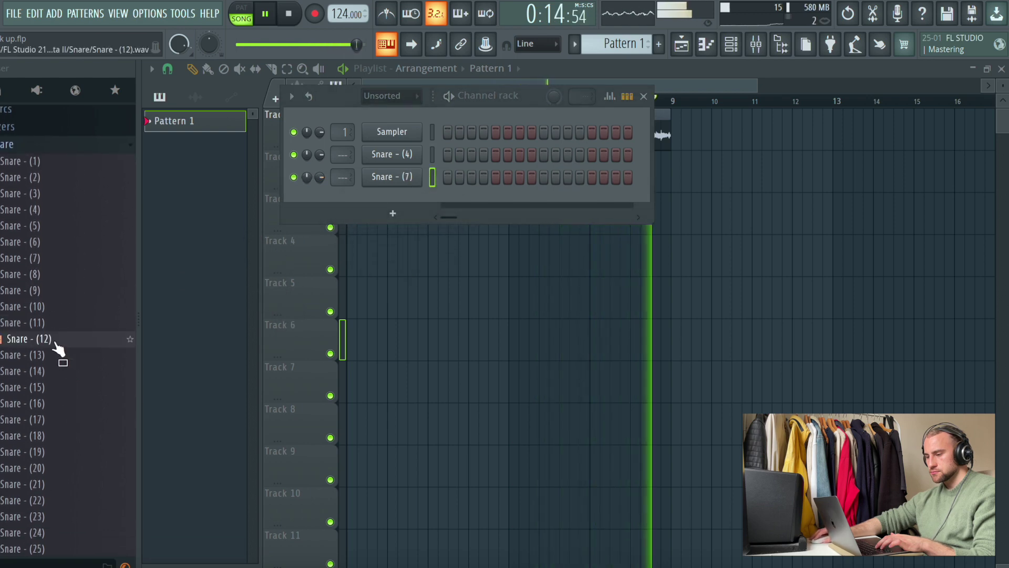
click(58, 357)
scroll(60, 326, down, 2)
click(57, 277)
click(56, 307)
click(56, 323)
scroll(58, 316, down, 2)
click(54, 243)
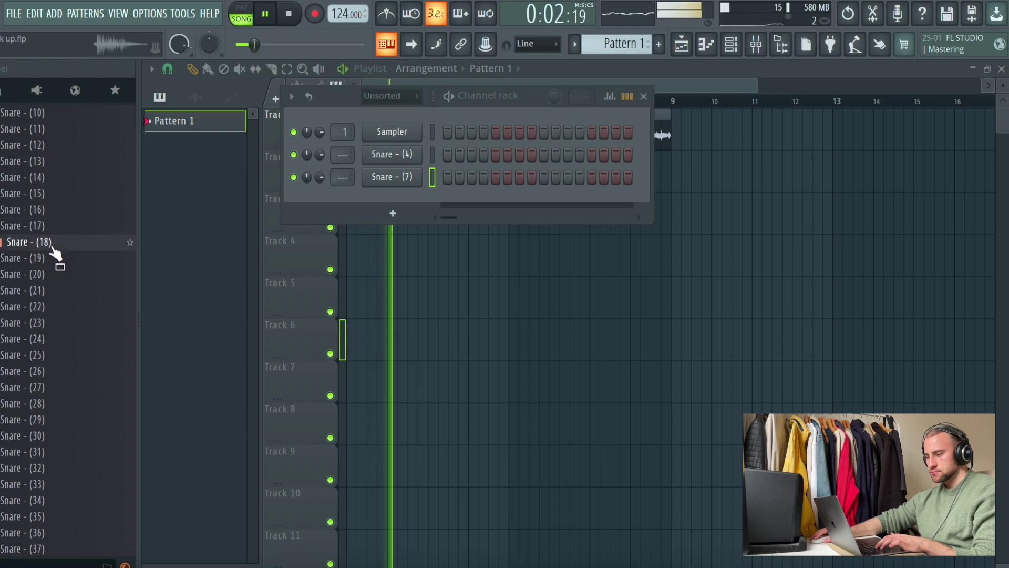
click(56, 258)
click(57, 274)
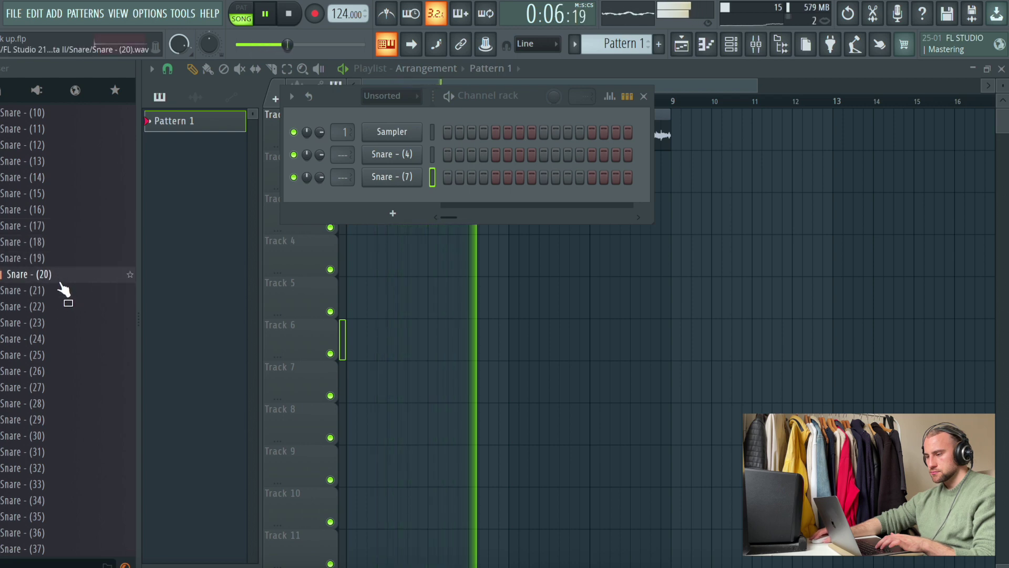
drag(62, 289, 342, 213)
Audition the kit's snare samples from Snare - (21) through Snare - (30)
click(57, 322)
click(56, 307)
scroll(57, 308, down, 2)
click(57, 310)
click(59, 290)
click(58, 273)
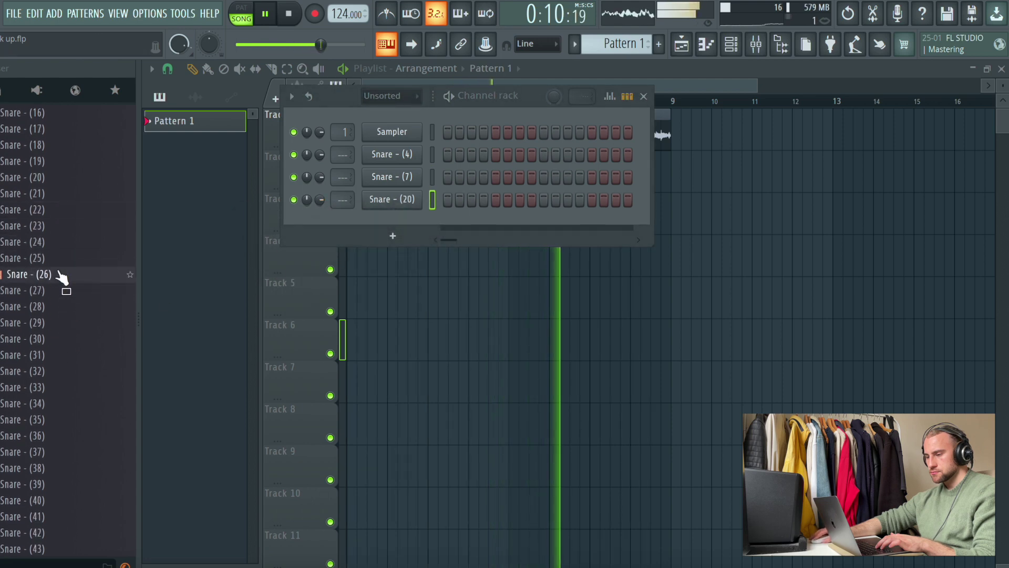
click(65, 358)
click(63, 340)
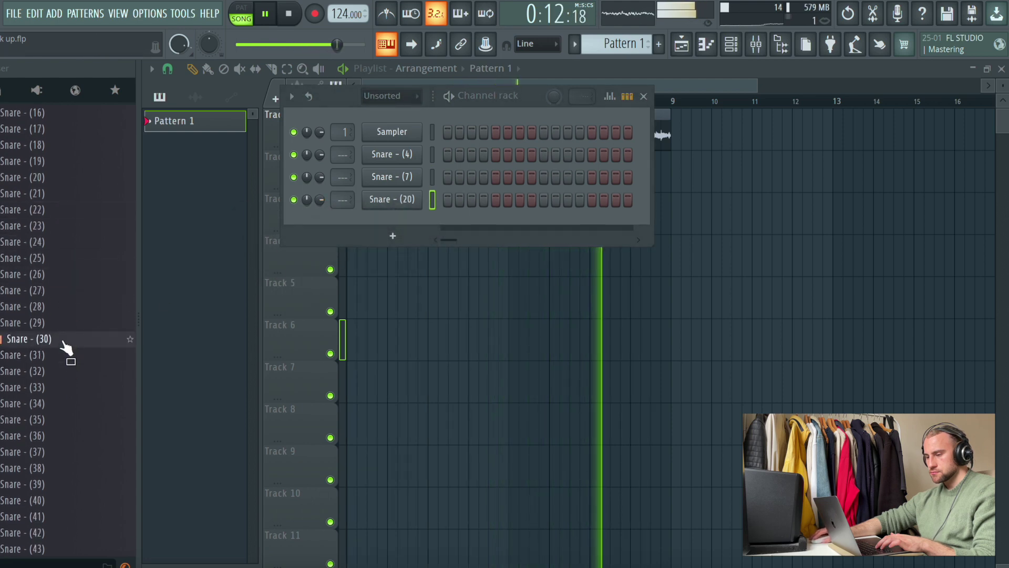
Continue auditioning the snare samples from Snare - (31) through Snare - (35)
click(64, 388)
click(63, 356)
click(63, 372)
click(66, 388)
scroll(67, 387, down, 2)
click(67, 388)
click(68, 356)
click(67, 340)
click(65, 324)
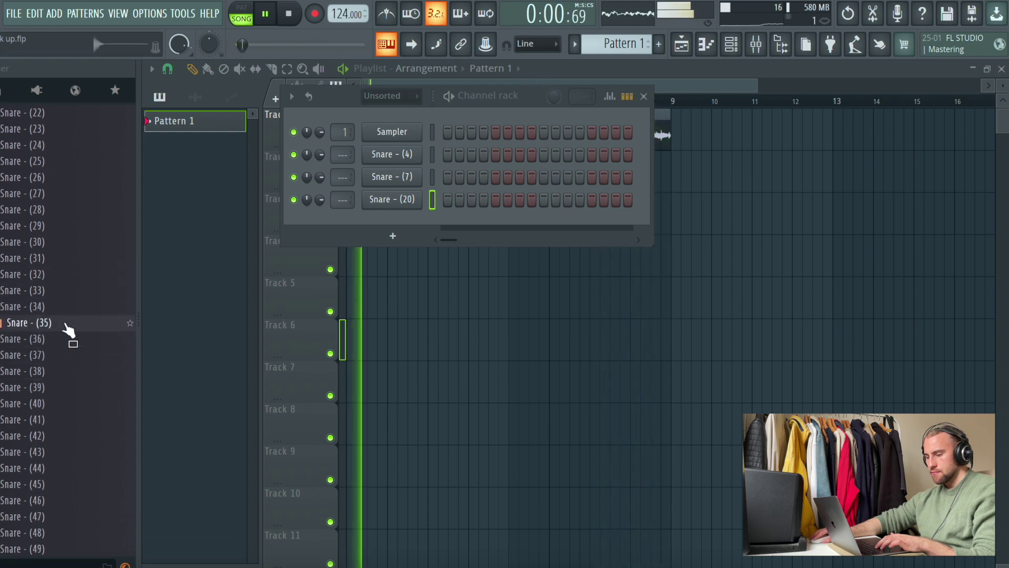
Audition the snares up to Snare - (44) and add Snare - (44) to the channel rack as a new channel
scroll(67, 405, down, 2)
click(66, 389)
click(66, 372)
click(64, 341)
click(64, 371)
click(64, 356)
click(64, 371)
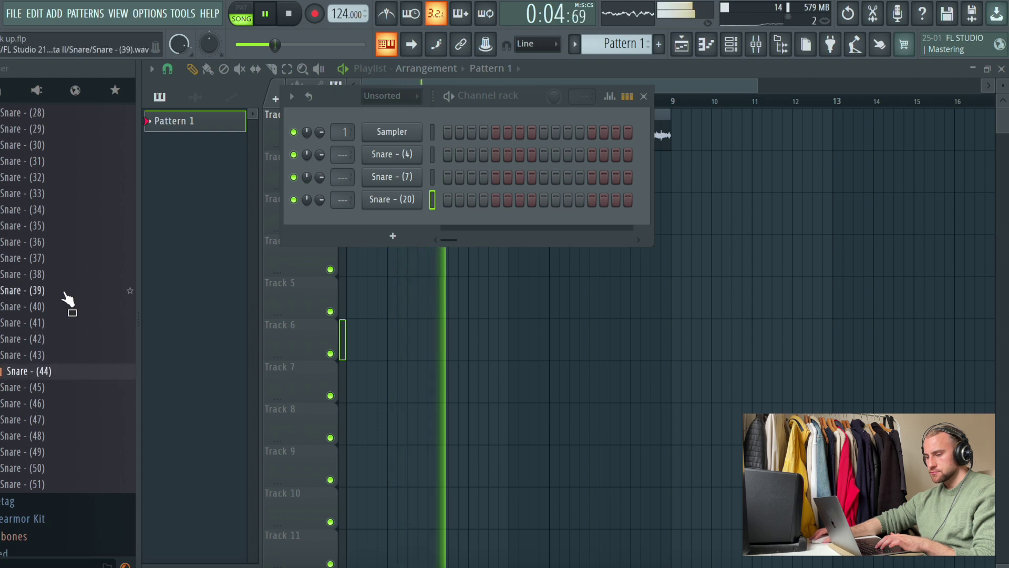
click(68, 308)
click(69, 356)
click(65, 373)
drag(64, 374, 377, 230)
key(space)
In the Snare - (44) piano roll, lay out C5 hits with one midway through each of bars 1 to 8
right_click(385, 226)
click(433, 221)
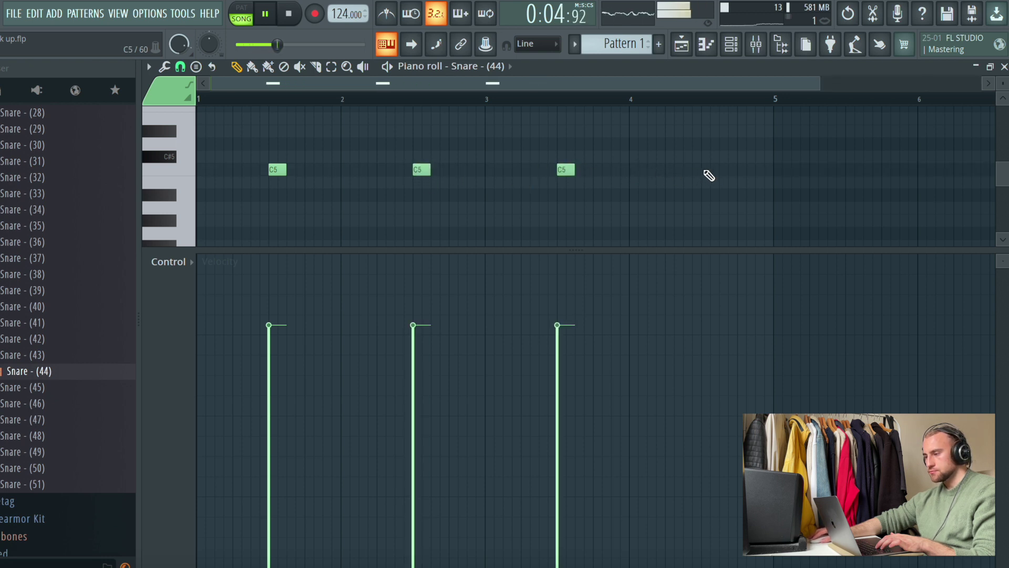
key(ctrl+b)
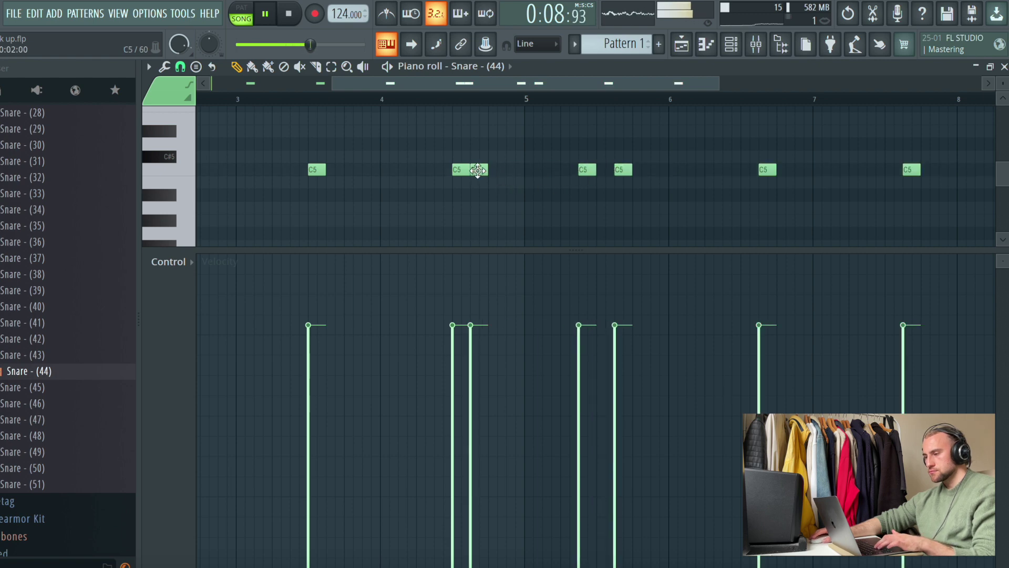
right_click(912, 169)
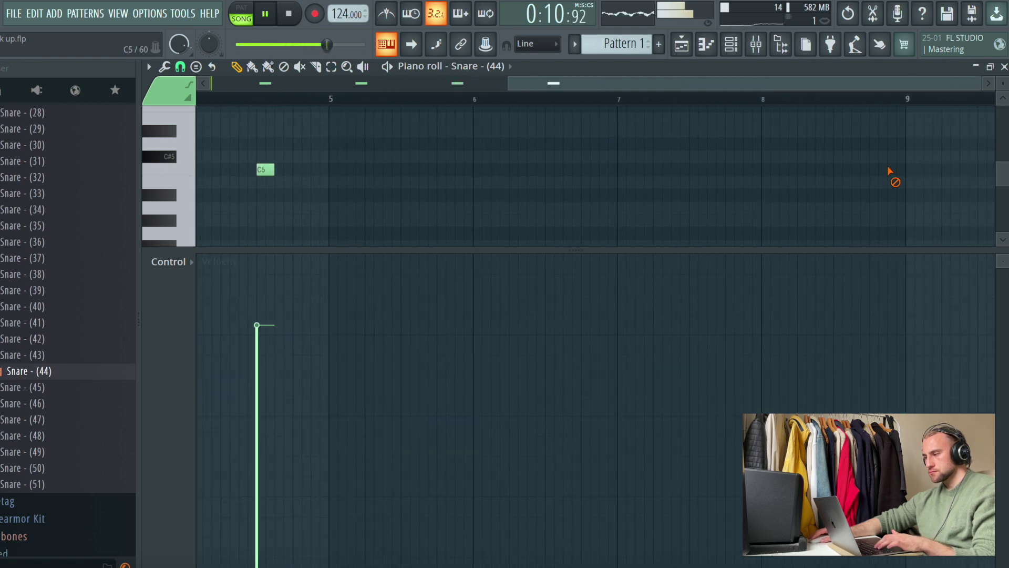
scroll(849, 113, down, 8)
key(ctrl+b)
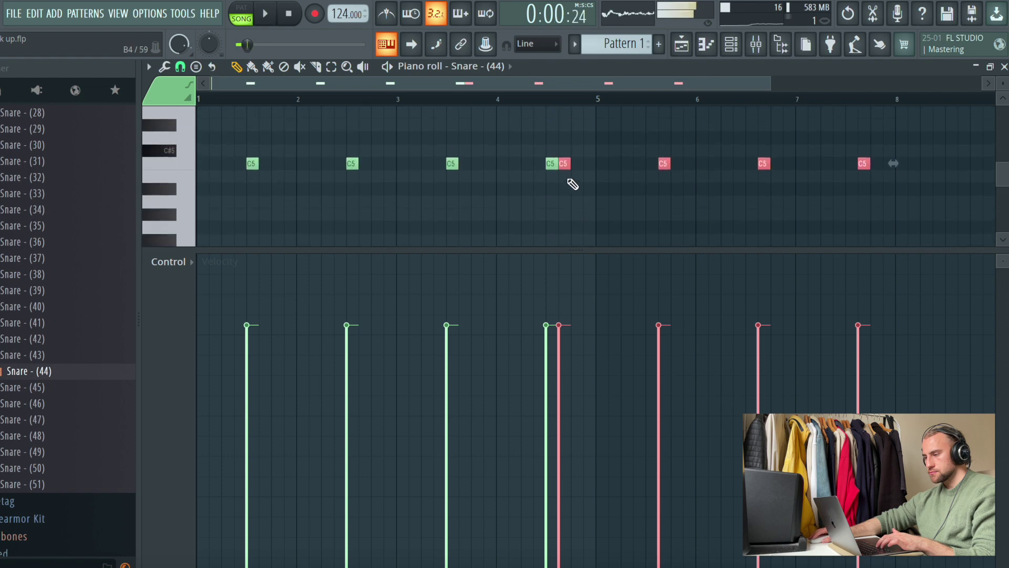
drag(563, 166, 652, 171)
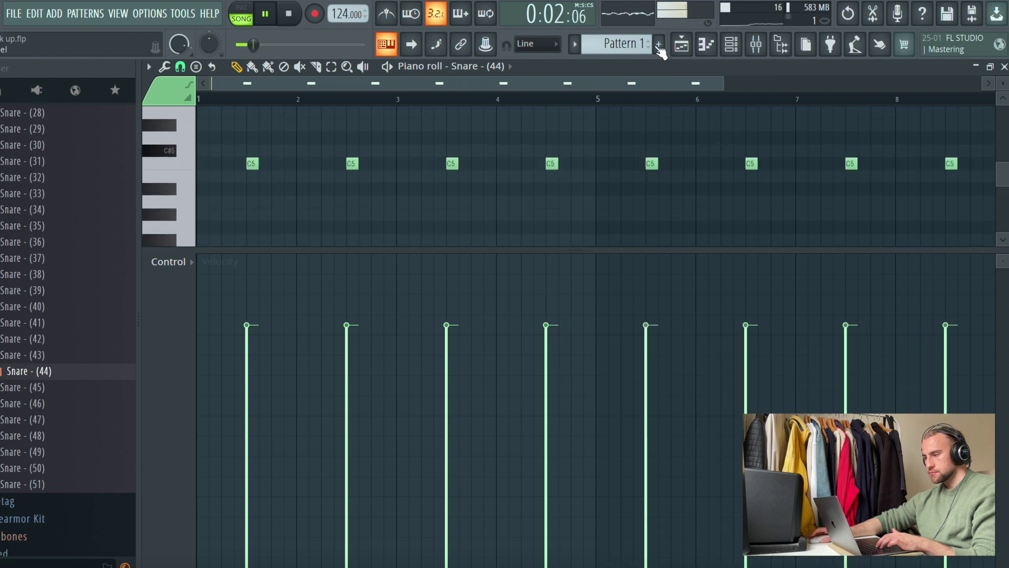
Place Pattern 1 on playlist Track 2 under the Locksmith sample across bars 1 to 8 and play the arrangement
click(681, 46)
key(space)
drag(443, 201, 260, 135)
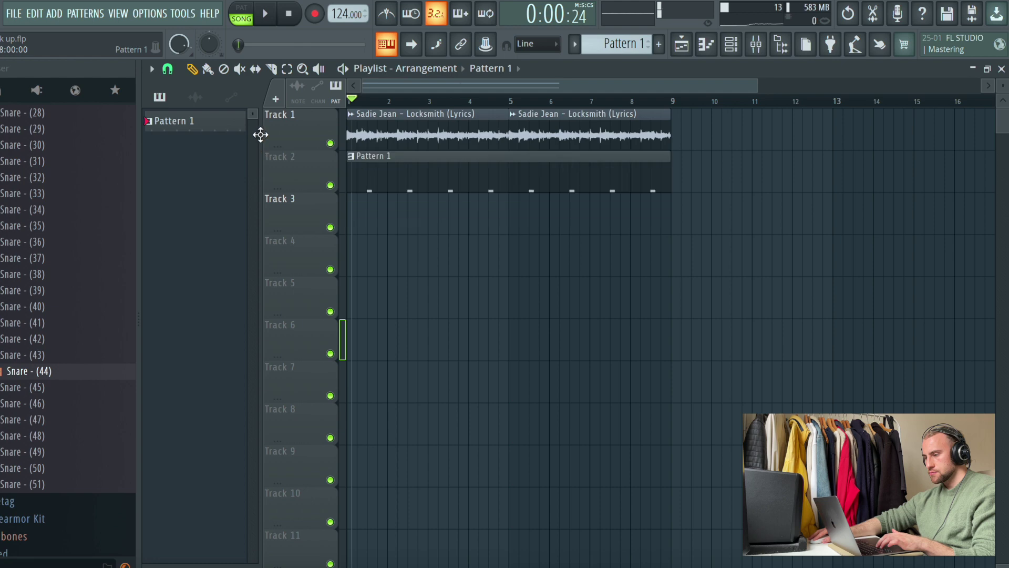
key(space)
Check the Sadie Jean - Locksmith clip's settings and its mixer insert, and save the project
double_click(480, 129)
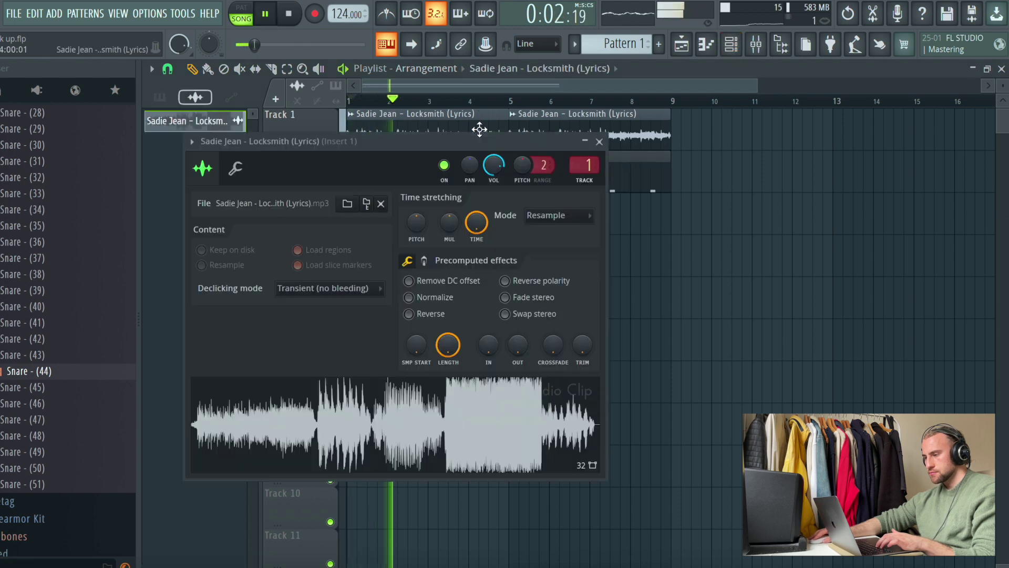
key(Escape)
click(756, 44)
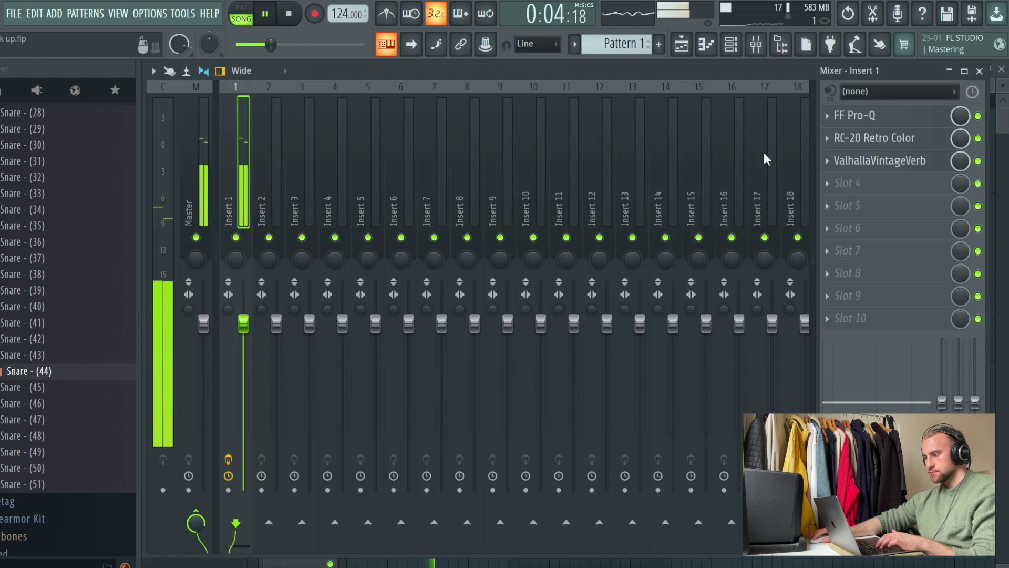
click(681, 47)
click(14, 13)
click(23, 82)
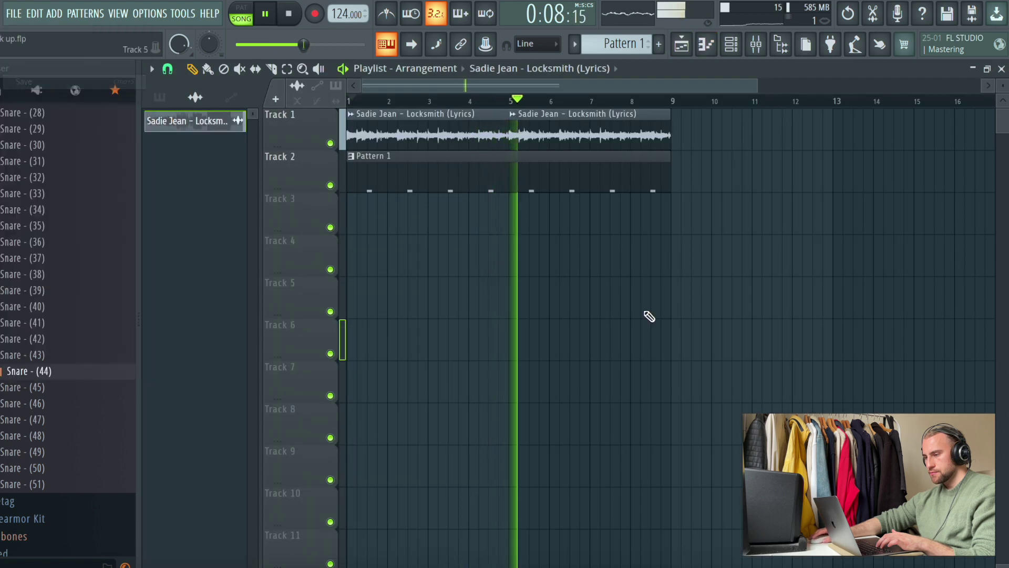
Add an extra C5 hit early in bar 4 and another early in bar 8 of the Snare - (44) part
key(F6)
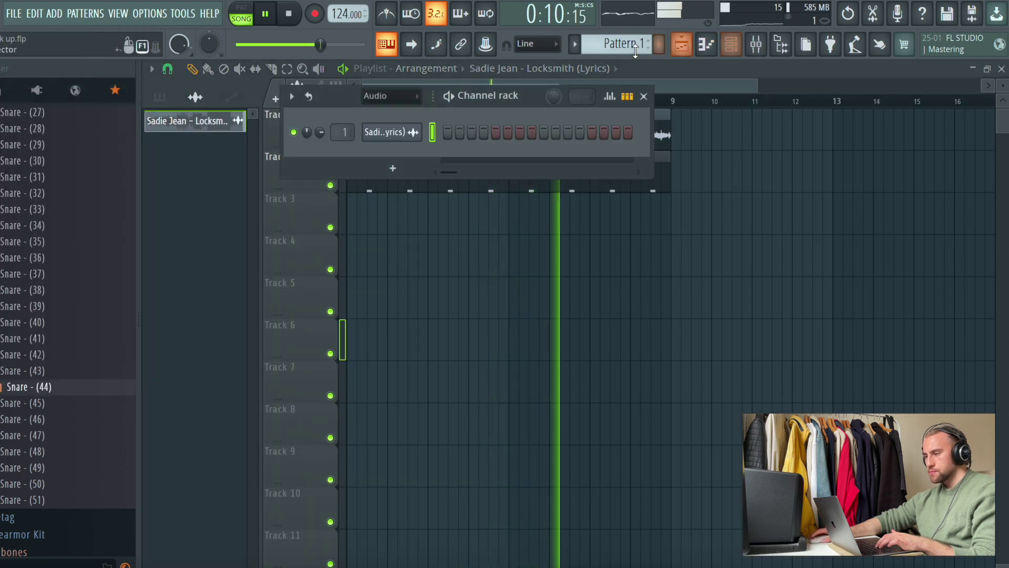
click(635, 50)
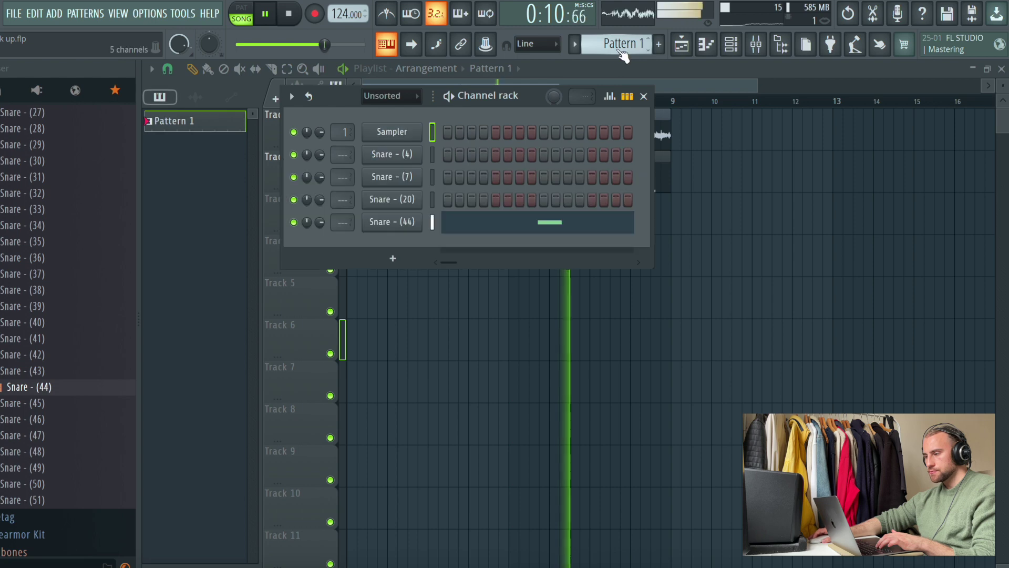
click(482, 232)
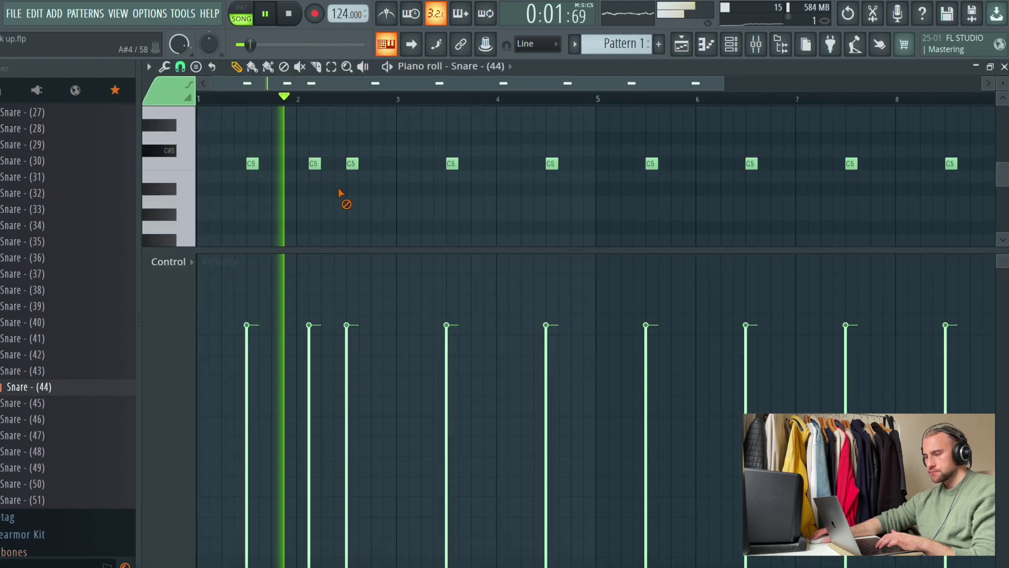
right_click(315, 166)
click(512, 164)
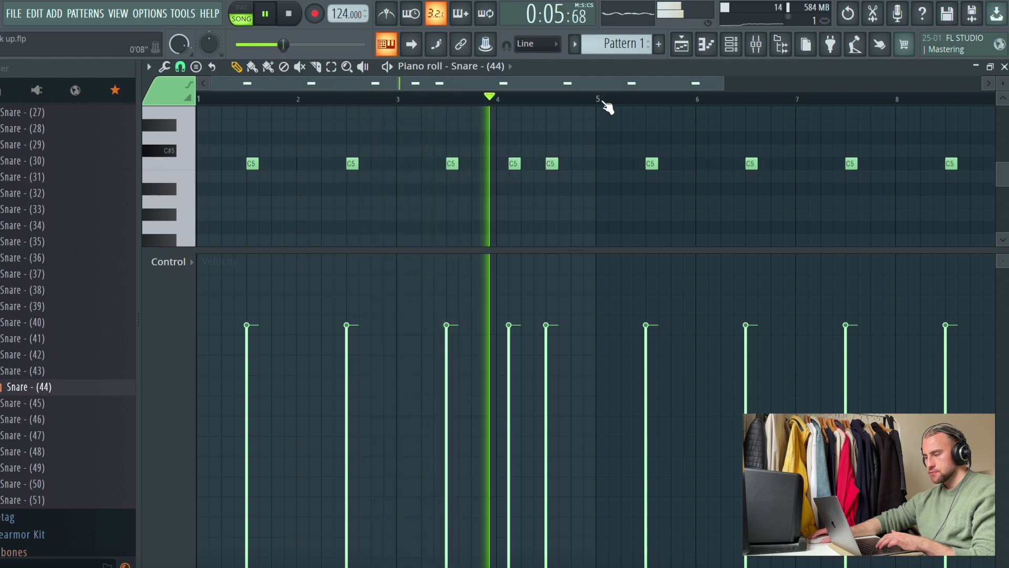
scroll(604, 103, down, 2)
click(705, 162)
click(683, 47)
Go through the snare channels in the channel rack and inspect the sampler settings of Snare - (20)
click(730, 45)
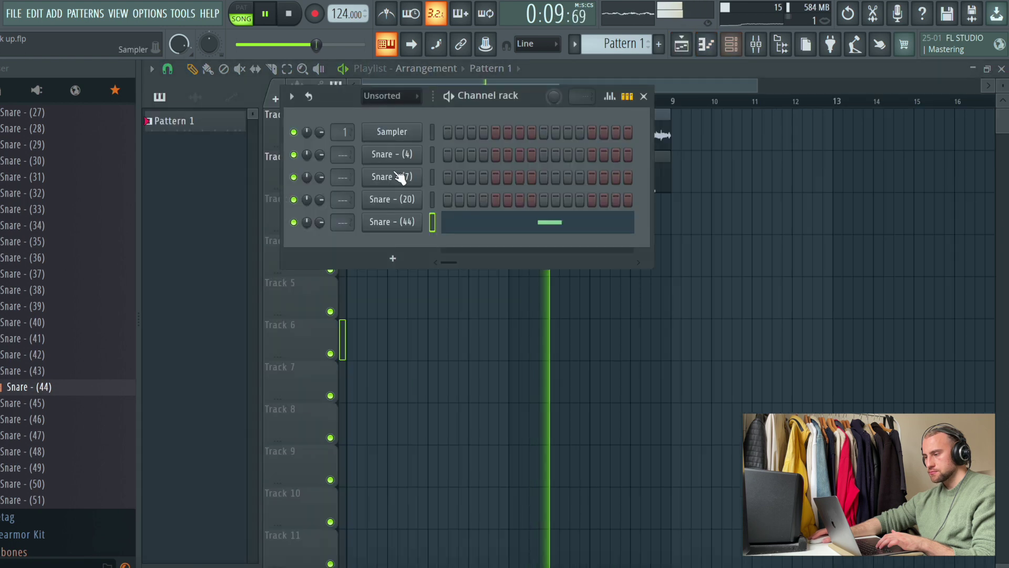
click(433, 200)
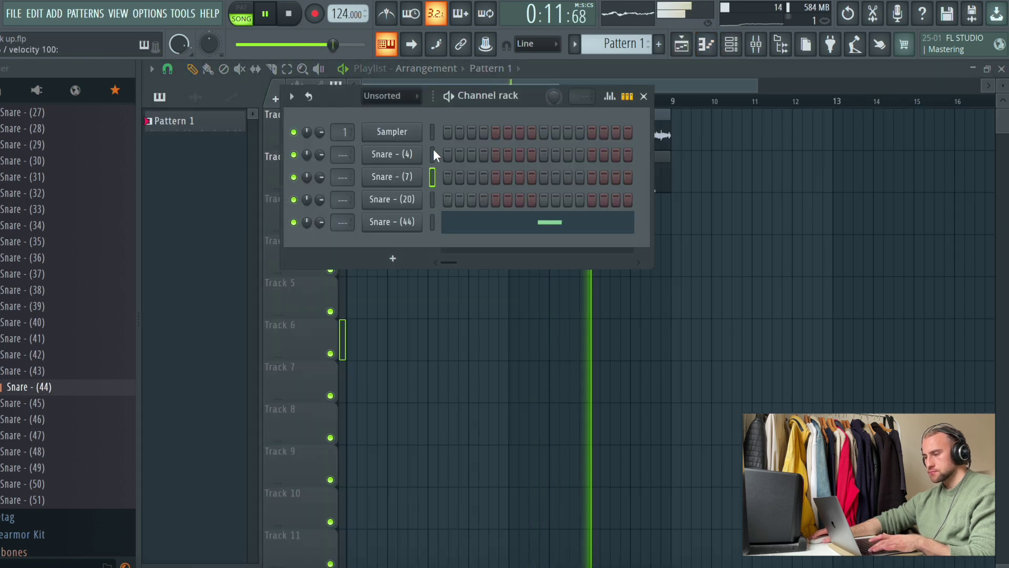
click(433, 199)
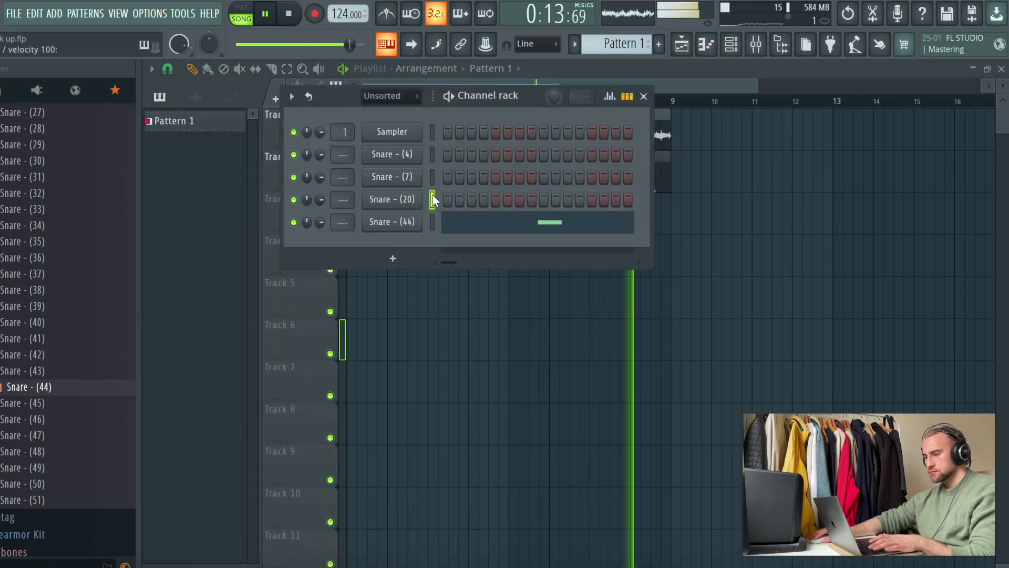
click(391, 200)
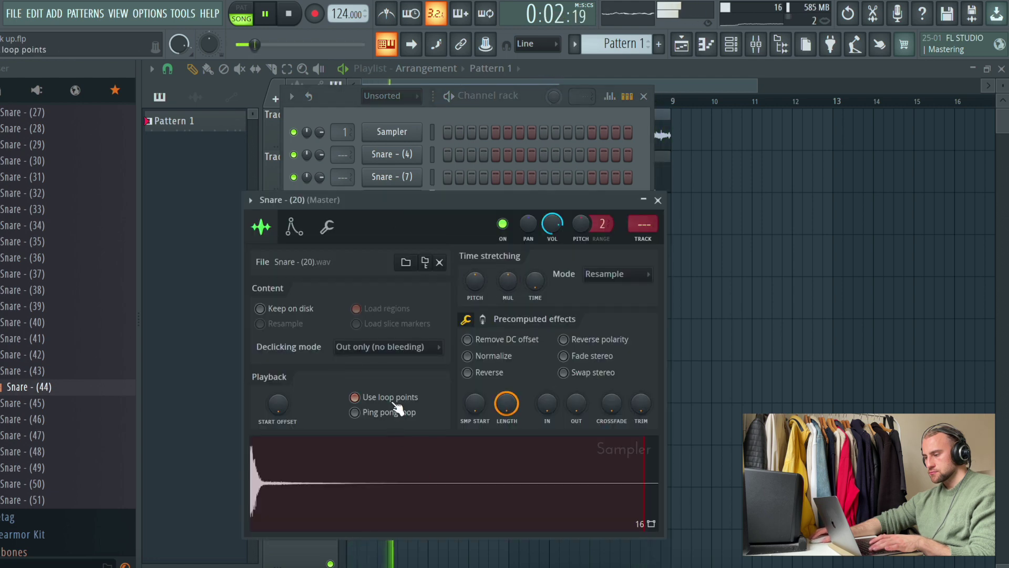
click(658, 202)
Open Snare - (20) in the piano roll and switch the note snap to a finer grid
right_click(421, 195)
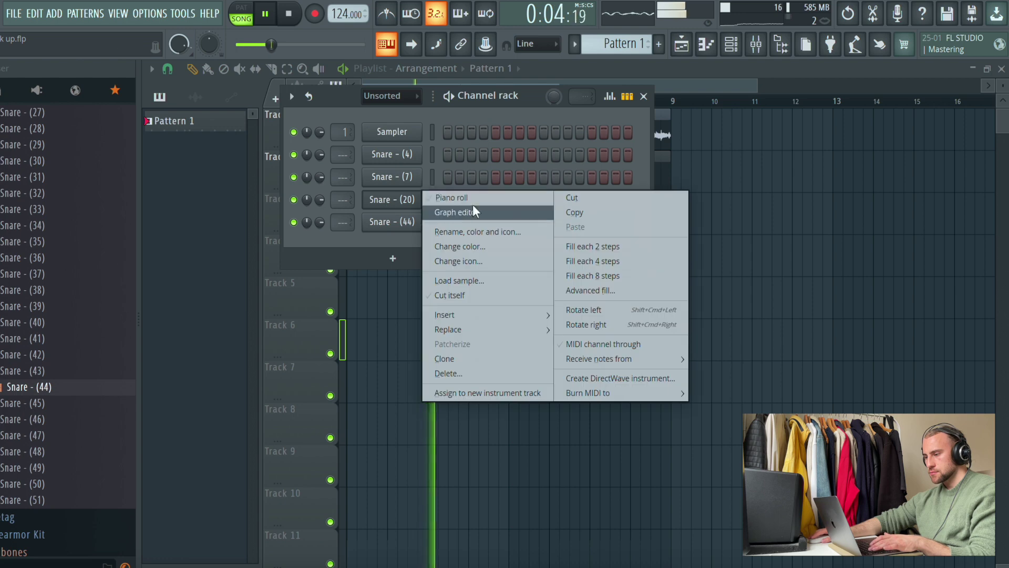
click(470, 211)
right_click(435, 194)
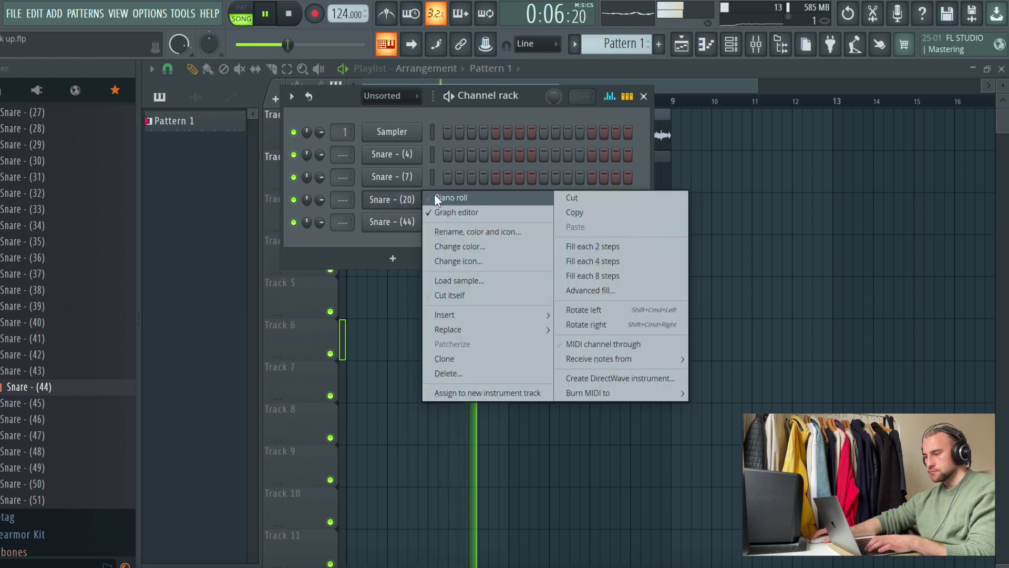
click(447, 199)
scroll(293, 105, up, 3)
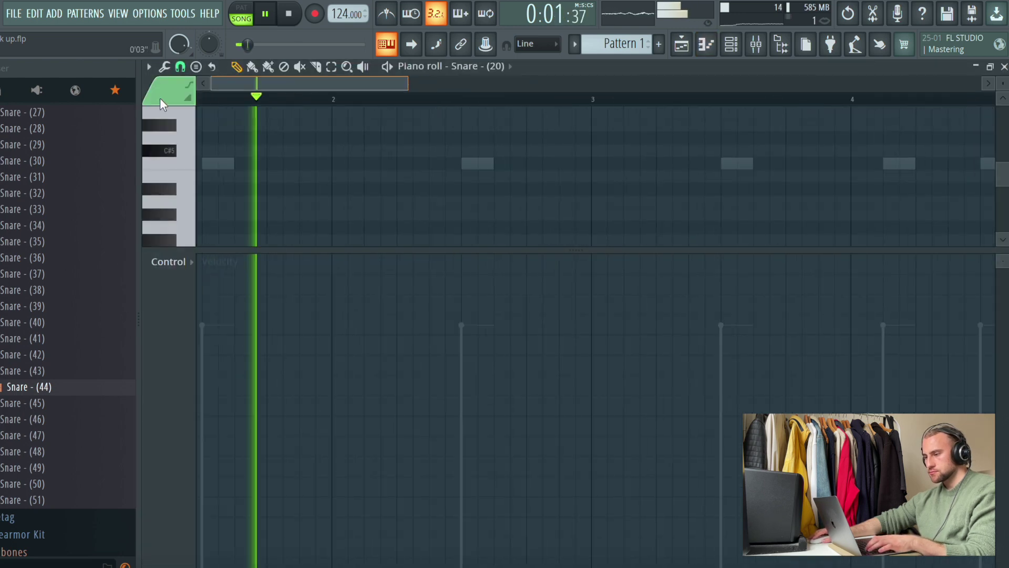
click(181, 66)
click(195, 182)
Try three short C5 notes with rising velocities leading into the bar 2 snare hit in the Snare - (20) part
mouse_move(538, 165)
mouse_down()
mouse_move(519, 171)
mouse_move(556, 173)
mouse_move(559, 164)
mouse_up()
click(567, 164)
drag(553, 547, 576, 431)
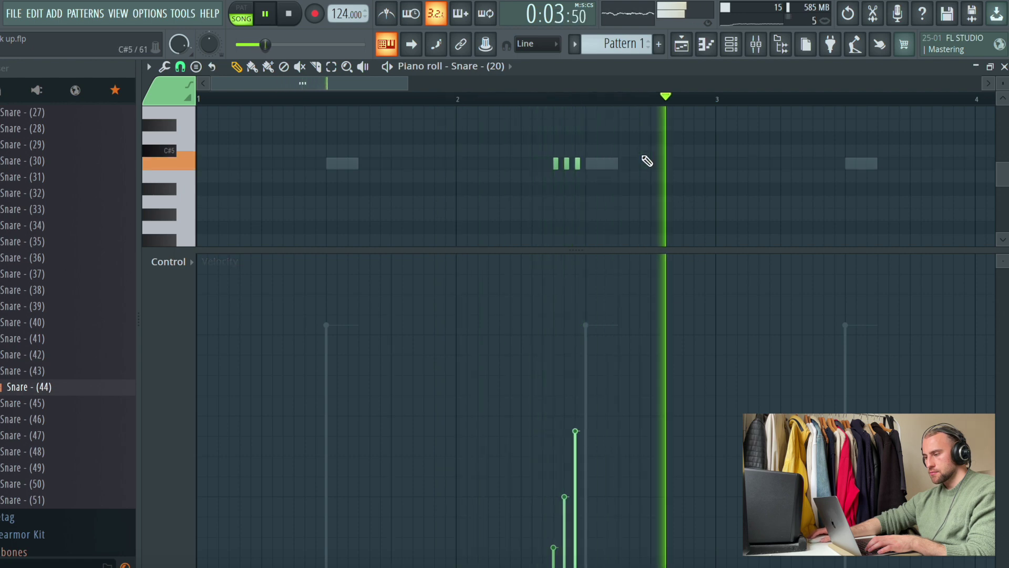
right_click(578, 164)
Add two short C5 notes of Snare - (20) right after the bar 2 snare hit and one more late in the bar
click(621, 165)
click(631, 166)
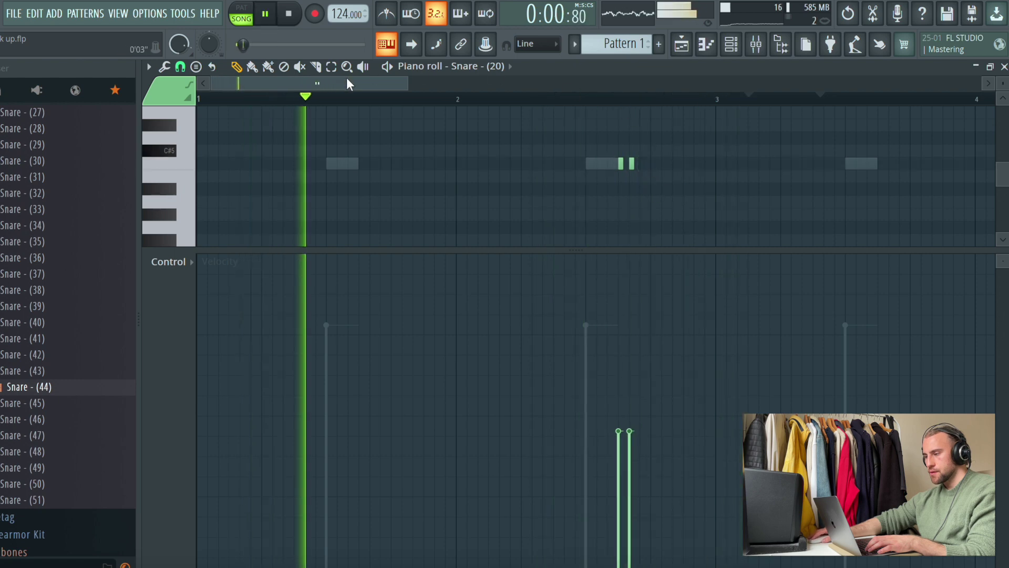
mouse_move(353, 84)
mouse_down()
mouse_move(412, 89)
mouse_move(334, 87)
mouse_up()
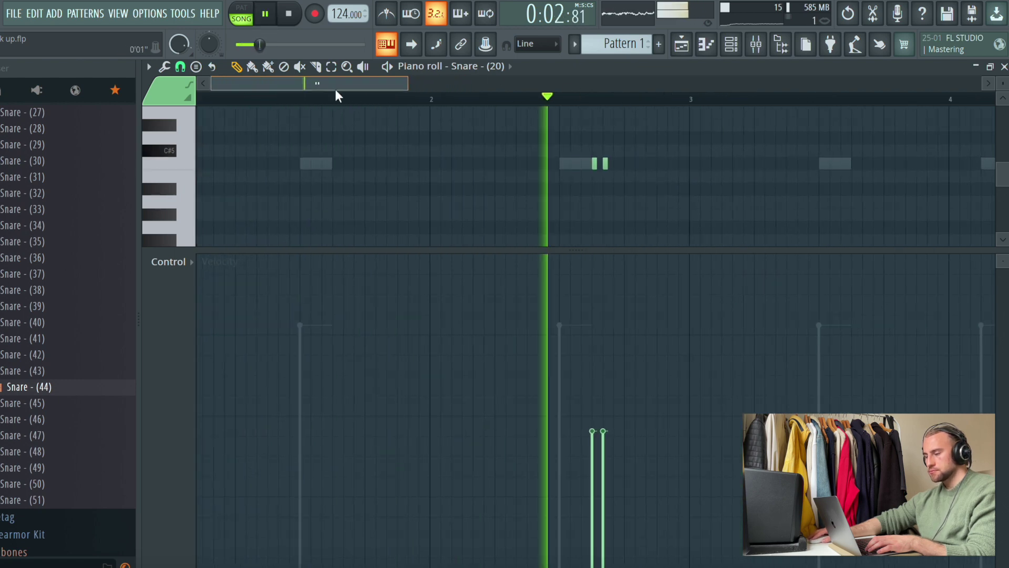
click(685, 164)
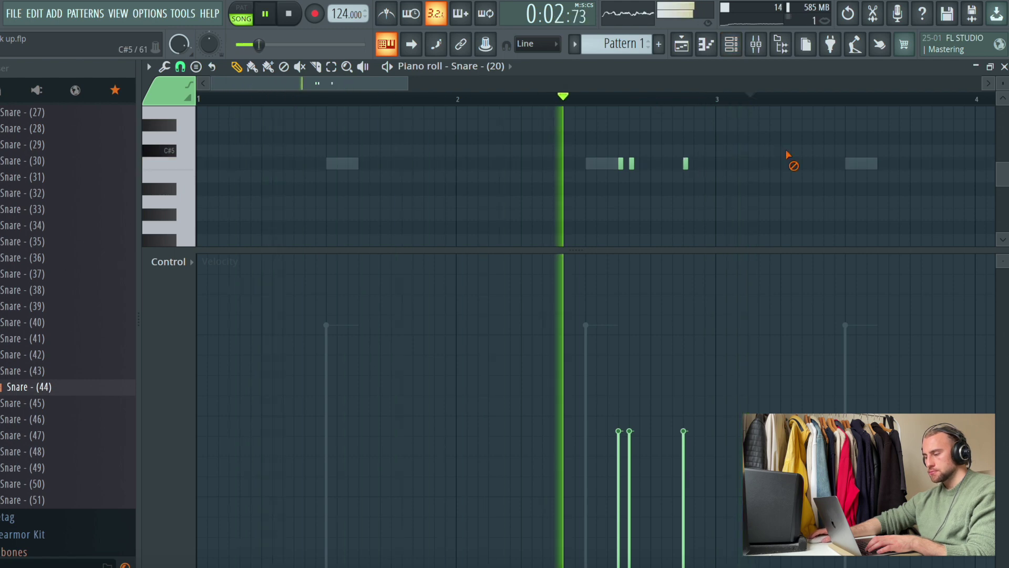
Try a short C5 hit of Snare - (7) just after the start of bar 6 in its piano roll
click(731, 44)
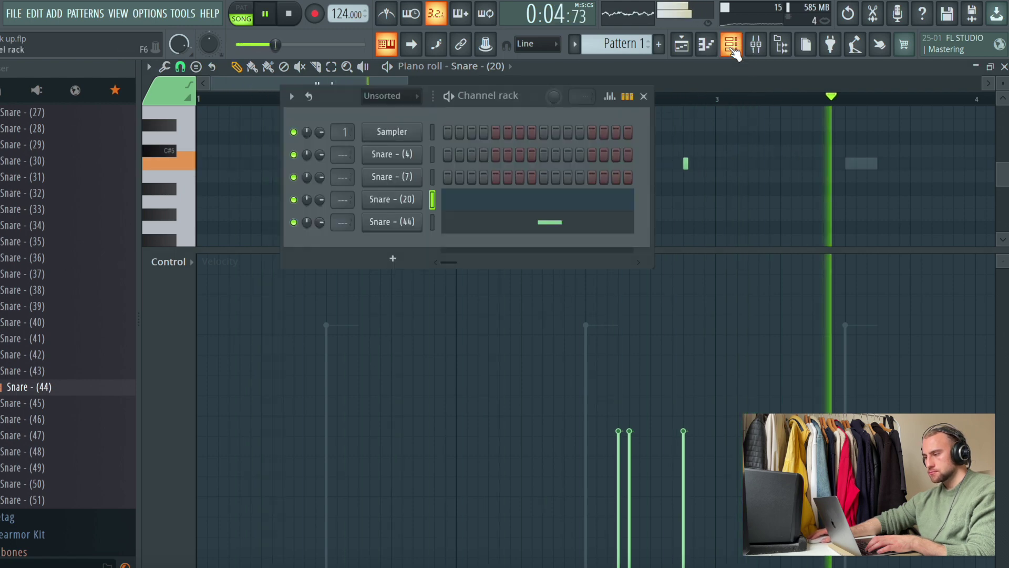
right_click(427, 172)
click(446, 175)
scroll(240, 106, down, 3)
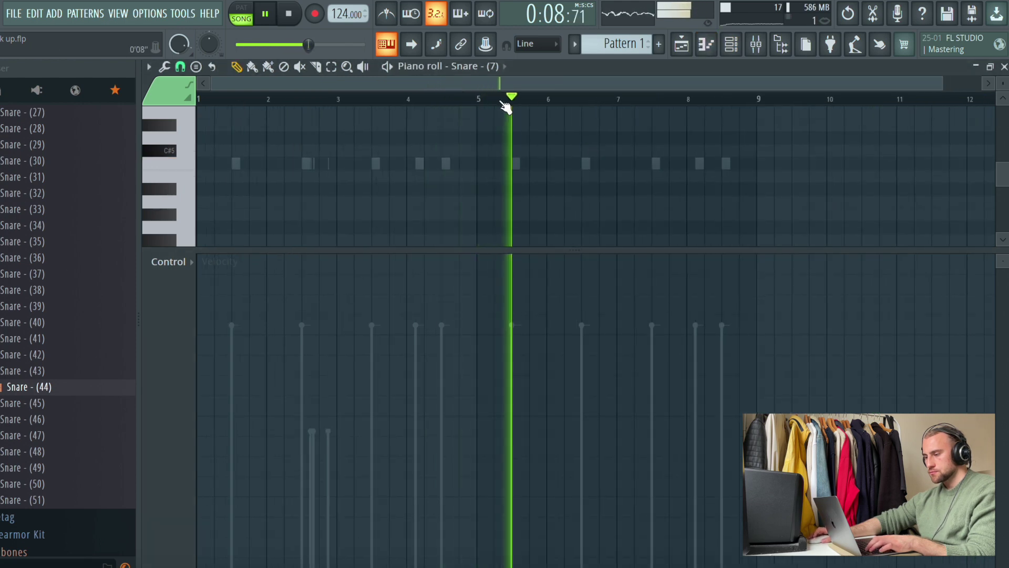
scroll(567, 107, up, 2)
key(space)
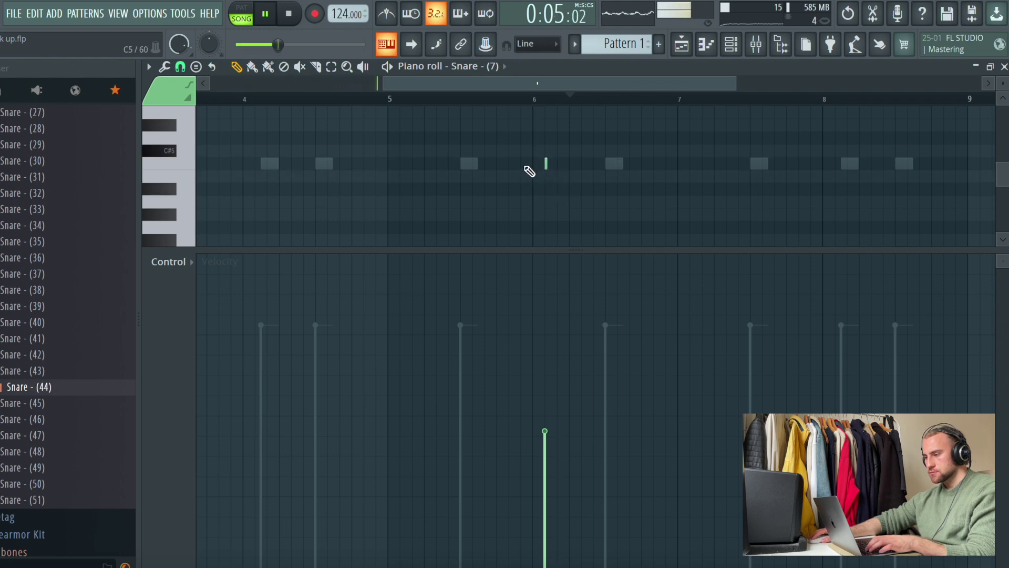
click(731, 44)
right_click(419, 149)
click(458, 155)
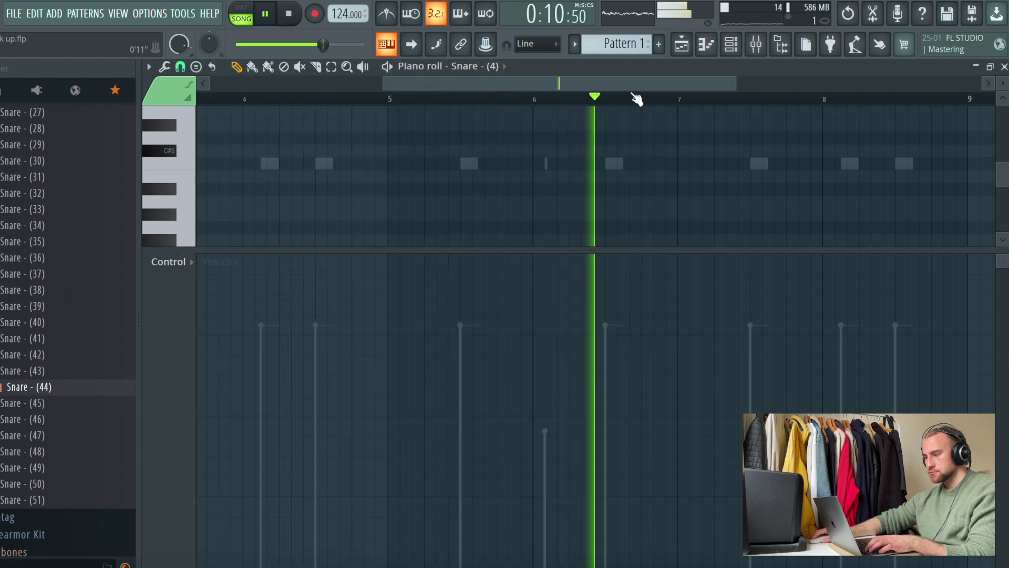
Replace the Snare - (7) note in bar 6 with a C5 note at the start of bar 5, about 0:03:16 long
click(739, 46)
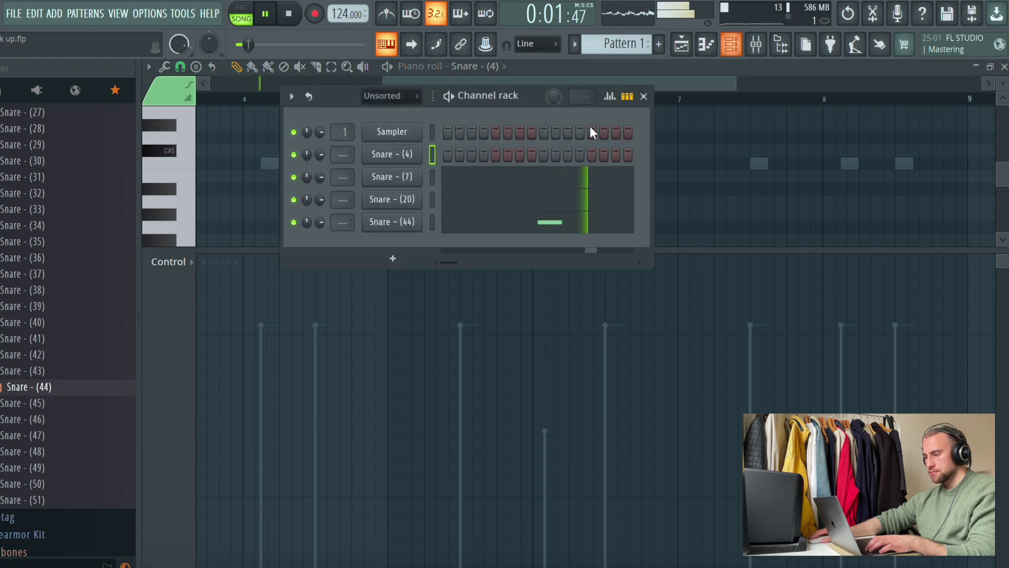
click(505, 204)
click(709, 49)
click(579, 186)
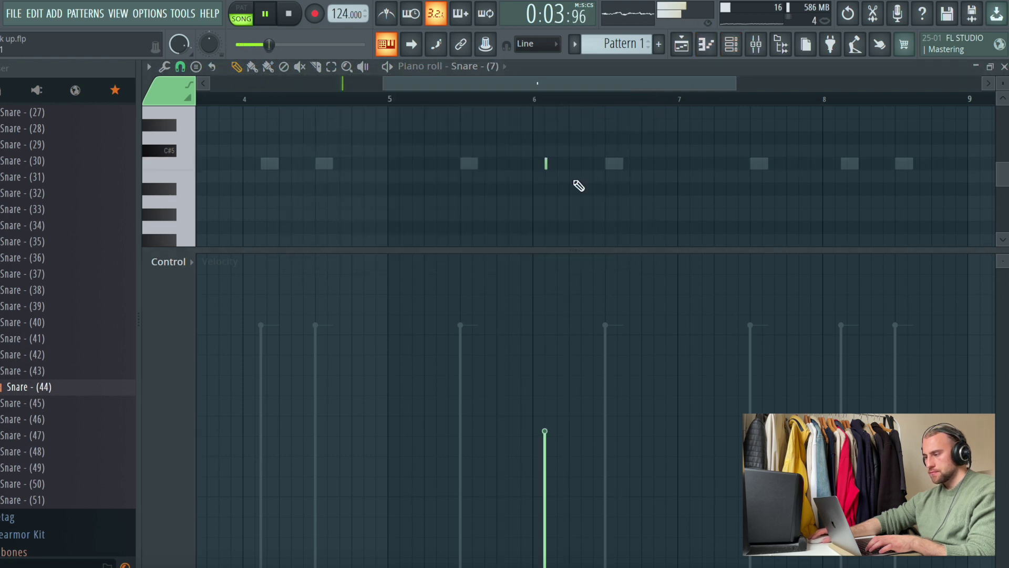
right_click(547, 164)
click(390, 166)
drag(392, 163, 423, 183)
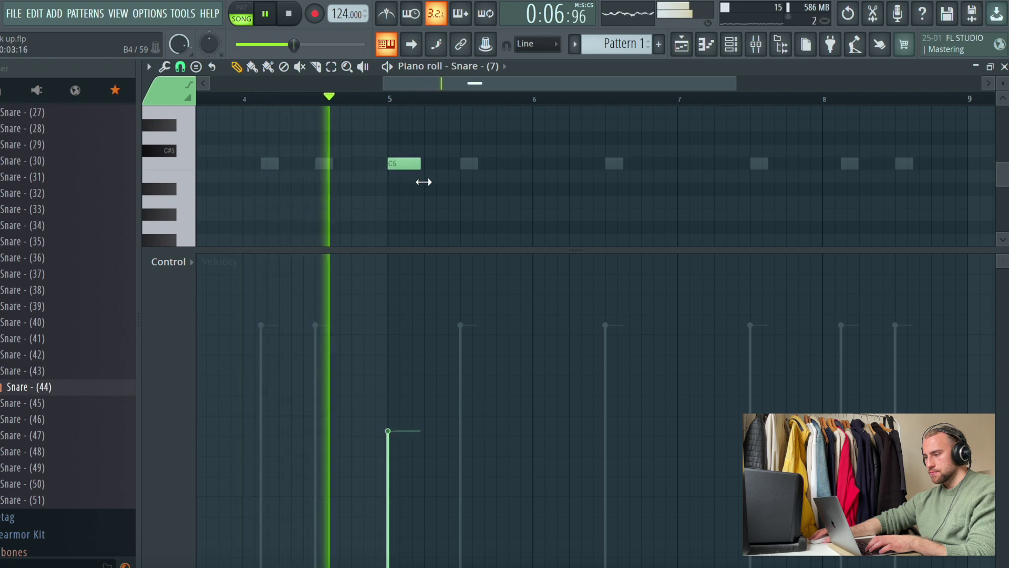
Replace the bar 5 note of Snare - (7) with a short C5 hit just after the start of bar 6 and raise its velocity
click(180, 67)
click(194, 103)
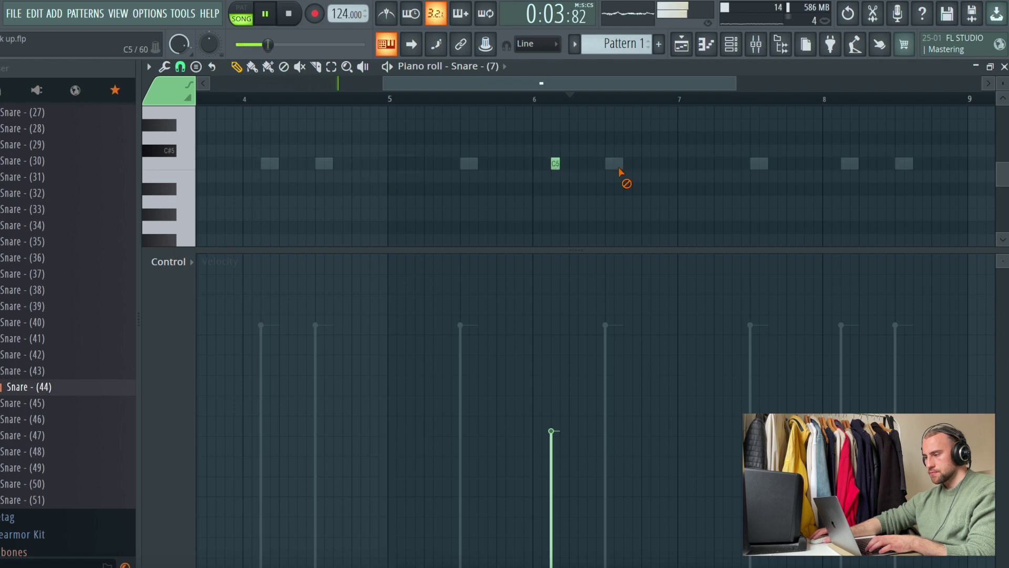
click(578, 338)
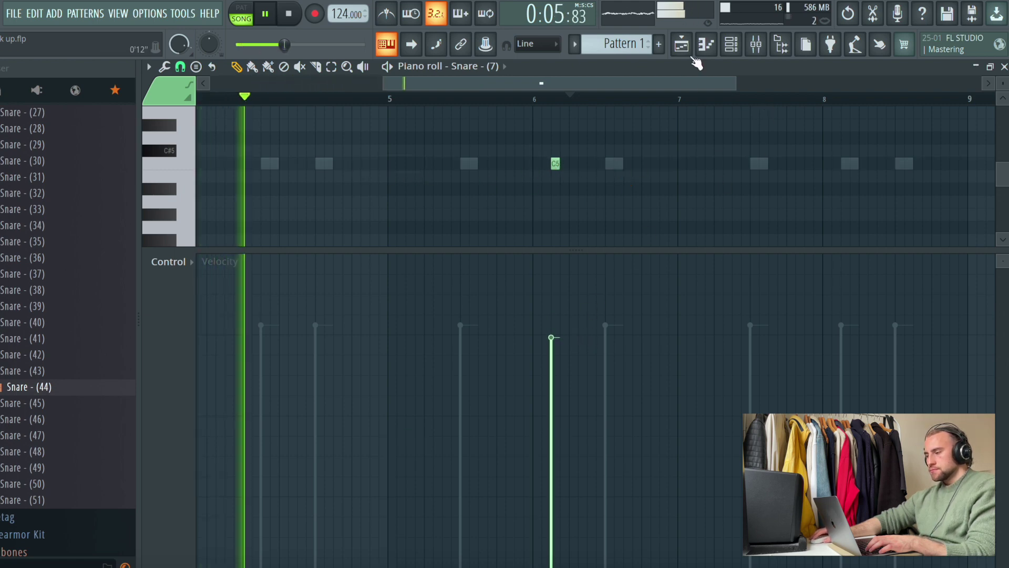
Draw a short descending roll of C5, C5, B4, B4 and A#4 for Snare - (4) near the end of bar 8, using 1/4 step snap
click(731, 44)
right_click(418, 155)
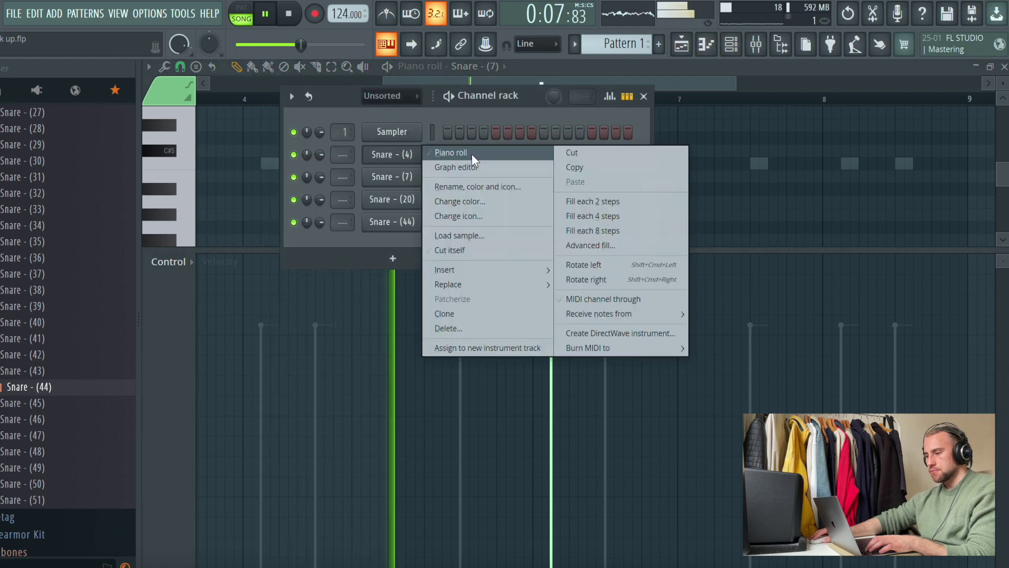
click(472, 154)
drag(452, 87, 617, 91)
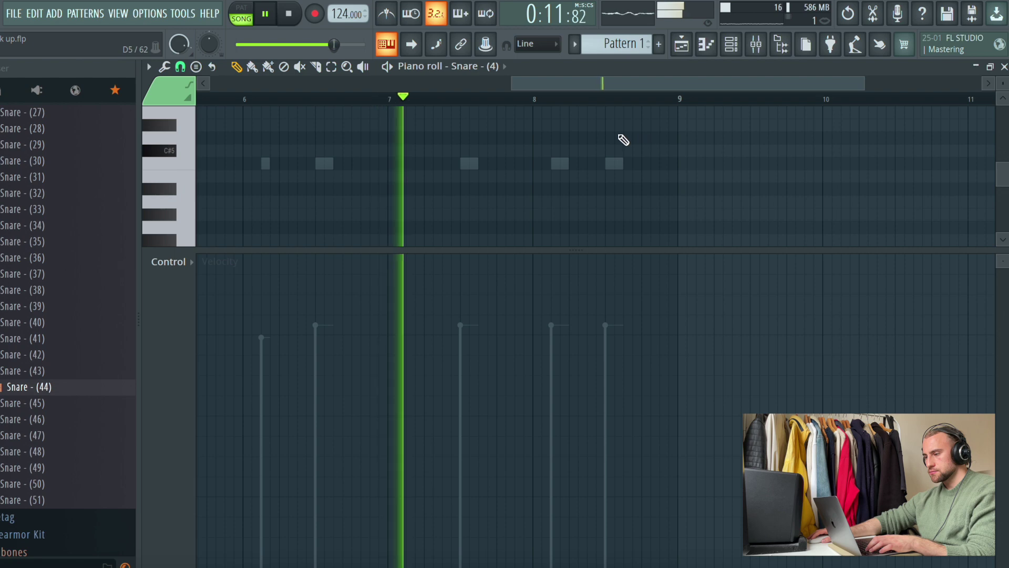
ctrl+scroll(678, 113, up, 3)
click(620, 163)
click(637, 176)
click(180, 67)
click(199, 165)
ctrl+scroll(674, 105, up, 3)
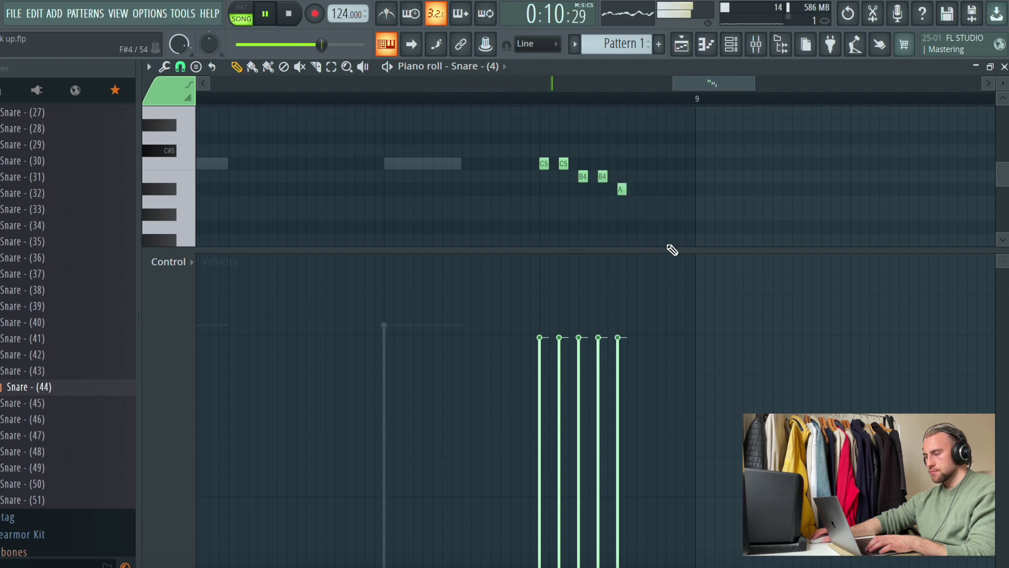
Lower the Snare - (4) channel's volume and check its sampler settings
click(731, 44)
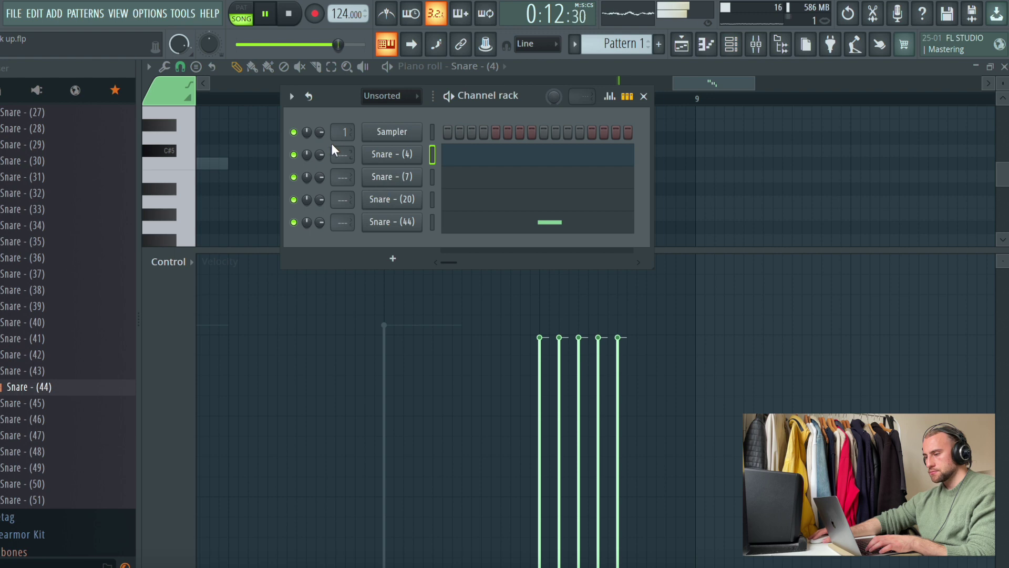
click(392, 154)
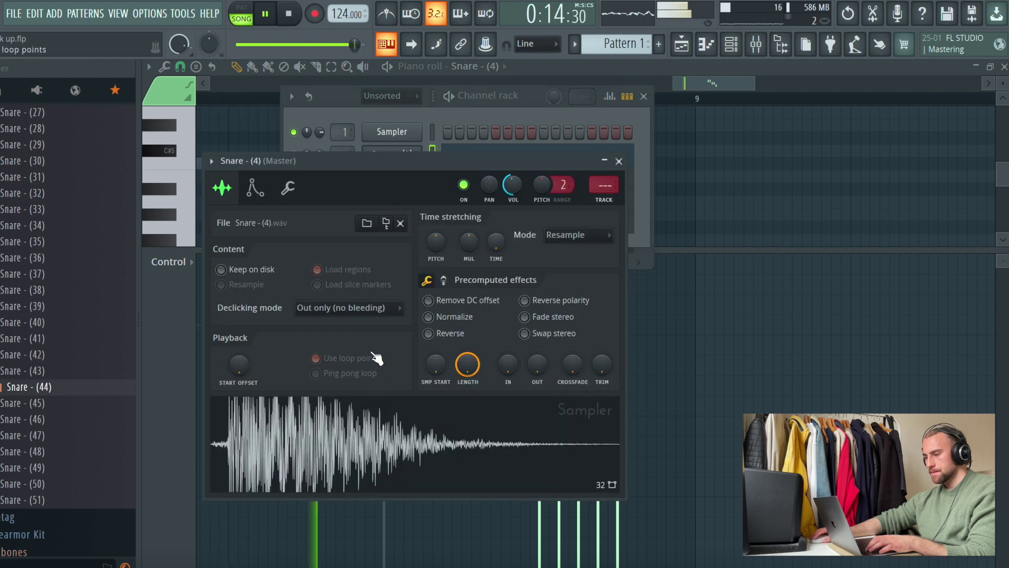
click(620, 162)
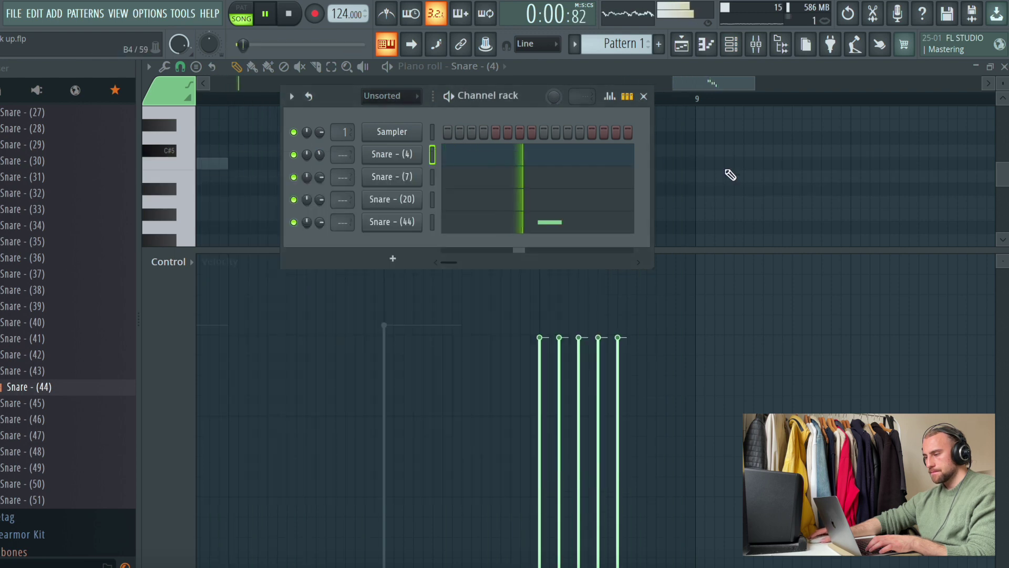
Return to the playlist and add CHH - (8) from the kit's closed hi-hat folder as a new channel
key(F6)
scroll(678, 107, down, 5)
click(681, 44)
key(F6)
scroll(18, 231, up, 10)
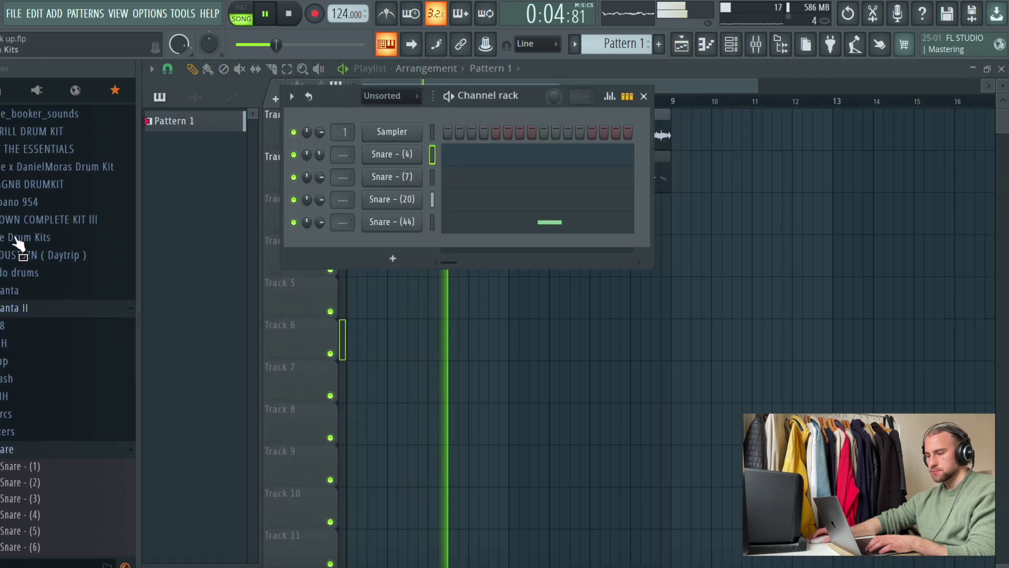
click(14, 436)
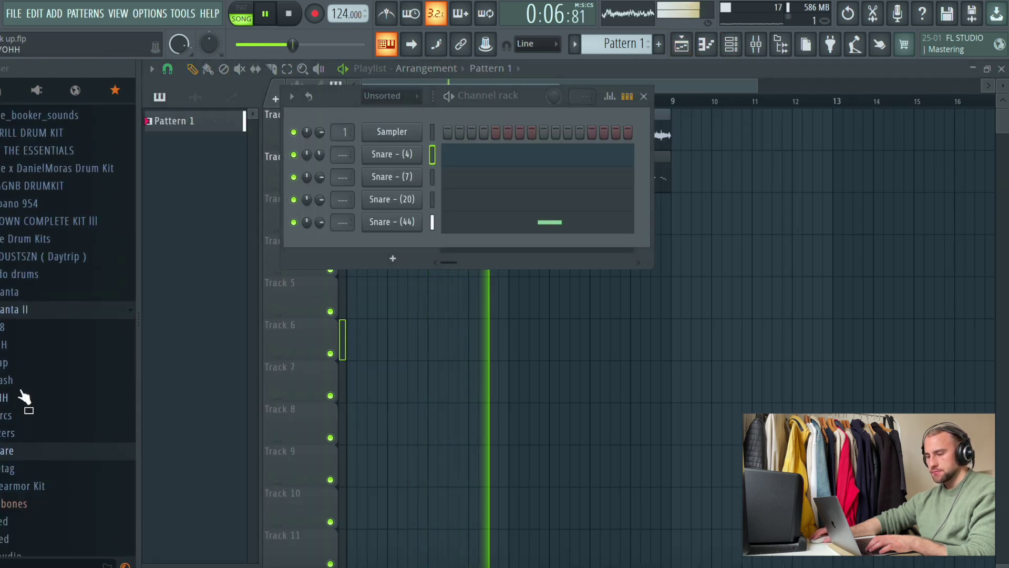
click(17, 350)
drag(42, 407, 391, 246)
Fill the CHH - (8) channel with a hit on each 2 steps and check its sampler settings
right_click(541, 243)
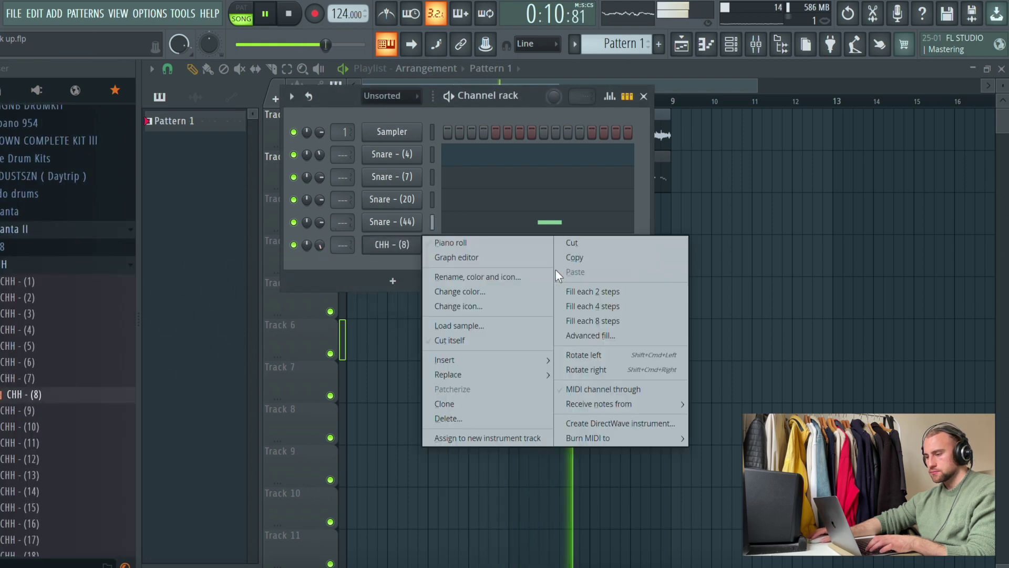
click(565, 289)
click(392, 244)
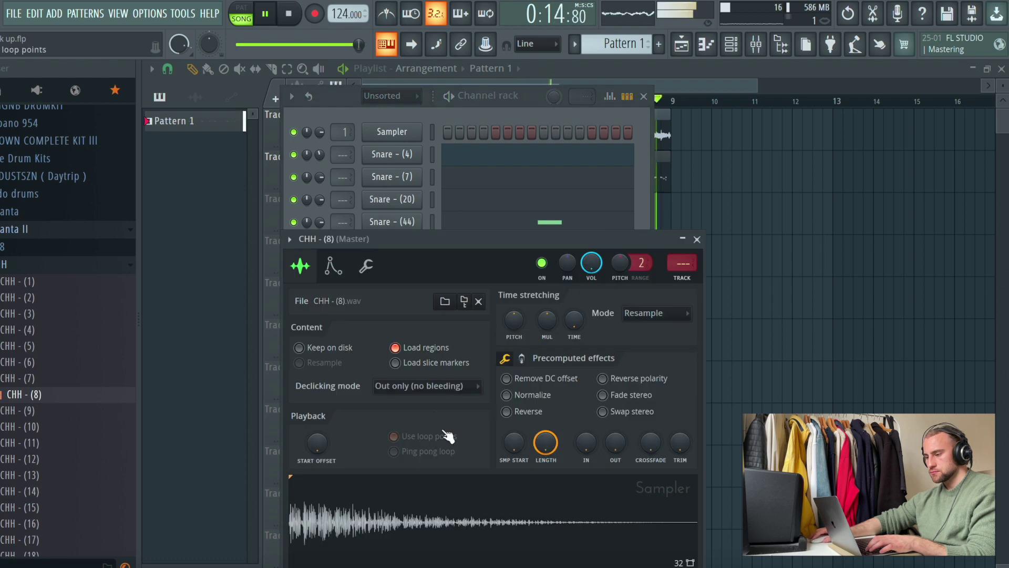
click(698, 240)
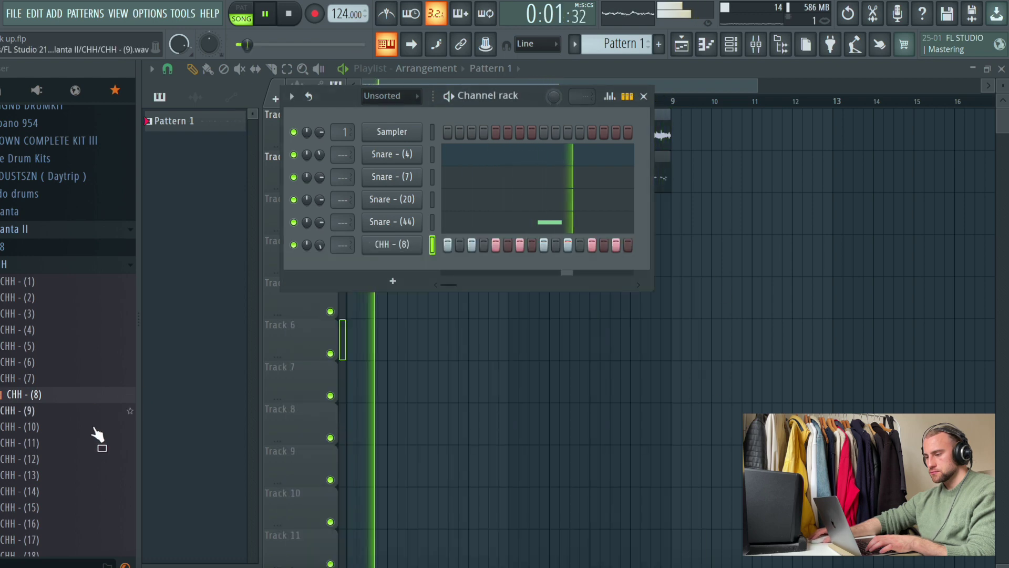
Audition other closed hi-hat samples and replace CHH - (8) with CHH - (15) in the same channel
click(81, 445)
click(80, 459)
click(69, 473)
scroll(69, 472, down, 1)
click(70, 474)
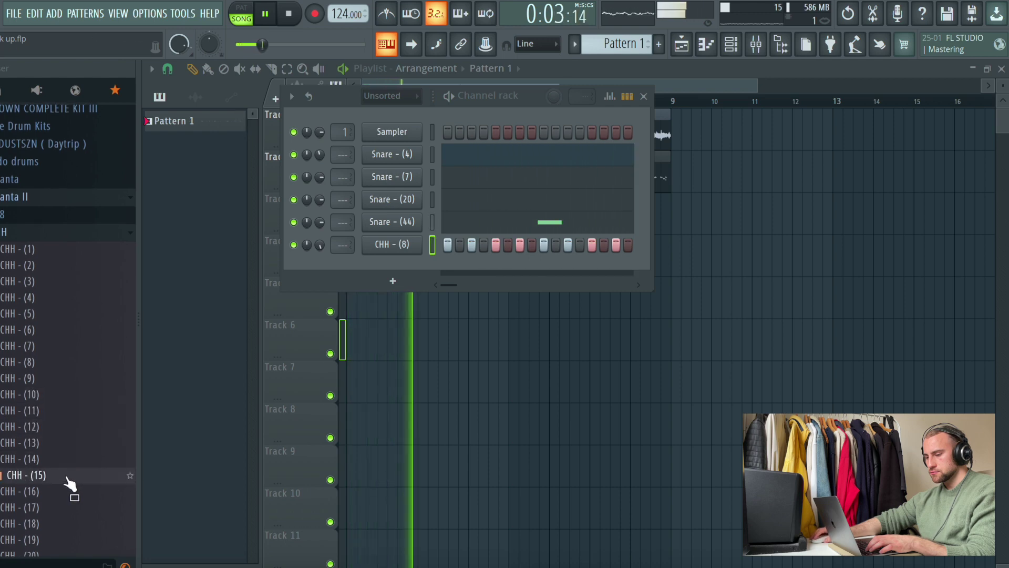
drag(284, 368, 388, 256)
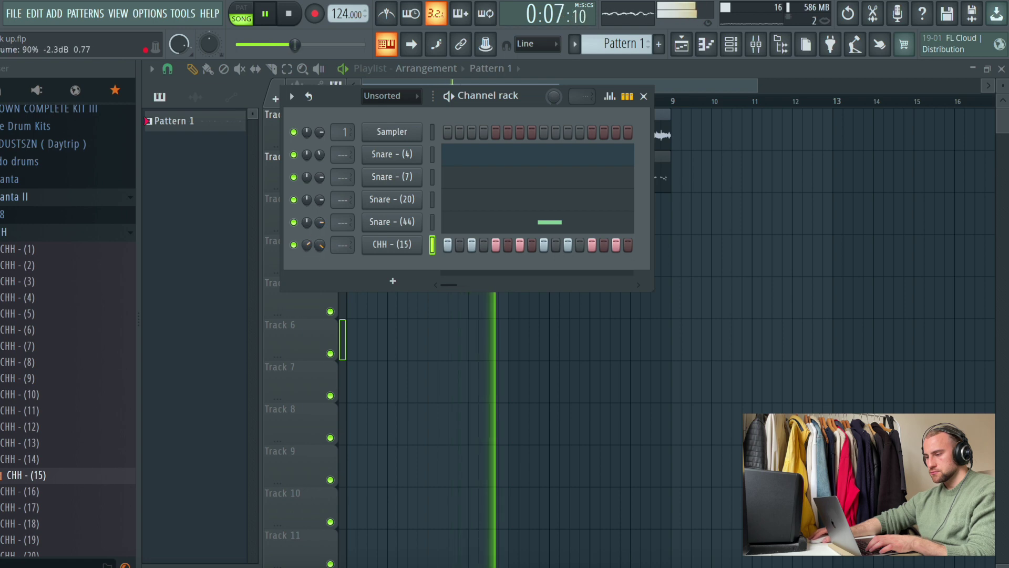
Open the CHH - (15) piano roll at the first bars and enlarge its note area
right_click(415, 243)
click(459, 244)
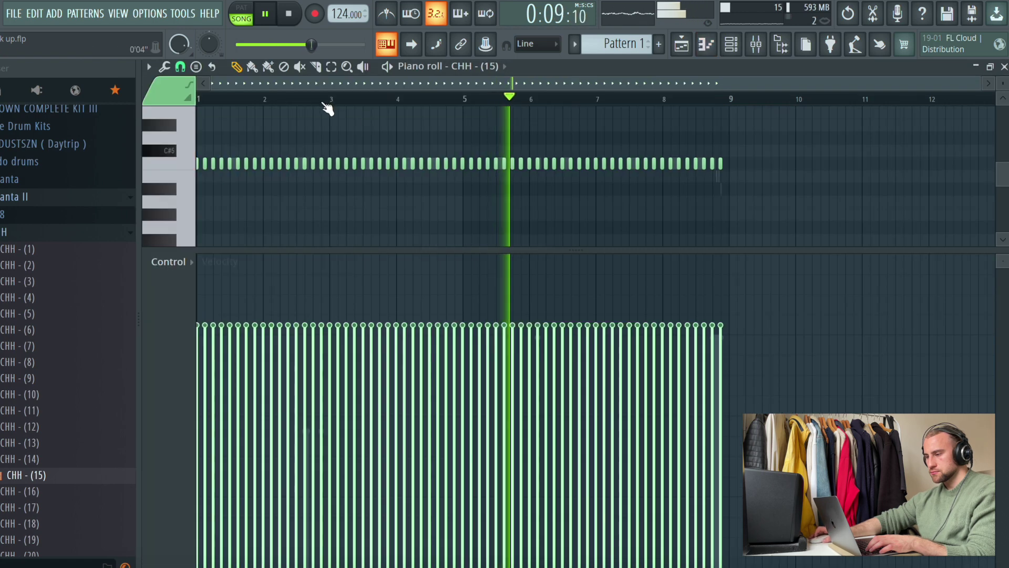
drag(342, 83, 247, 83)
drag(279, 250, 262, 452)
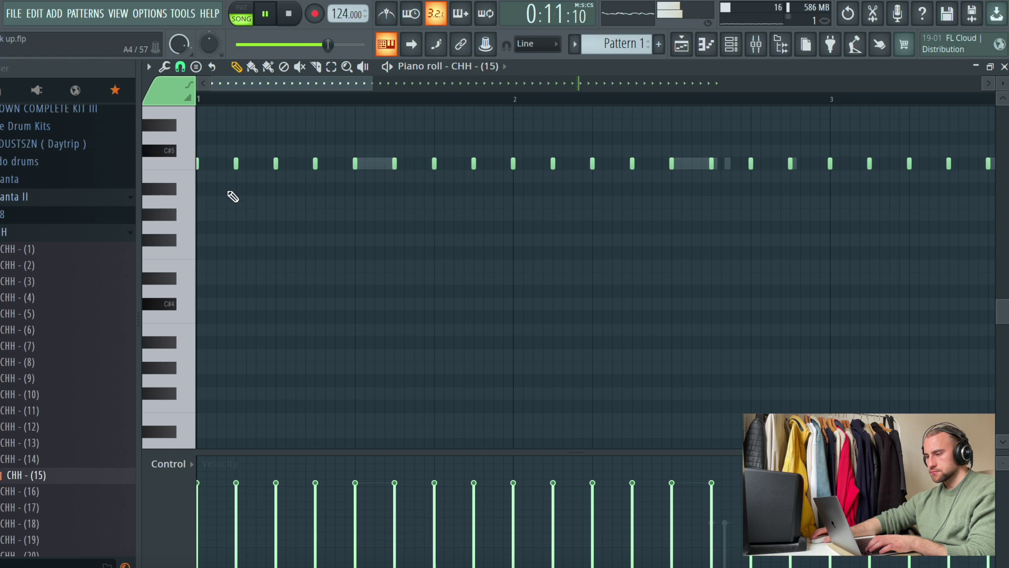
Try an extra C5 hi-hat hit between the first two hits of bar 1
key(space)
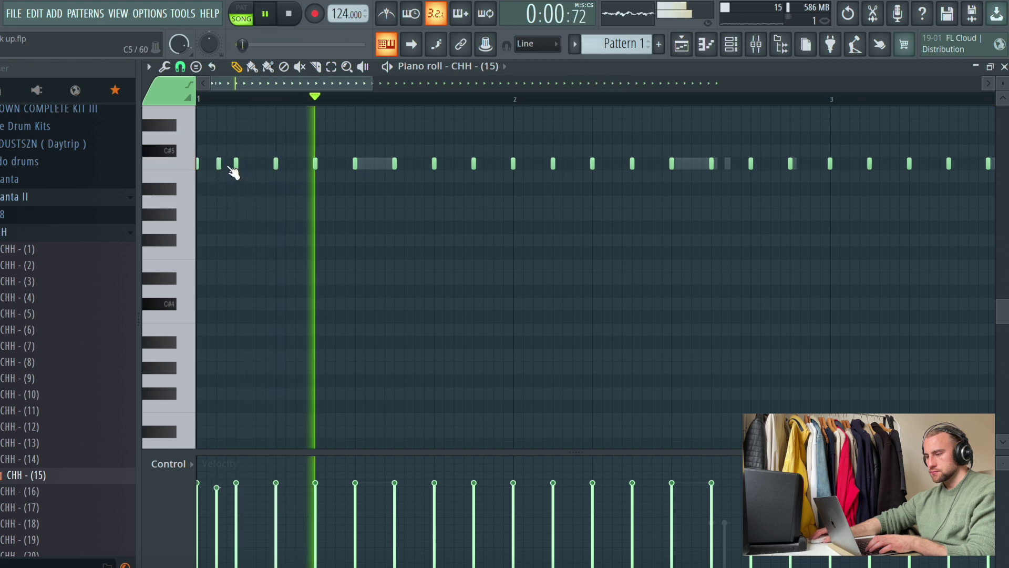
right_click(218, 165)
key(space)
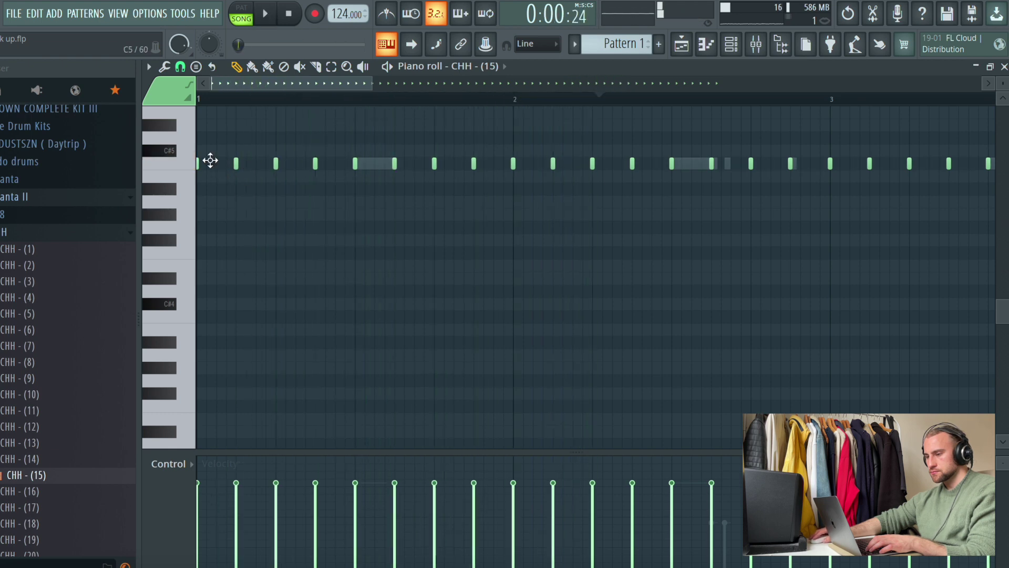
key(space)
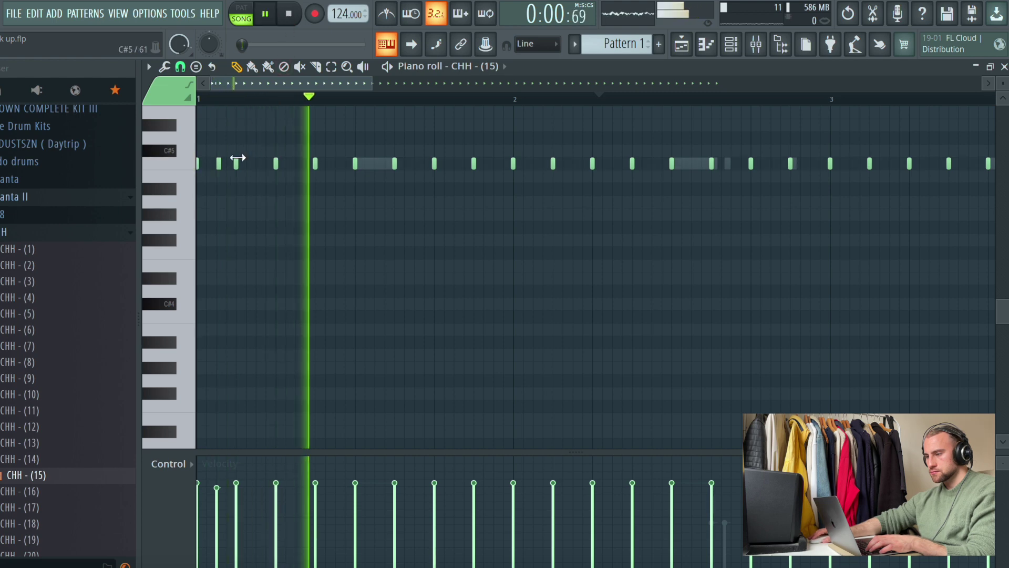
right_click(217, 163)
Remove the second hi-hat hit of bar 1 and add an extra C5 hit between the two hits of beat 2
key(space)
key(space)
key(space)
key(space)
key(space)
click(297, 164)
key(space)
key(space)
key(space)
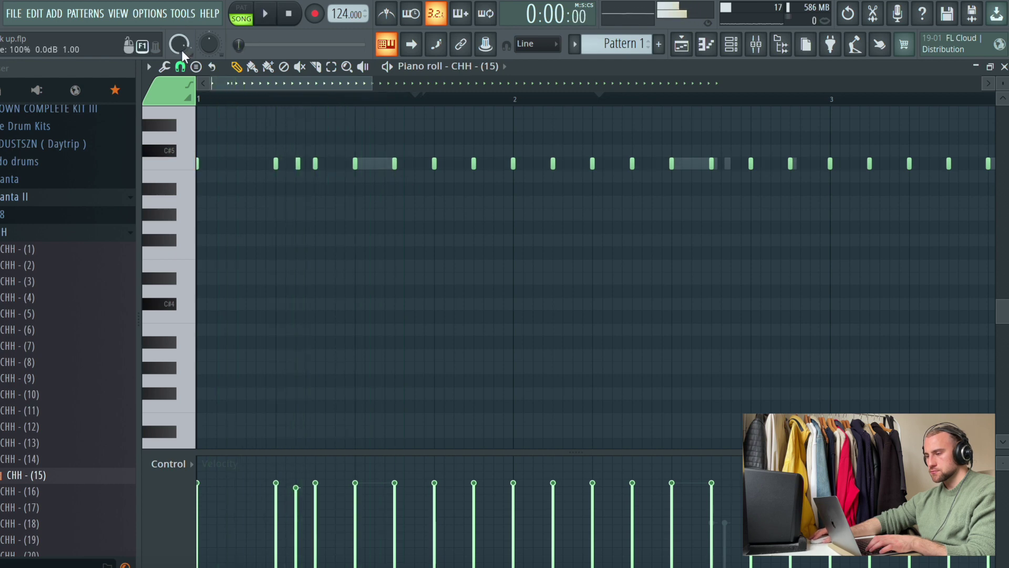
Build a three-hit C5 hi-hat roll on beat 4 of bar 1 with 1/4 step snap, and remove the second hit of bar 2
key(space)
click(180, 66)
click(201, 166)
key(space)
key(space)
click(443, 164)
key(space)
key(space)
click(450, 165)
key(space)
key(space)
key(space)
key(space)
scroll(452, 106, up, 1)
key(space)
Try two extra C5 hi-hat hits between the two hits of beat 2 in bar 2
drag(440, 165, 462, 162)
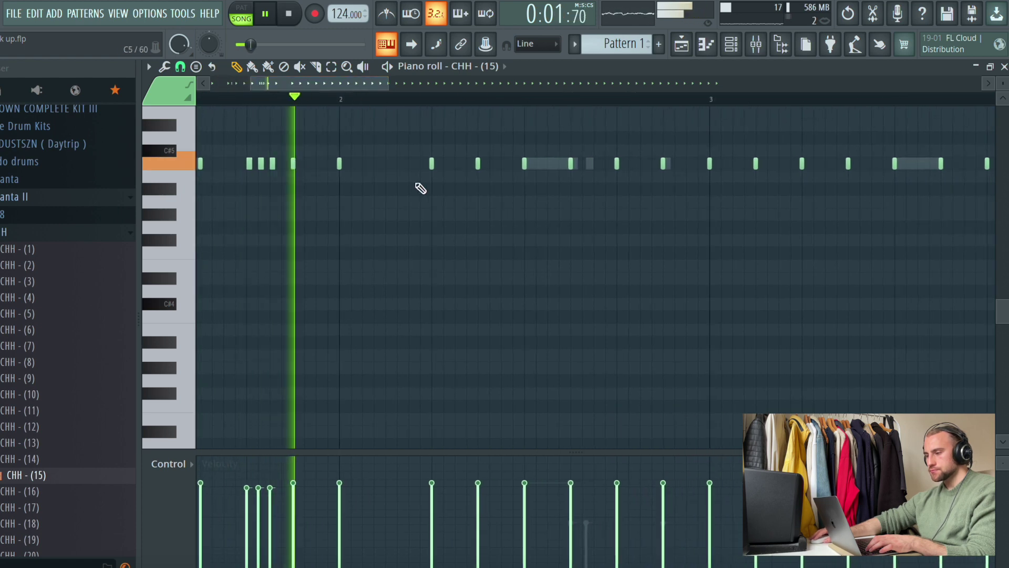
key(space)
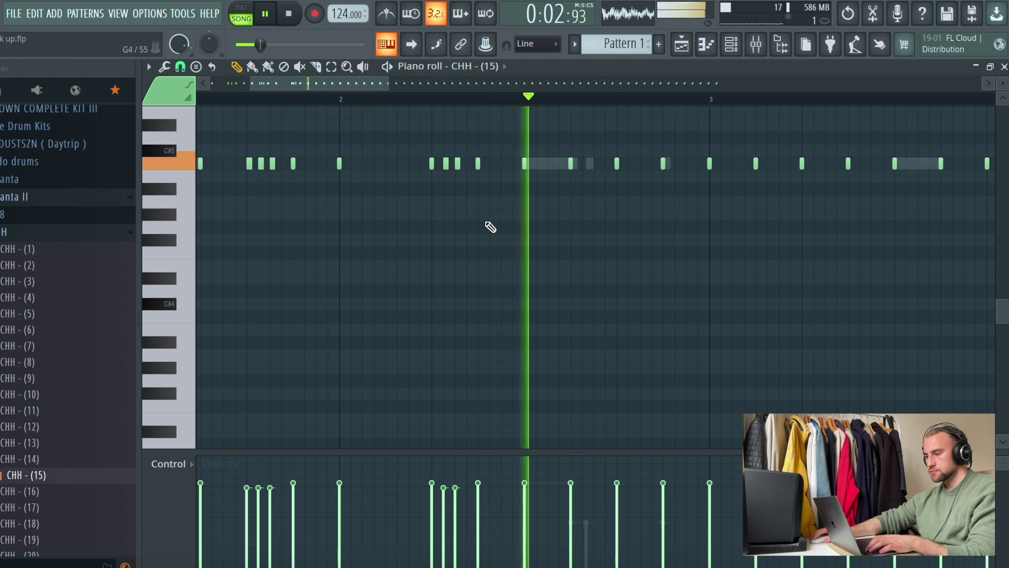
key(space)
drag(439, 169, 439, 164)
key(space)
scroll(445, 126, up, 2)
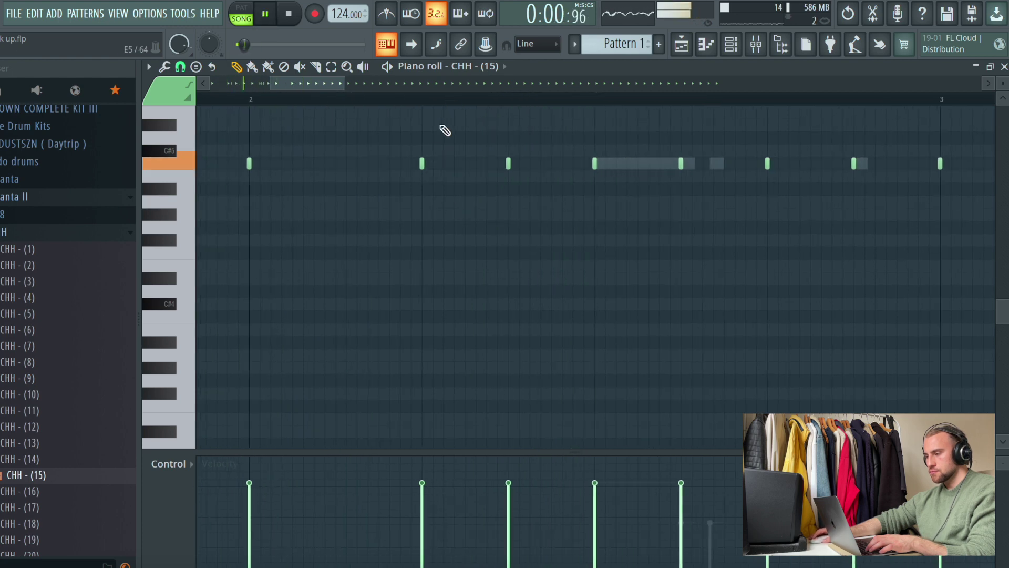
Build a descending hi-hat roll of C5, B4, A#4 and A4 starting on beat 2 of bar 2
click(438, 166)
click(448, 164)
key(space)
key(space)
right_click(439, 166)
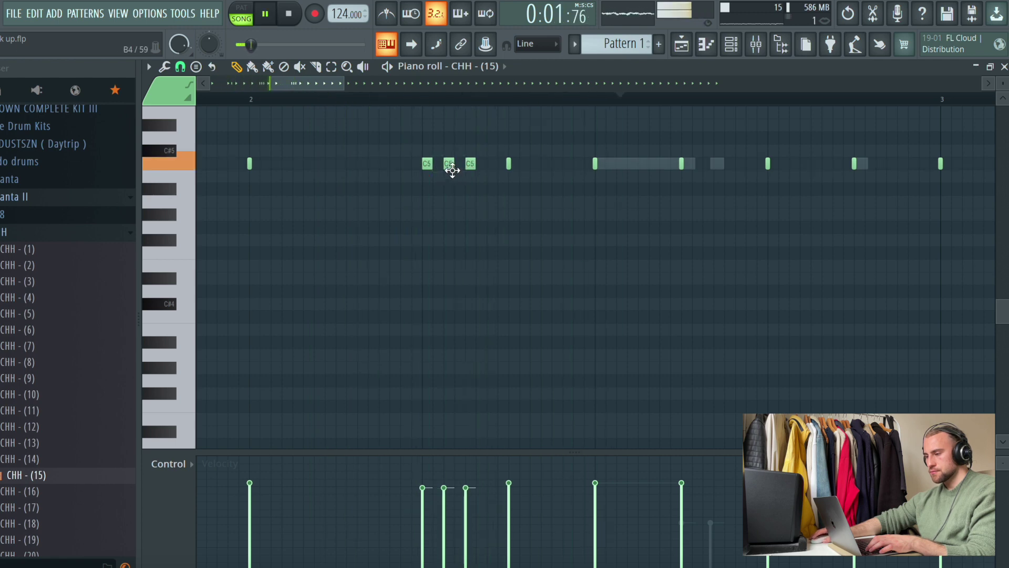
click(437, 176)
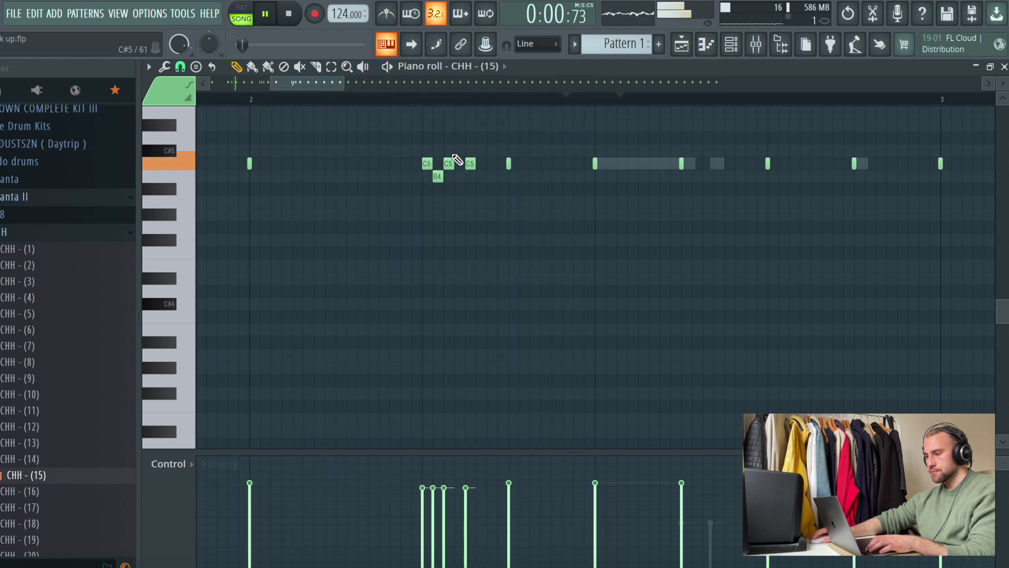
click(449, 188)
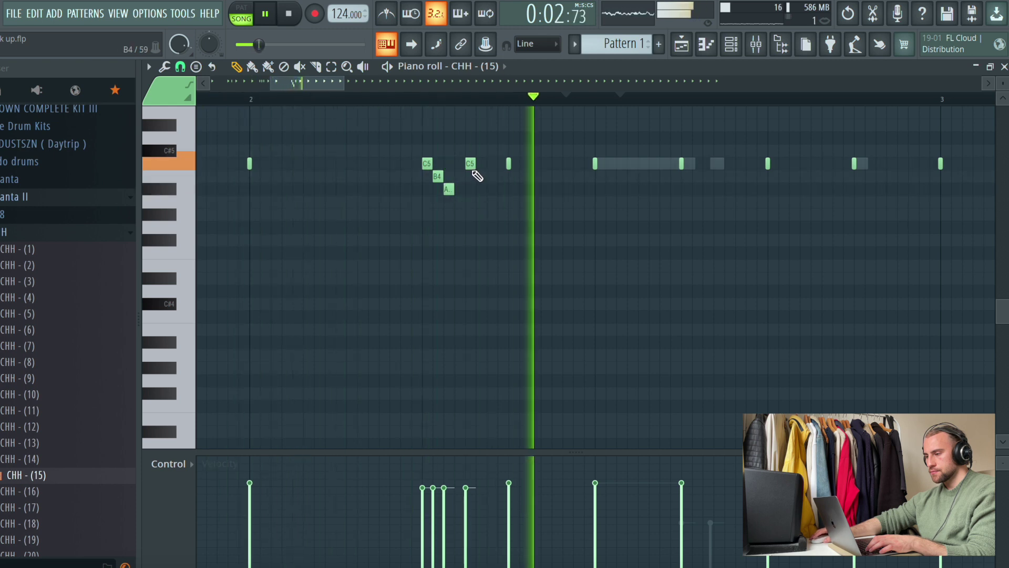
drag(471, 167, 460, 208)
key(space)
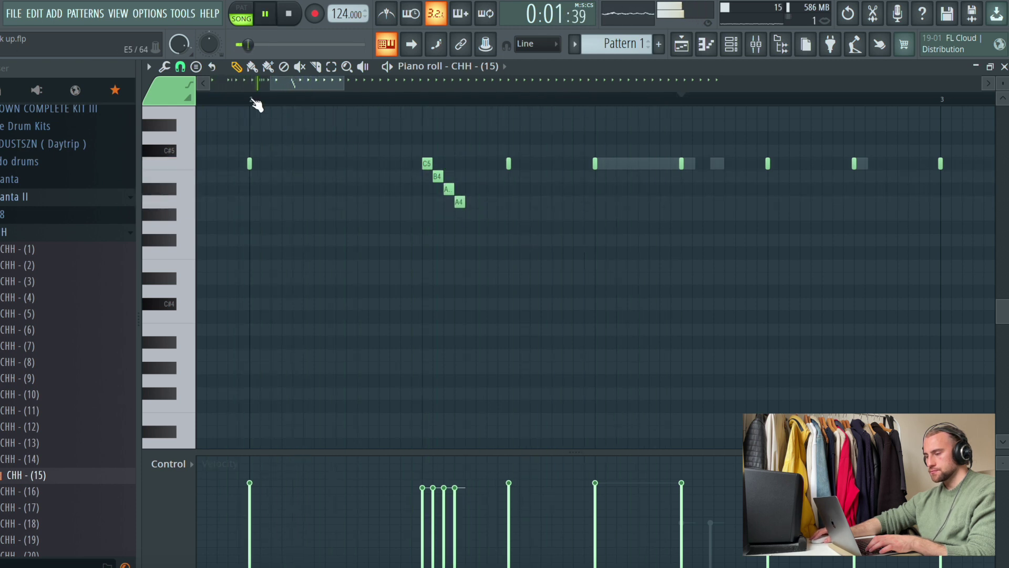
Build a rapid five-hit C5 hi-hat roll on beat 2 of bar 3 with 1/3 step snap, and remove that bar's second hit
click(180, 66)
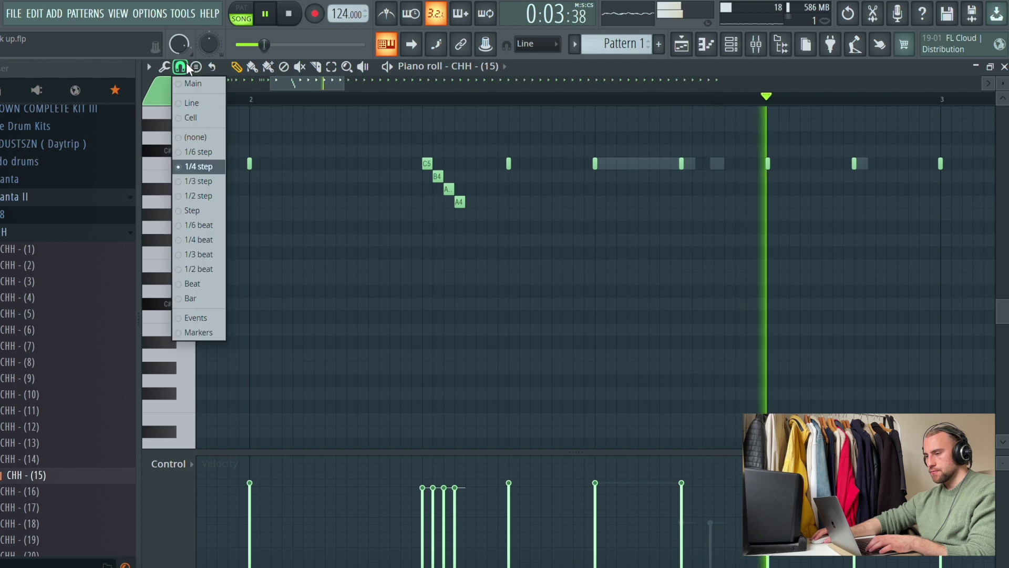
click(213, 181)
key(space)
drag(343, 80, 404, 91)
right_click(492, 164)
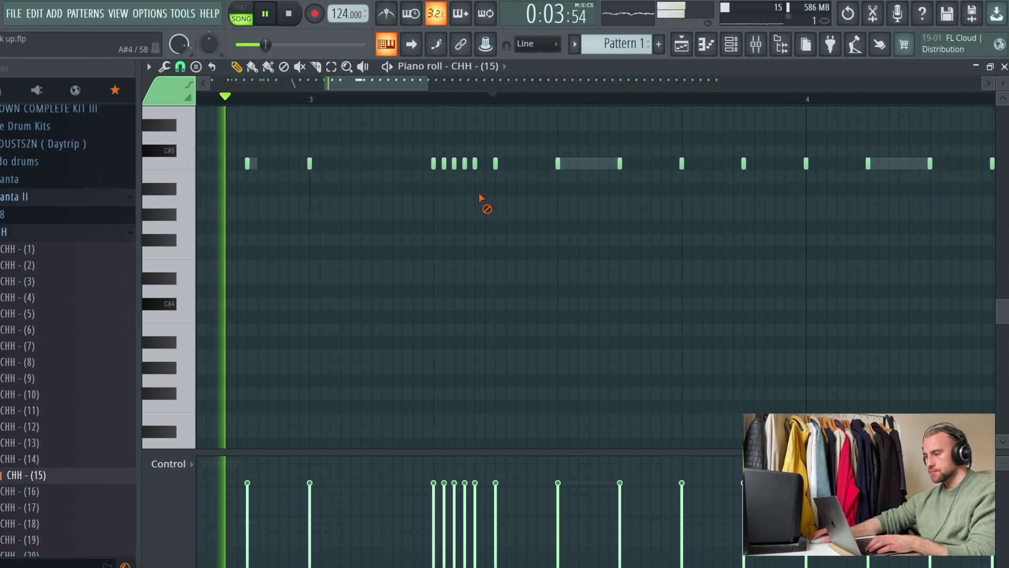
key(space)
Remove the second hi-hat hit of bar 4 and add an extra C5 hit between the two hits of beat 2
drag(382, 83, 427, 87)
click(180, 67)
click(192, 97)
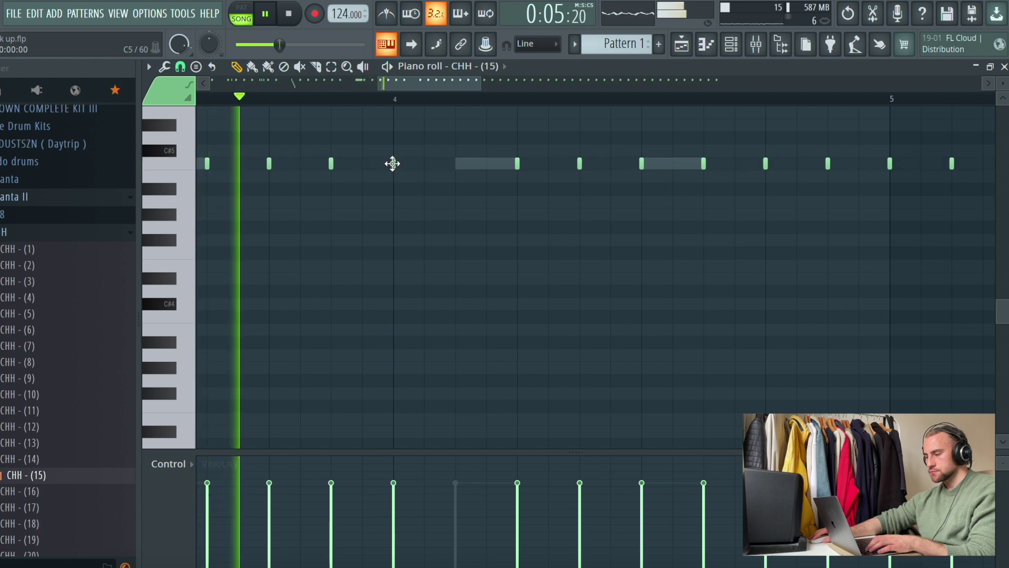
click(552, 164)
key(space)
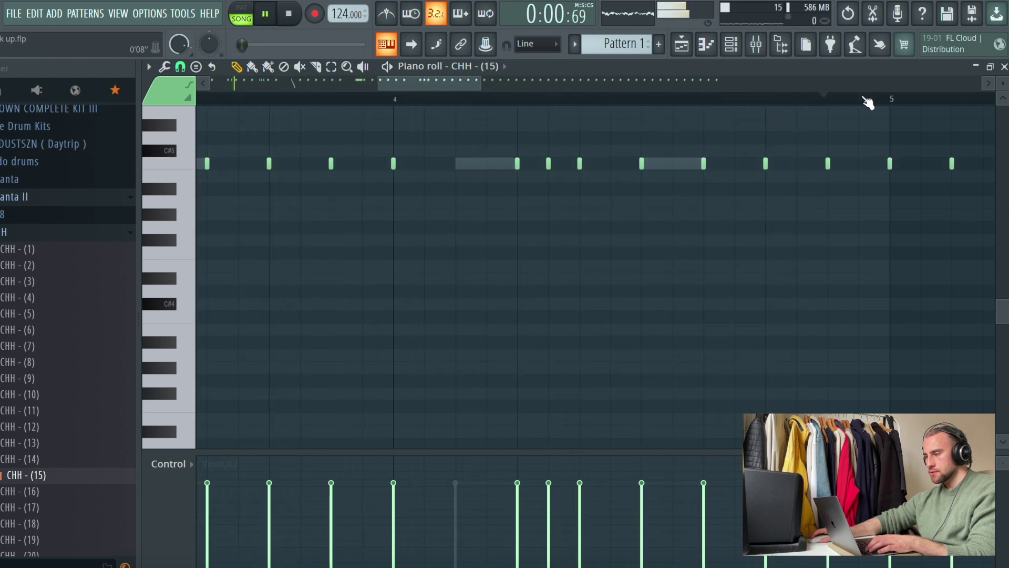
Replace the plain CHH - (15) hits in bars 5 to 8 with a duplicate of the pattern from bars 1 to 4
scroll(868, 103, down, 5)
mouse_move(678, 164)
mouse_down()
mouse_move(989, 155)
mouse_move(918, 154)
mouse_up()
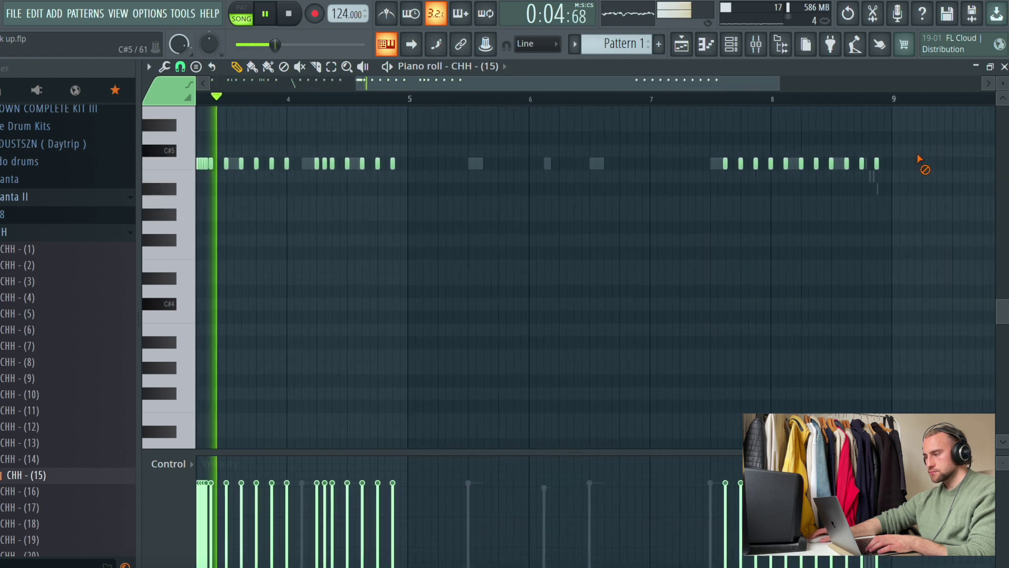
drag(690, 167, 913, 174)
key(space)
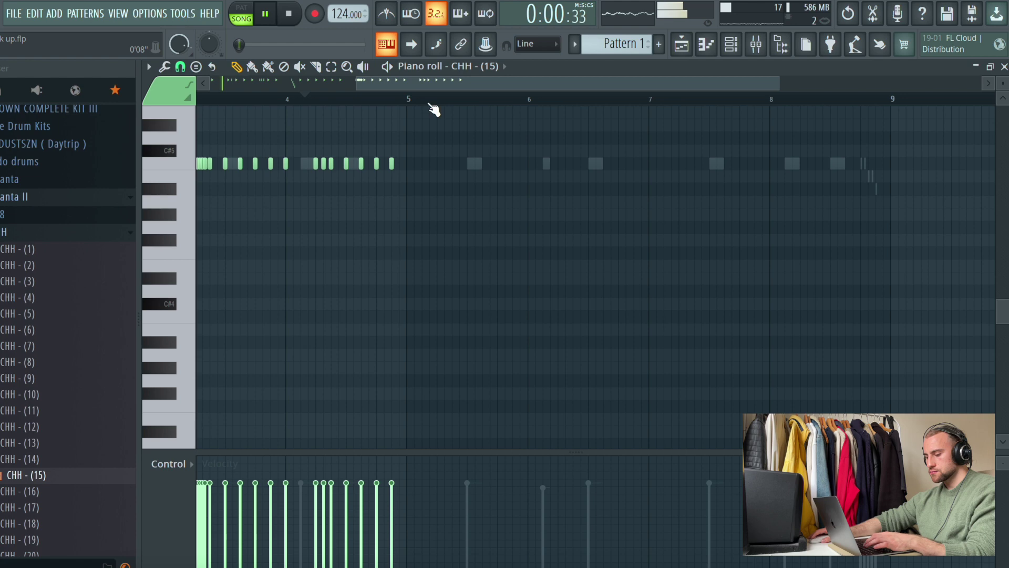
key(ctrl+z)
scroll(412, 101, up, 6)
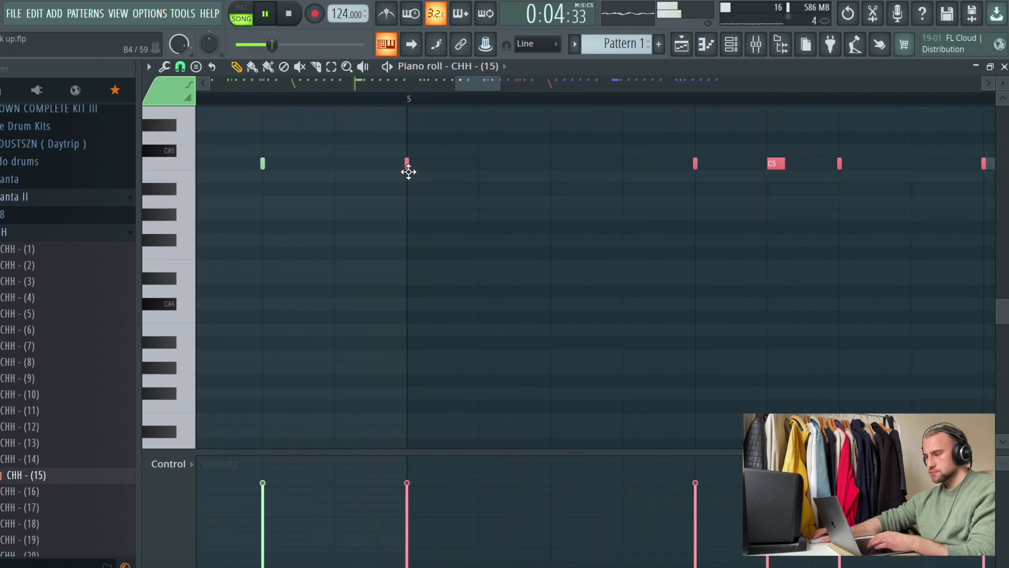
Show the channel rack and switch the sample browser from the CHH folder to the same kit's Percs folder
scroll(424, 82, down, 6)
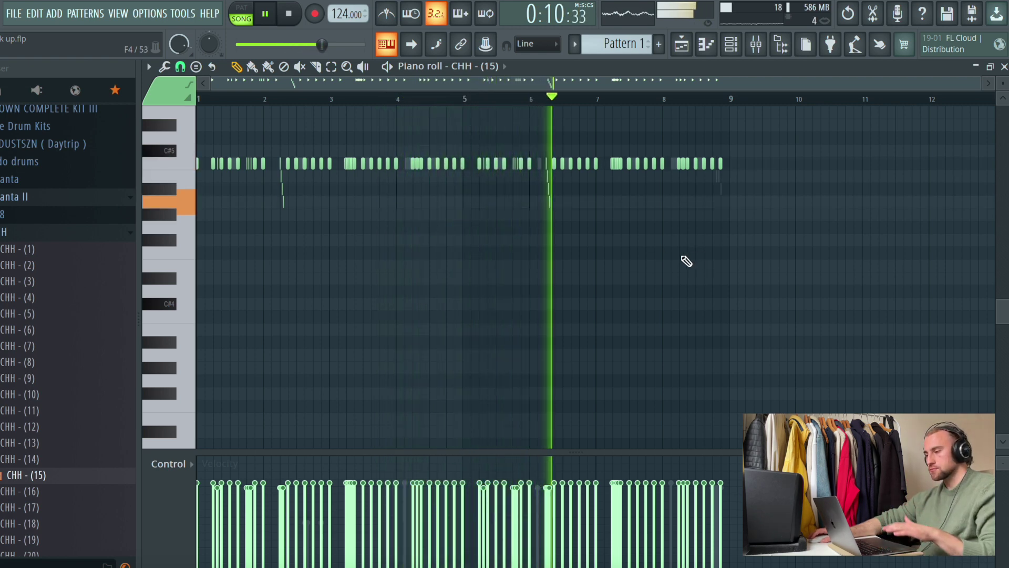
click(683, 46)
click(731, 49)
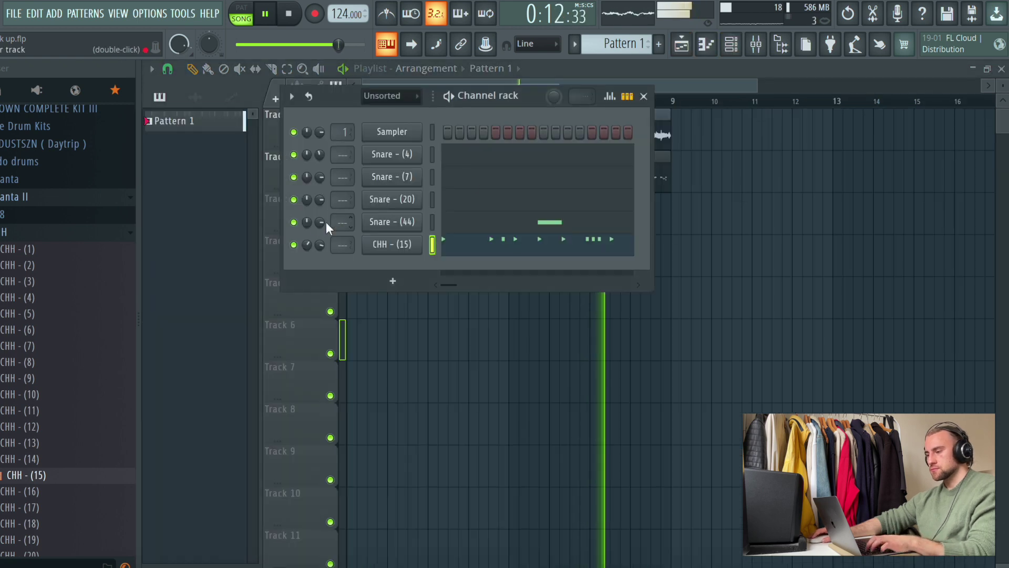
click(30, 234)
click(12, 16)
click(24, 85)
click(9, 335)
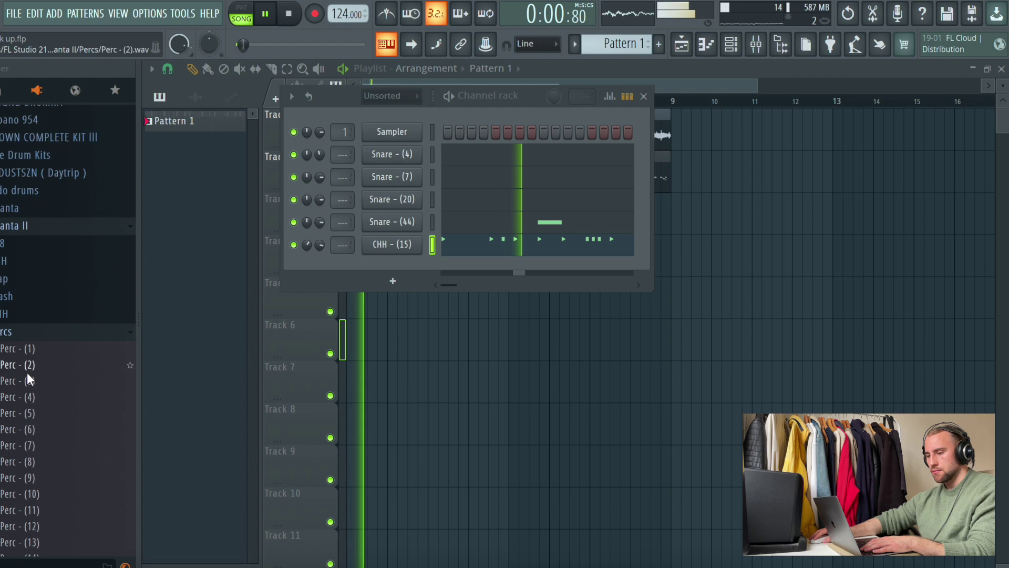
Audition percussion samples from Perc - (1) to Perc - (19) against the beat, and try adding Perc - (14) as a channel
scroll(33, 360, up, 1)
click(30, 359)
click(53, 464)
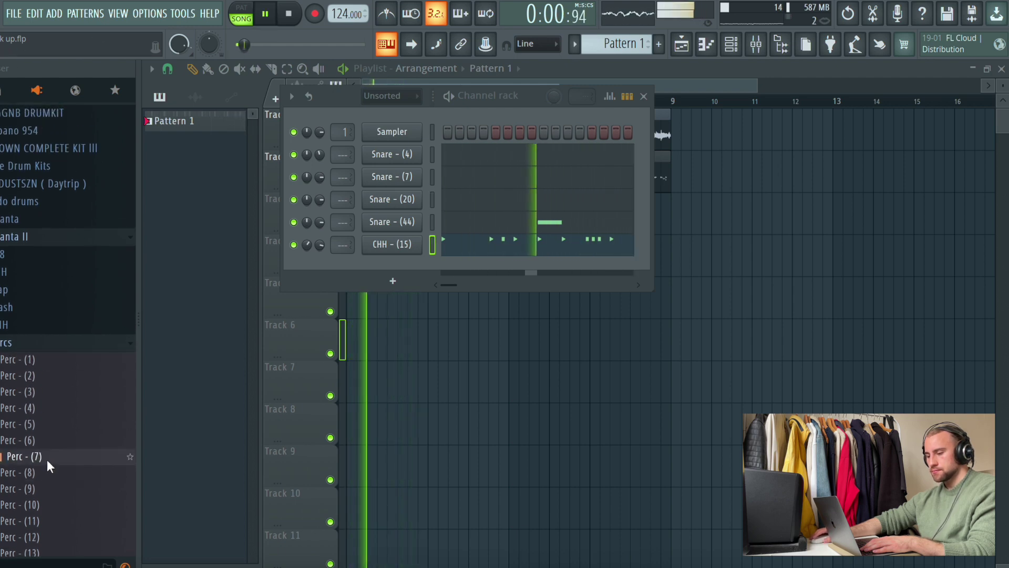
click(45, 472)
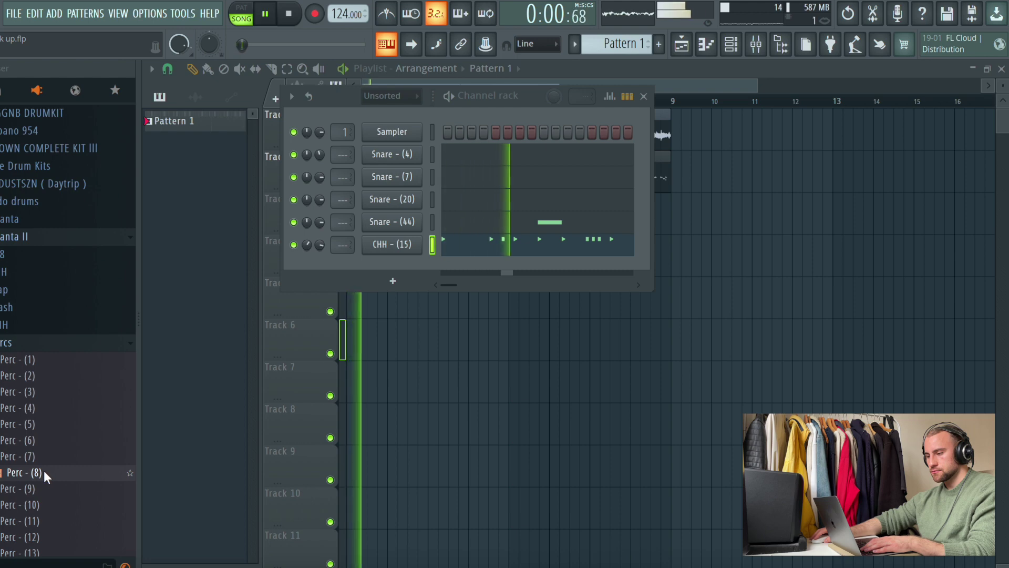
click(43, 488)
scroll(43, 487, down, 3)
key(space)
key(space)
click(38, 455)
click(40, 437)
key(space)
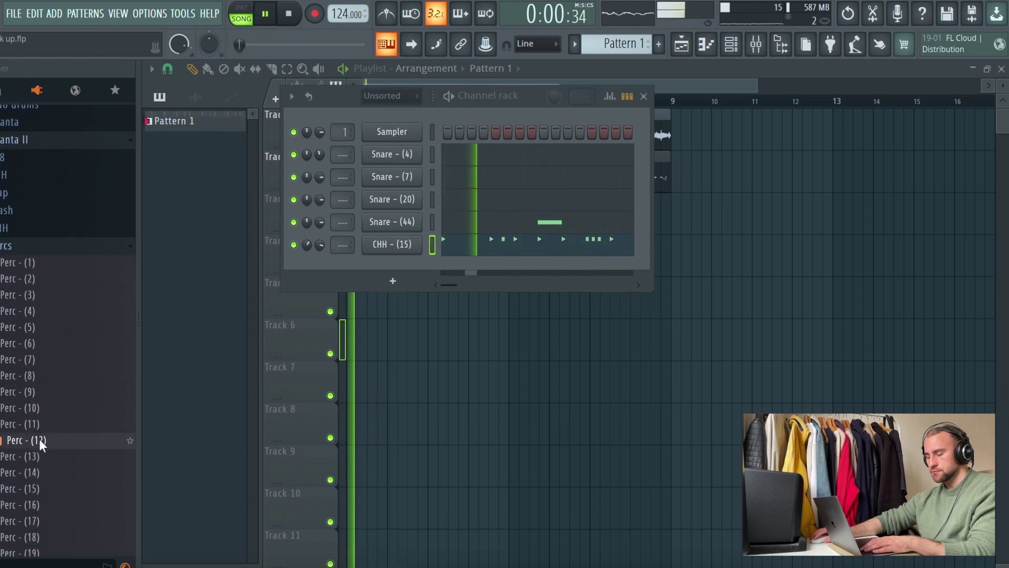
click(39, 472)
scroll(39, 473, down, 2)
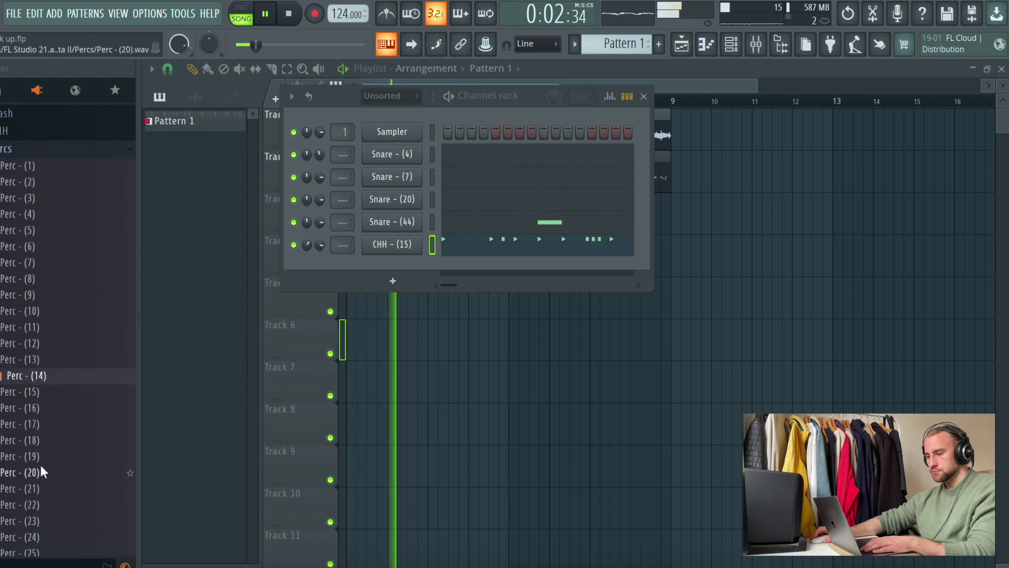
click(41, 456)
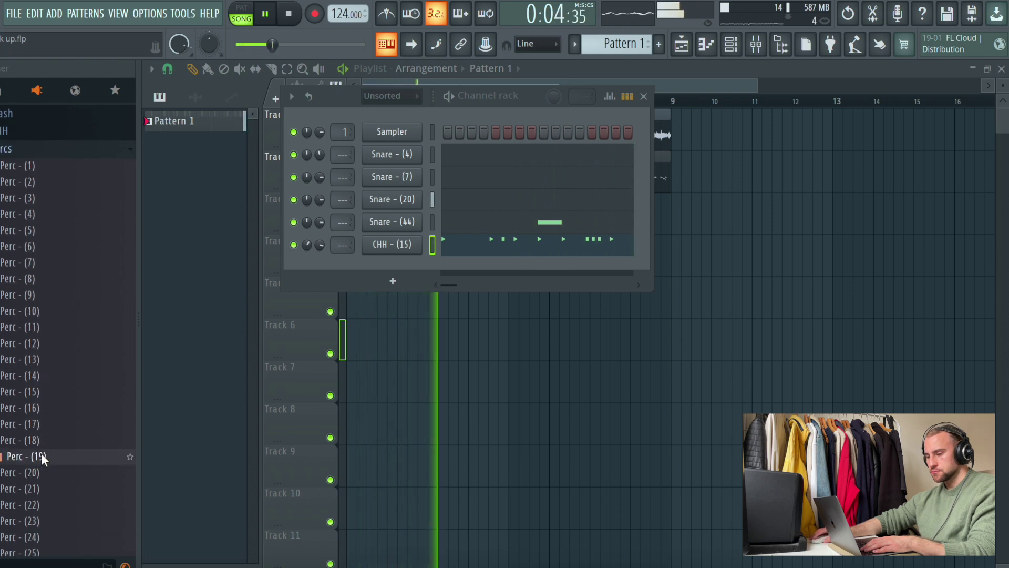
click(48, 376)
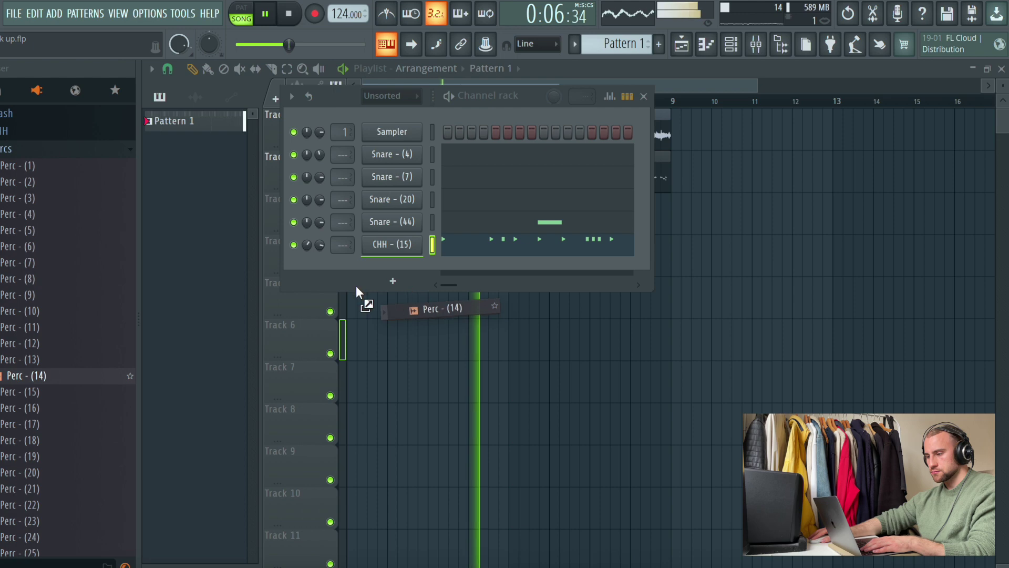
Audition more percussion samples in the Percs folder, up to Perc - (31), restarting the beat as needed
click(41, 455)
scroll(41, 453, down, 1)
scroll(41, 447, down, 3)
key(space)
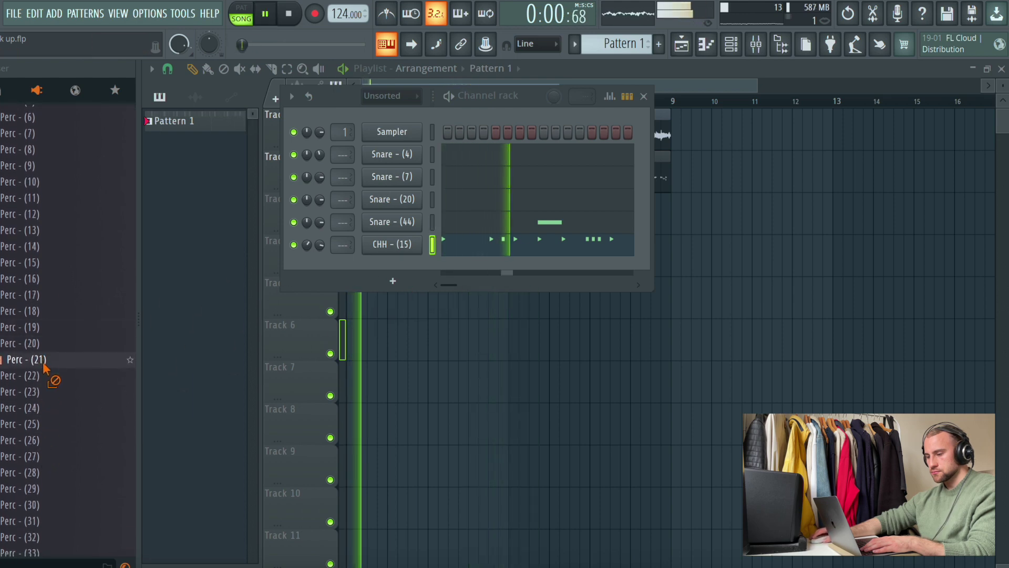
key(space)
scroll(44, 399, down, 1)
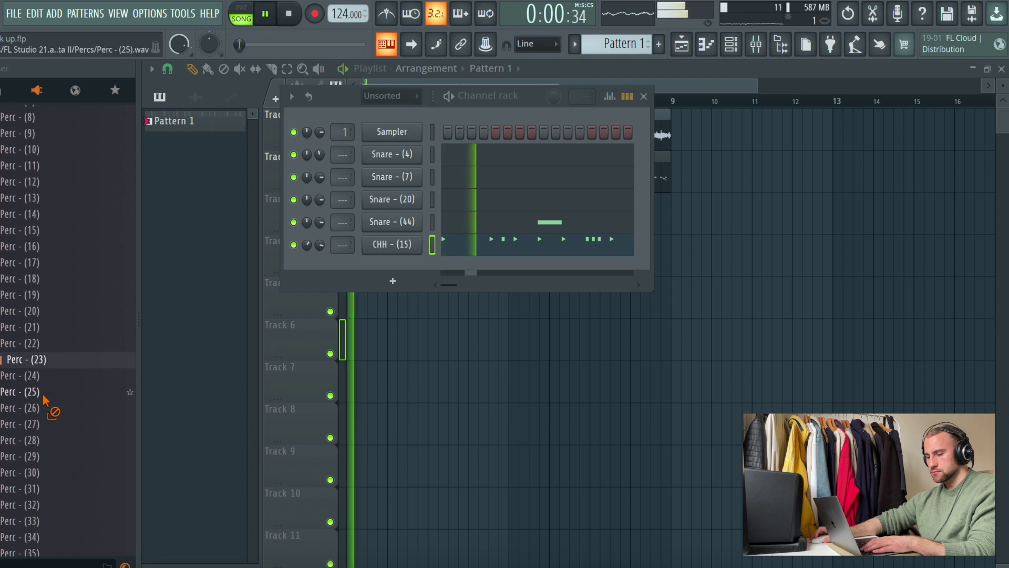
click(45, 392)
scroll(47, 363, down, 3)
click(45, 312)
click(43, 335)
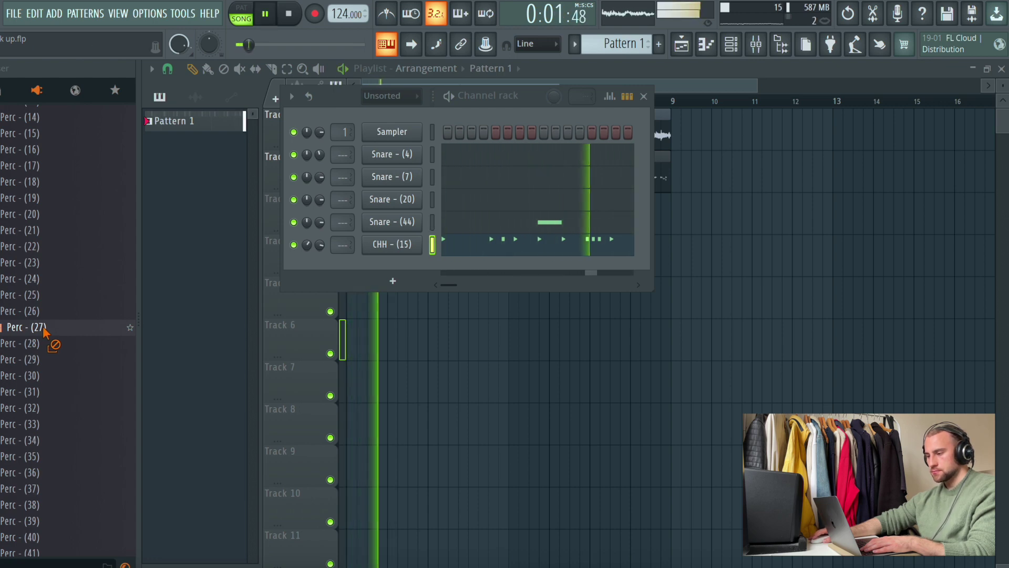
click(37, 347)
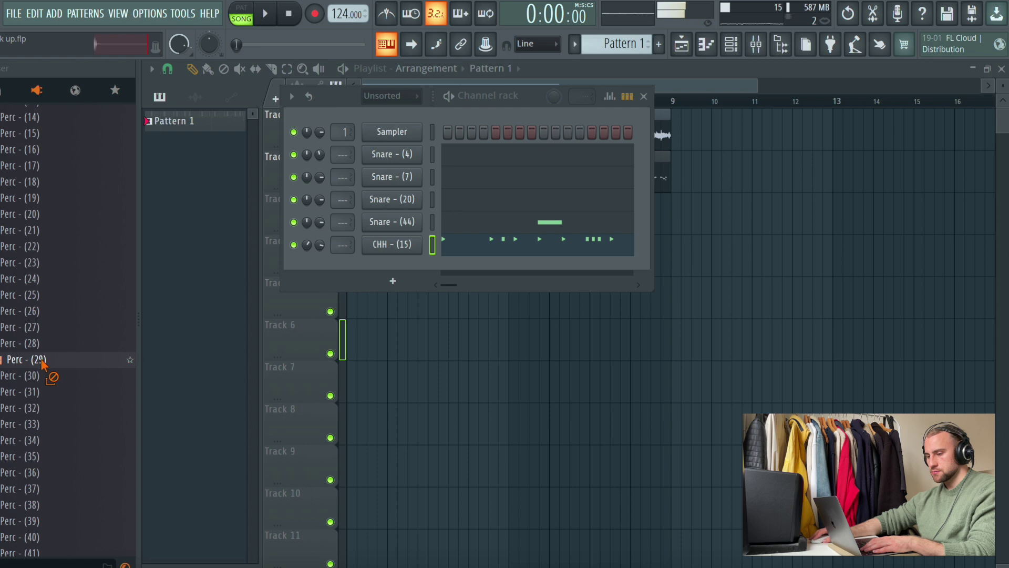
key(space)
click(44, 376)
click(44, 396)
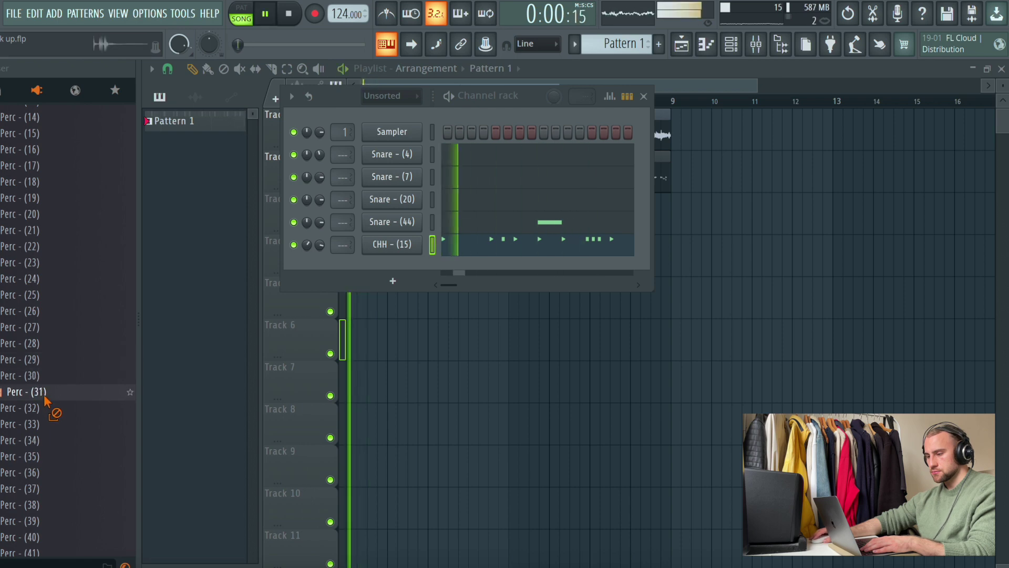
Add Perc - (30) as a new channel below CHH - (15) and open its piano roll
drag(44, 379, 420, 278)
right_click(400, 270)
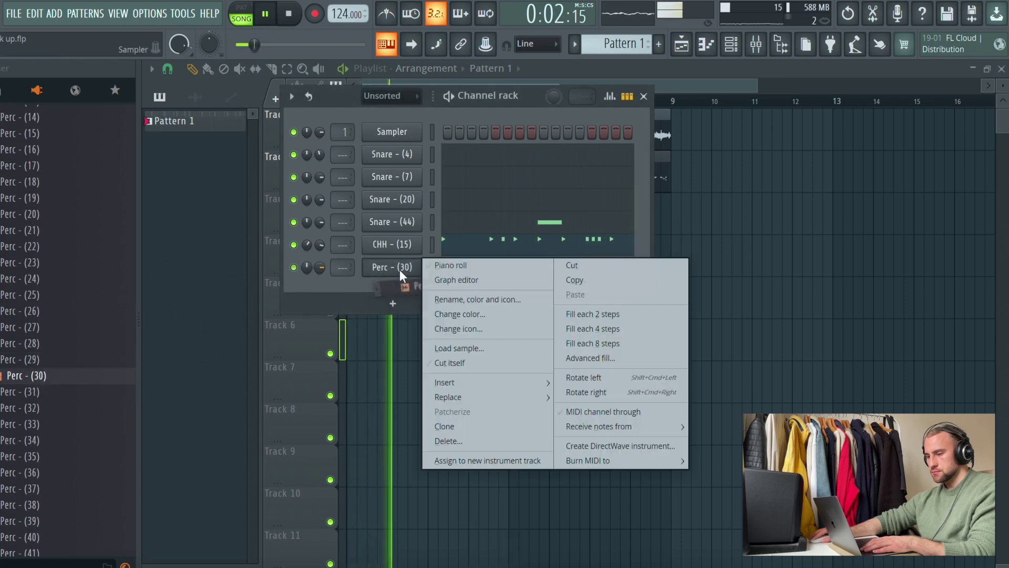
click(451, 265)
key(space)
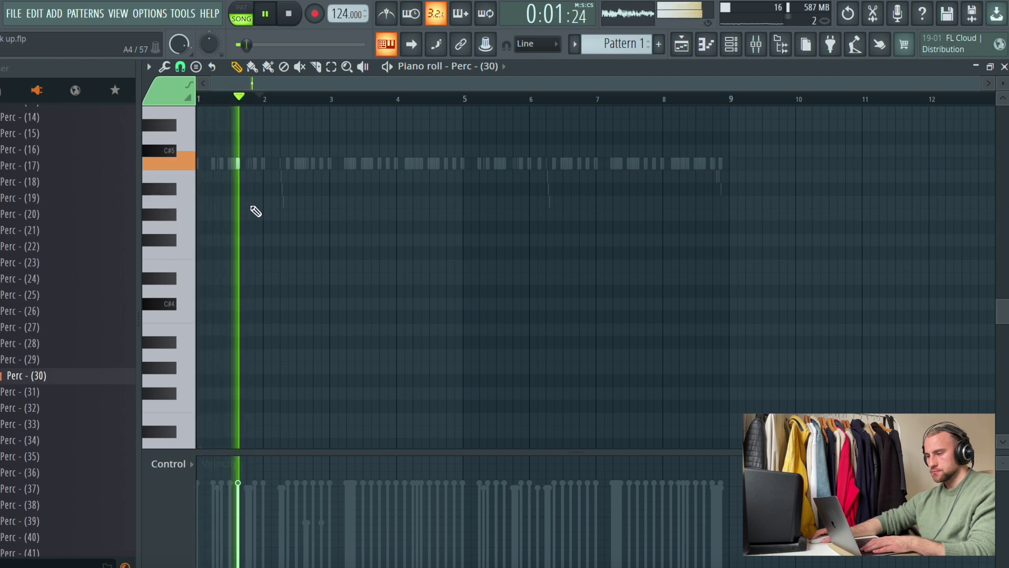
Place a two-step C5 hit for Perc - (30) on the second half of beat 3 in bar 1
click(181, 66)
click(192, 103)
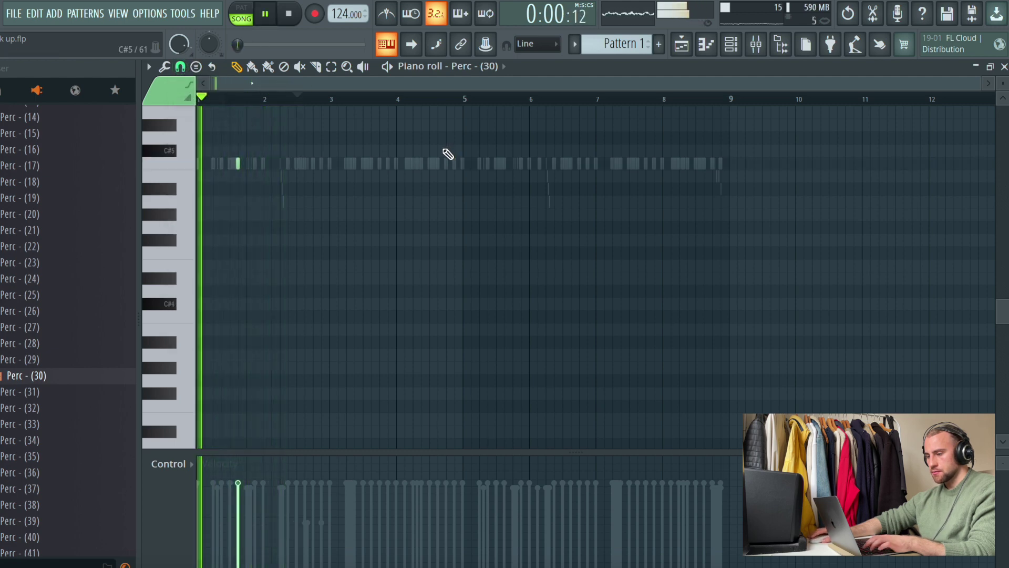
click(180, 66)
click(188, 103)
key(space)
click(241, 164)
key(space)
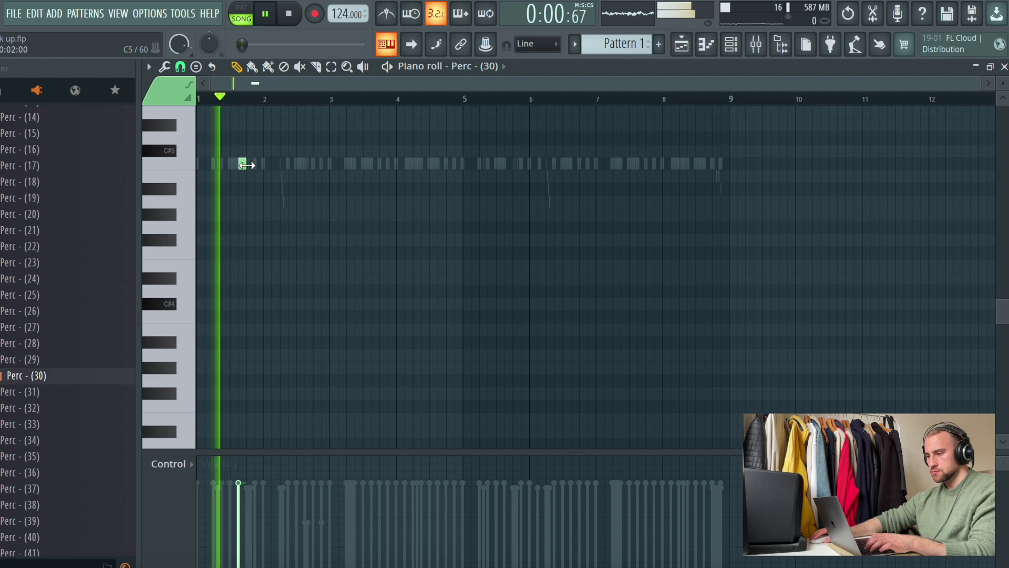
Replace the Perc - (30) channel's sample with Perc - (31) and lower the channel's volume
key(space)
key(F6)
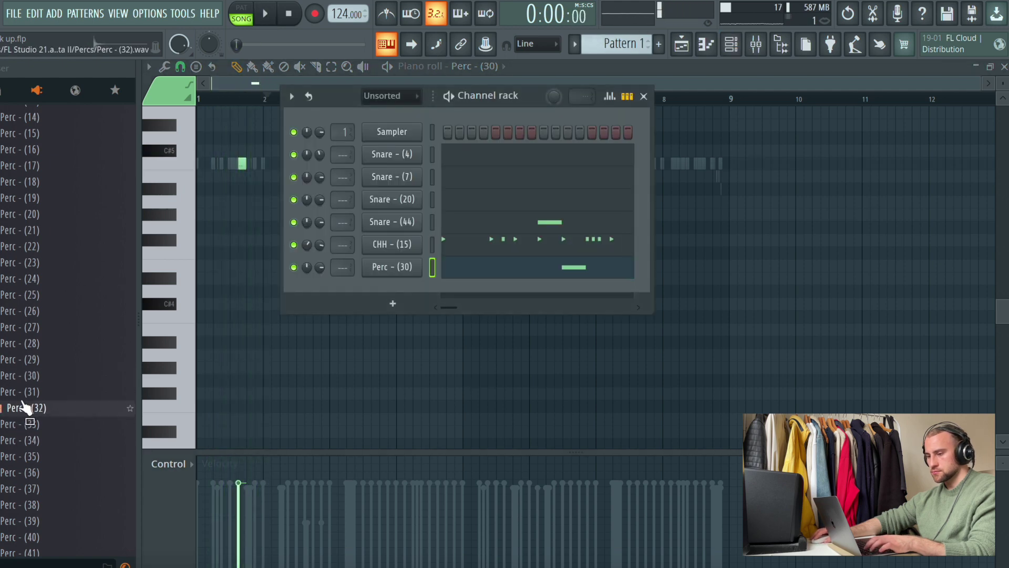
drag(408, 276, 398, 280)
key(space)
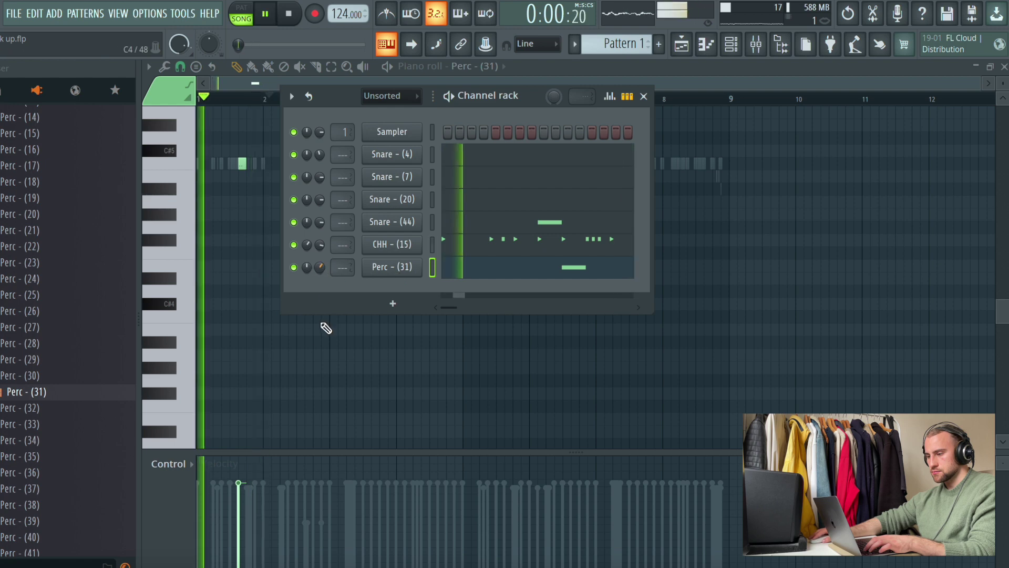
drag(319, 267, 320, 286)
Replace the Perc - (31) channel's sample with Perc - (37), and close its sampler settings and piano roll
key(space)
scroll(18, 526, down, 2)
click(37, 440)
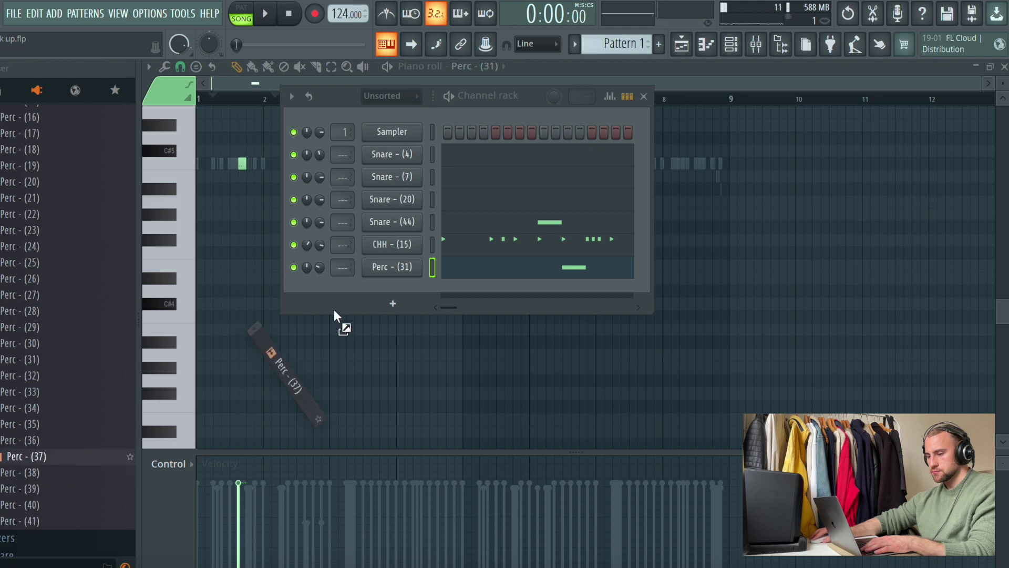
drag(390, 274, 391, 271)
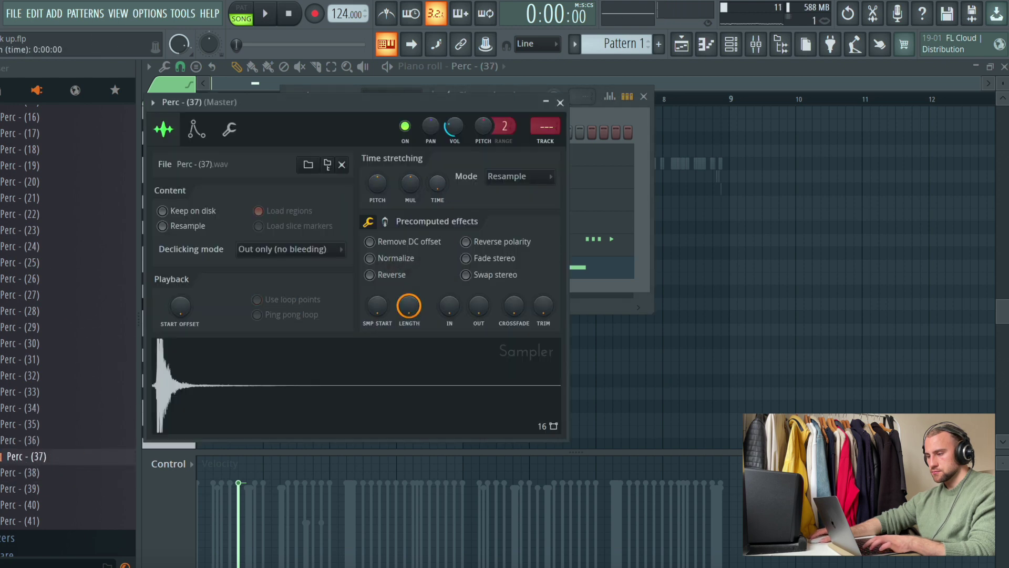
click(561, 103)
right_click(444, 260)
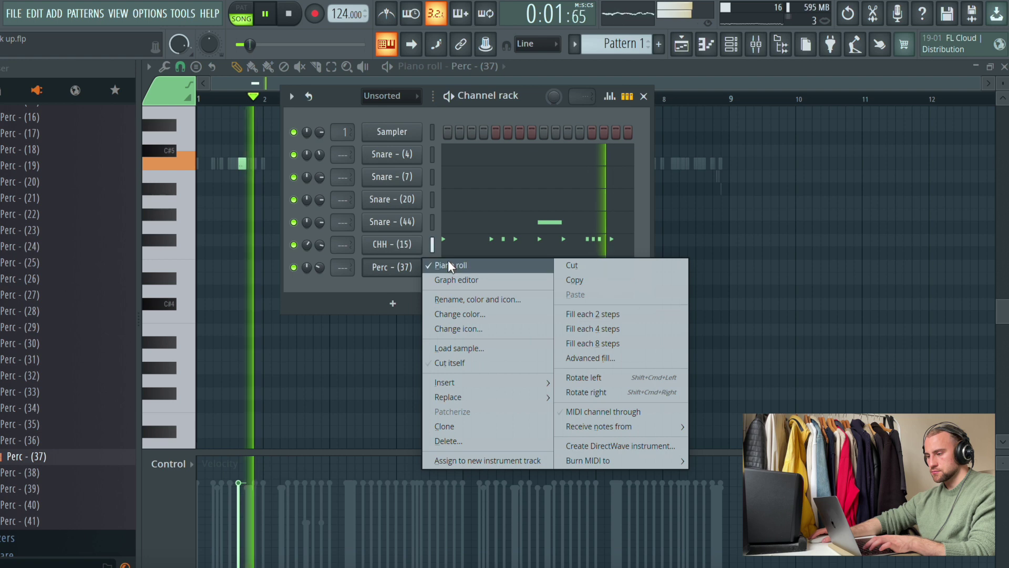
click(444, 261)
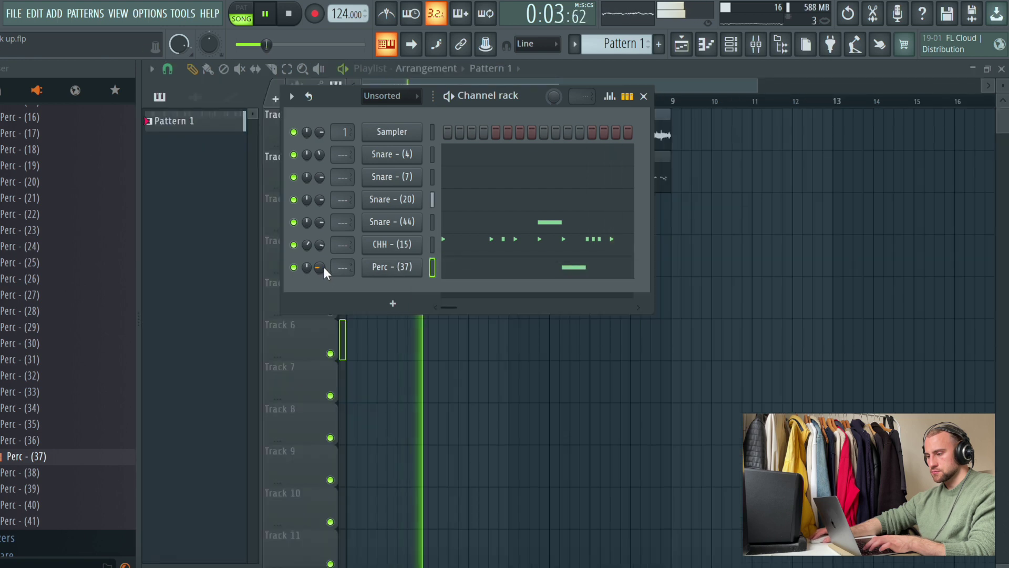
Add Perc - (41) as a new channel and place a two-step C5 hit at the very end of bar 4
click(53, 520)
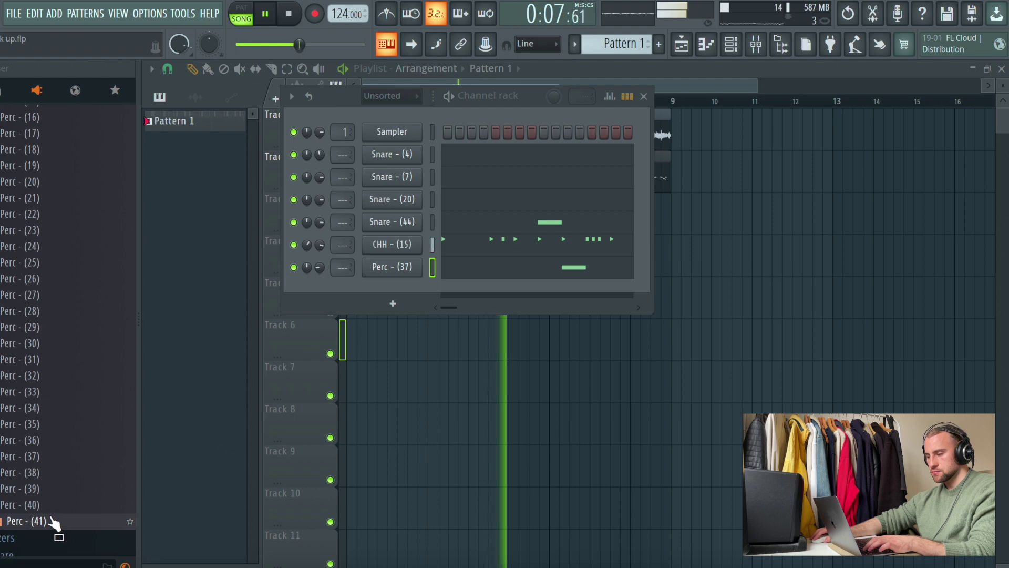
drag(392, 291, 444, 286)
click(444, 286)
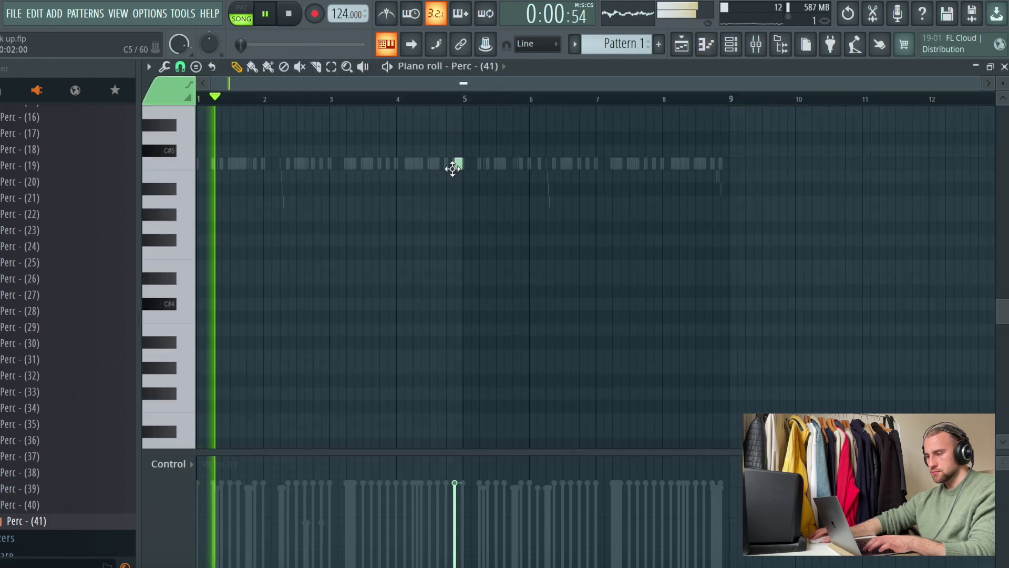
Open the kit's OHH folder and add OHH - (1) to the channel rack as a new channel
key(F6)
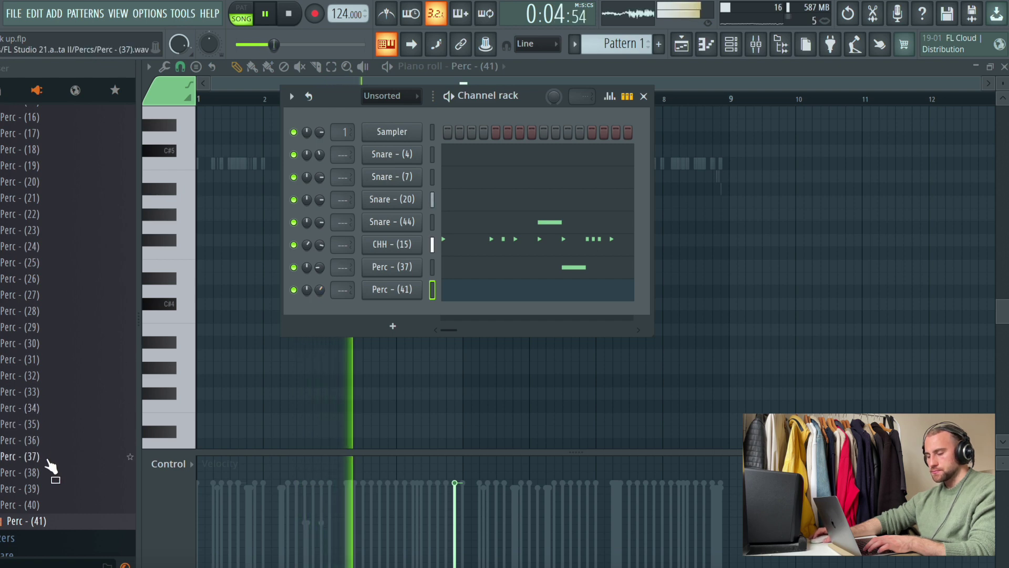
scroll(32, 436, up, 9)
click(23, 311)
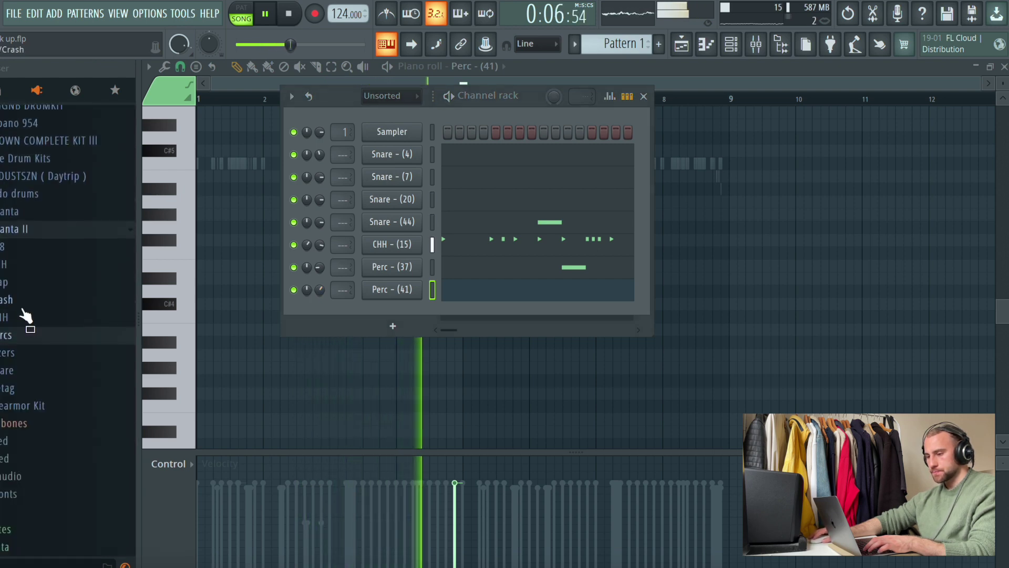
click(24, 318)
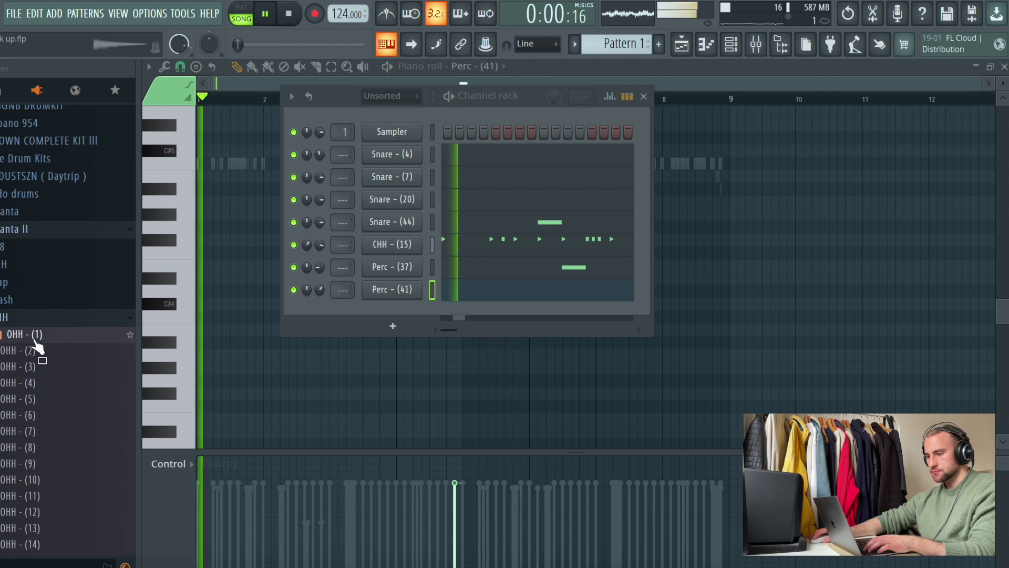
drag(37, 344, 323, 317)
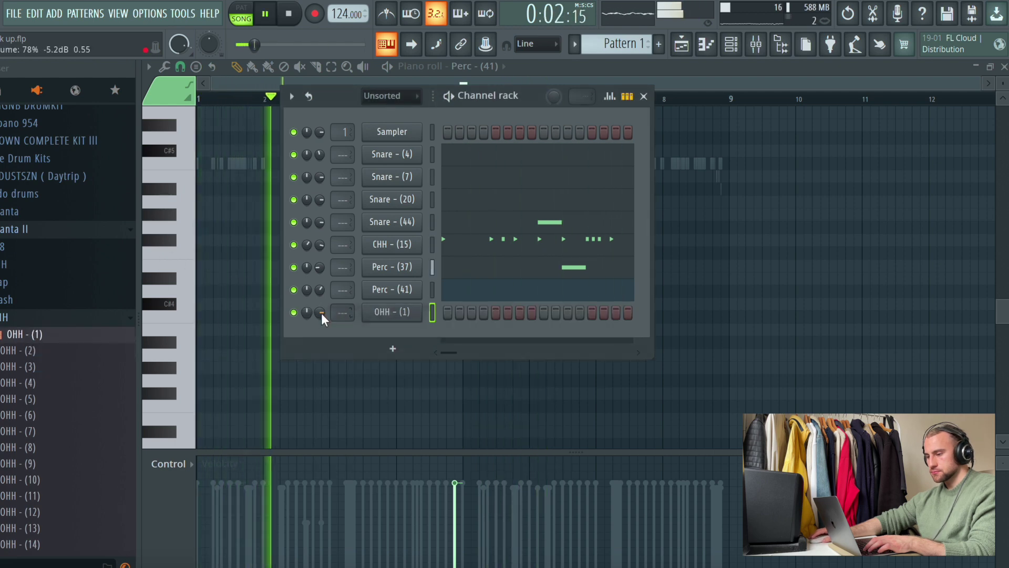
Place two-step C5 open hi-hat hits for OHH - (1) at the start of bar 1 and bar 5
right_click(412, 312)
click(446, 307)
key(space)
drag(201, 153, 157, 162)
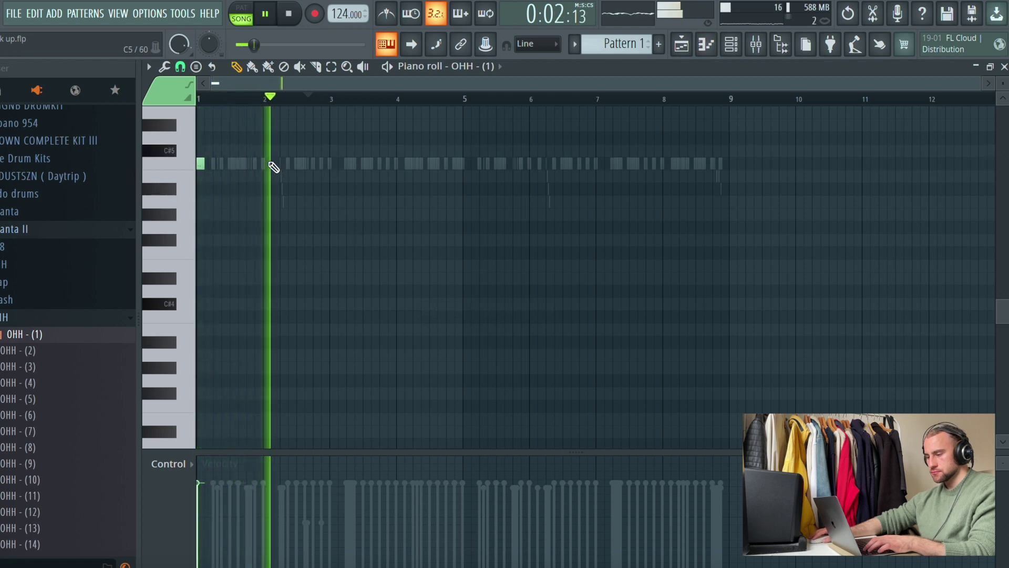
click(421, 202)
drag(421, 203, 467, 164)
Bring up the channel rack and audition the kit's OHH samples against the beat
click(732, 46)
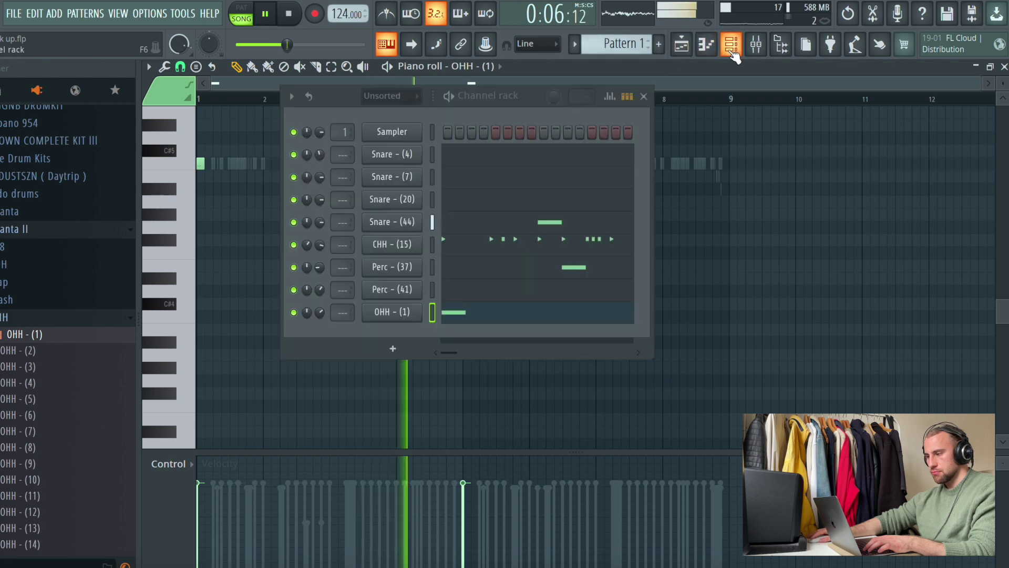
drag(58, 467, 53, 479)
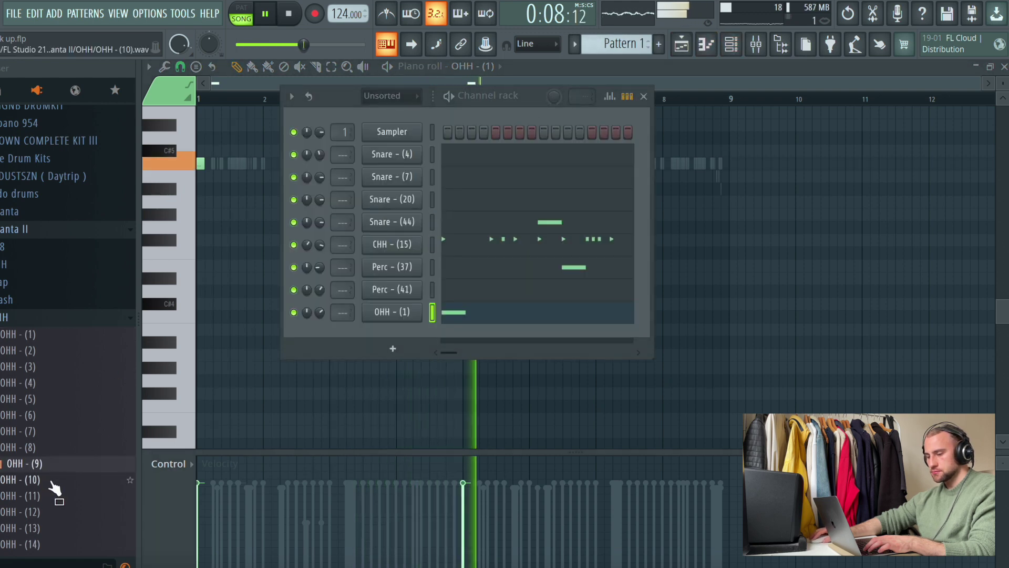
click(48, 481)
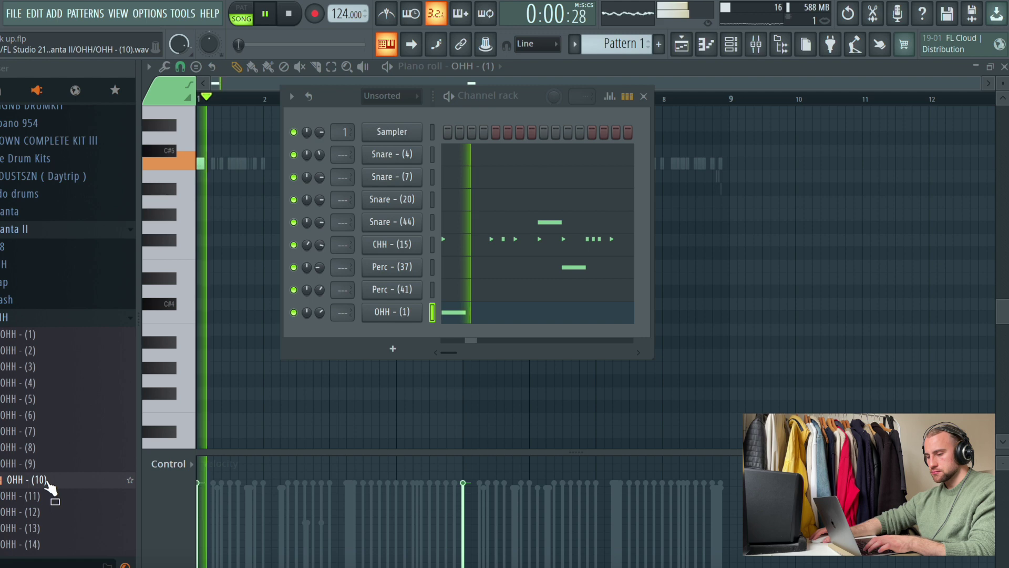
click(46, 496)
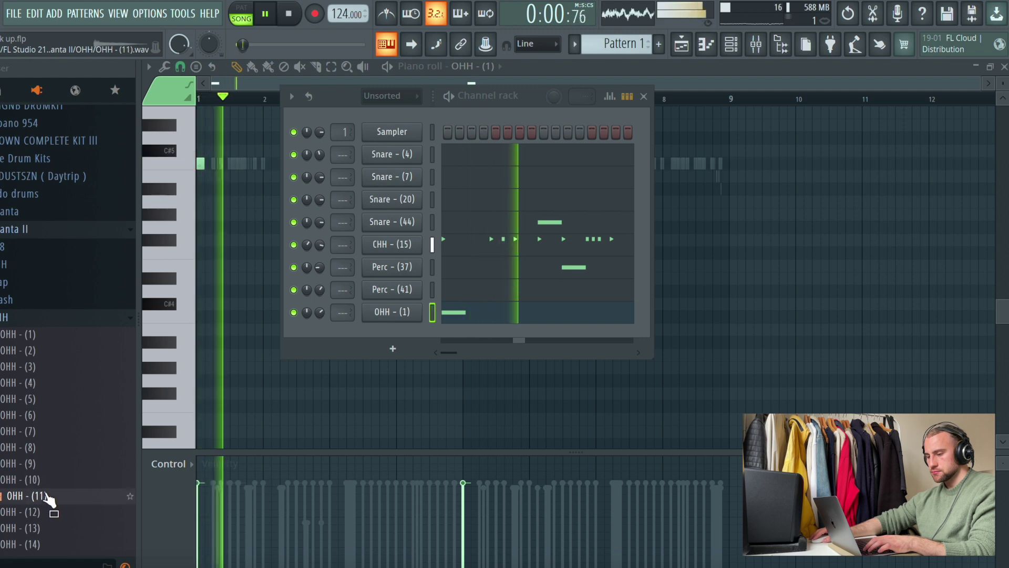
click(47, 434)
click(46, 418)
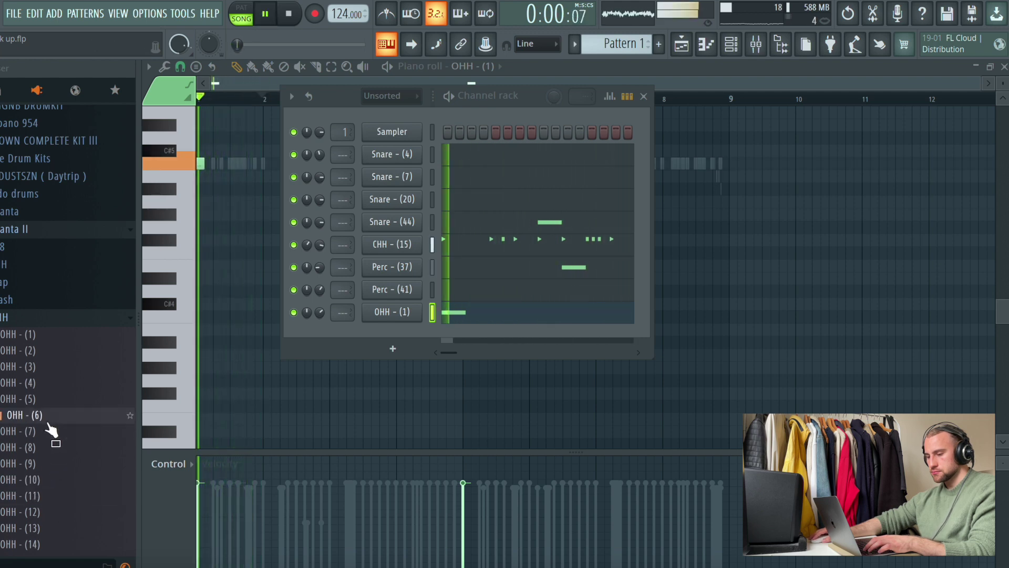
scroll(49, 423, down, 4)
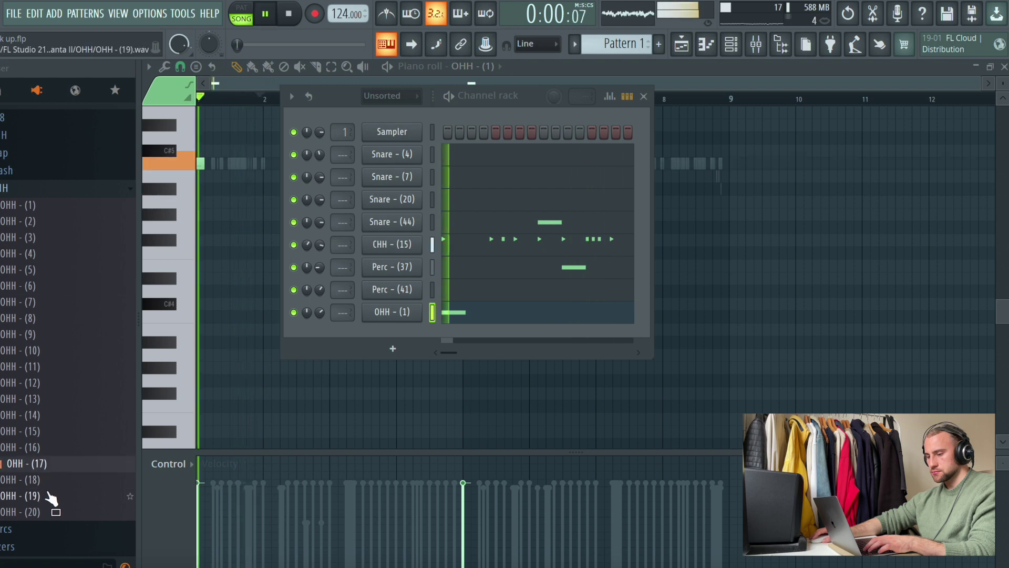
click(48, 512)
click(48, 480)
click(50, 416)
key(Up)
key(space)
key(space)
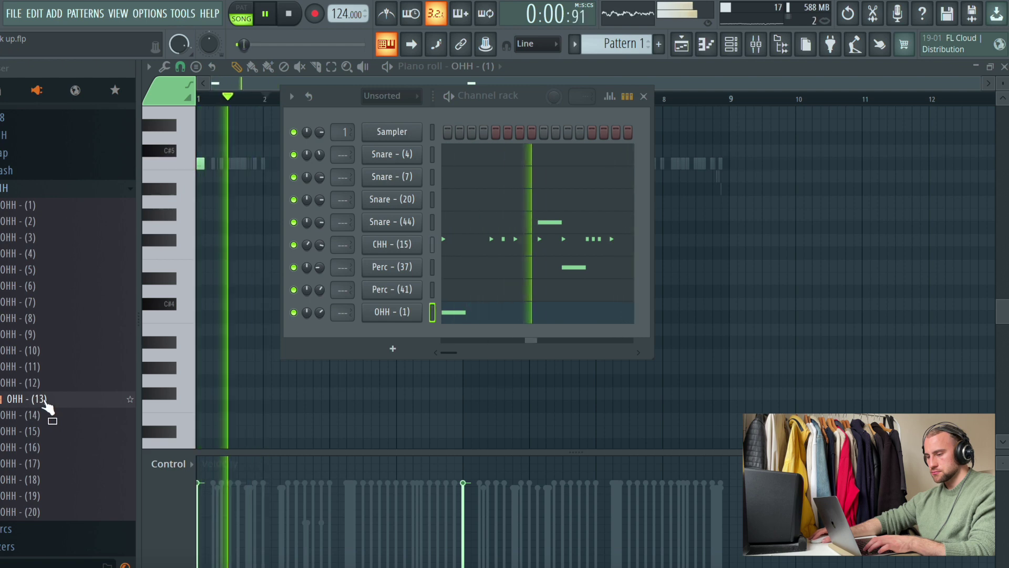
Add OHH - (13) to the channel rack as a new channel and open its piano roll
drag(42, 400, 329, 337)
right_click(431, 331)
click(452, 332)
Place two-step C5 hits for OHH - (13) on beat 4 of bars 1 and 5, and lower OHH - (1)'s volume to 35%
click(251, 164)
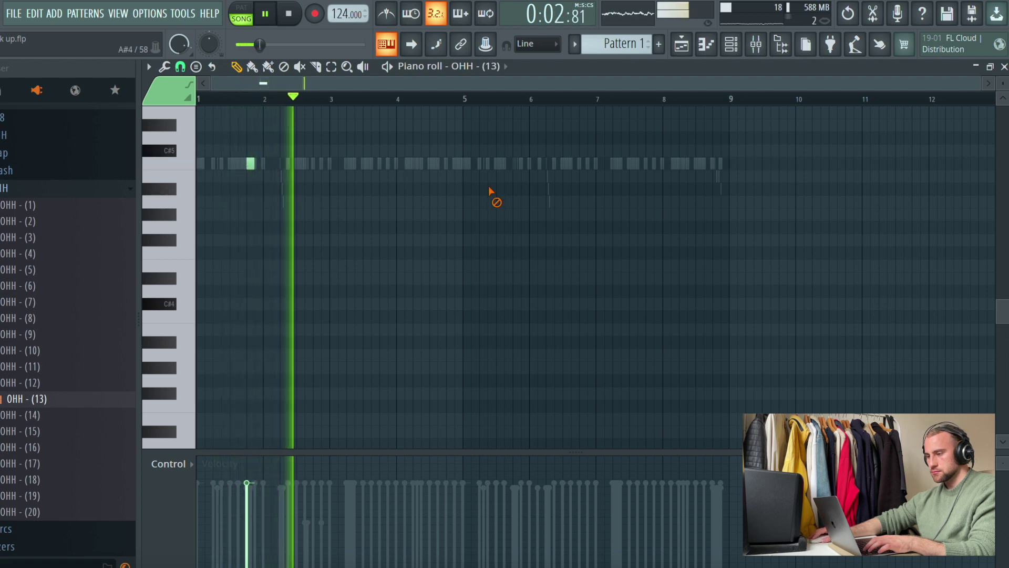
click(517, 164)
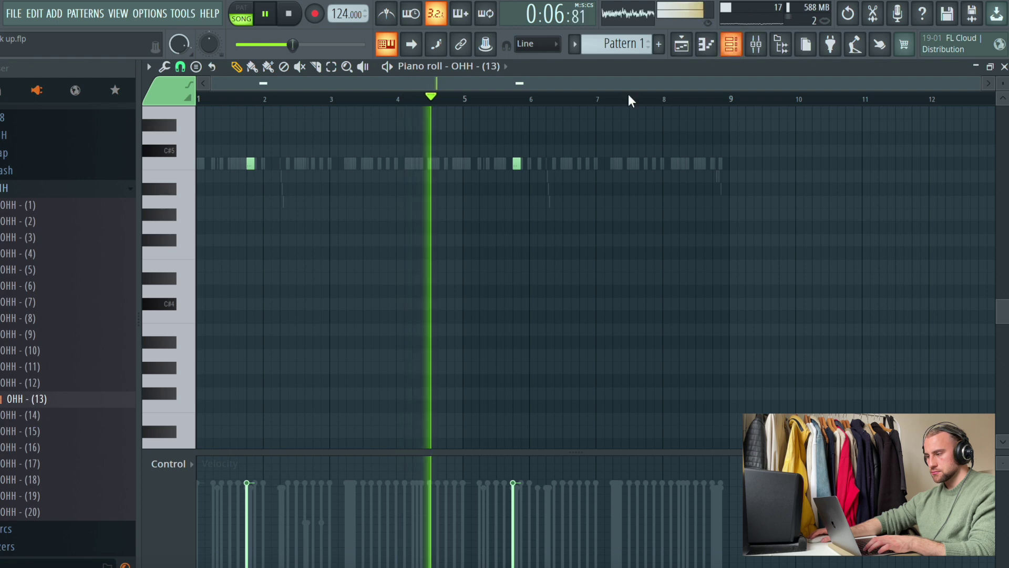
click(731, 45)
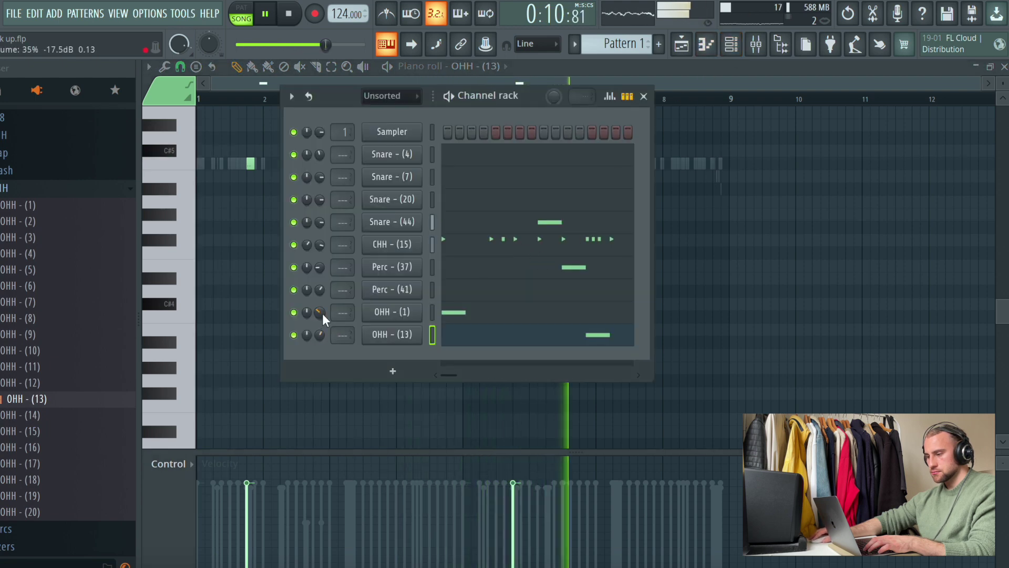
Audition the samples in the kit's Crash folder against the beat, then collapse the folder
scroll(32, 295, up, 2)
click(8, 236)
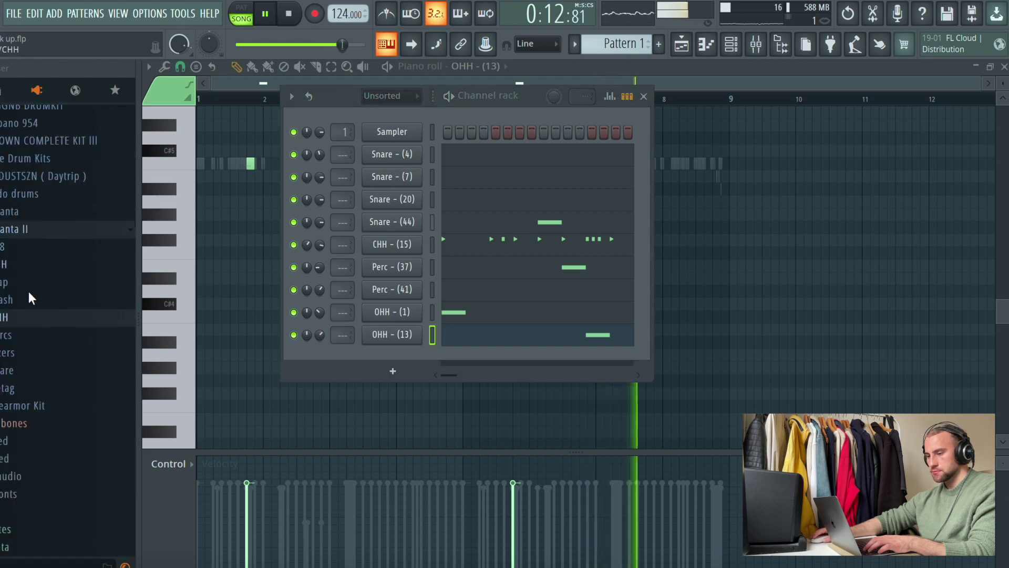
click(33, 298)
click(34, 318)
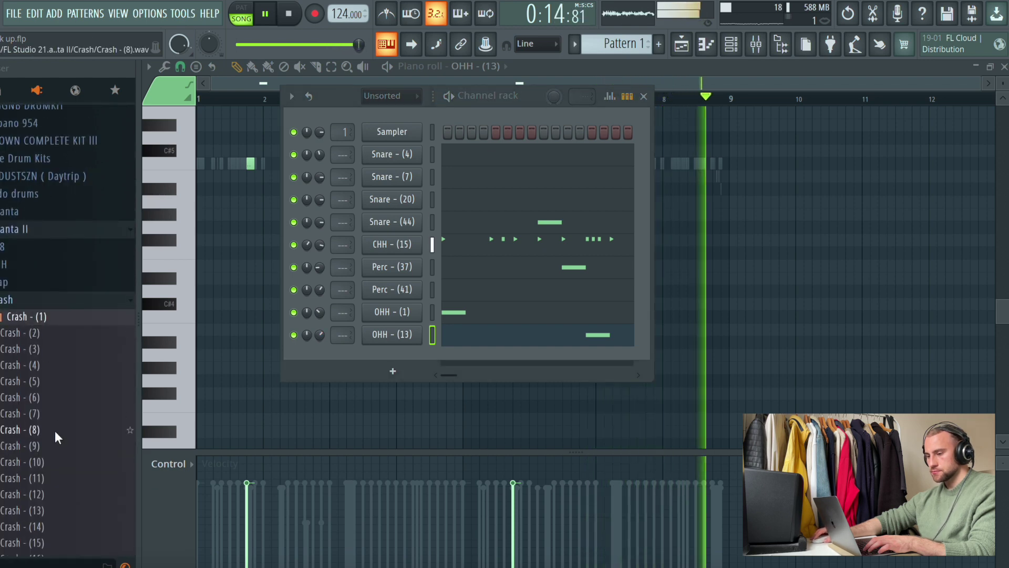
click(41, 349)
key(space)
key(space)
click(44, 321)
key(space)
click(40, 331)
key(space)
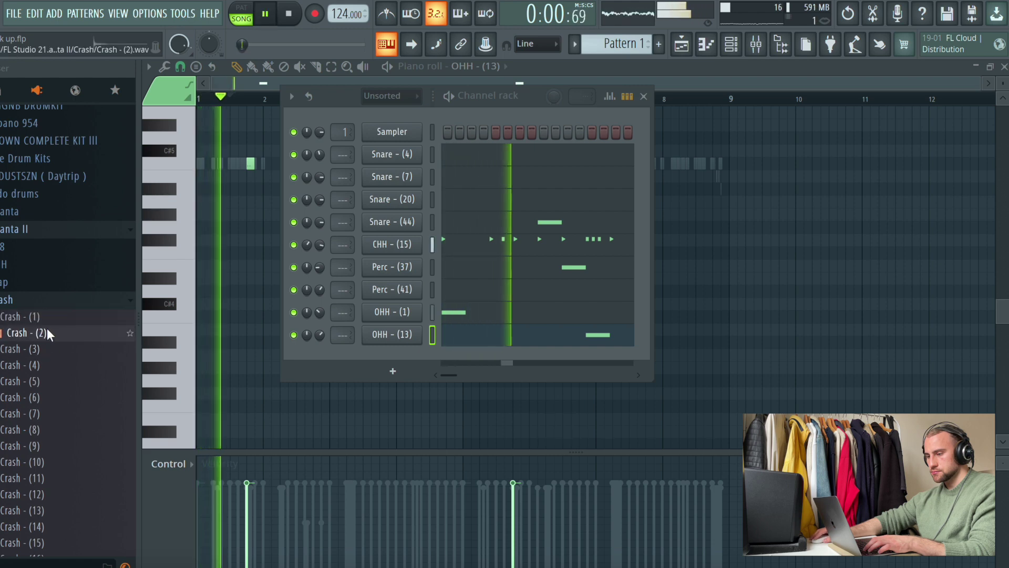
key(space)
key(space)
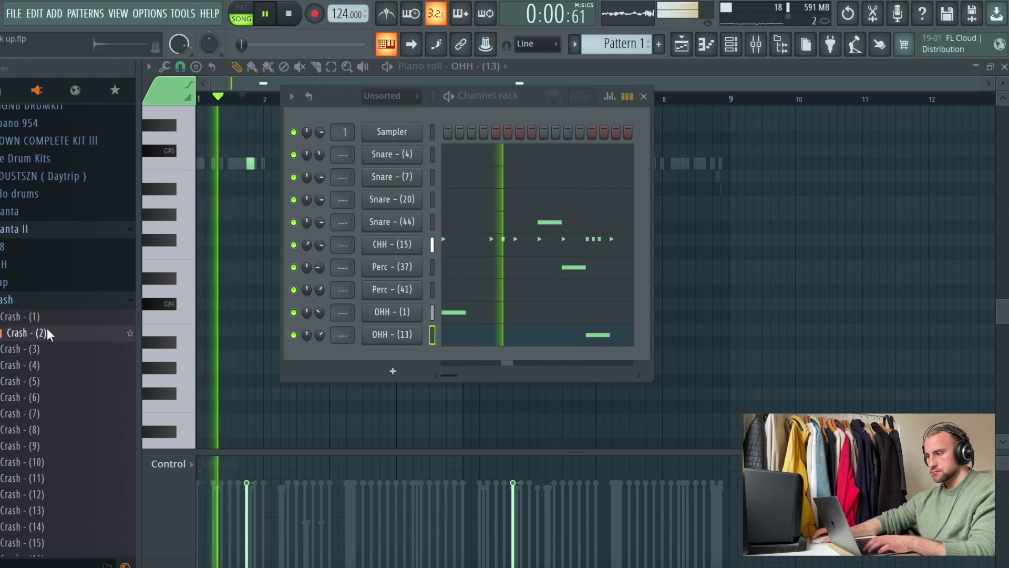
click(16, 301)
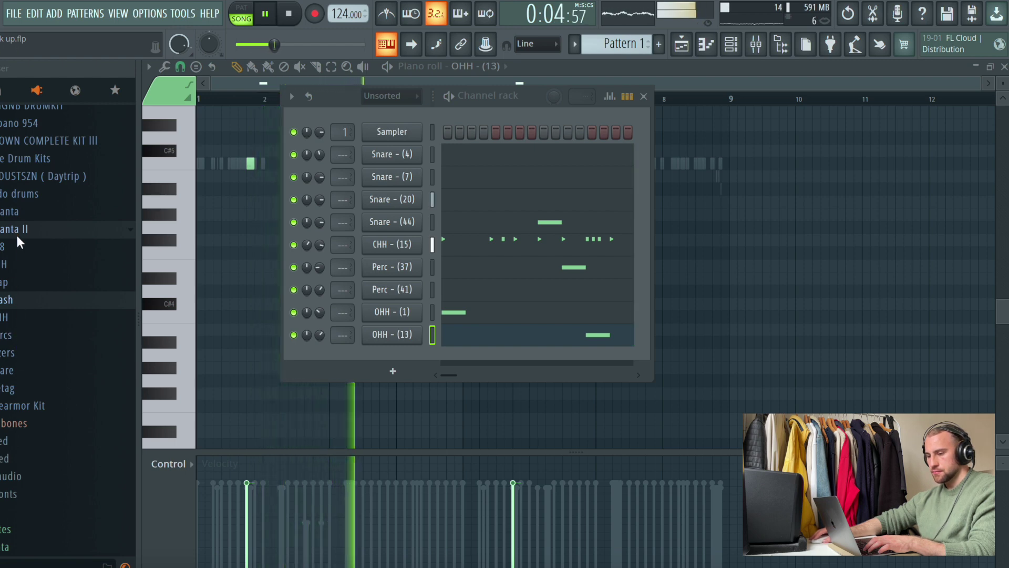
Audition the samples in the 808 folder of the kit listed just above the current one, with and without the beat
scroll(17, 232, up, 5)
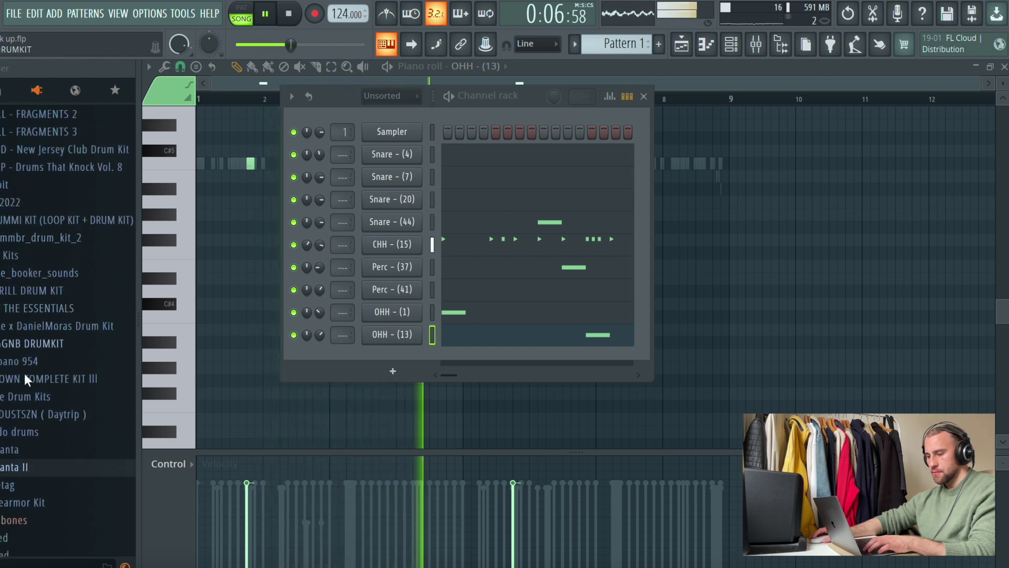
click(14, 455)
click(14, 443)
key(space)
click(14, 419)
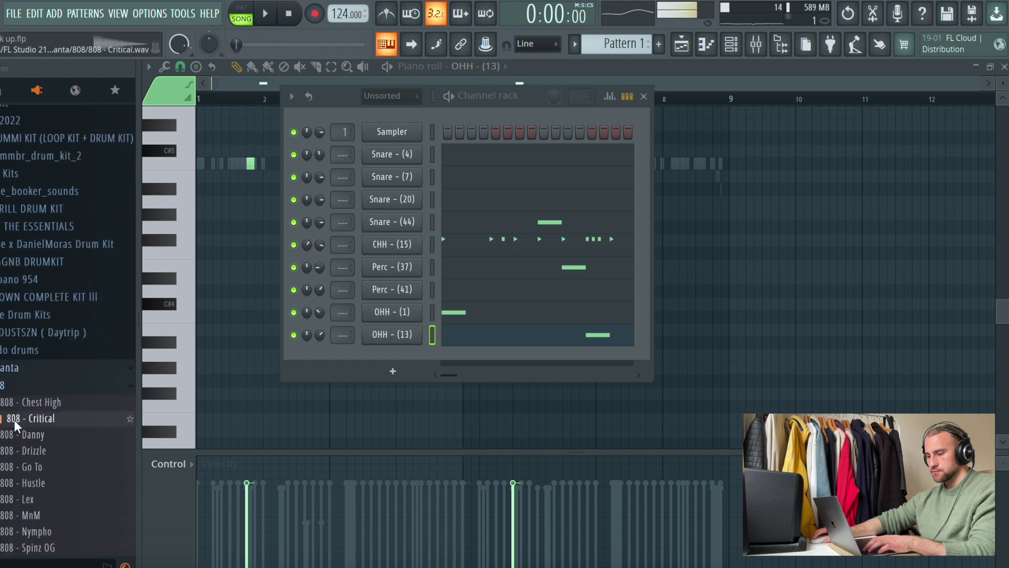
click(16, 405)
click(15, 432)
key(space)
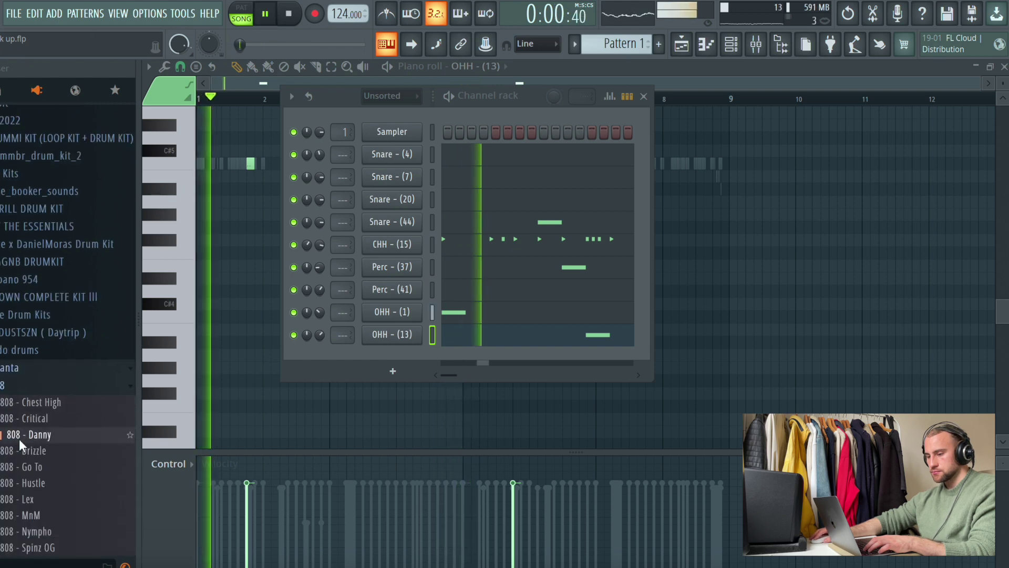
scroll(24, 439, down, 1)
click(33, 421)
click(31, 434)
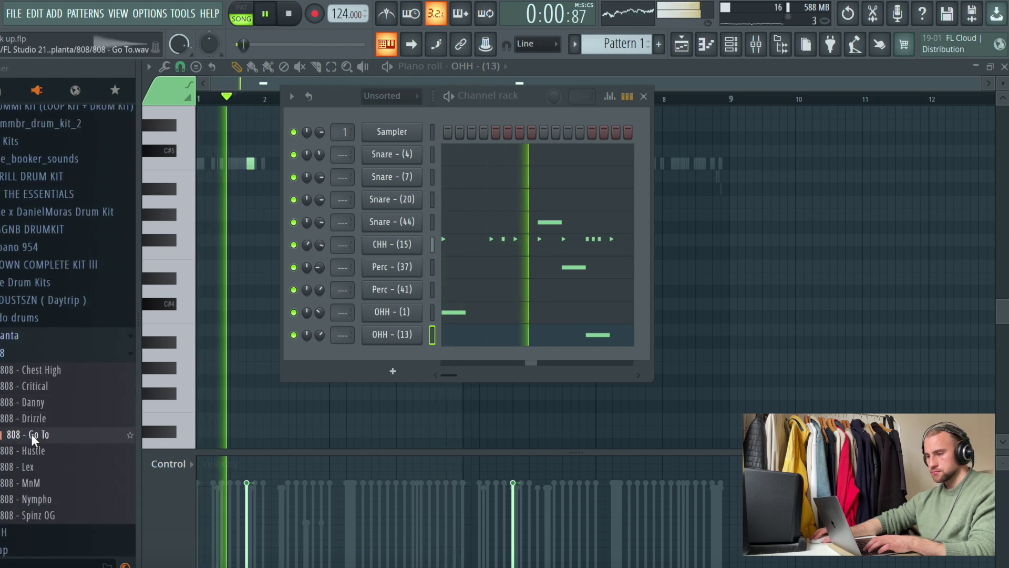
click(31, 443)
click(32, 465)
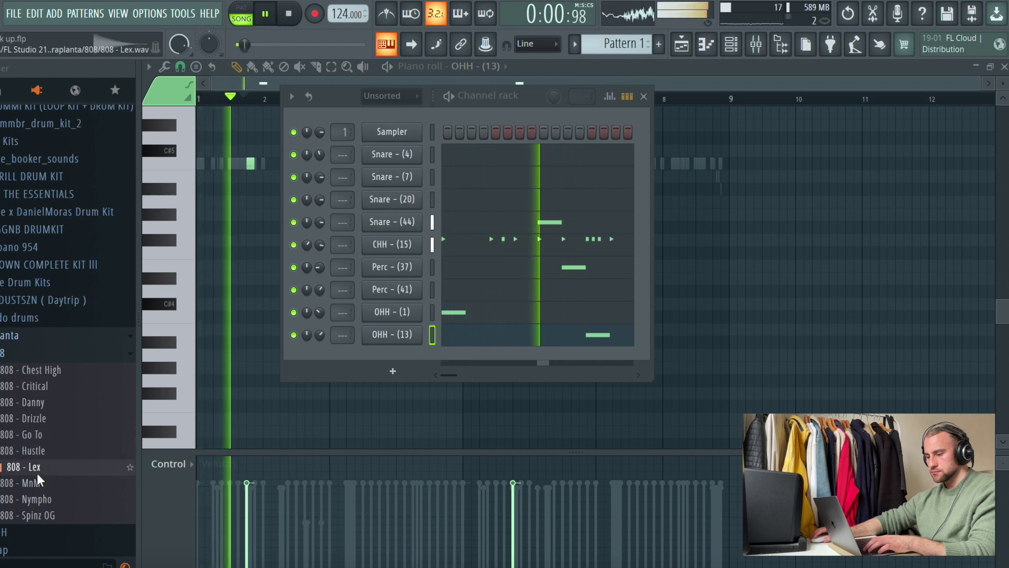
click(43, 512)
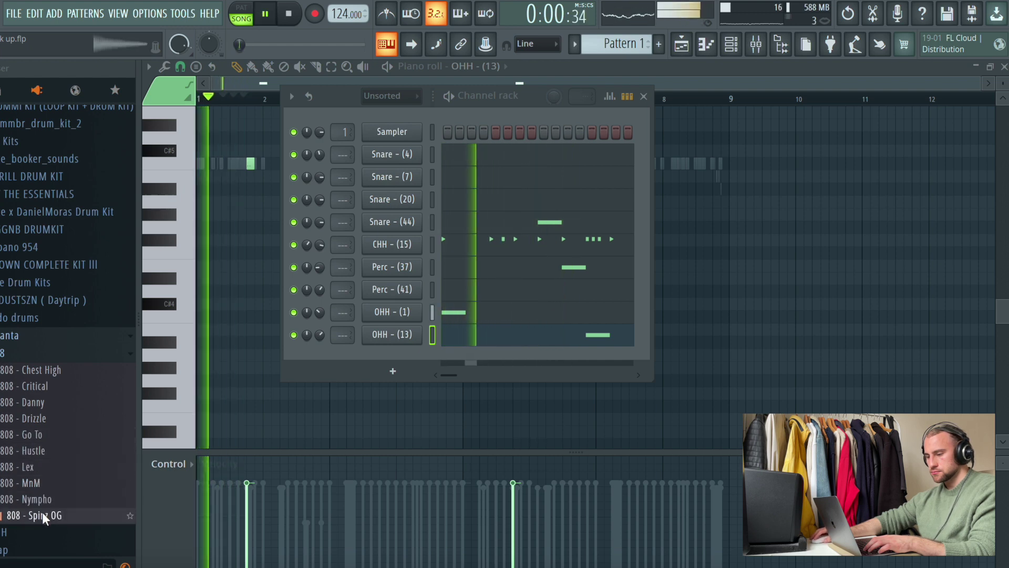
click(53, 369)
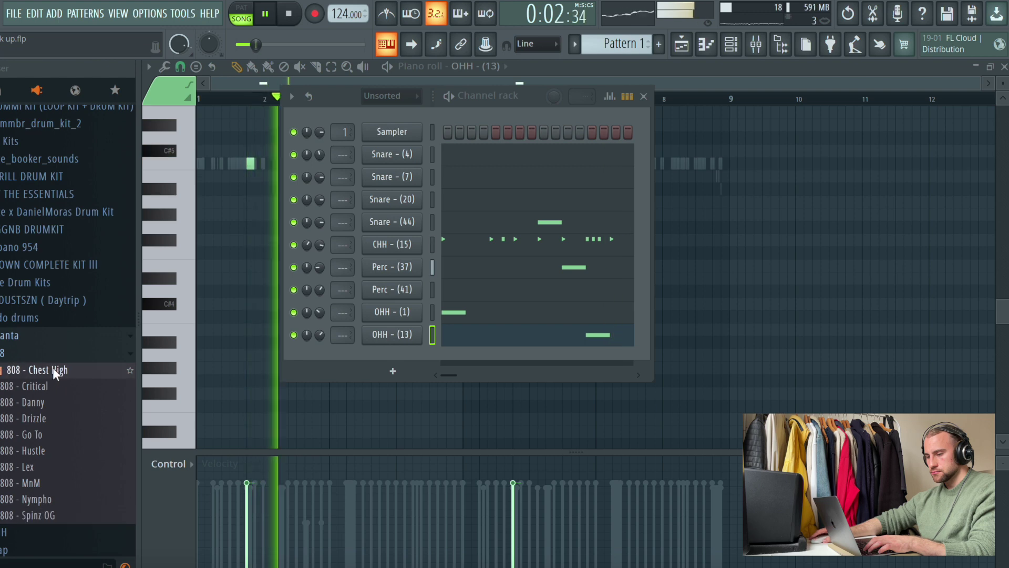
Add 808 - Chest High as a new channel and, in its sampler settings, shorten the sample length and raise the volume
drag(355, 367, 363, 363)
click(400, 357)
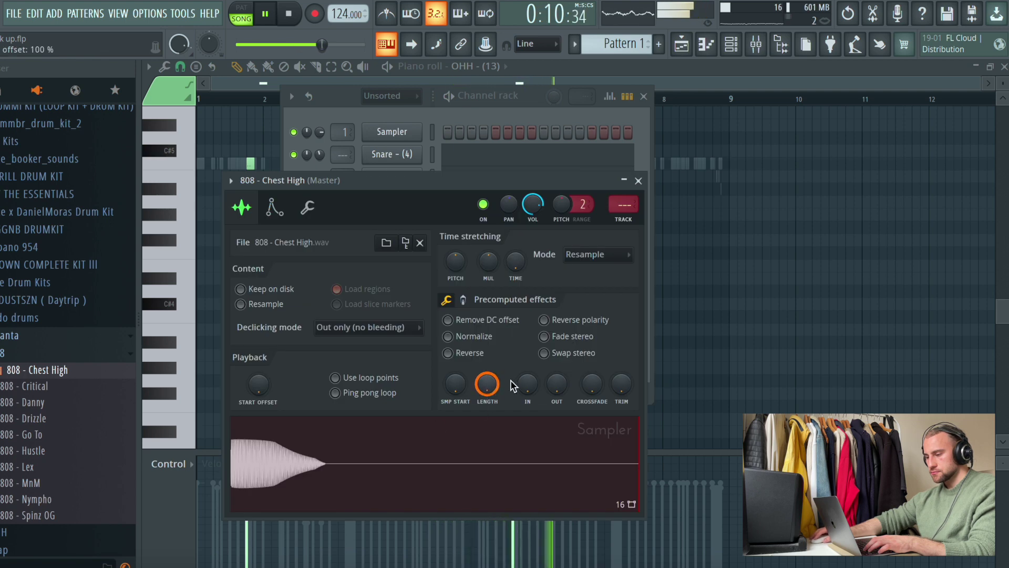
drag(490, 378, 491, 406)
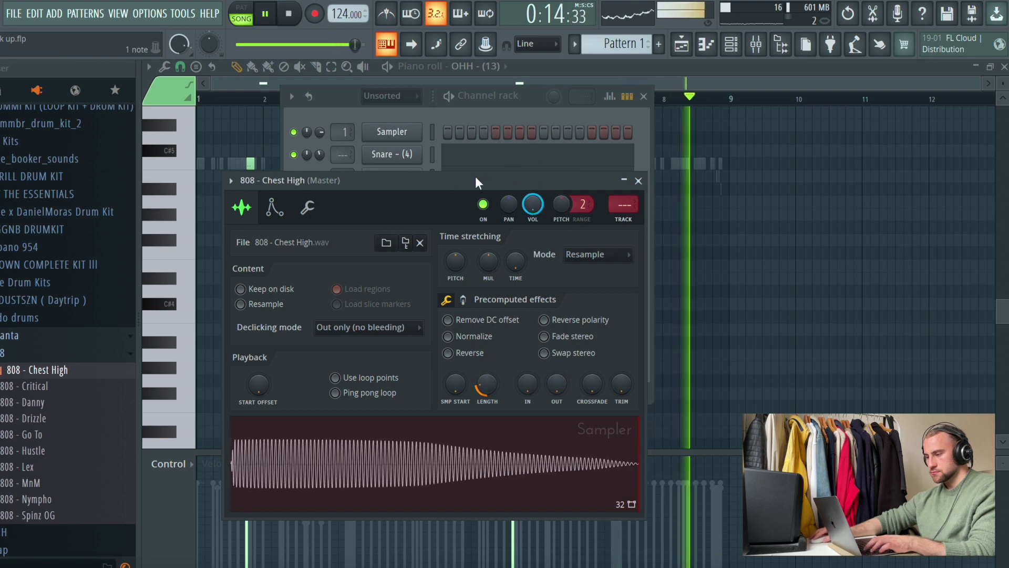
Enable Cut self for the 808 - Chest High channel and close its sampler settings
click(308, 208)
click(255, 394)
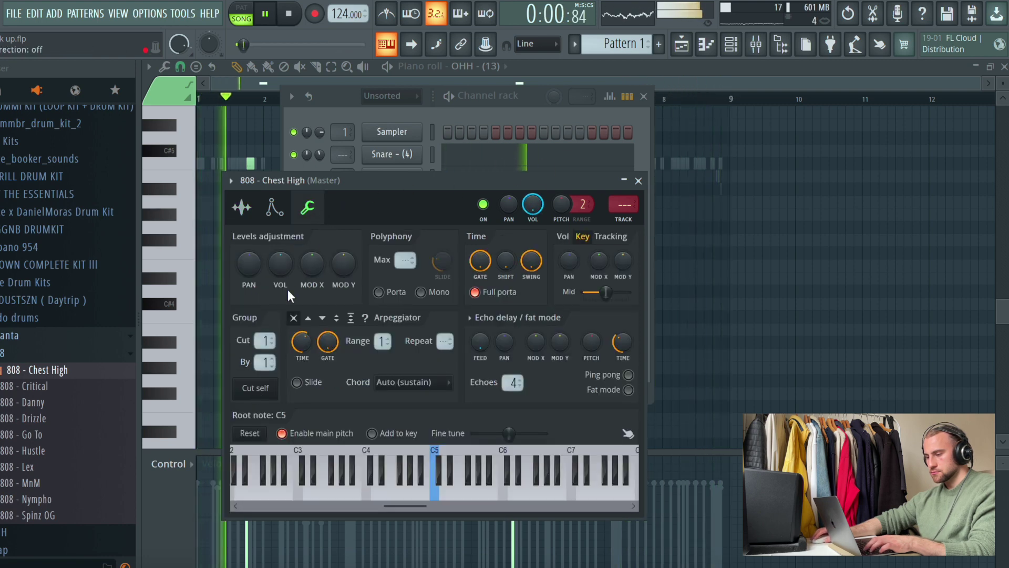
click(638, 180)
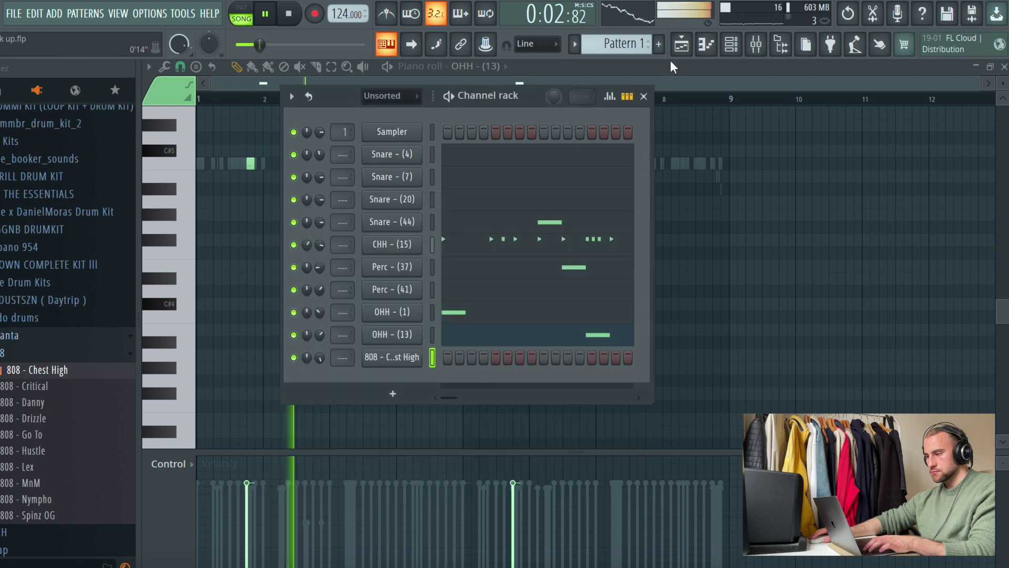
Bring up the playlist and collapse the open kit folder in the browser
click(681, 44)
click(732, 44)
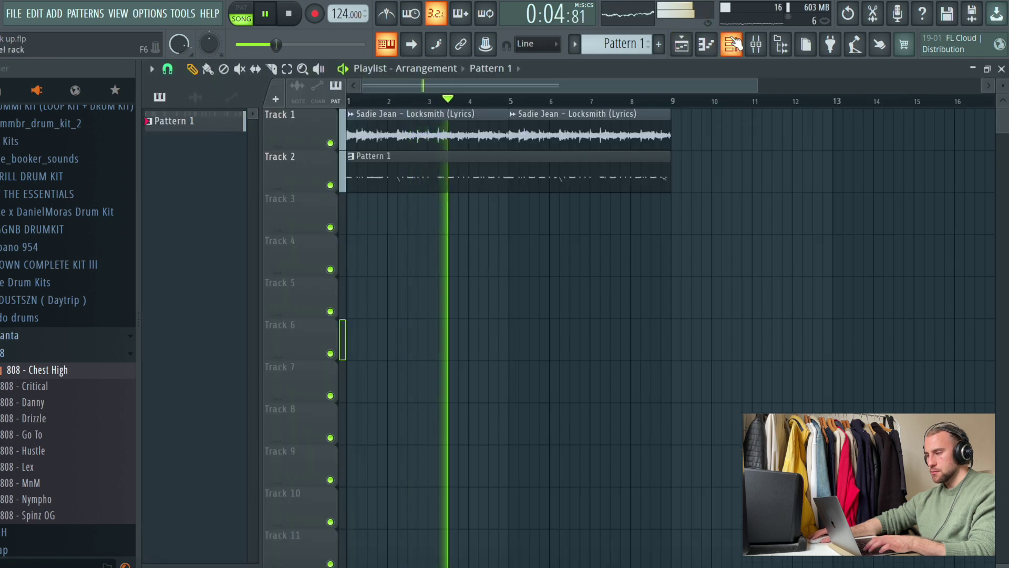
scroll(631, 43, down, 1)
scroll(631, 44, up, 1)
click(54, 339)
scroll(48, 344, up, 6)
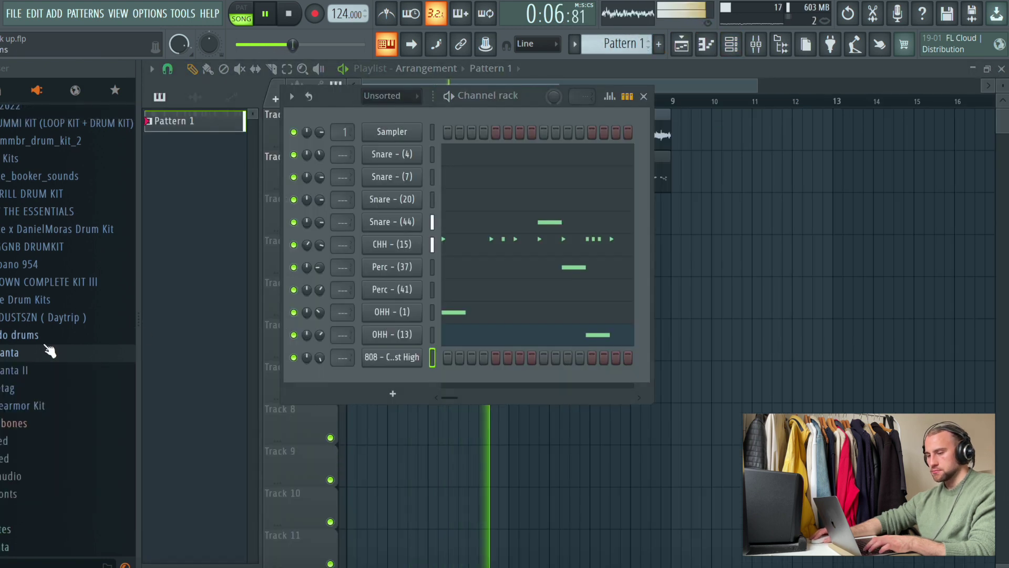
Raise the time-stretching pitch of the Sadie Jean - Locksmith audio clip and set its stretch mode to Auto
click(644, 97)
key(space)
key(space)
click(618, 136)
double_click(618, 137)
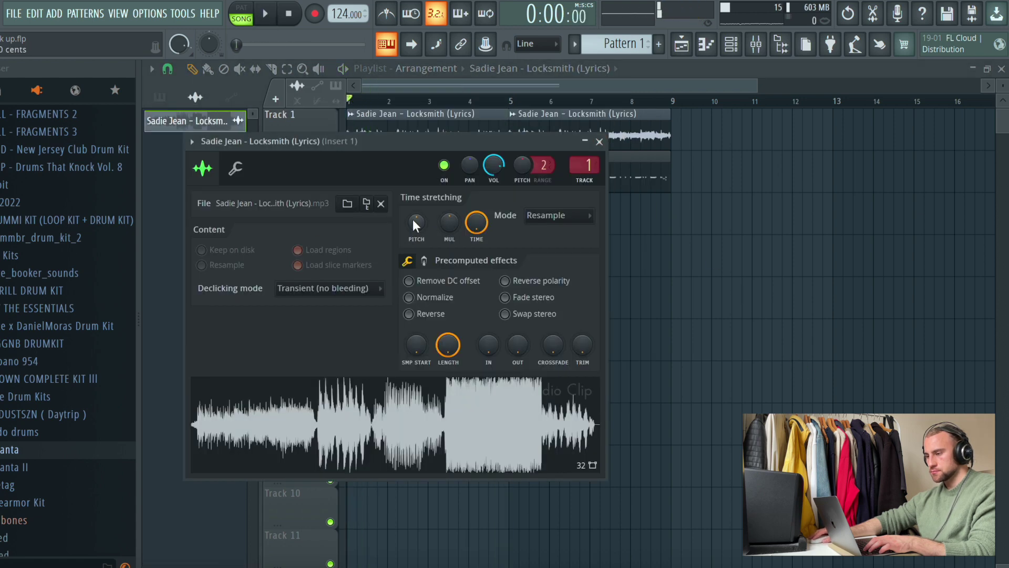
drag(412, 222, 412, 211)
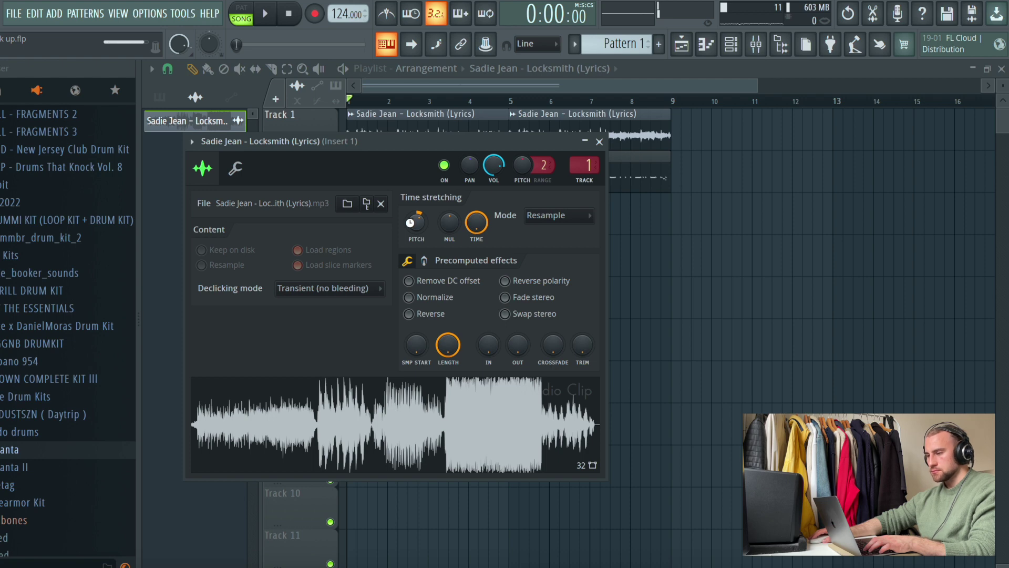
drag(412, 210, 409, 221)
key(space)
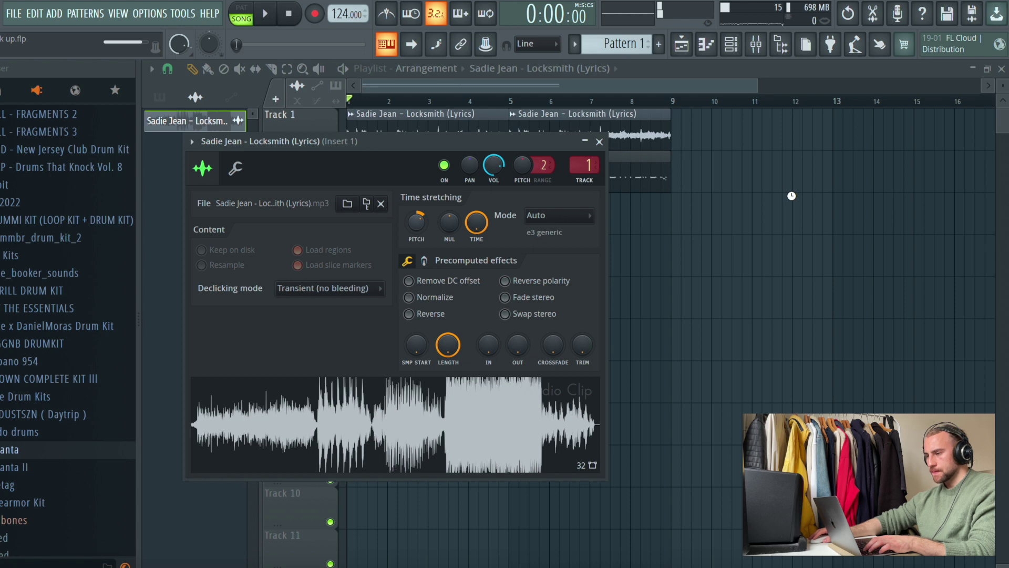
click(599, 142)
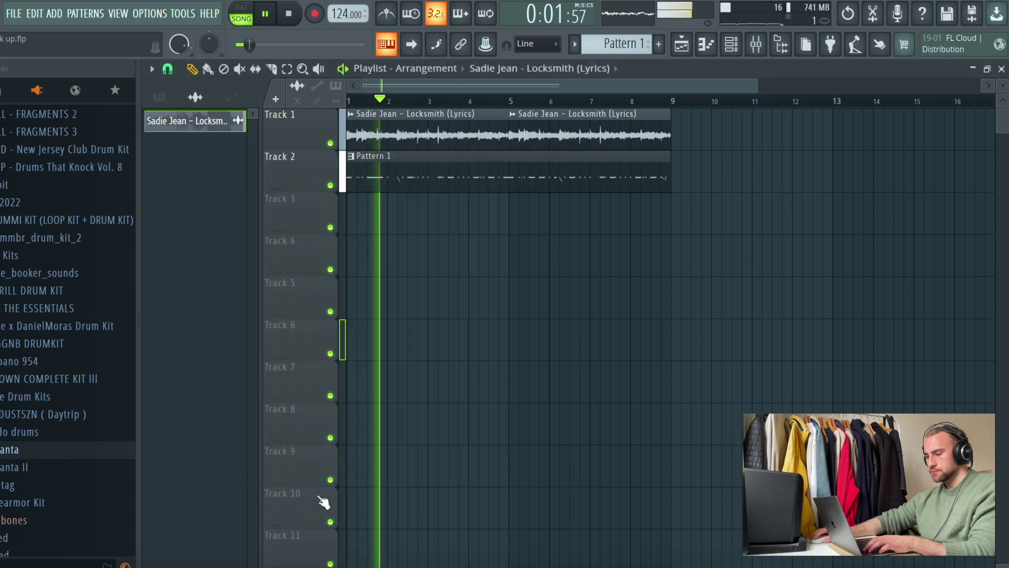
Switch to Mixed In Key Live and start analysing the key and tempo of the playing beat
click(263, 567)
click(680, 306)
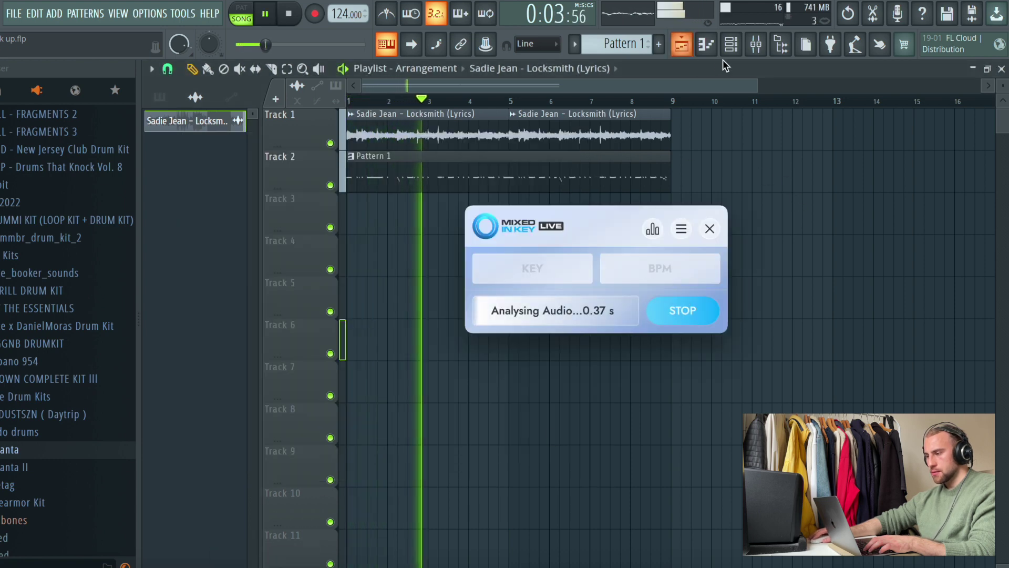
Open the Sampler channel's piano roll and choose the Major (Ionian) scale as the note stamp
click(736, 52)
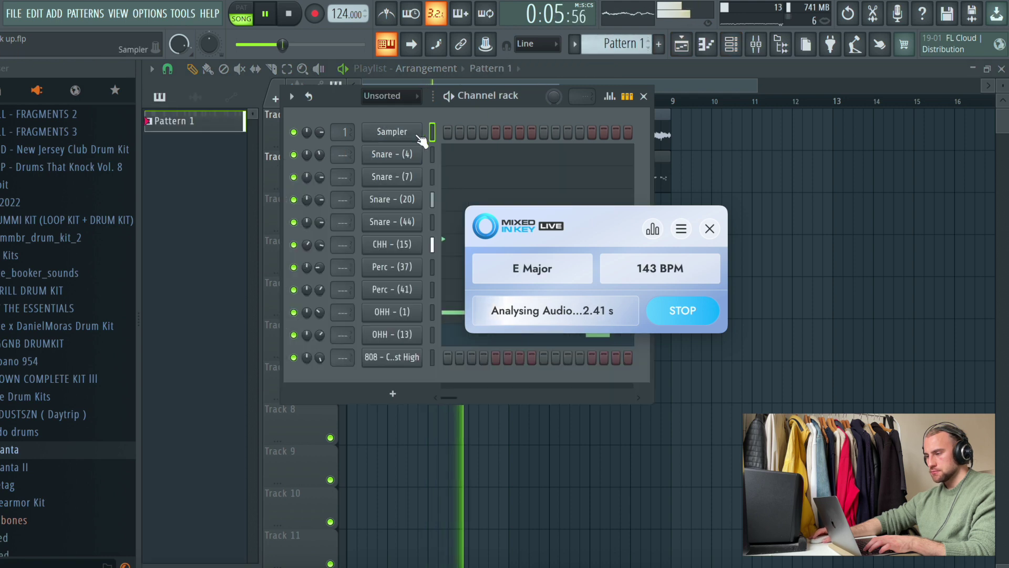
right_click(420, 133)
click(469, 129)
click(196, 68)
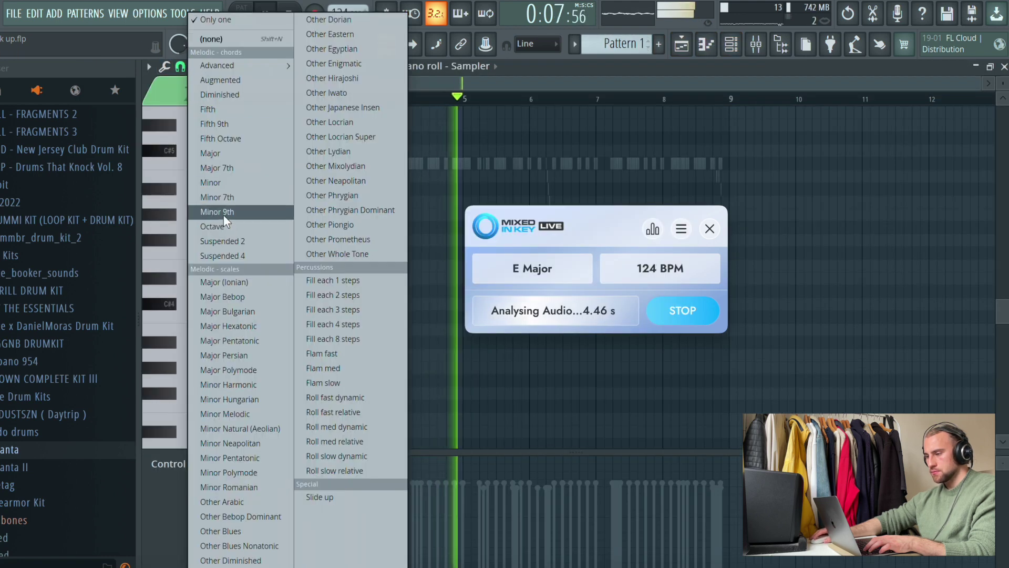
click(260, 428)
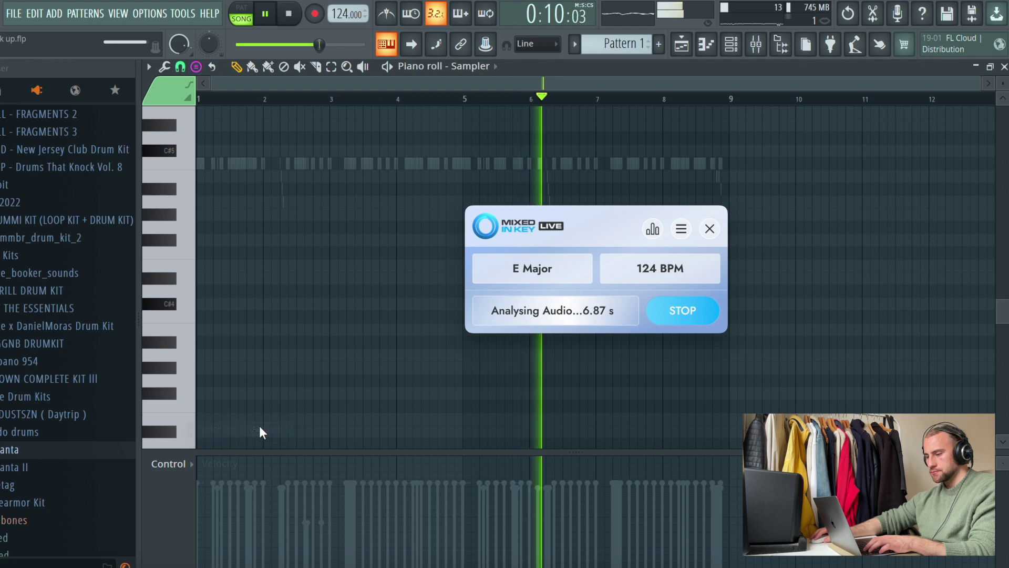
click(196, 67)
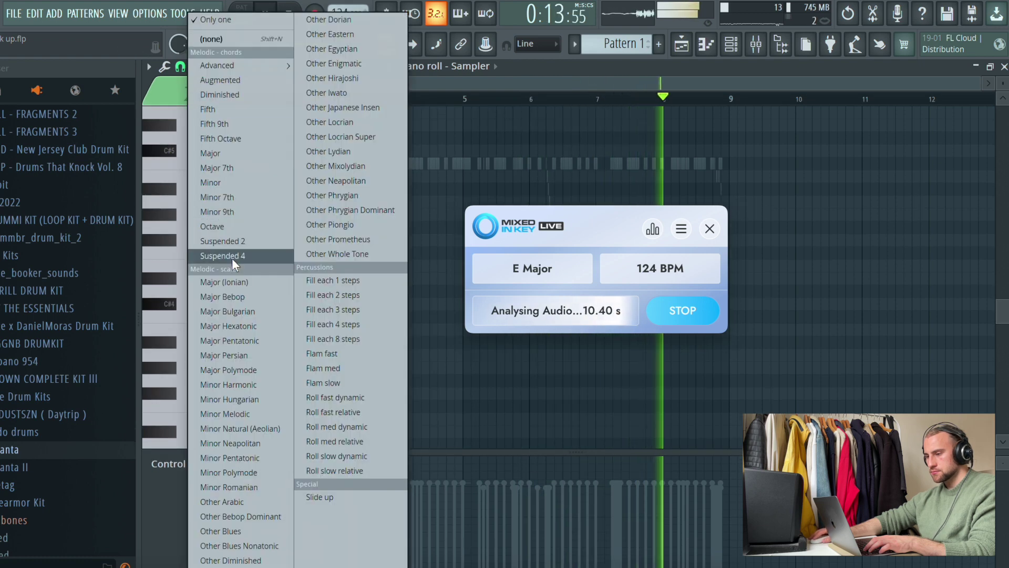
click(226, 282)
Stamp the major scale from E5 across bar 1 as a reference and close Mixed In Key Live
drag(174, 119, 181, 111)
scroll(235, 169, up, 3)
drag(204, 228, 266, 248)
click(282, 266)
click(710, 230)
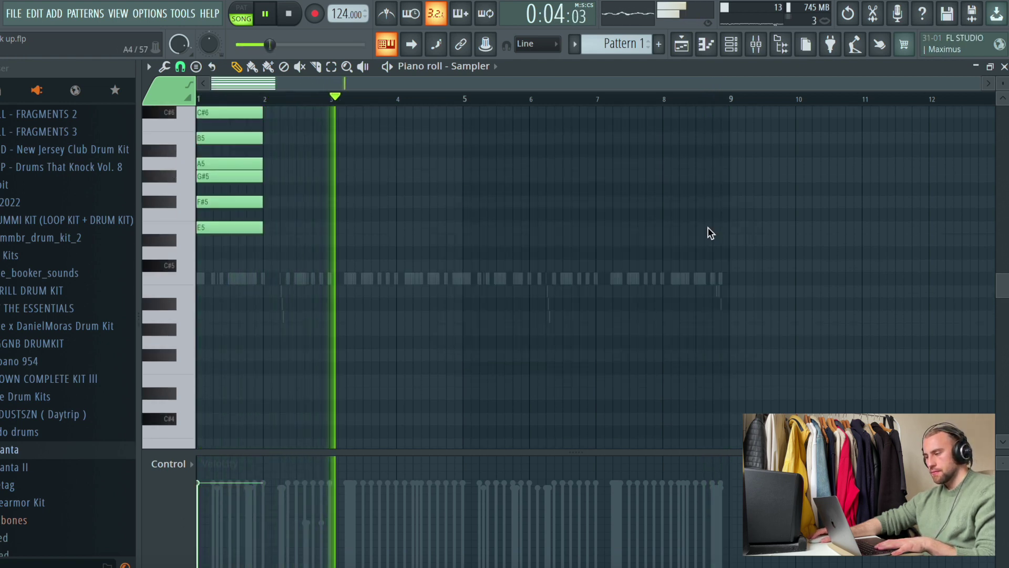
Add a Purity instrument channel to the channel rack and close its plugin window
click(682, 45)
click(731, 45)
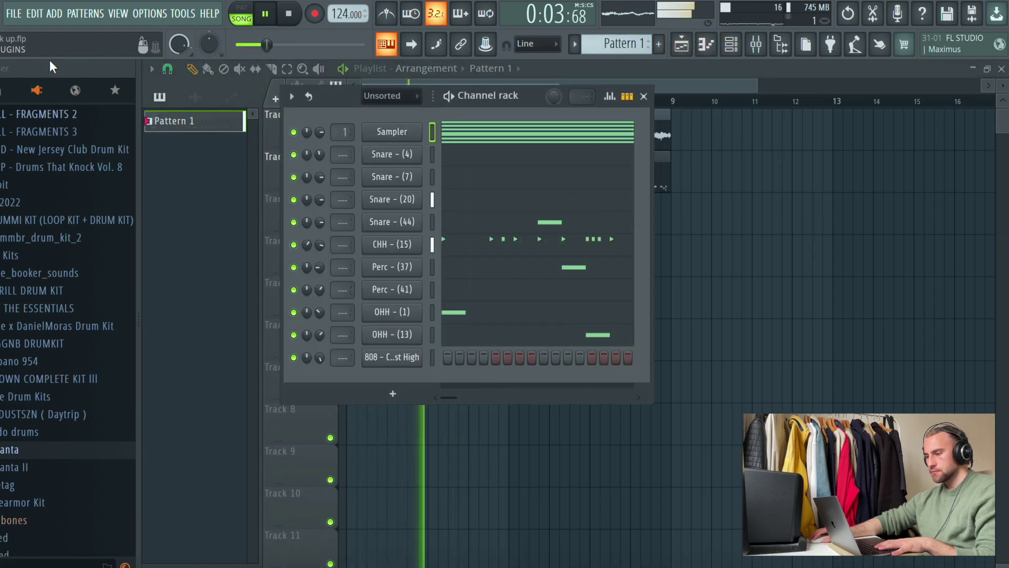
click(54, 13)
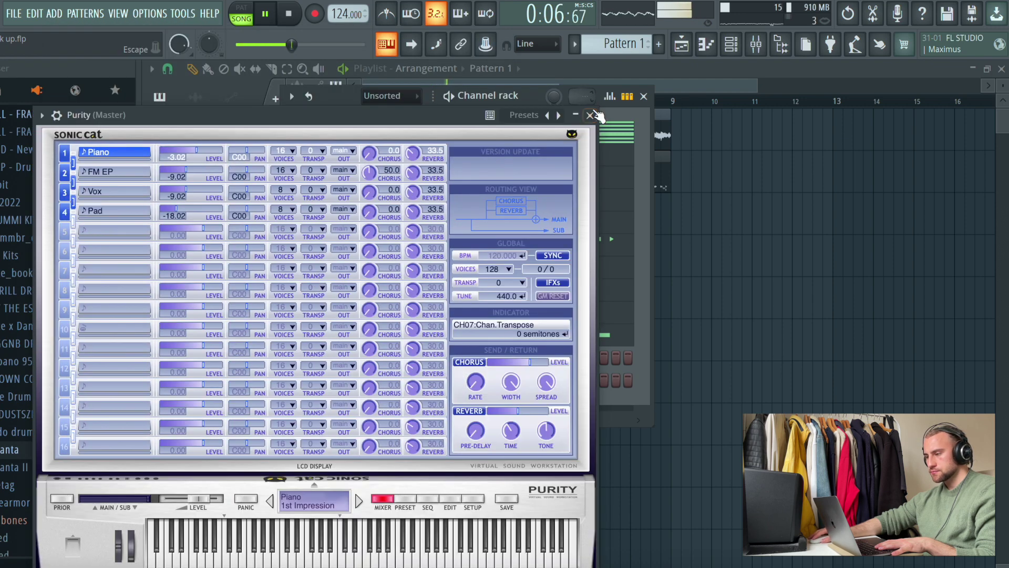
click(591, 115)
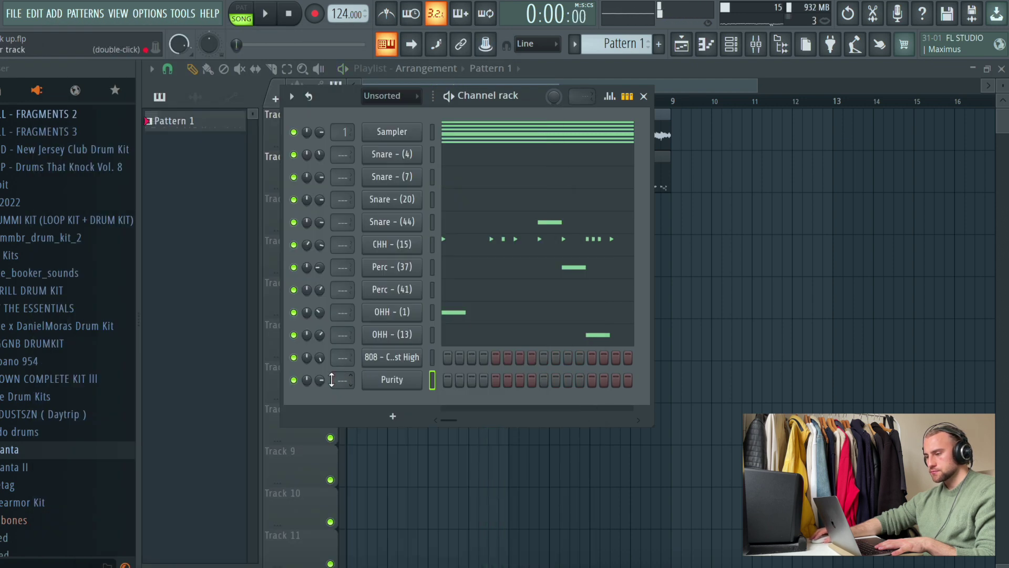
Open Purity's piano roll and enter one-bar notes on E5 in bar 1 and C#5 in bar 2
right_click(414, 381)
click(437, 366)
key(space)
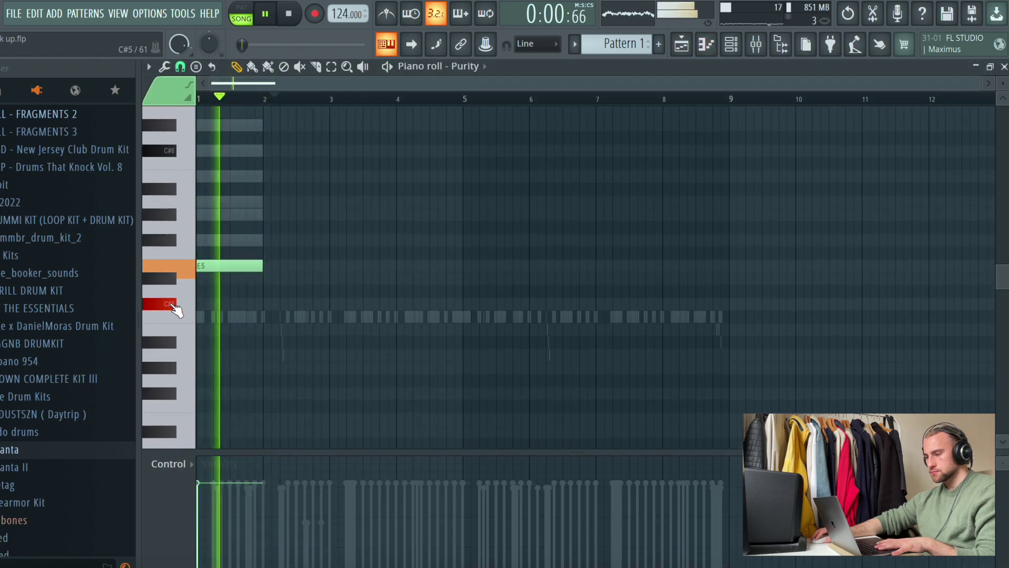
click(270, 304)
Play the beat with the Purity notes and audition piano keys to find a root note for bar 3
click(730, 44)
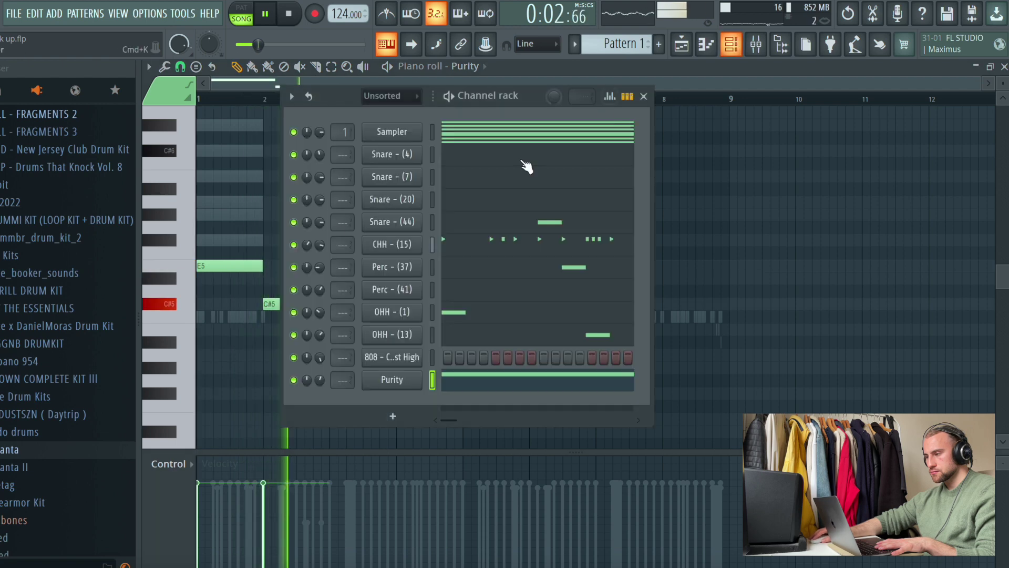
key(space)
click(267, 300)
scroll(267, 295, up, 1)
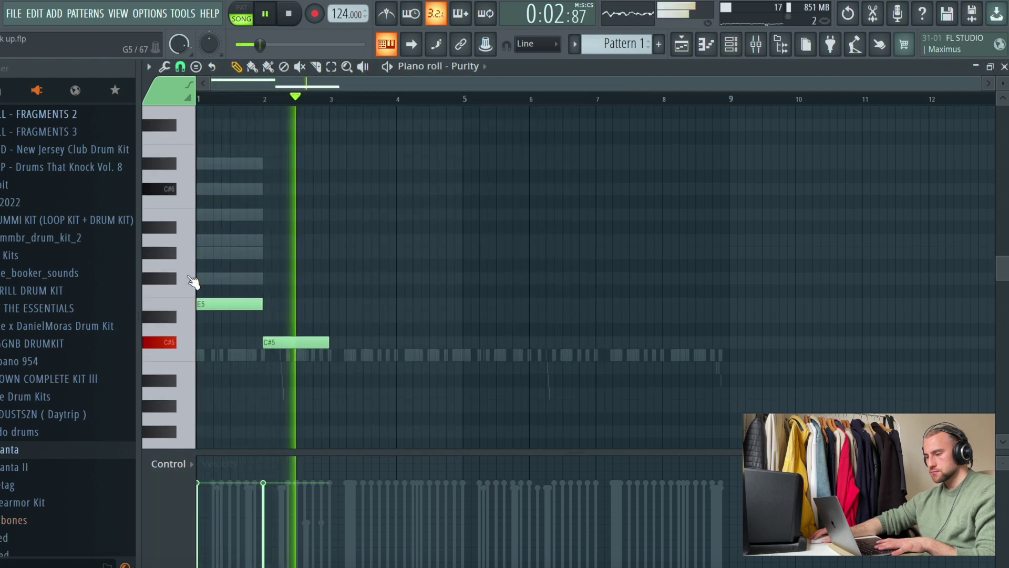
key(space)
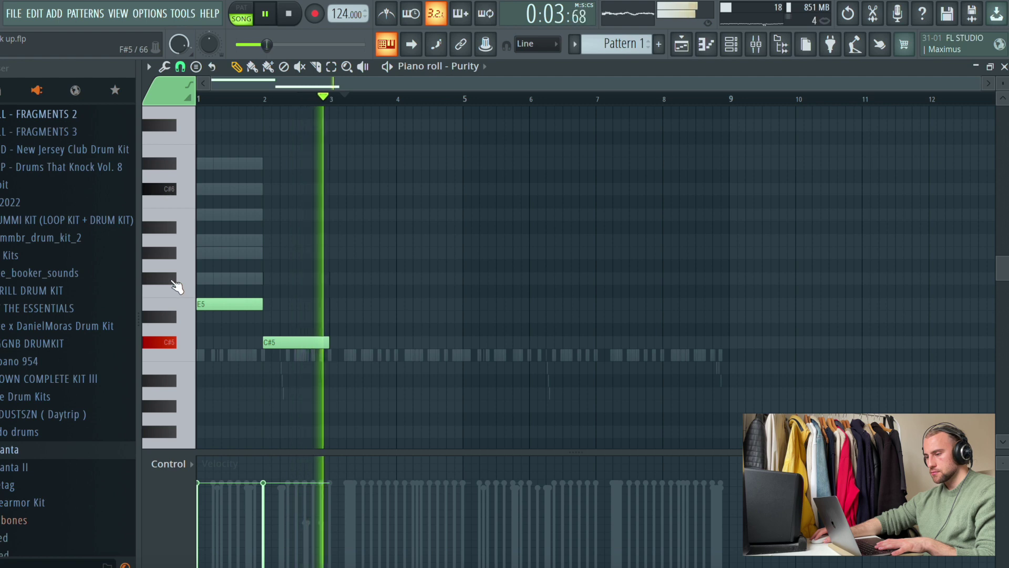
click(174, 280)
key(space)
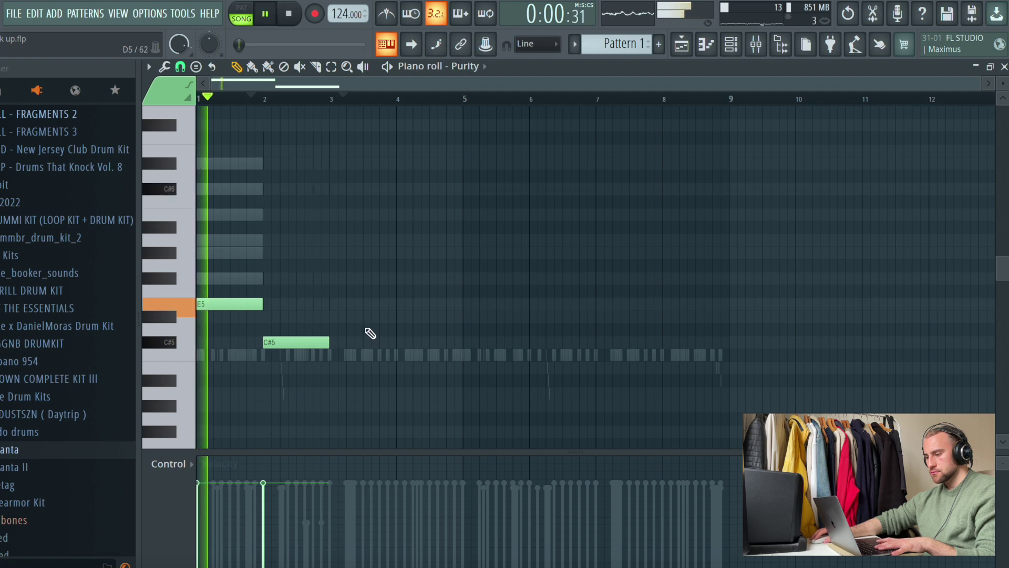
Try D#5, D5, C#5 and B4 as a one-bar Purity note in bar 3, and delete it
click(348, 317)
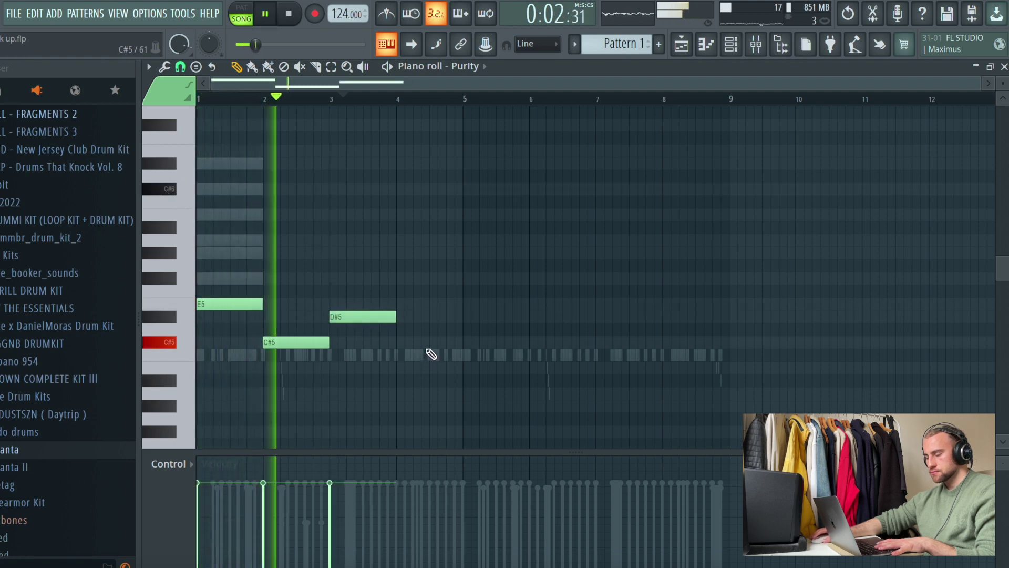
key(space)
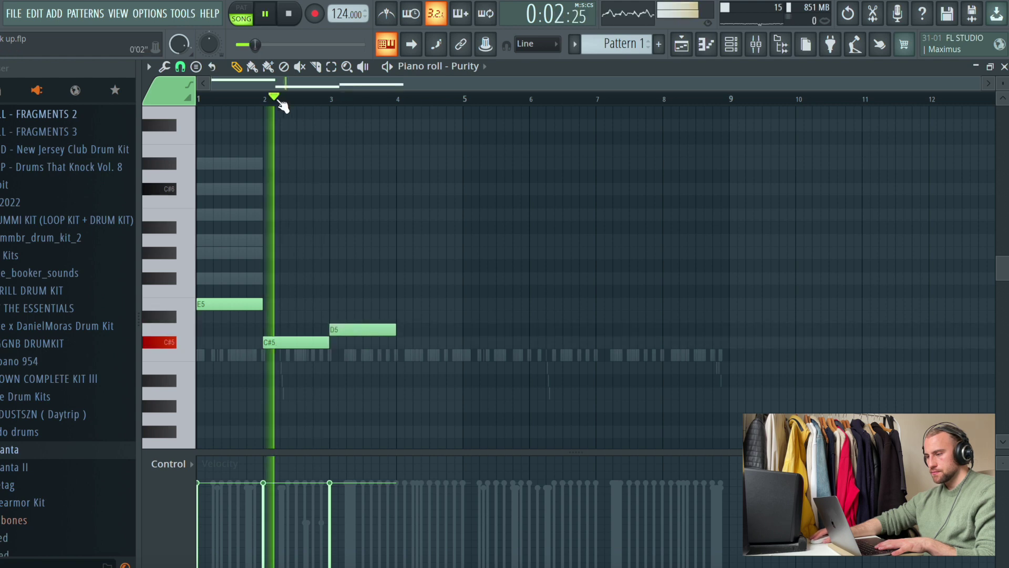
key(space)
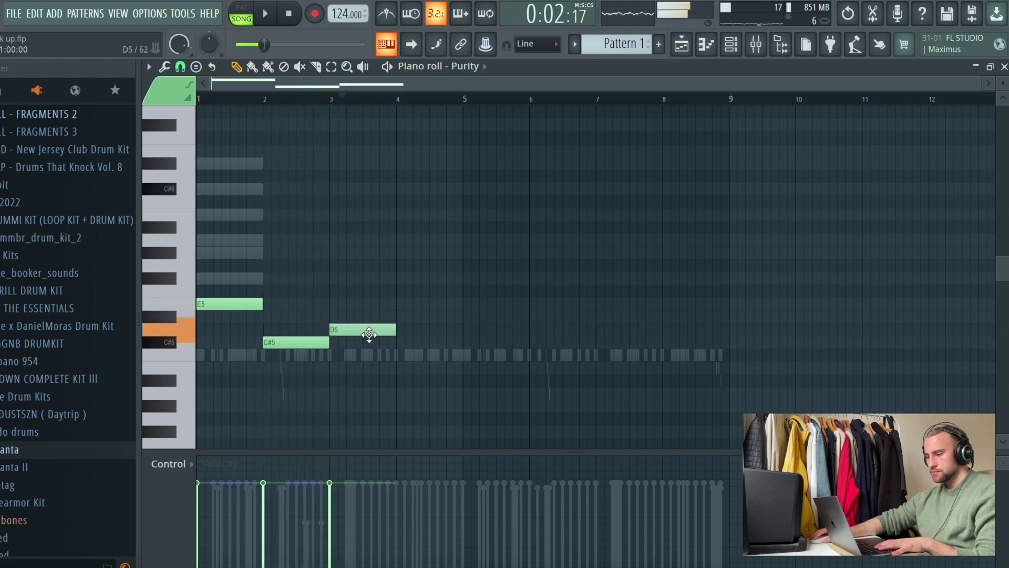
drag(369, 334, 363, 344)
key(space)
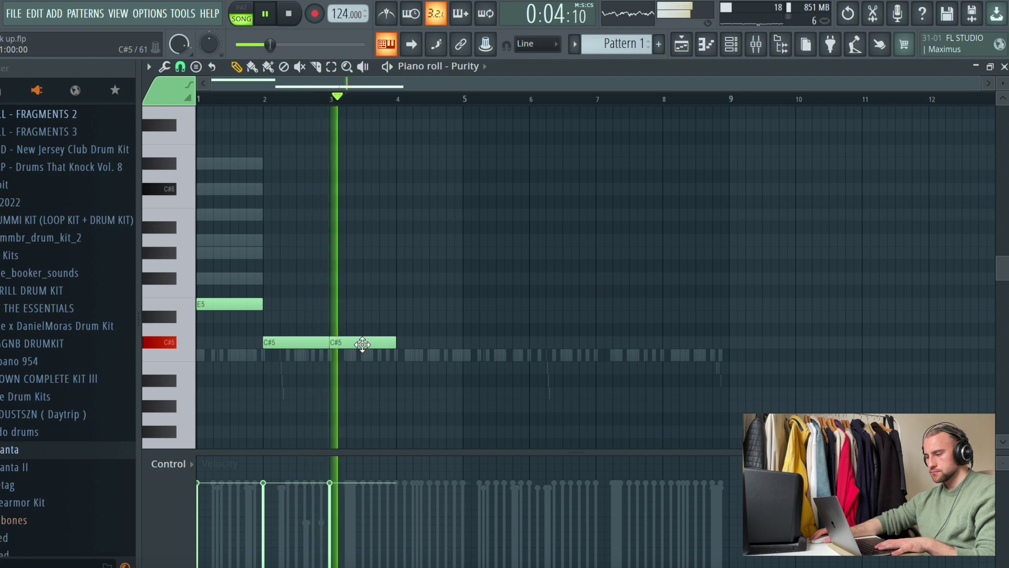
drag(362, 360, 361, 371)
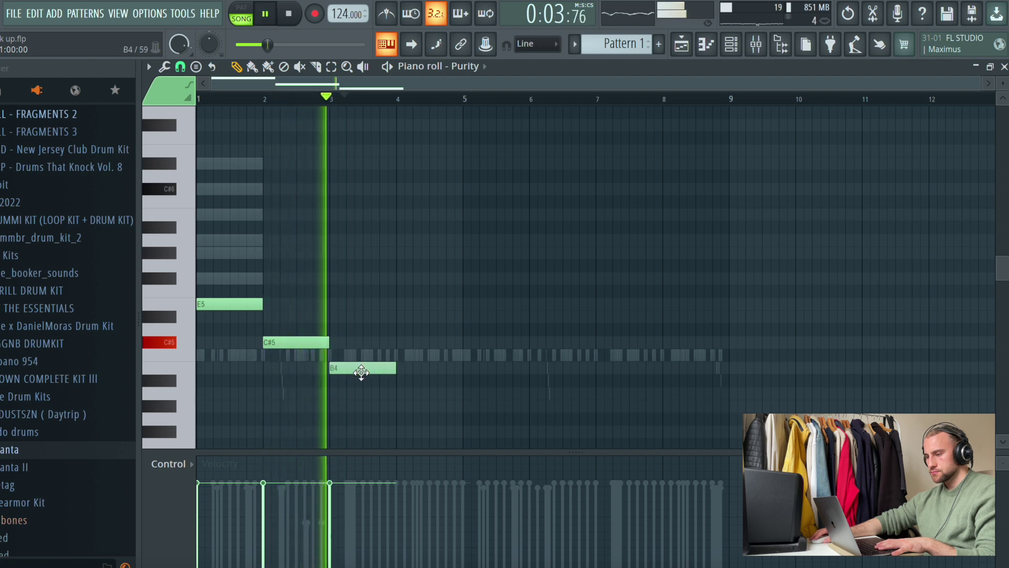
right_click(361, 370)
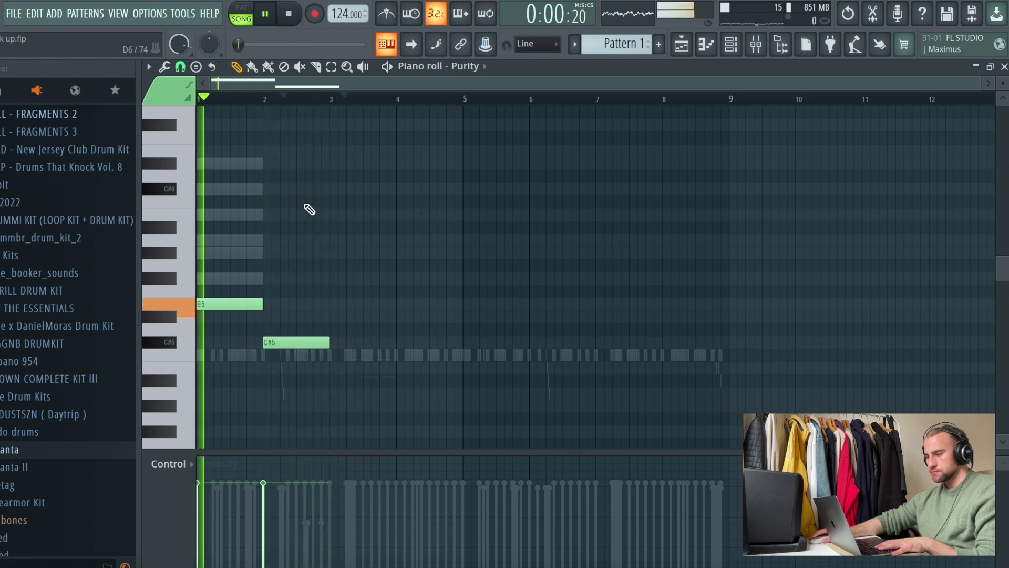
click(340, 304)
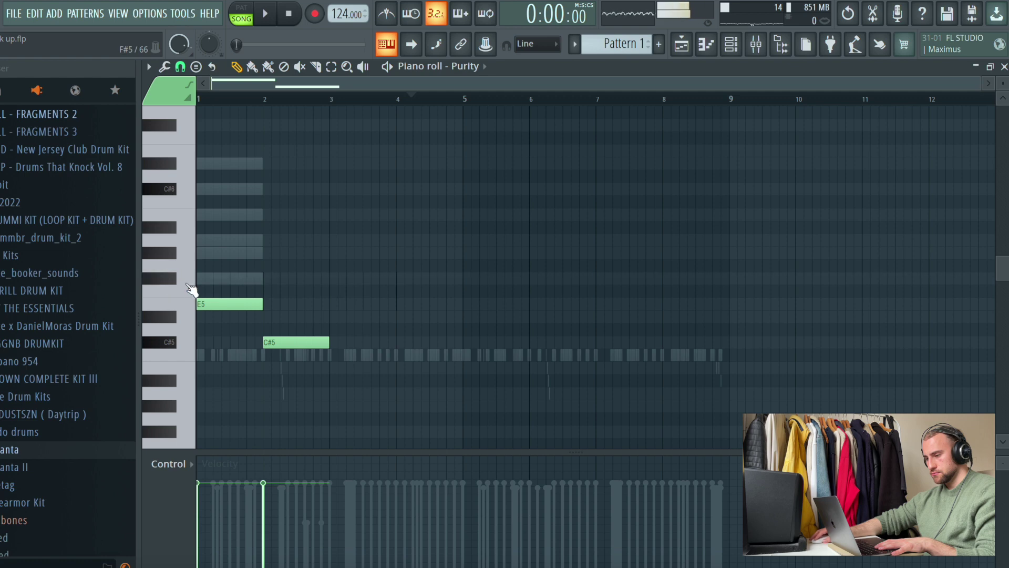
Enter one-bar Purity notes on F#5 in bar 8, D#5 in bar 4, E5 in bar 5 and C#5 in bars 6 and 7
mouse_move(411, 284)
mouse_down()
mouse_move(401, 282)
mouse_move(672, 279)
mouse_up()
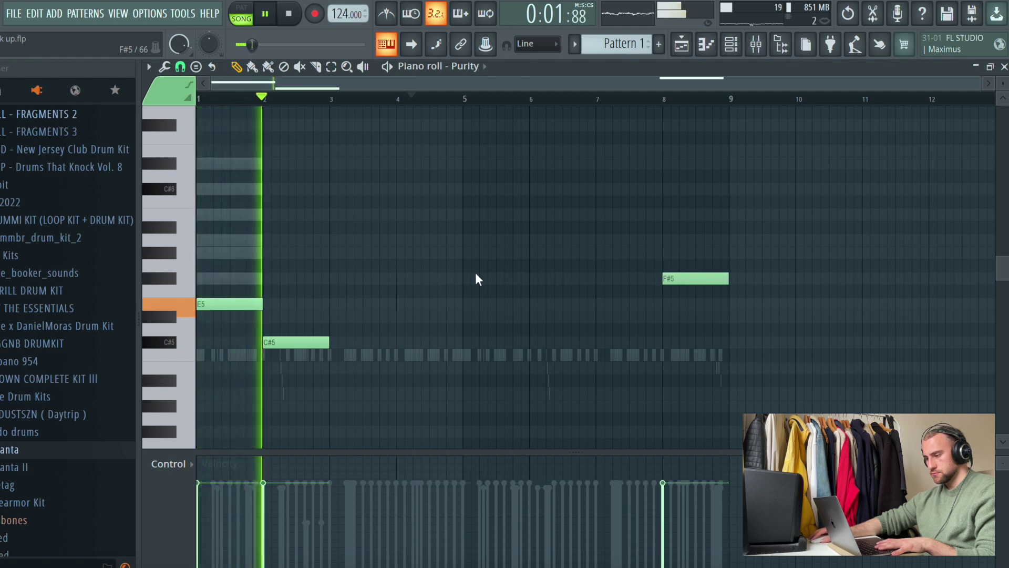
click(398, 342)
drag(398, 343, 399, 316)
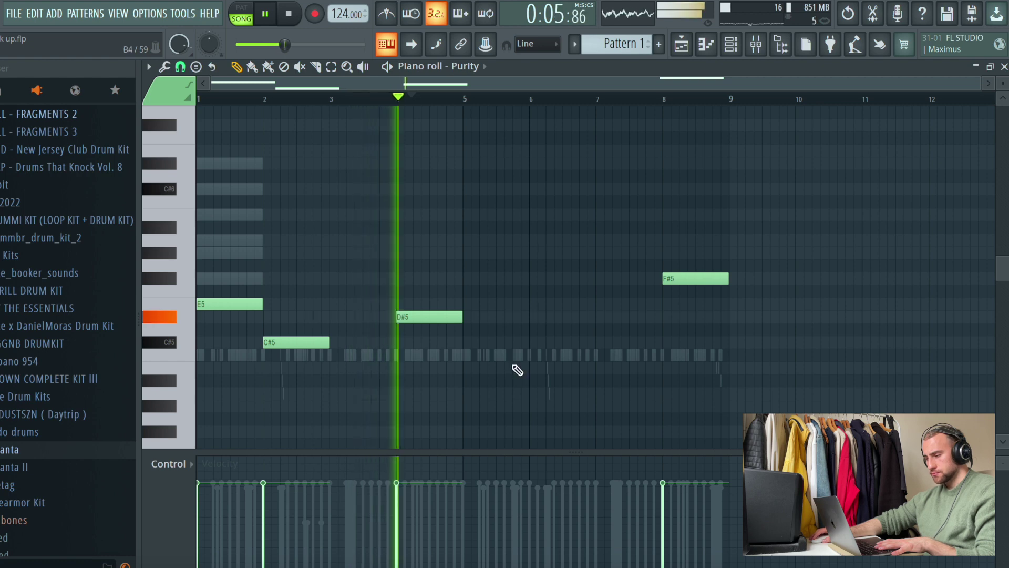
click(469, 307)
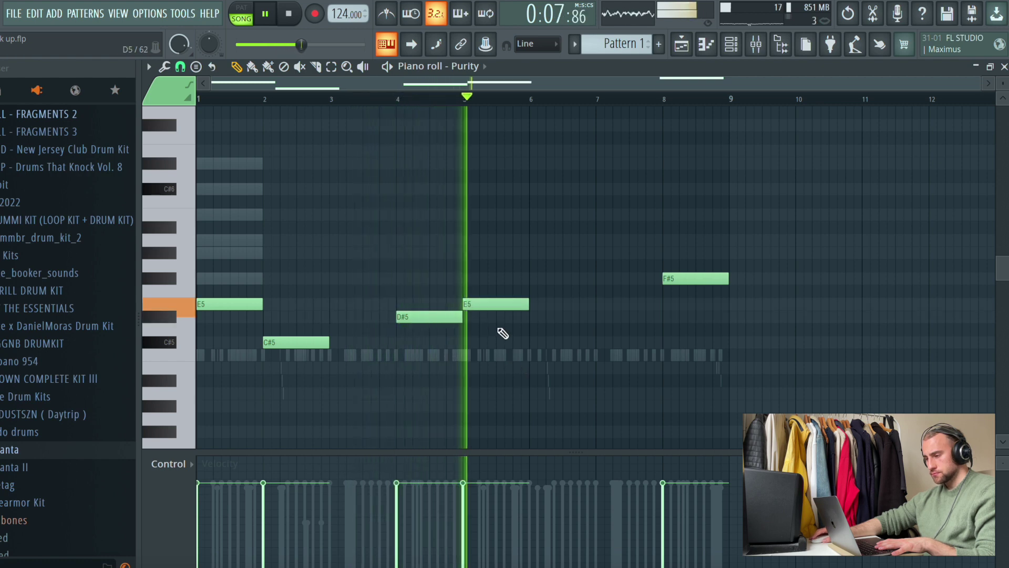
click(532, 342)
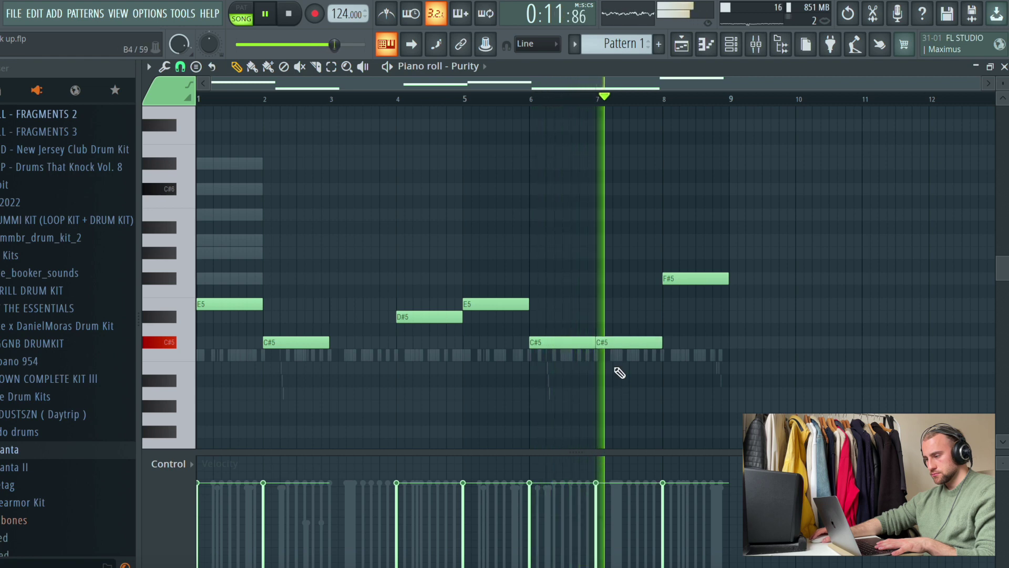
Add a one-bar E5 Purity note in bar 3 and move the bar 7 note to E5
key(space)
key(space)
click(318, 305)
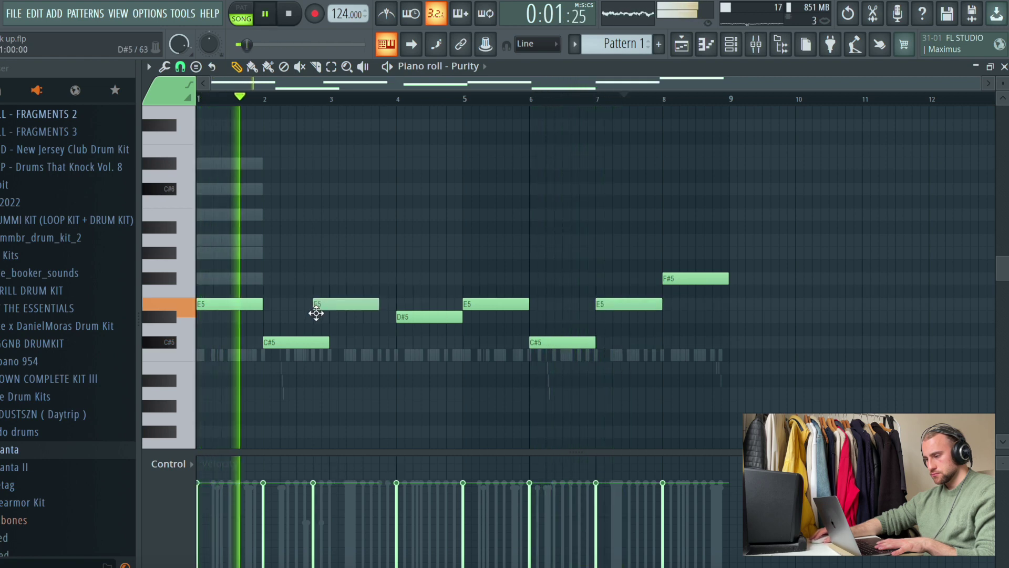
click(602, 304)
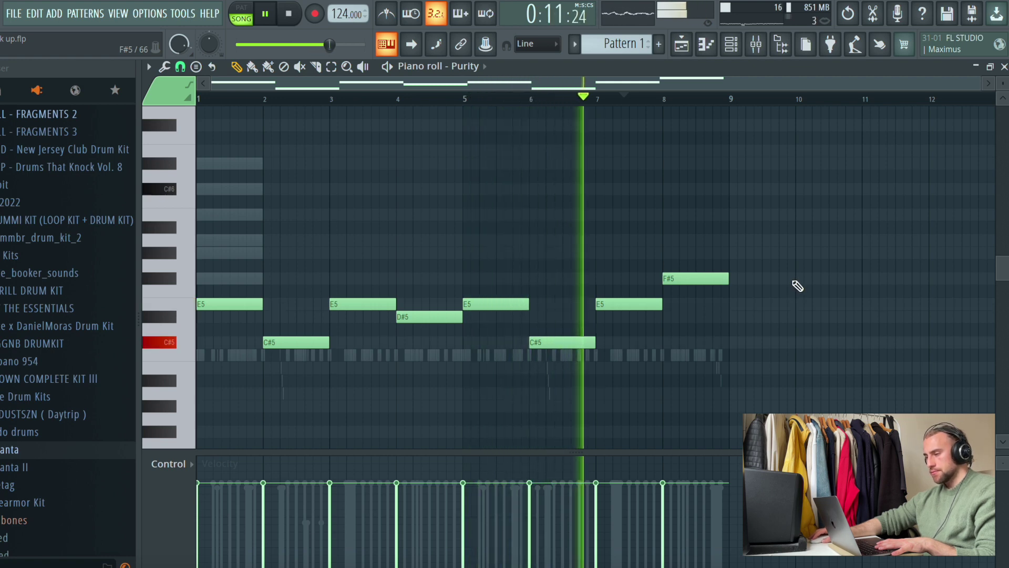
Mute Purity and enter a short E5 note at the start of bar 1 in the 808 - Chest High piano roll
click(742, 47)
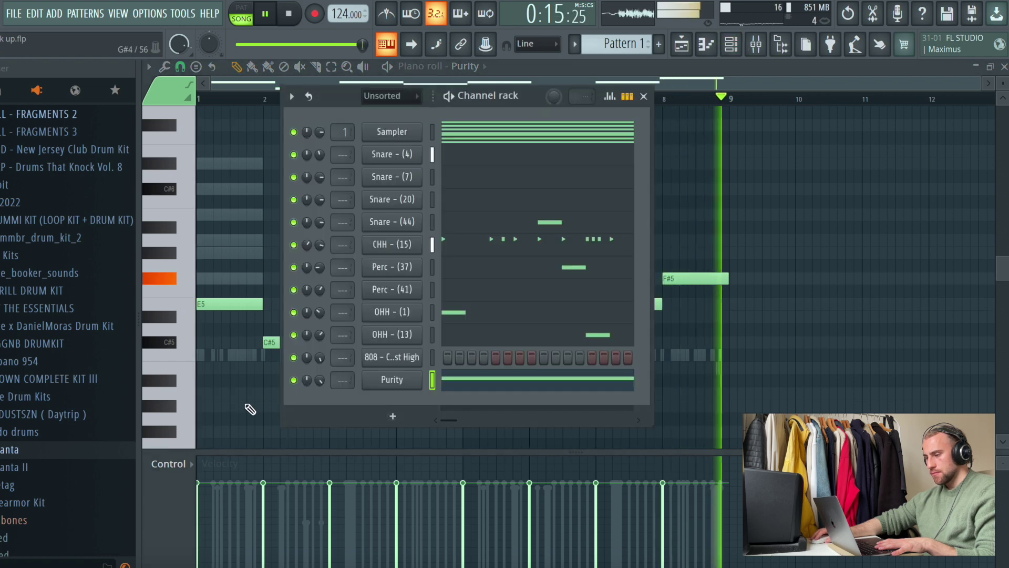
right_click(383, 354)
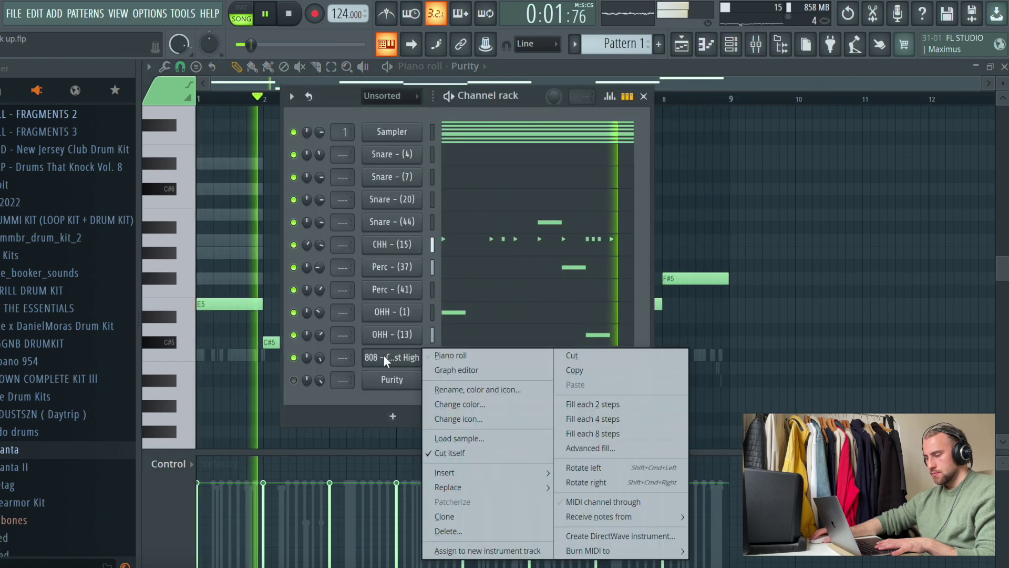
click(436, 355)
key(space)
drag(257, 305, 138, 327)
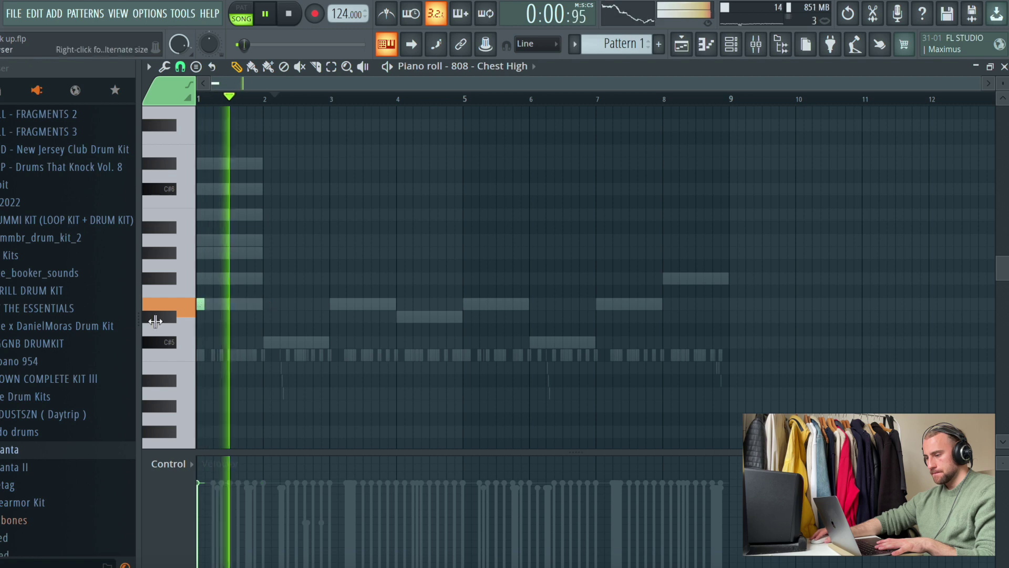
Check the 808 - Chest High channel's cut group and root note settings and return to its piano roll
click(778, 48)
click(379, 358)
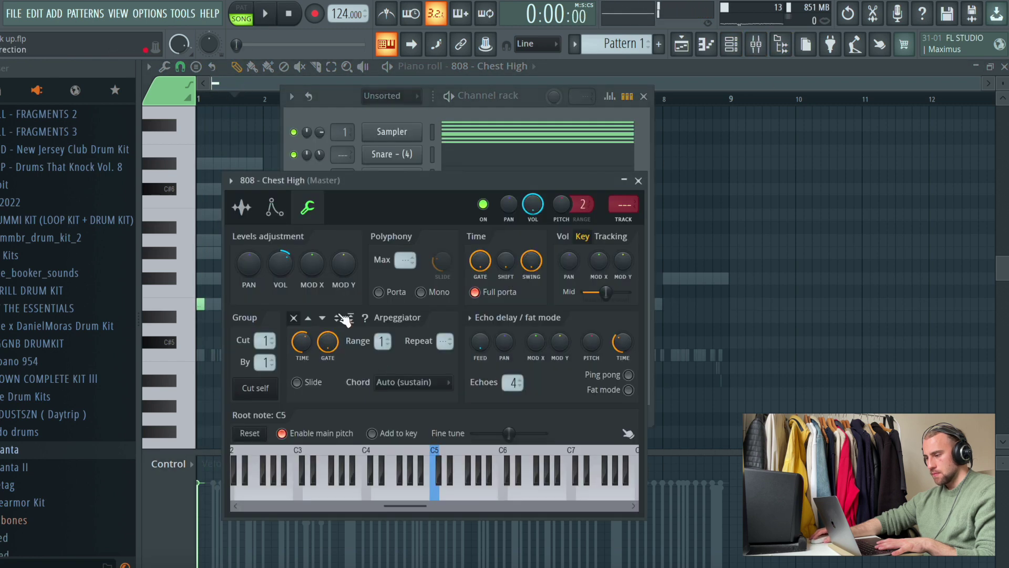
key(F7)
Enter short 808 notes on C#5 in bar 2, E5 mid-bar 1, E5 at the start of bar 3 and D#5 in bar 4
click(286, 343)
key(space)
click(285, 342)
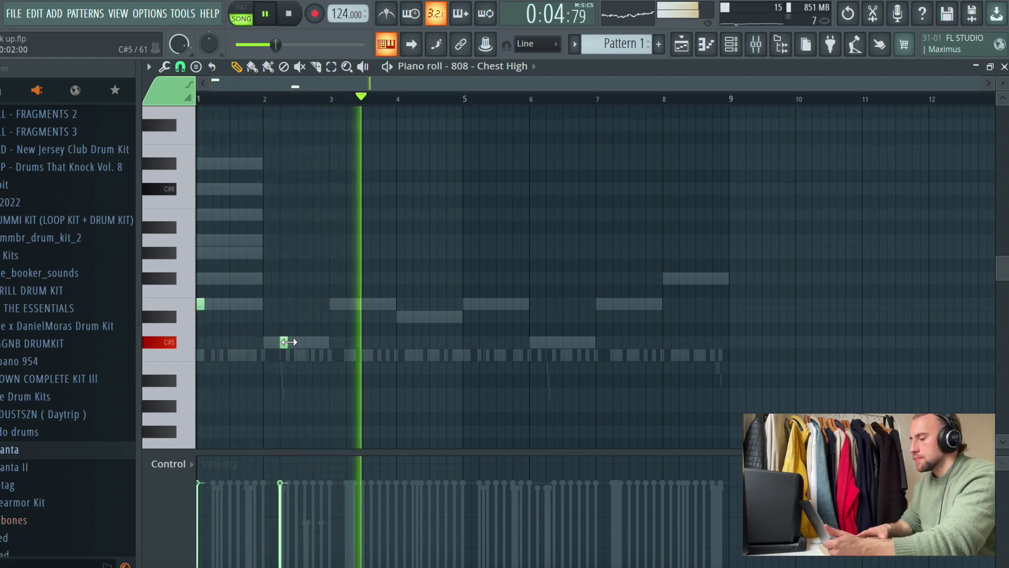
click(226, 307)
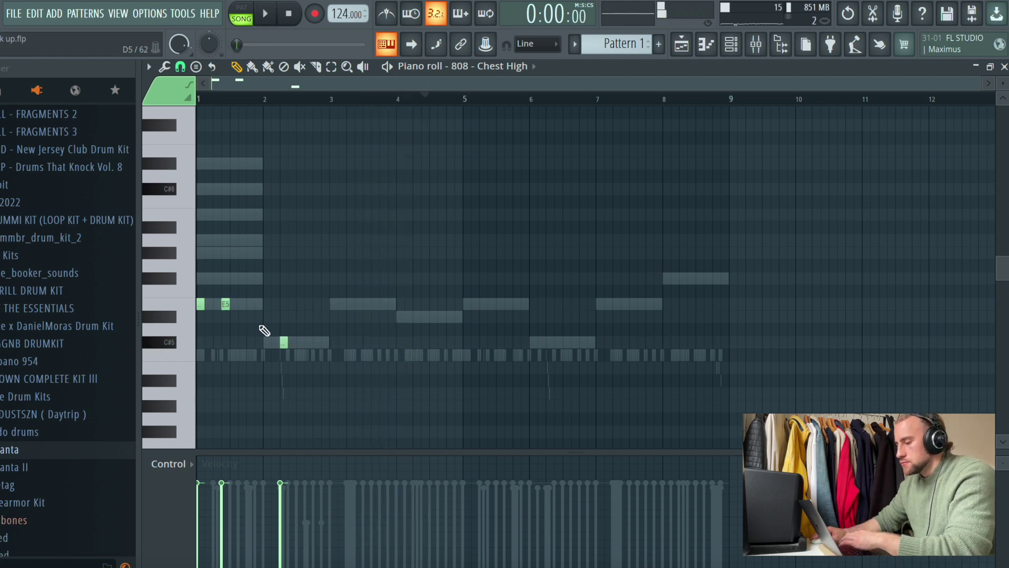
click(334, 307)
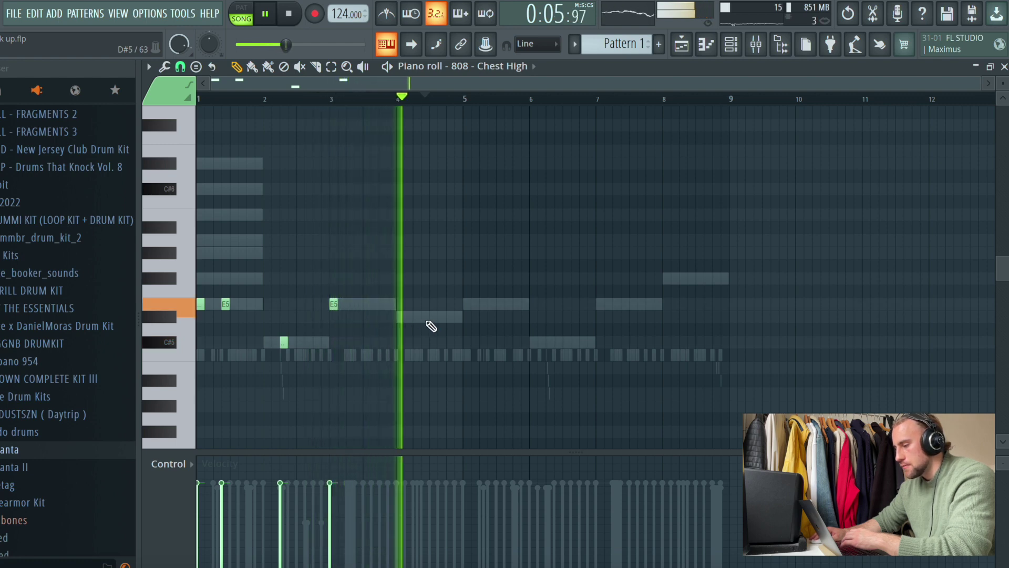
click(408, 317)
click(415, 317)
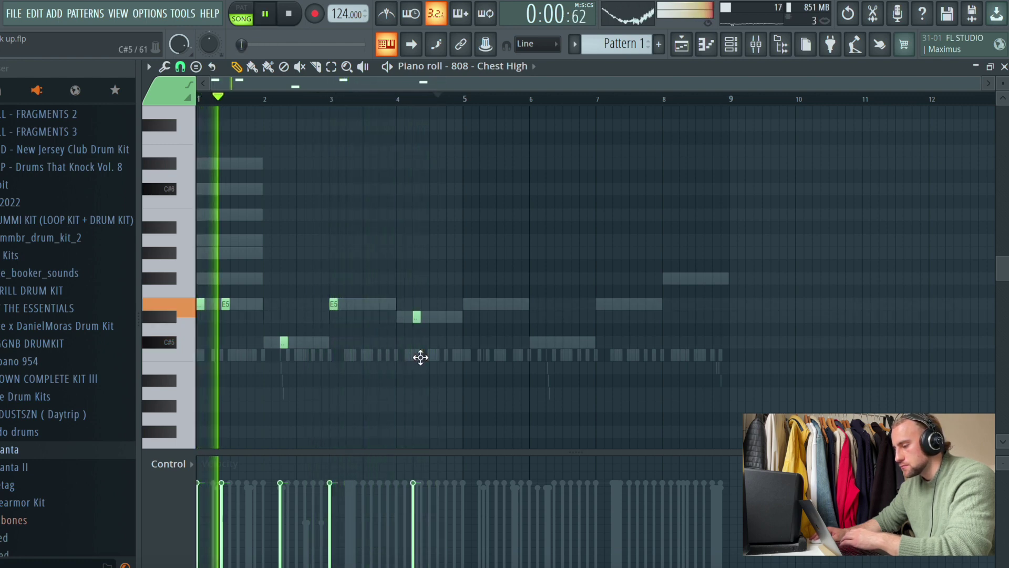
Repeat the four-bar 808 part across bars 5 to 8, with the bar 8 note on F#5
key(ctrl+b)
drag(426, 307, 467, 307)
key(ctrl+d)
click(681, 278)
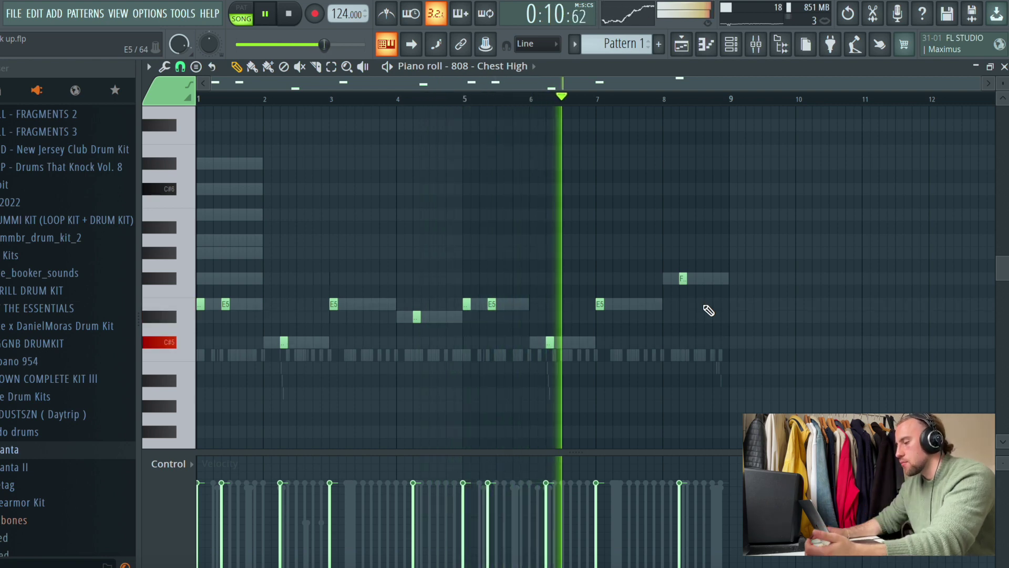
Enter a short D#5 note midway through bar 8 of the 808 part and return to the playlist
click(708, 317)
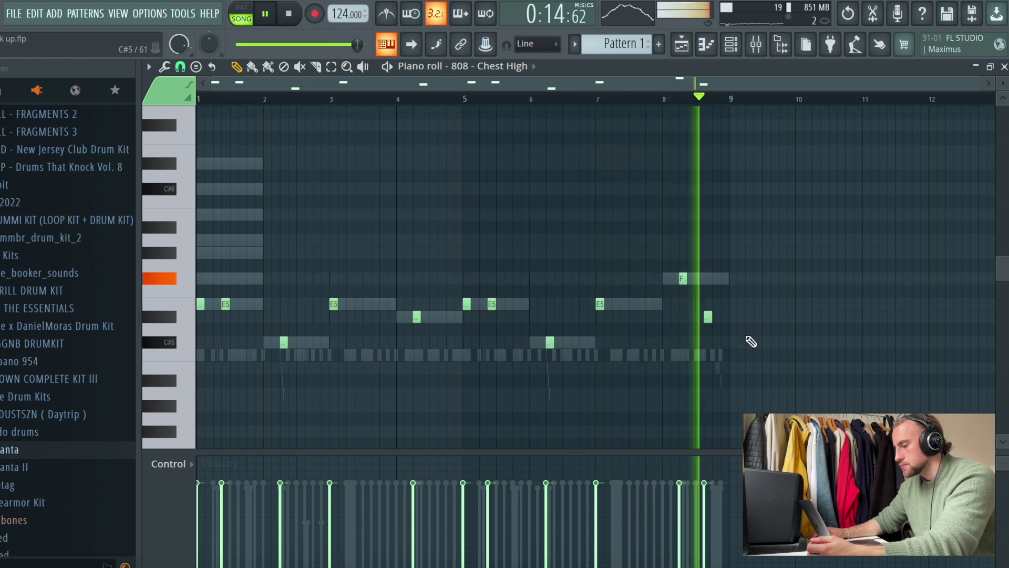
click(690, 46)
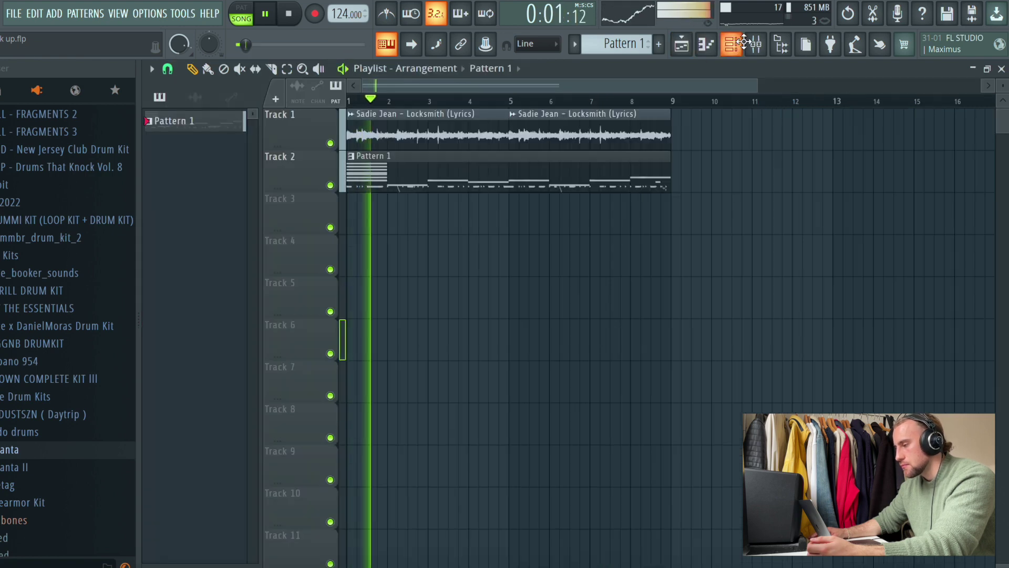
Load the Master preset from The Essentials kit onto the master mixer track and lower Insert 1's level
click(757, 45)
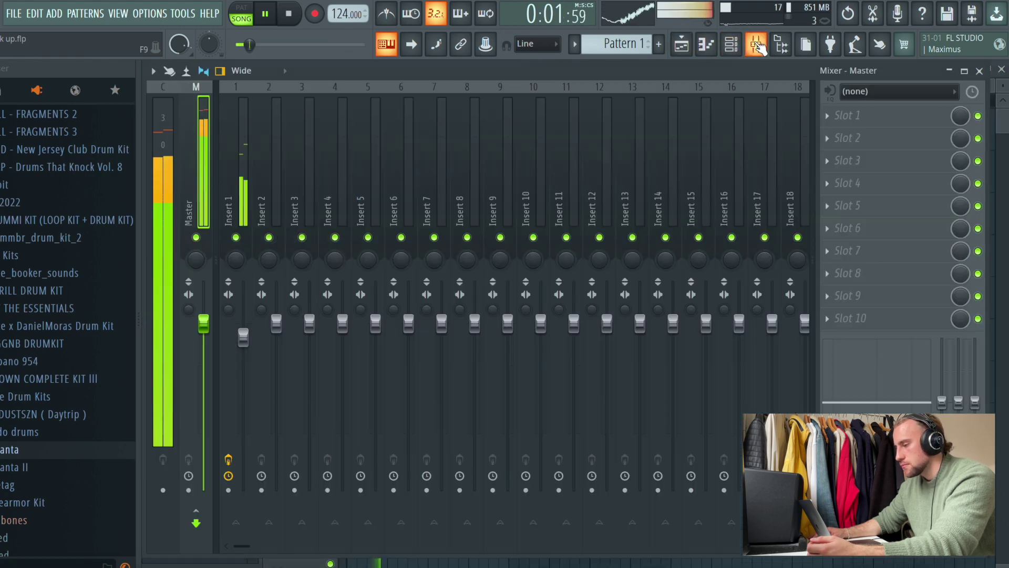
click(38, 310)
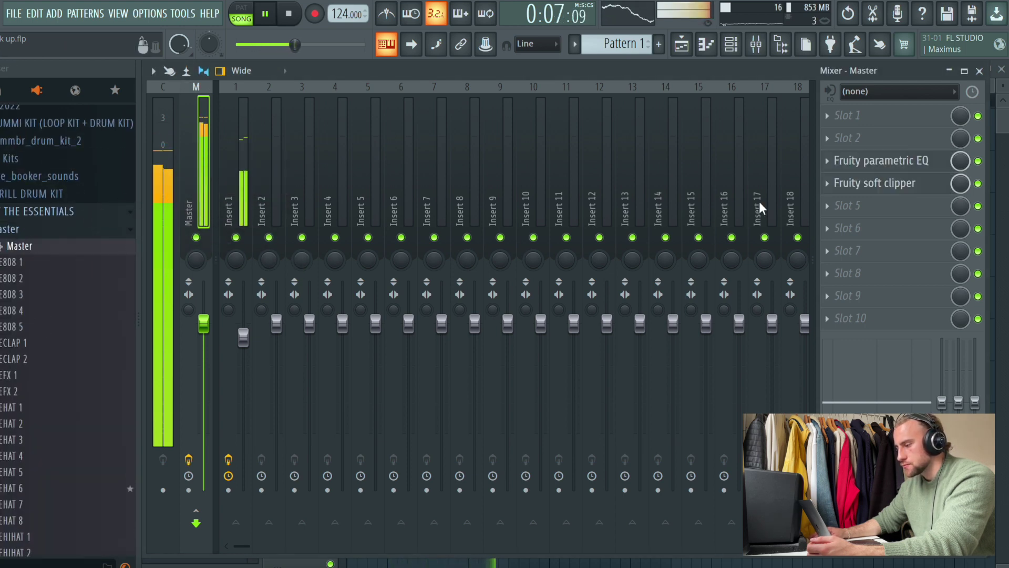
drag(243, 337, 243, 343)
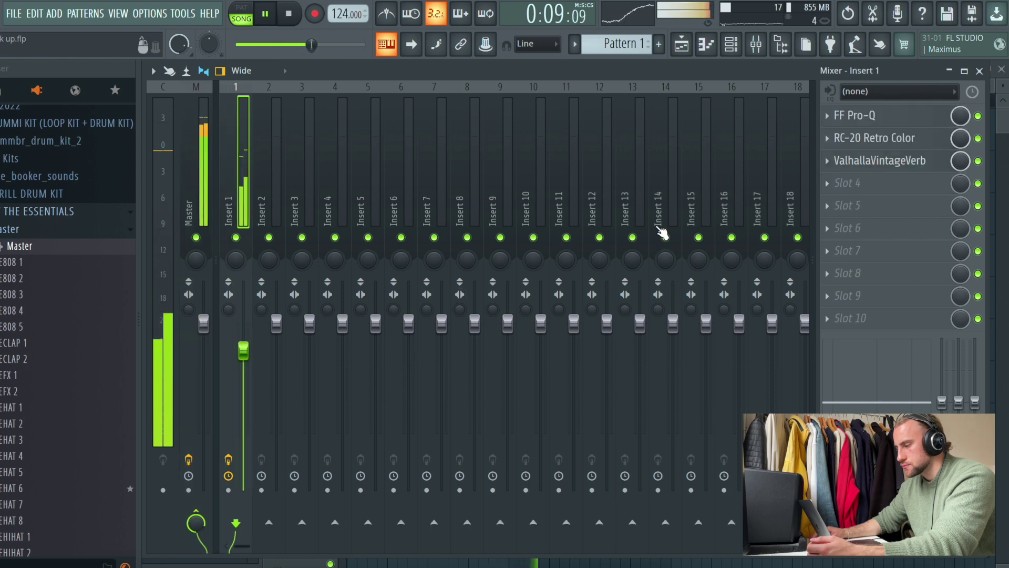
Route the channels from Snare - (4) through 808 - Chest High to separate mixer tracks starting at Insert 2
click(689, 42)
click(756, 45)
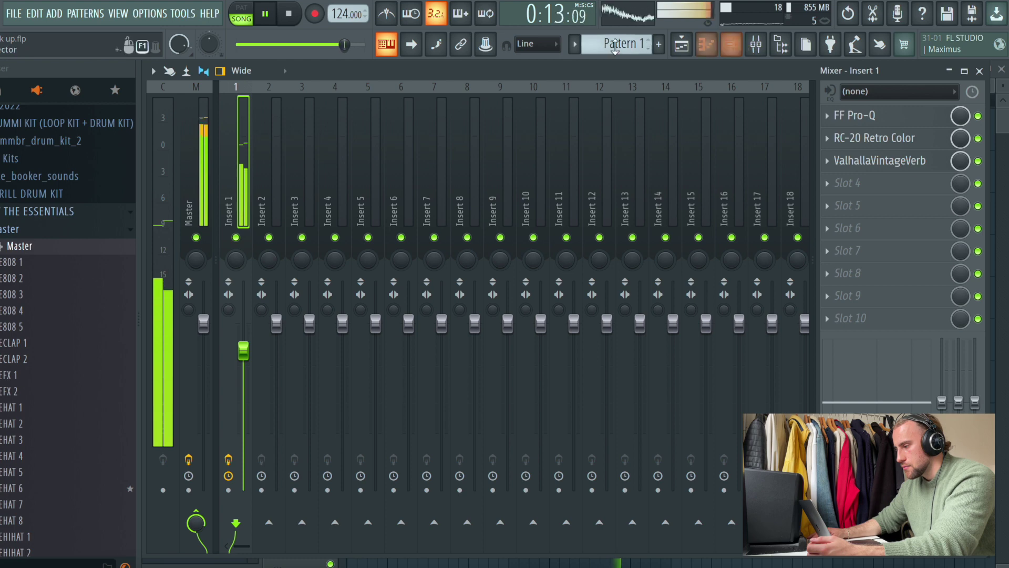
click(710, 45)
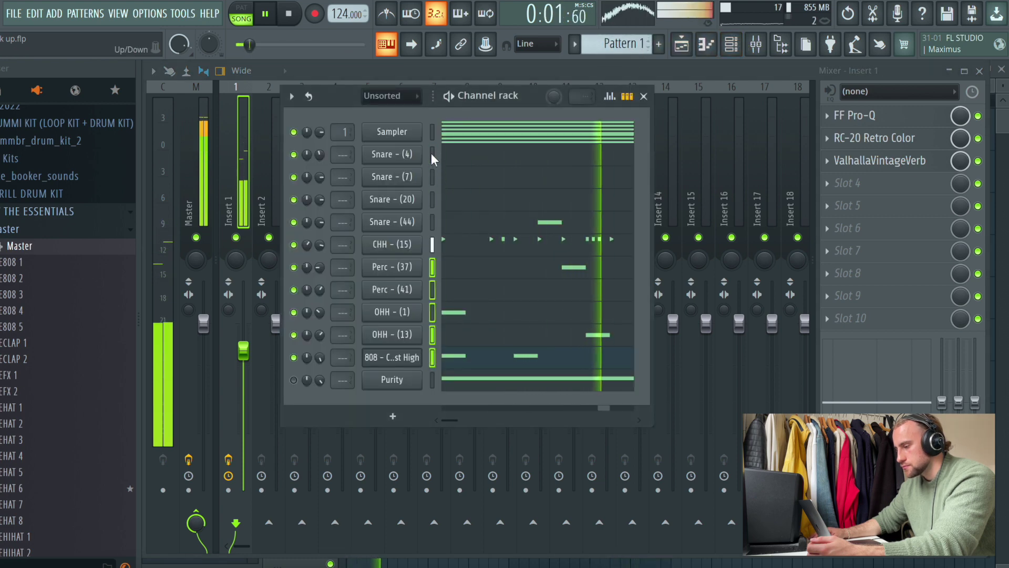
click(265, 163)
right_click(280, 161)
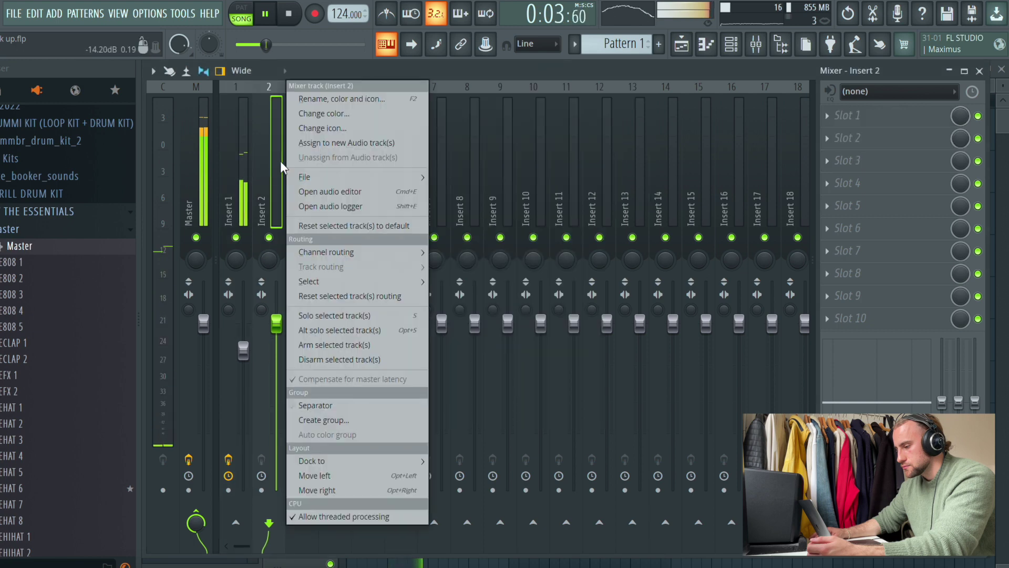
mouse_move(342, 253)
click(461, 267)
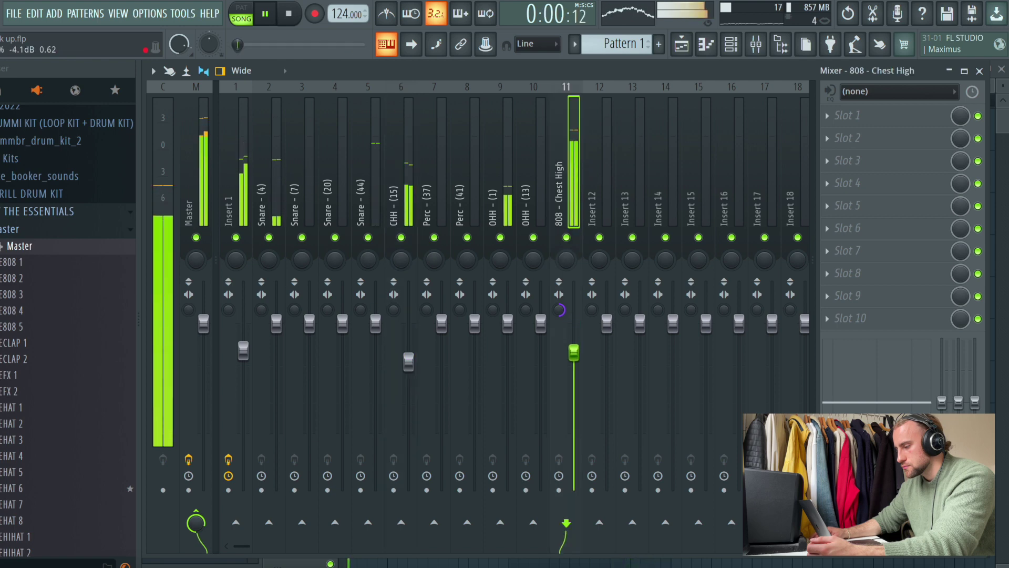
Lower the levels of Insert 1, Snare - (44) and CHH - (15), and check the master's Fruity parametric EQ
click(245, 351)
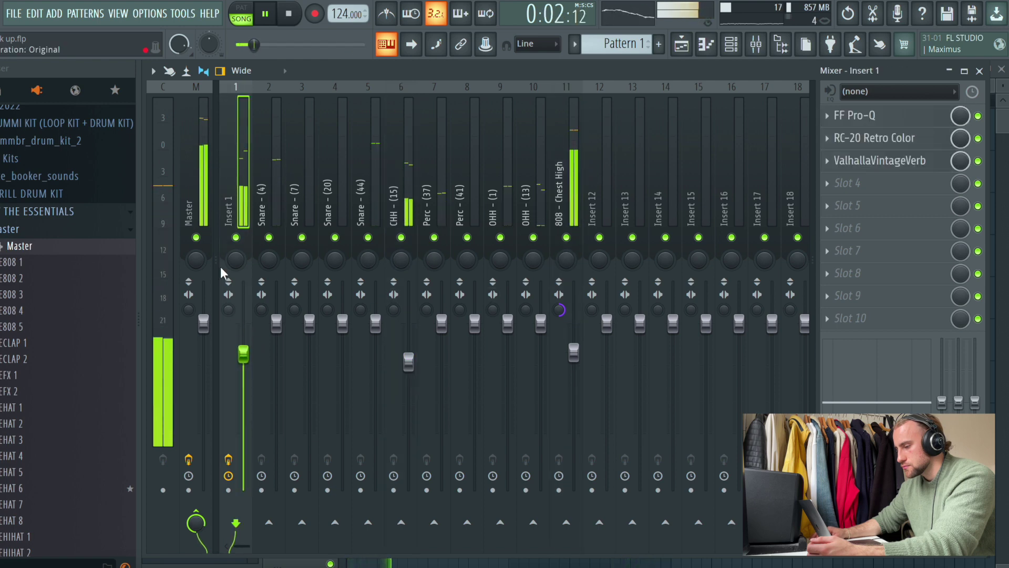
click(193, 221)
click(862, 162)
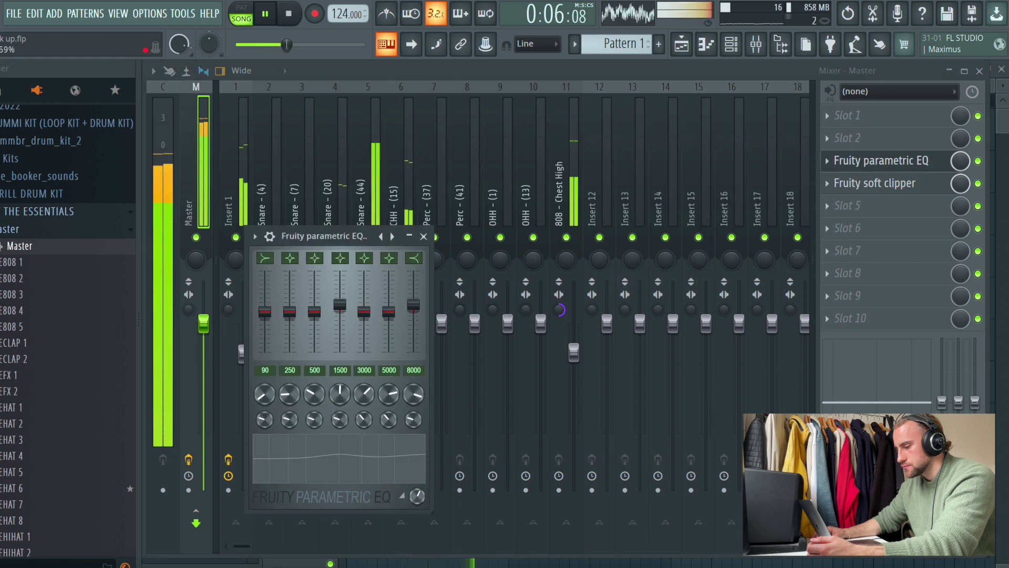
click(409, 204)
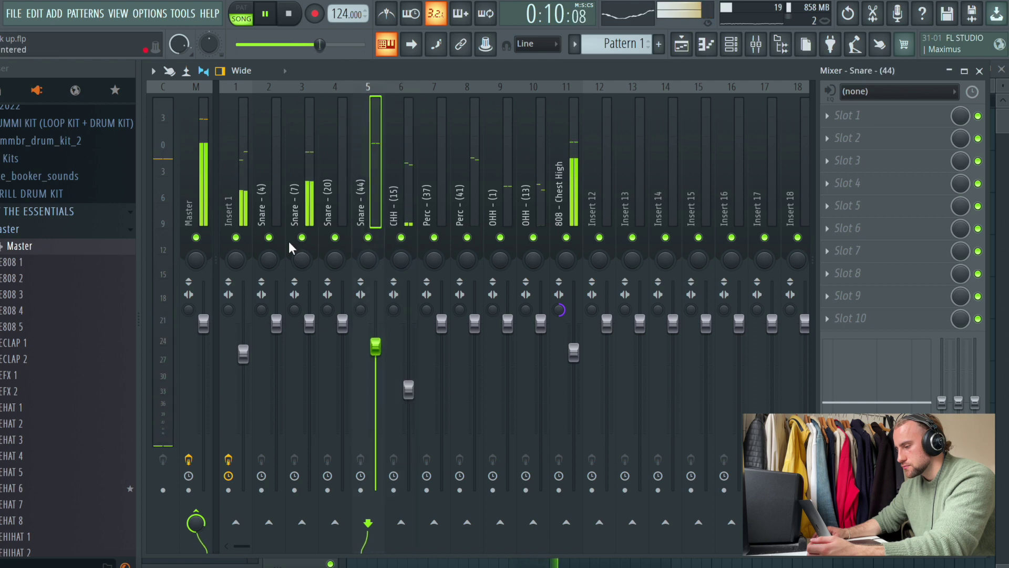
Check the ValhallaVintageVerb settings on Insert 1 and lower that track's level to about -4.6 dB
click(243, 155)
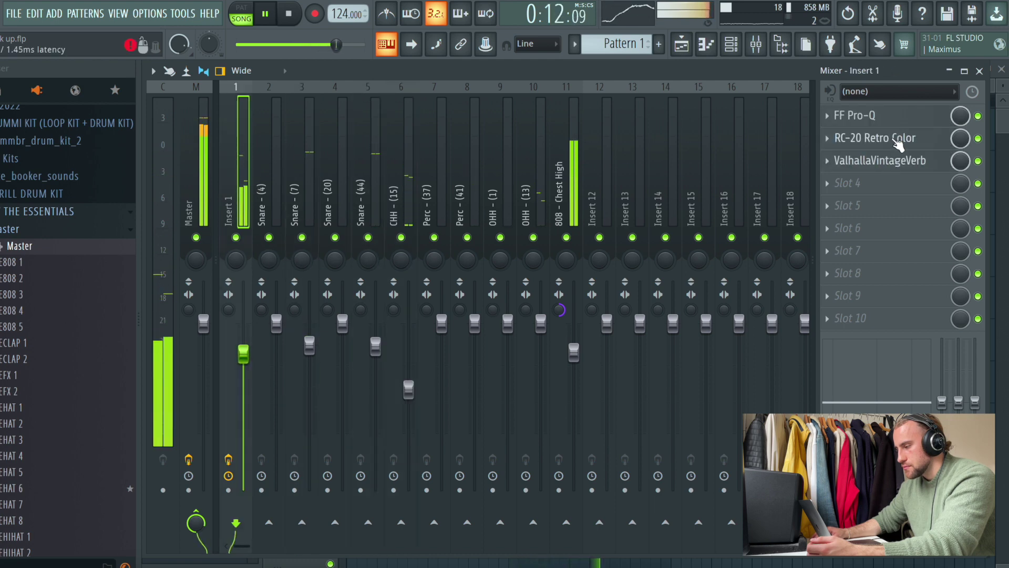
click(853, 164)
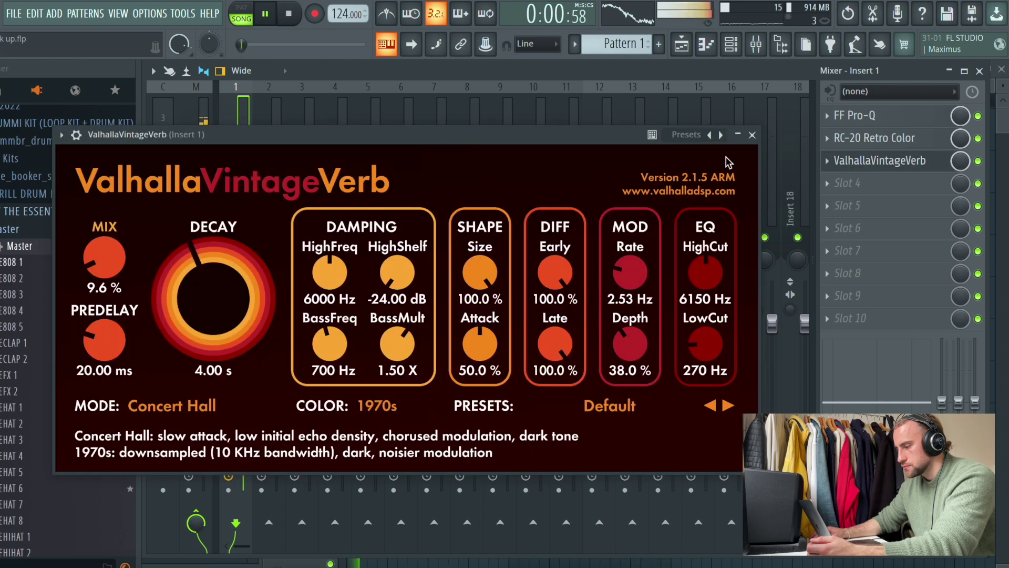
click(753, 135)
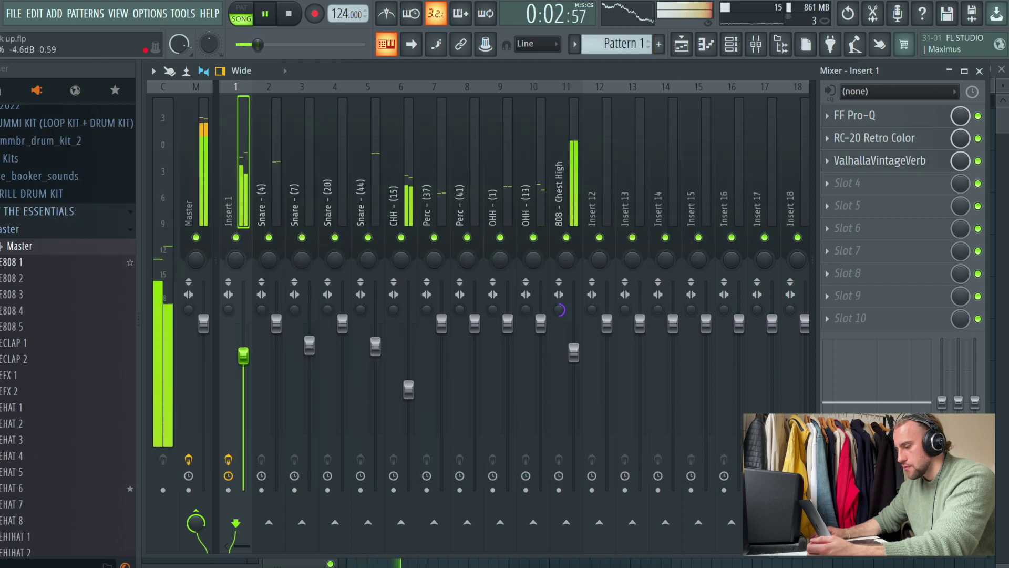
Return to the playlist and save the project
click(691, 46)
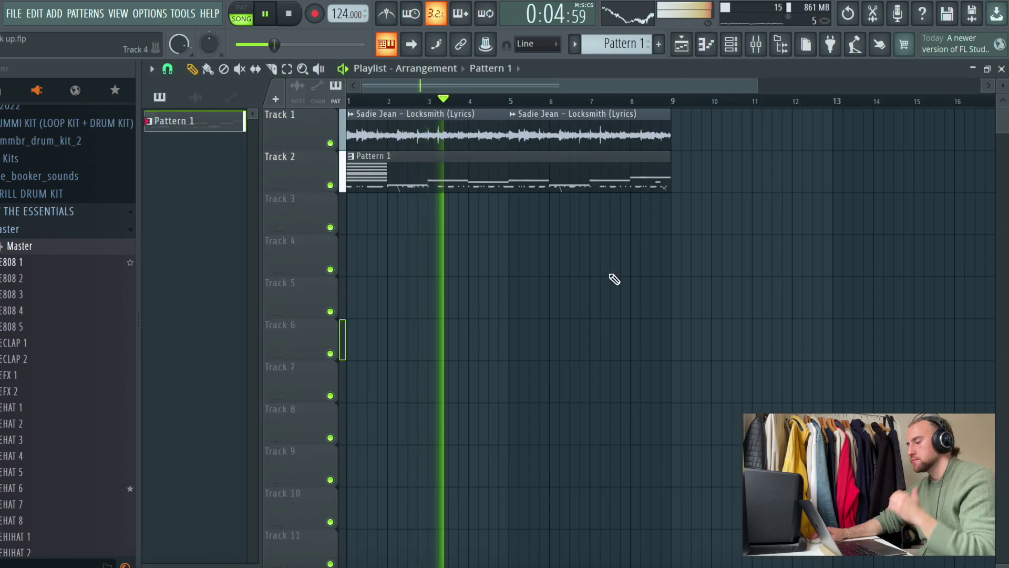
click(15, 14)
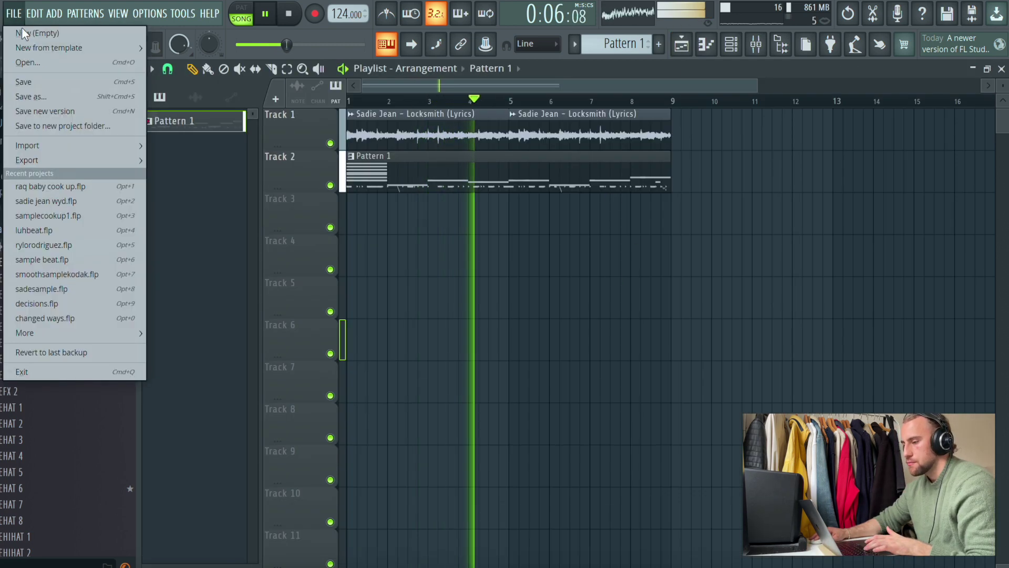
click(37, 78)
Place another four-bar Sadie Jean - Locksmith (Lyrics) clip on Track 3 starting at bar 9
click(665, 134)
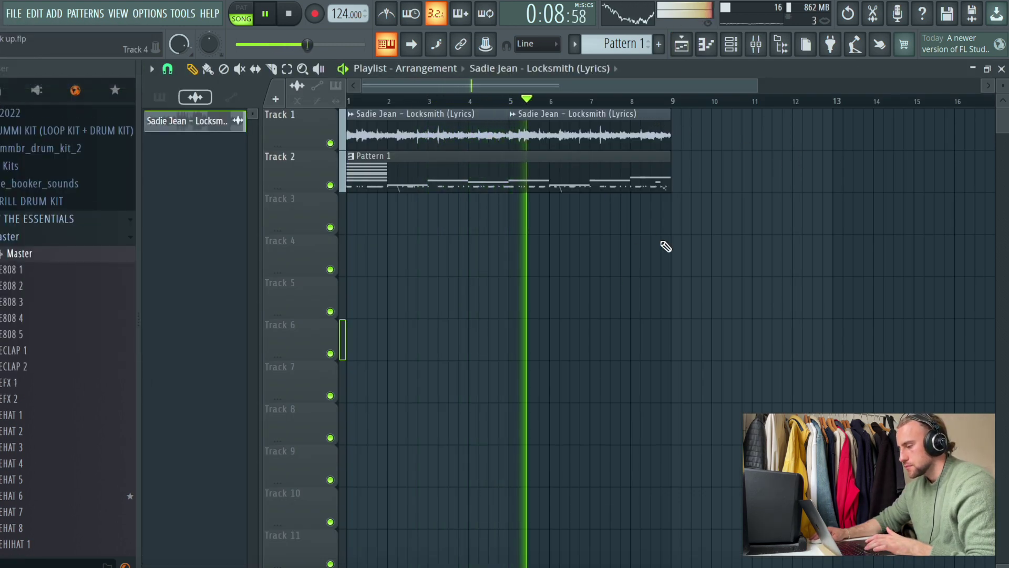
click(681, 227)
scroll(699, 194, down, 3)
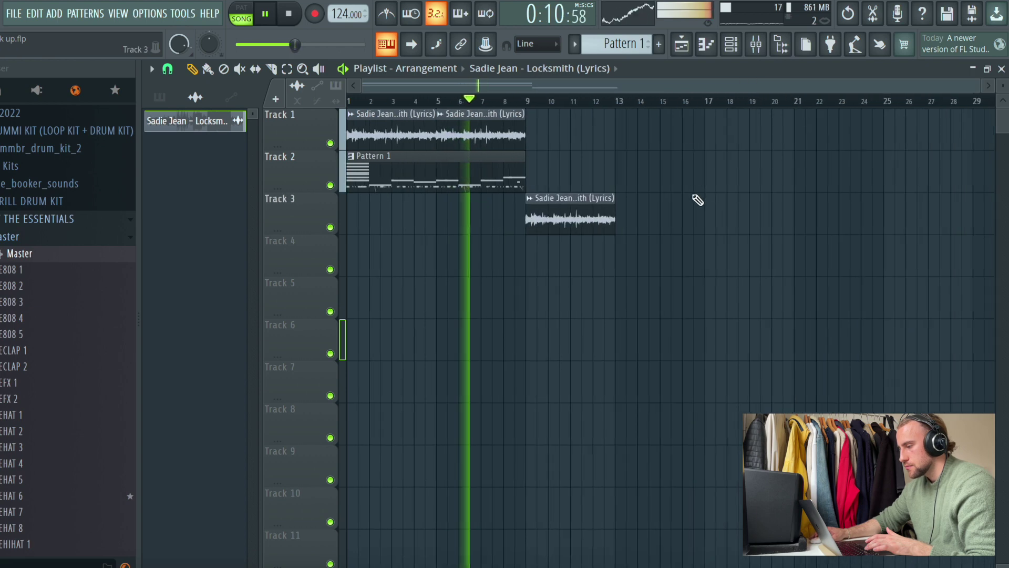
Extend the sample clip on Track 3 and trim its start to bar 13
drag(614, 219, 850, 220)
click(619, 101)
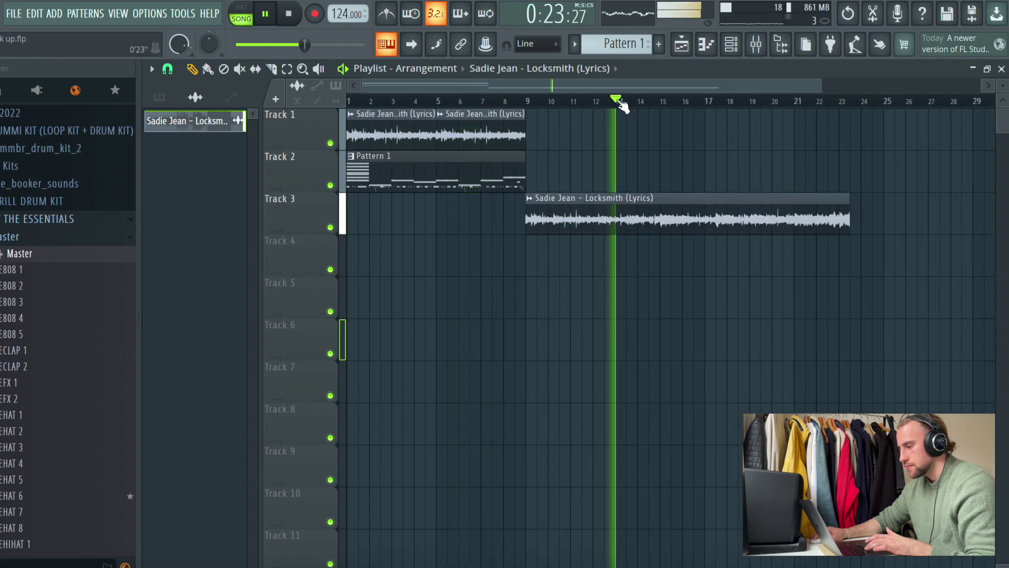
drag(529, 227, 616, 243)
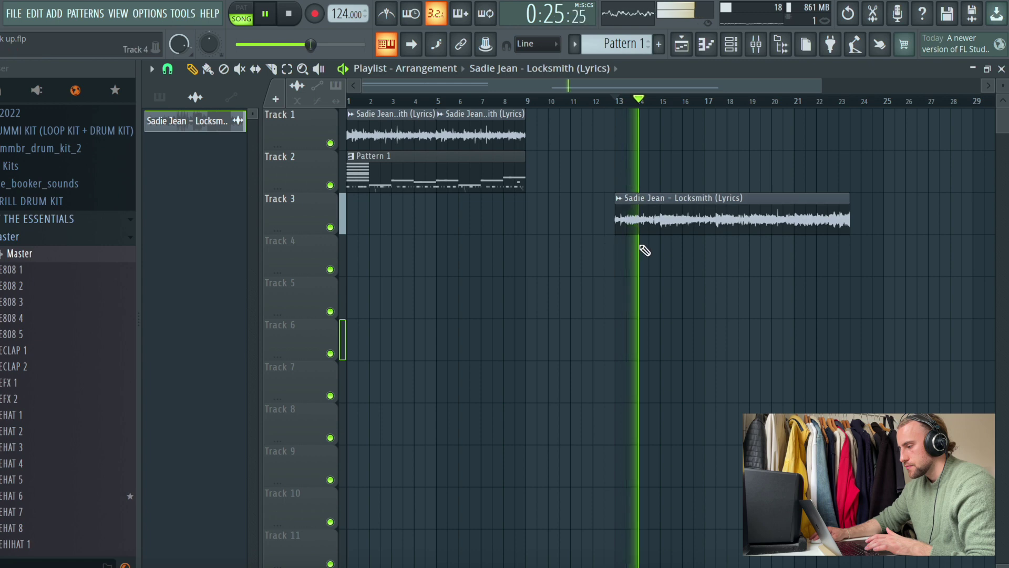
Lengthen the Track 3 sample clip to about bar 42 and slice it at bars 21 and 29
drag(847, 222, 893, 229)
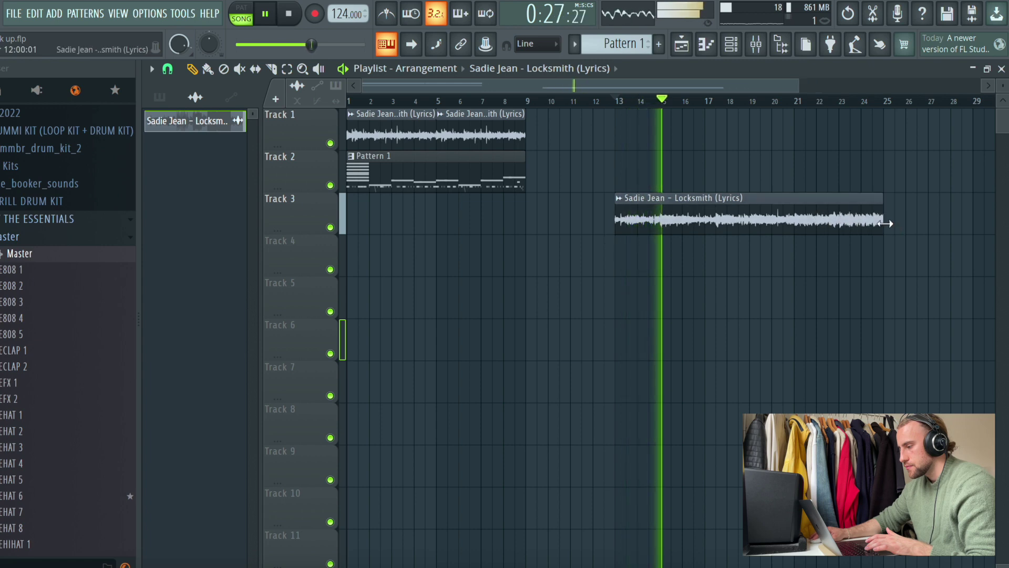
scroll(797, 104, down, 2)
drag(727, 220, 866, 226)
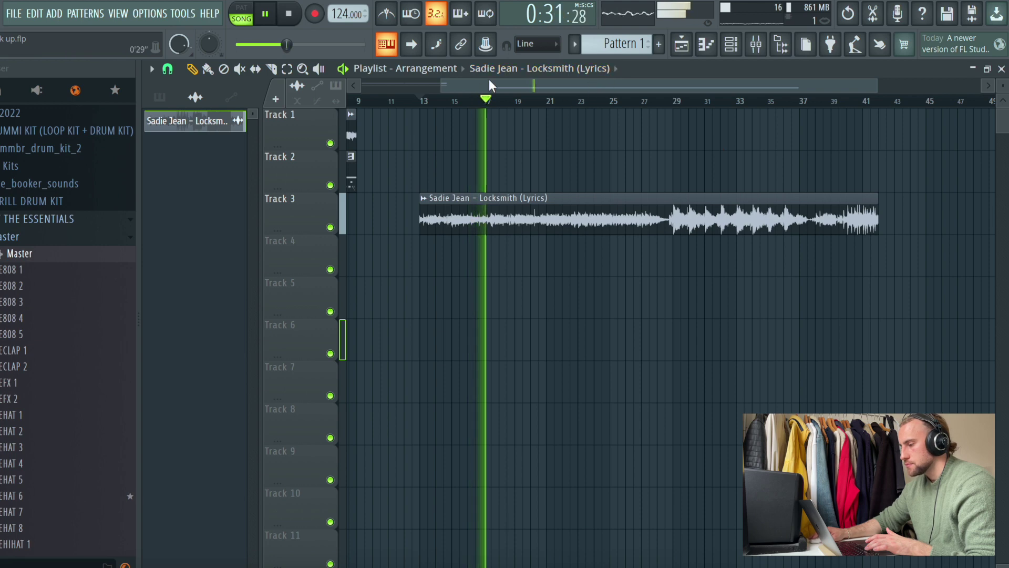
drag(490, 85, 303, 86)
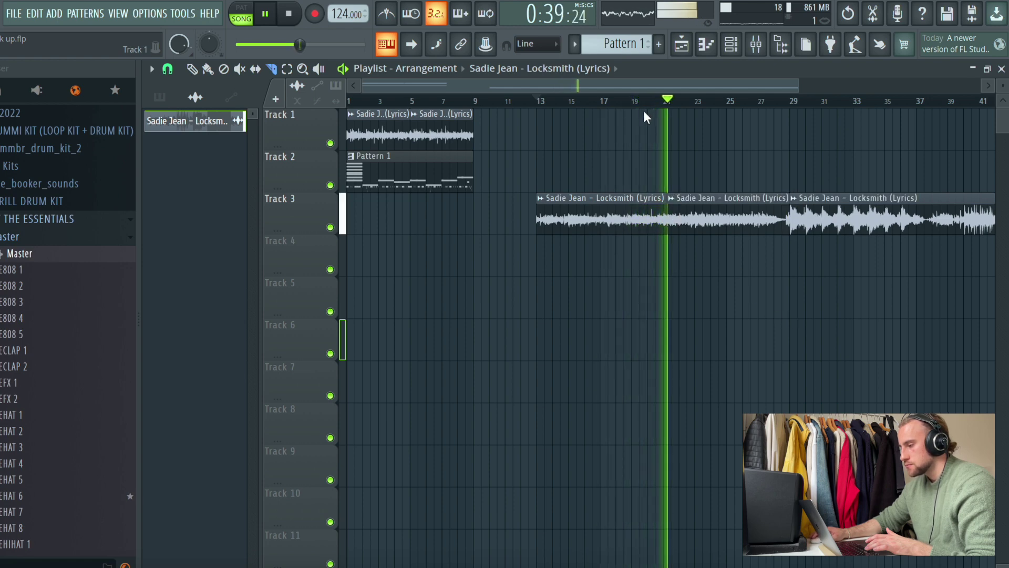
scroll(642, 100, down, 3)
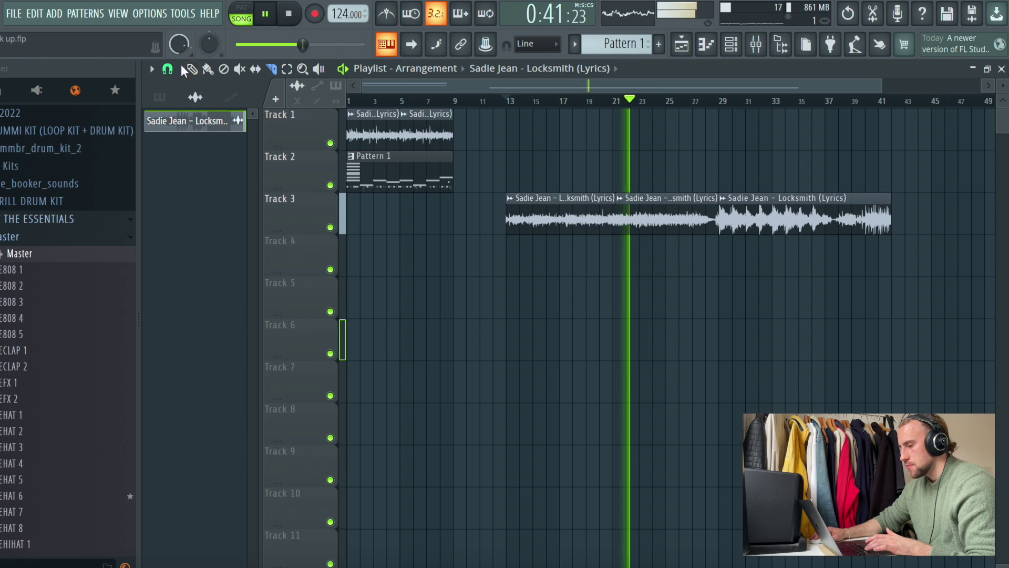
Extend the last Track 3 clip to the end of the sample, about bar 74, and slice it at bar 37
drag(888, 227, 915, 207)
scroll(731, 113, down, 3)
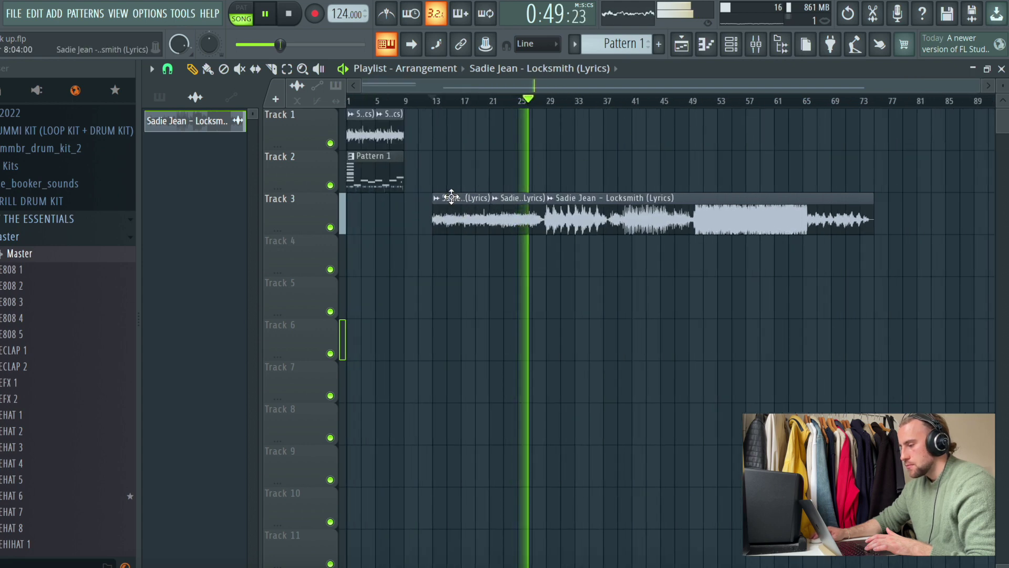
scroll(445, 98, up, 1)
drag(434, 87, 376, 88)
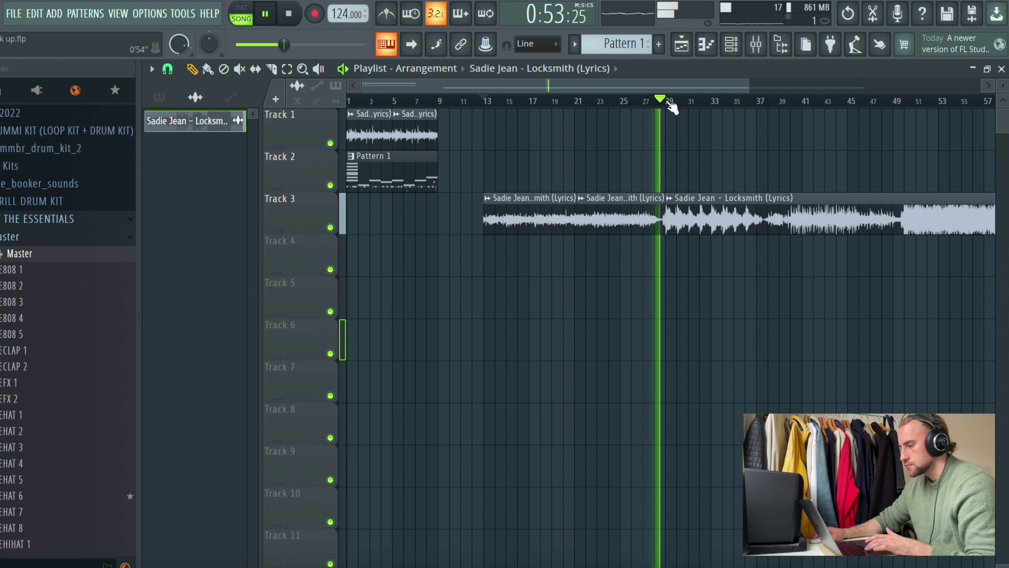
click(271, 69)
drag(759, 254, 758, 192)
click(193, 69)
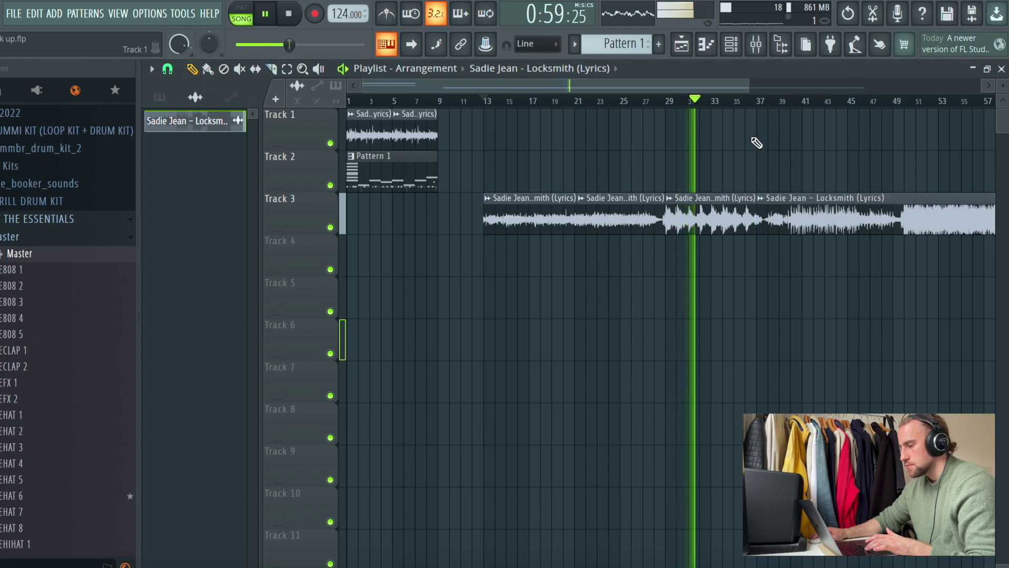
Listen to the sample's sections on Track 3 from bar 37 onward, the ending near bar 65, and the slice at bar 29
click(757, 100)
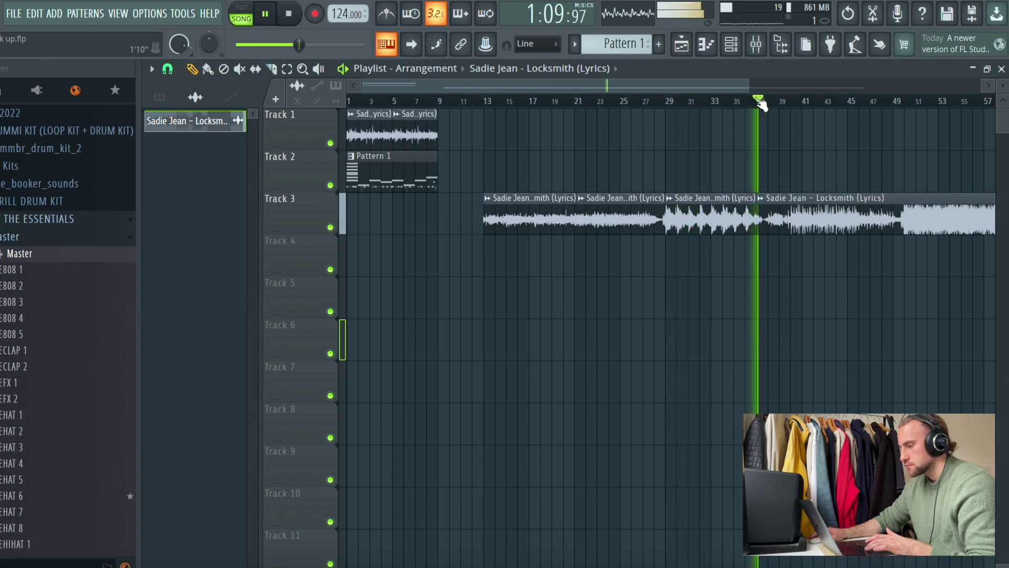
scroll(758, 100, down, 1)
click(766, 100)
scroll(771, 101, down, 1)
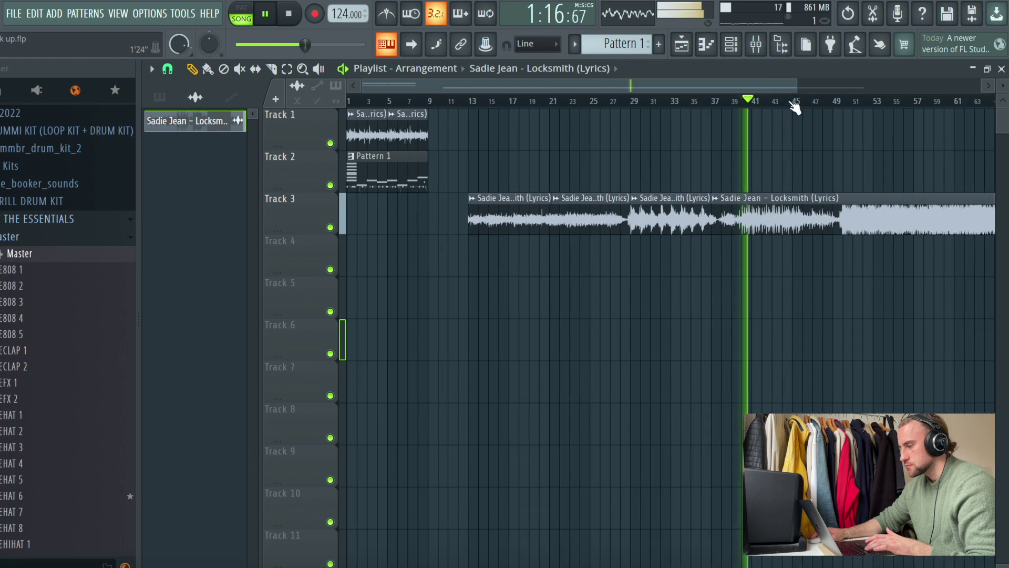
click(794, 103)
scroll(794, 103, down, 1)
click(811, 101)
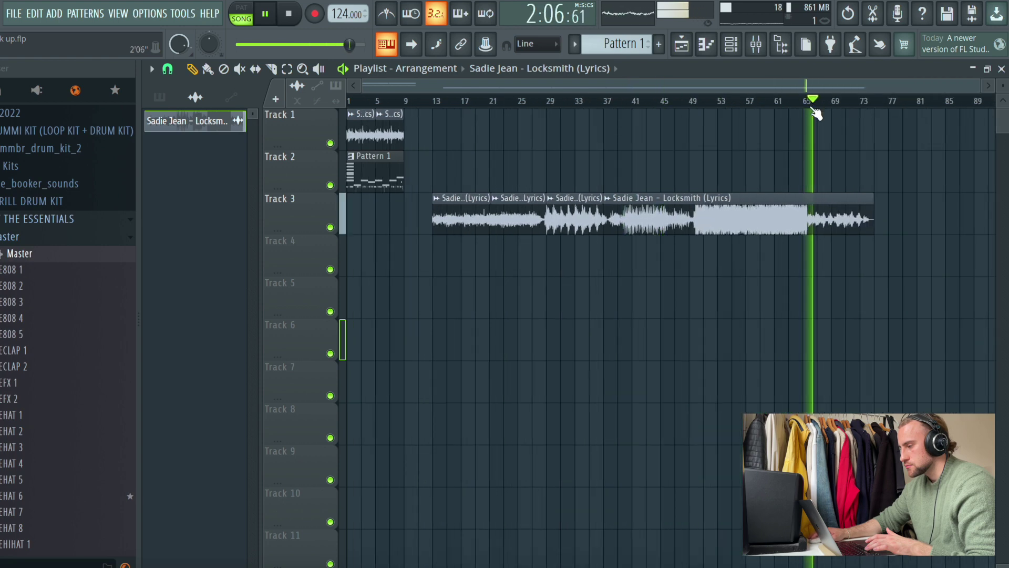
click(813, 103)
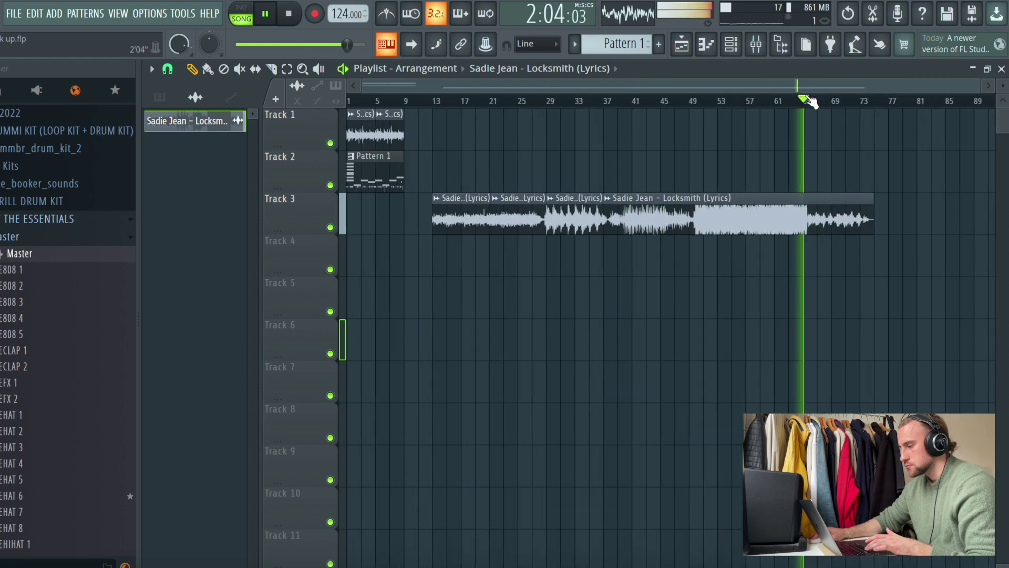
click(550, 101)
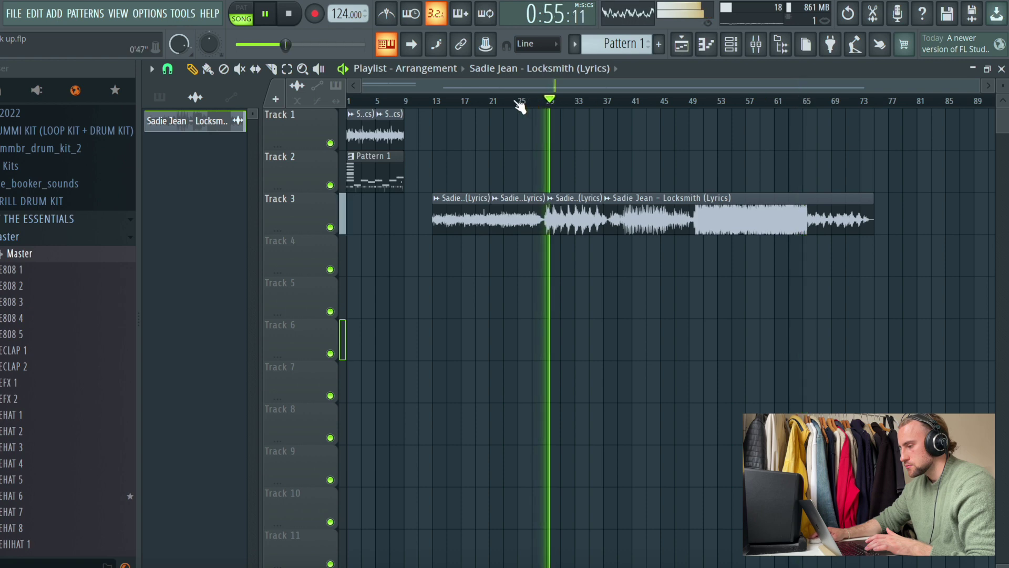
scroll(480, 101, up, 4)
scroll(232, 99, left, 4)
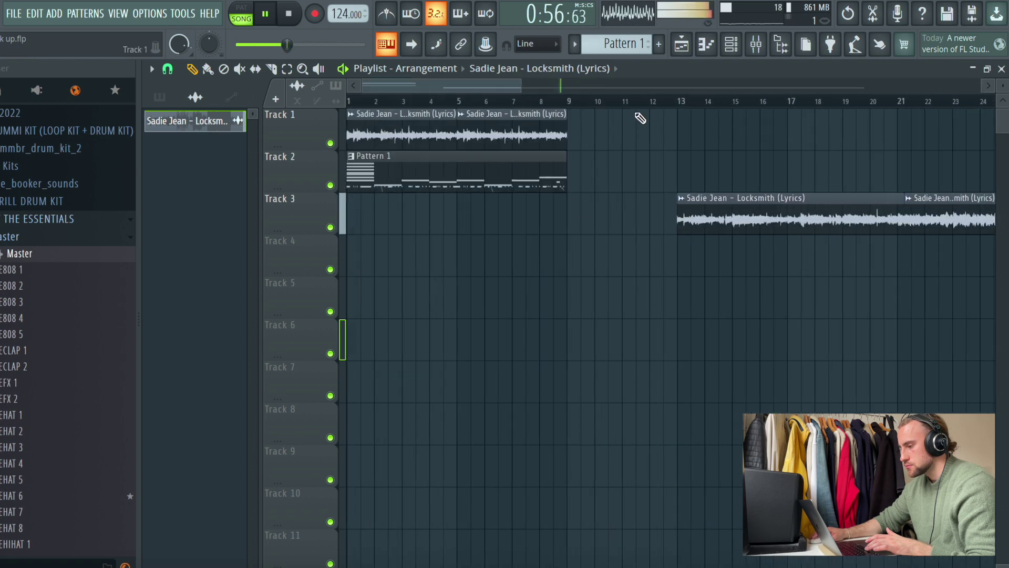
Play the sample from bar 13 and delete the Track 3 slice between bars 21 and 29
click(680, 105)
scroll(679, 105, down, 4)
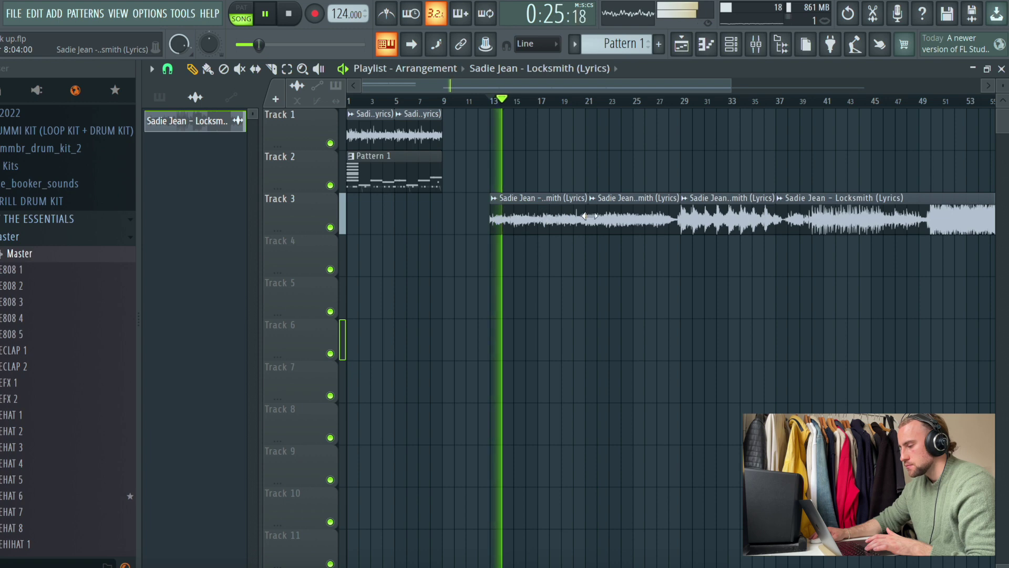
right_click(602, 223)
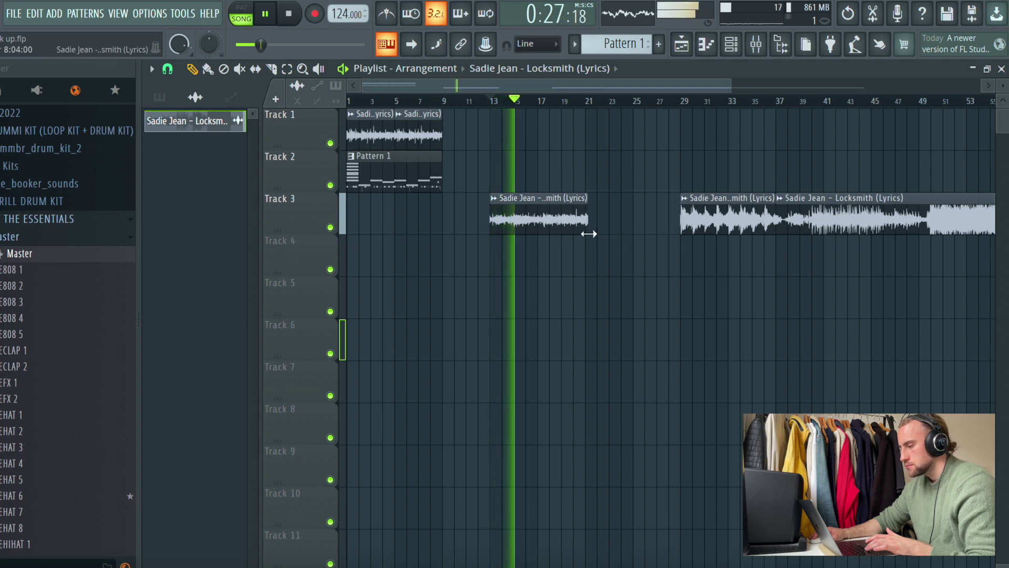
Move the Track 1 audio clips and the Track 2 Pattern 1 clip together to start at bar 9
drag(471, 217, 256, 92)
click(193, 68)
drag(378, 171, 477, 184)
key(space)
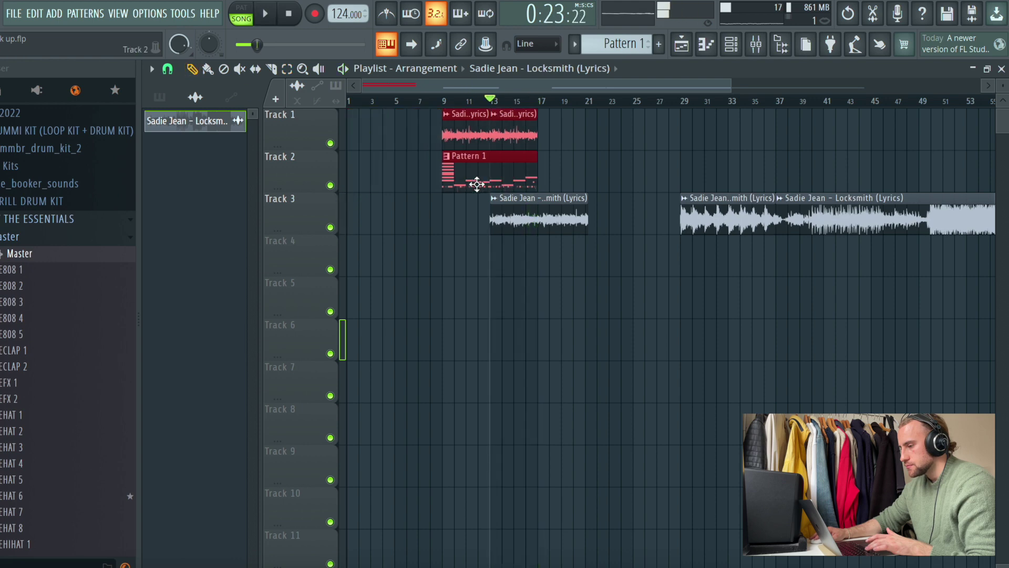
click(477, 184)
Move the first Track 3 slice to bar 1 and trim its end to bar 9
drag(495, 221, 352, 221)
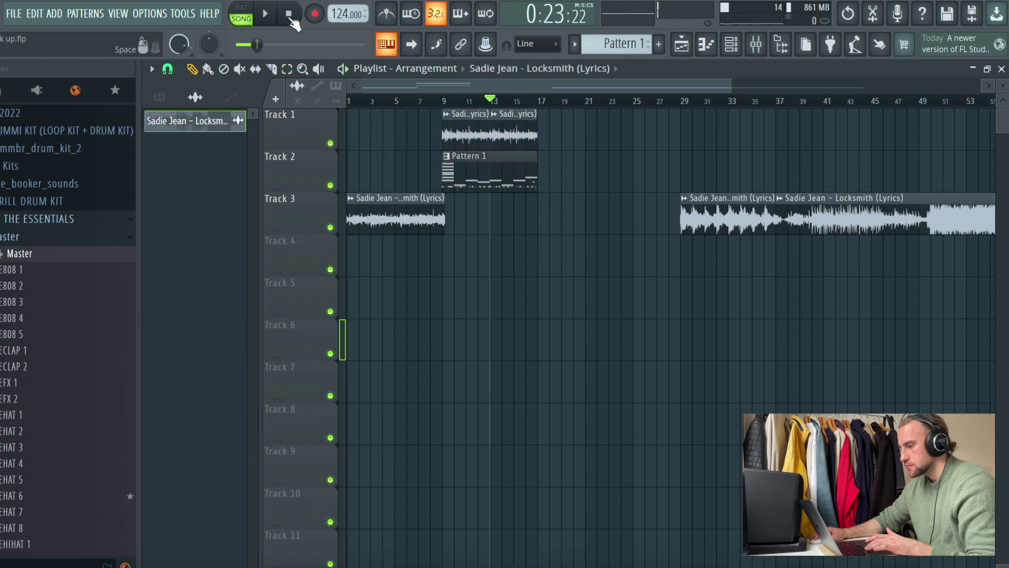
scroll(437, 103, up, 8)
click(435, 101)
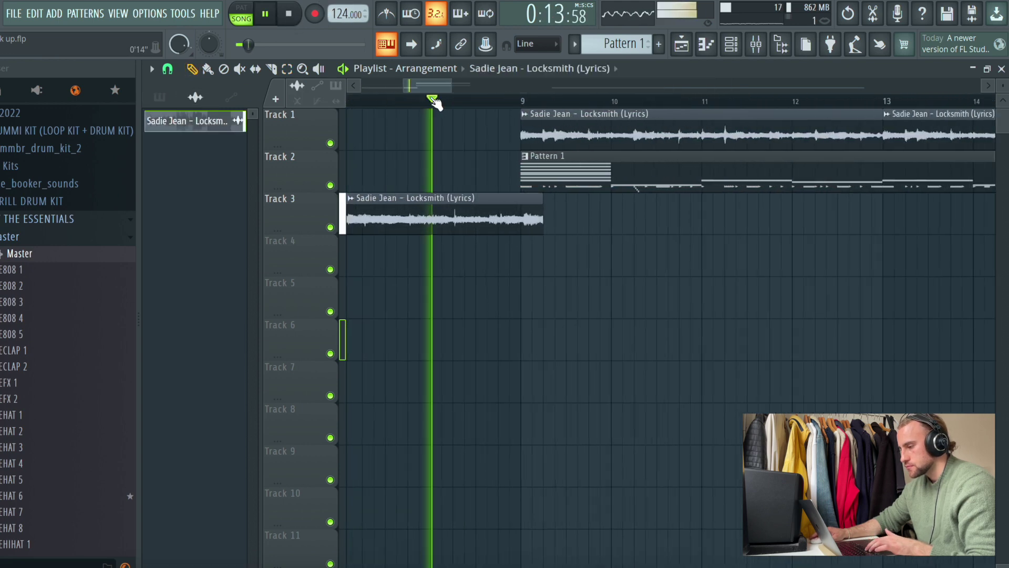
drag(542, 220, 516, 226)
scroll(430, 88, down, 6)
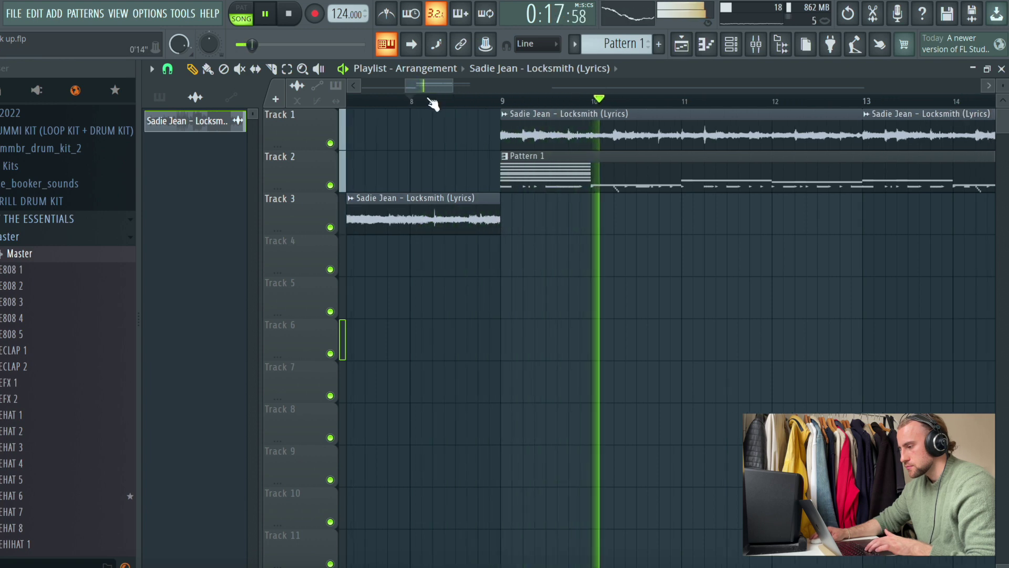
Restart playback from the beginning of the arrangement to hear the intro
drag(430, 86, 408, 90)
click(289, 14)
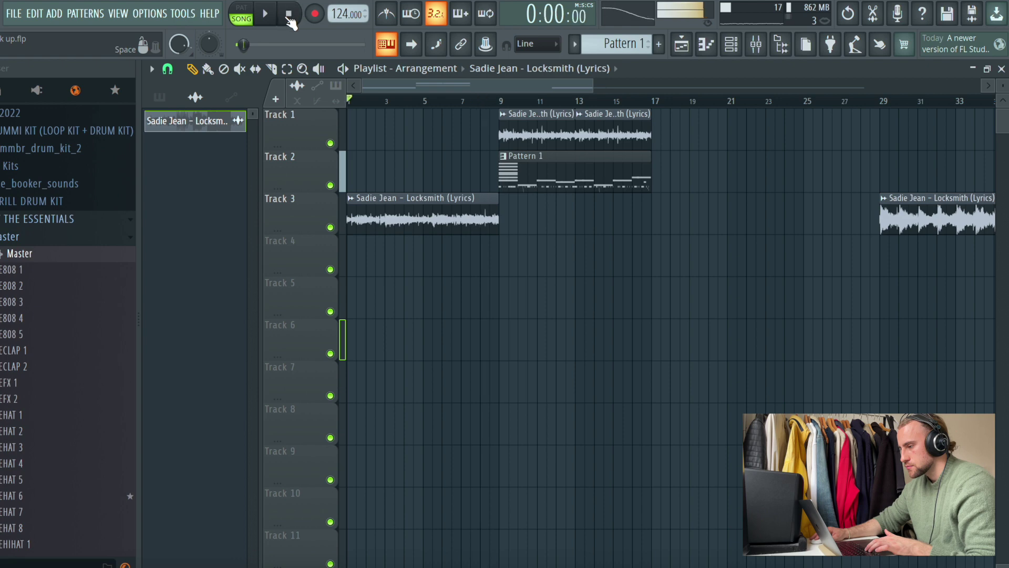
click(288, 14)
key(space)
Trim the last Track 3 clip to start at about bar 66 and move the remaining ending to bar 1 of muted Track 6
scroll(473, 110, down, 4)
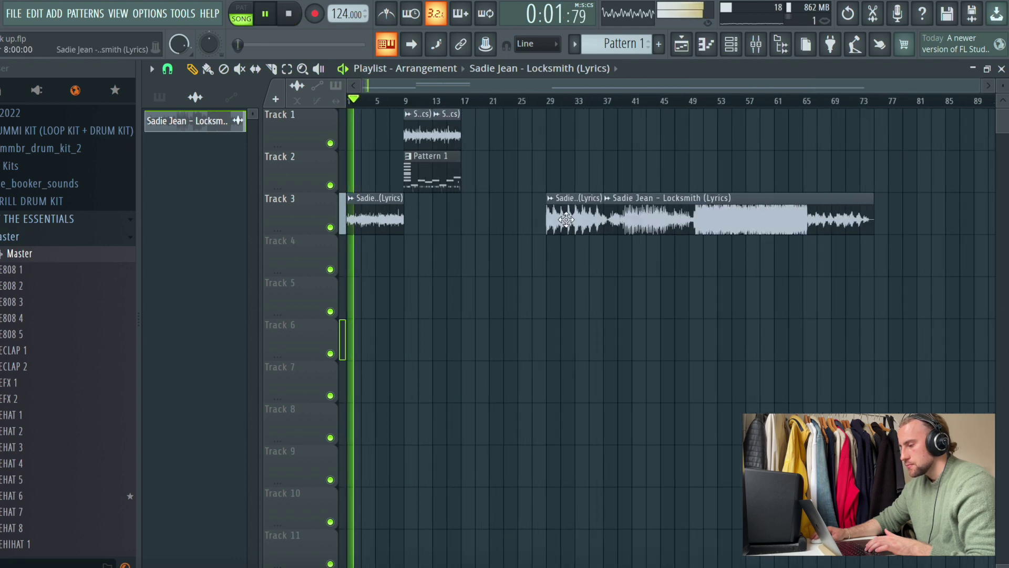
drag(607, 220, 817, 232)
click(799, 247)
right_click(799, 248)
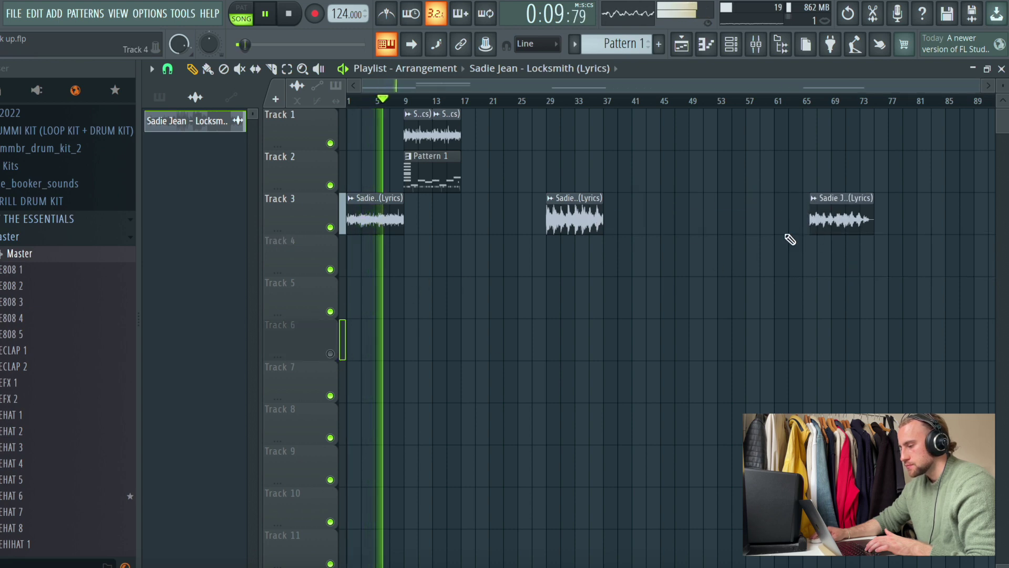
drag(838, 212, 368, 345)
Move the Track 3 slice at bar 29 to bar 51, and duplicate the Track 1 and Track 2 clips at bar 17
drag(587, 225, 746, 225)
drag(484, 195, 405, 109)
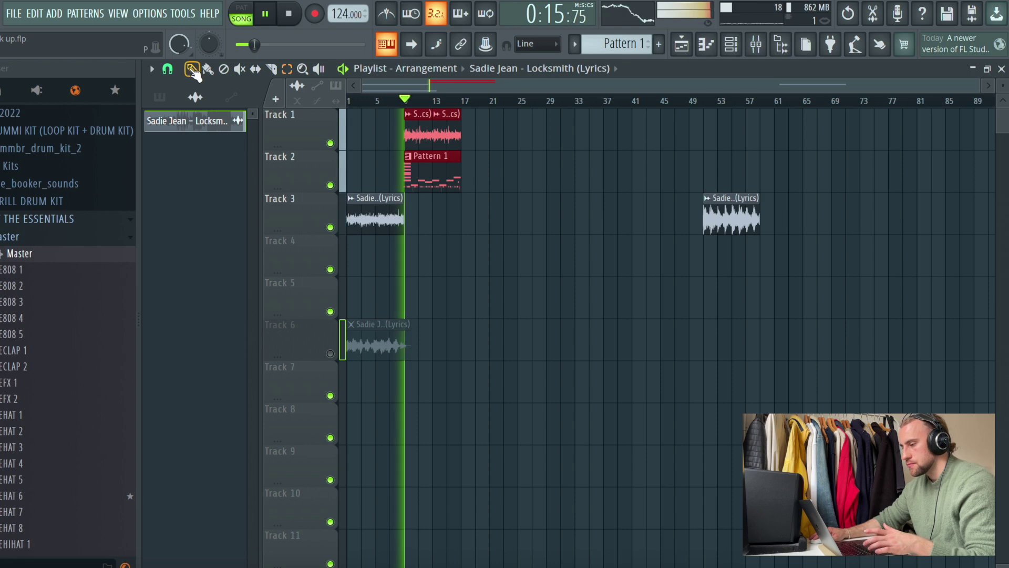
key(ctrl+b)
Examine closely how the Track 1 and Track 2 clips line up at bars 17 and 25
scroll(462, 103, up, 5)
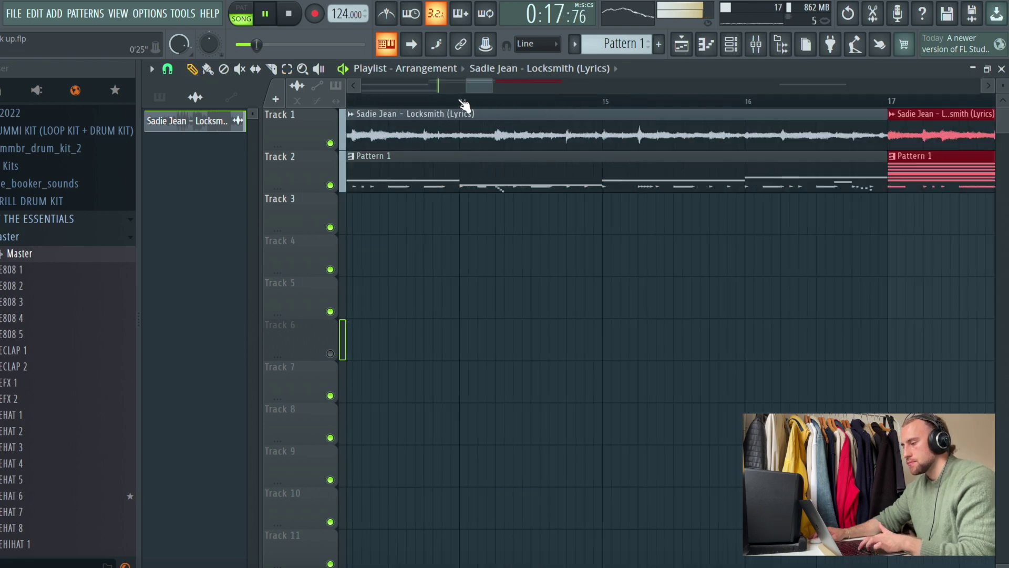
scroll(721, 103, down, 4)
scroll(720, 103, up, 1)
scroll(724, 105, up, 3)
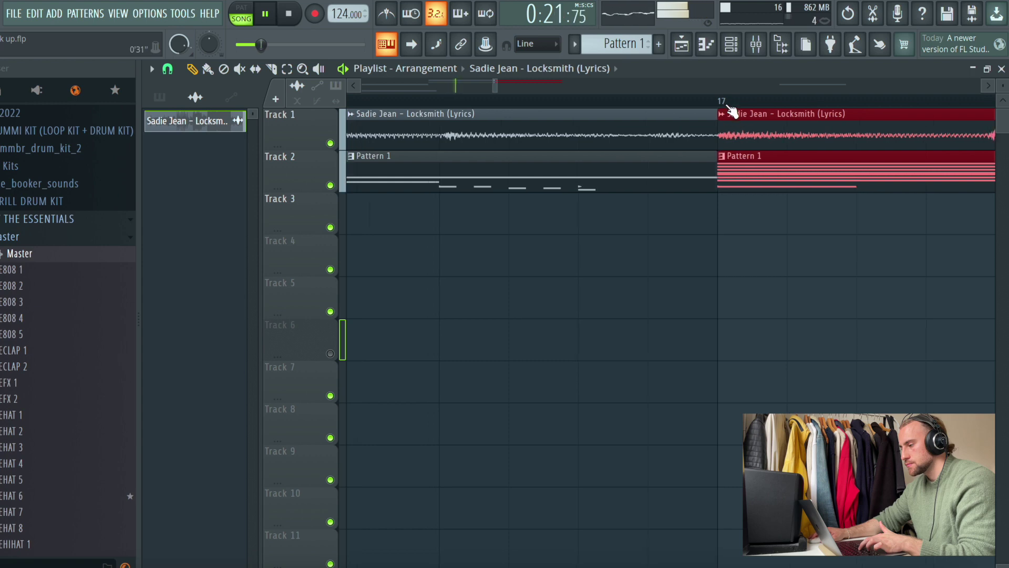
scroll(721, 110, down, 5)
scroll(668, 107, down, 3)
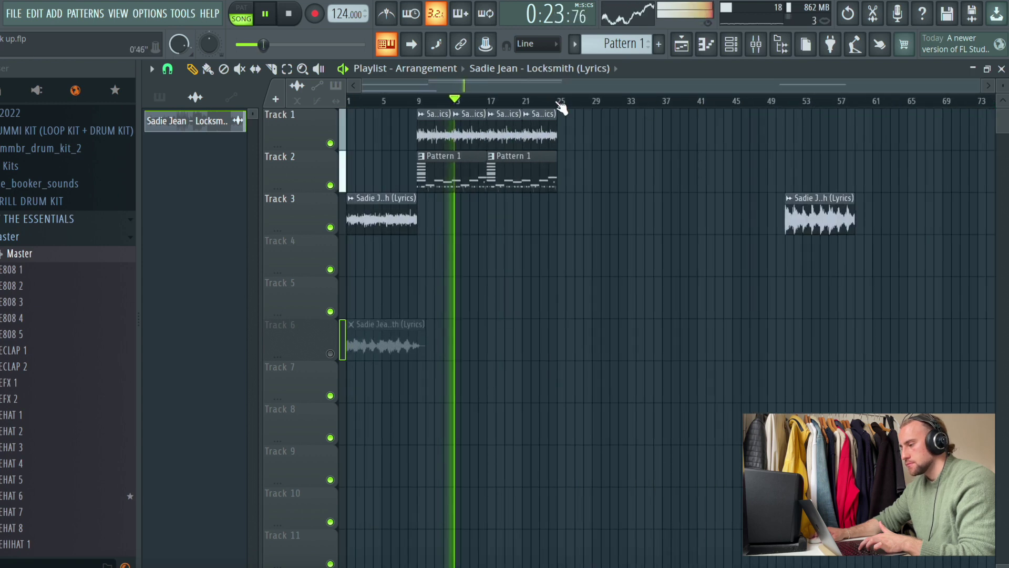
scroll(563, 108, up, 5)
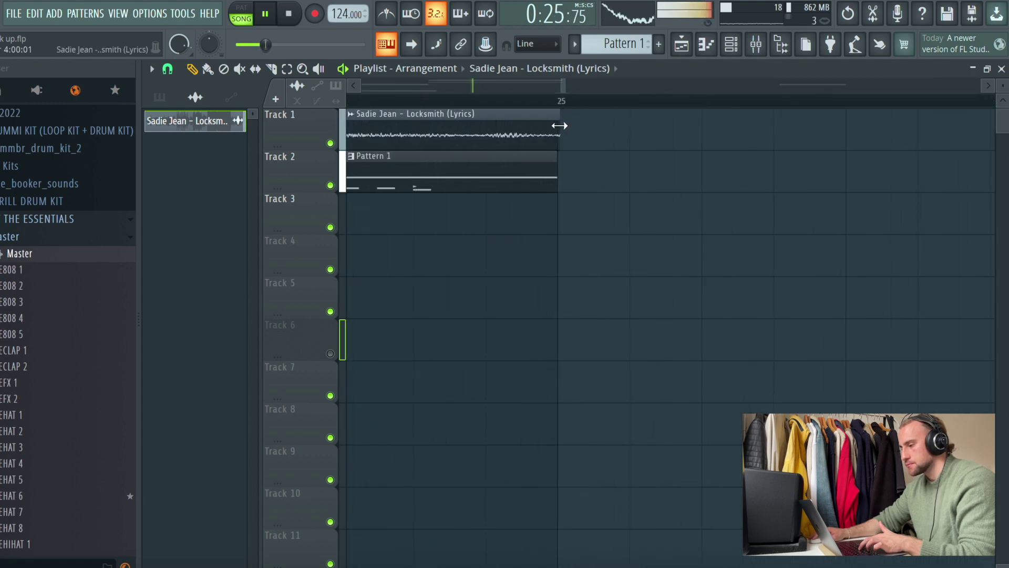
scroll(557, 121, down, 5)
Duplicate the Track 1 and Track 2 clips up to bar 57, and delete the Pattern 1 copies after bar 41
click(286, 69)
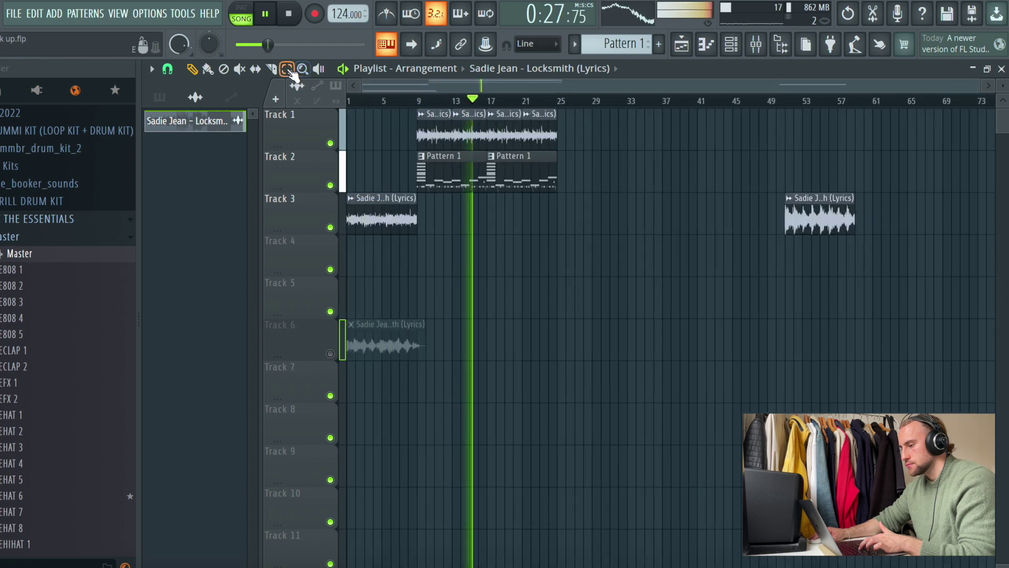
drag(574, 134, 396, 181)
key(ctrl+b)
mouse_move(742, 113)
mouse_down()
mouse_move(737, 131)
mouse_move(563, 194)
mouse_move(567, 185)
mouse_up()
key(ctrl+b)
click(192, 69)
key(ctrl+d)
right_click(747, 175)
right_click(810, 176)
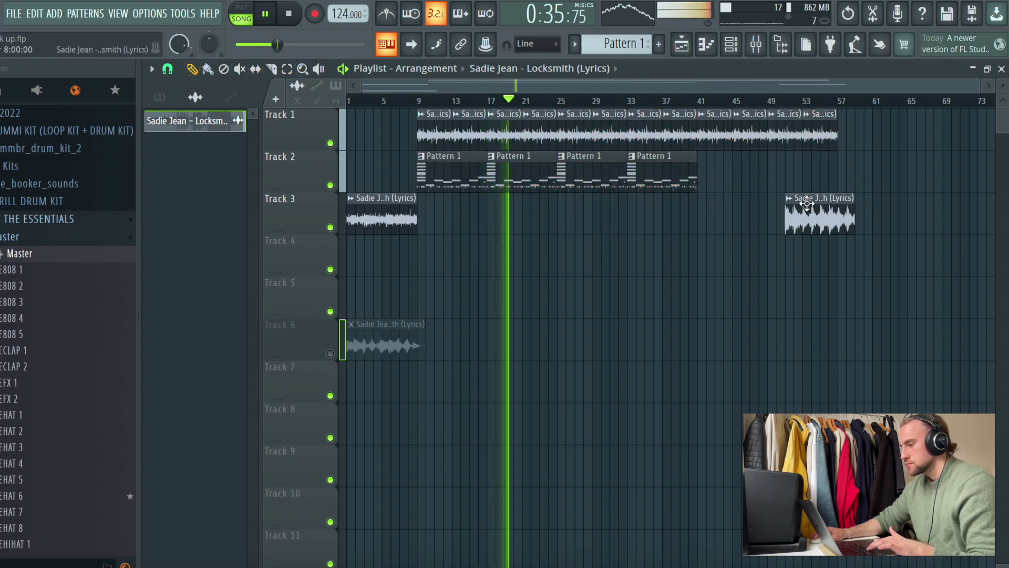
Move the bar 51 sample slice to Track 4 and place two back-to-back copies of it from bar 41 to bar 57
drag(807, 209, 804, 250)
click(702, 103)
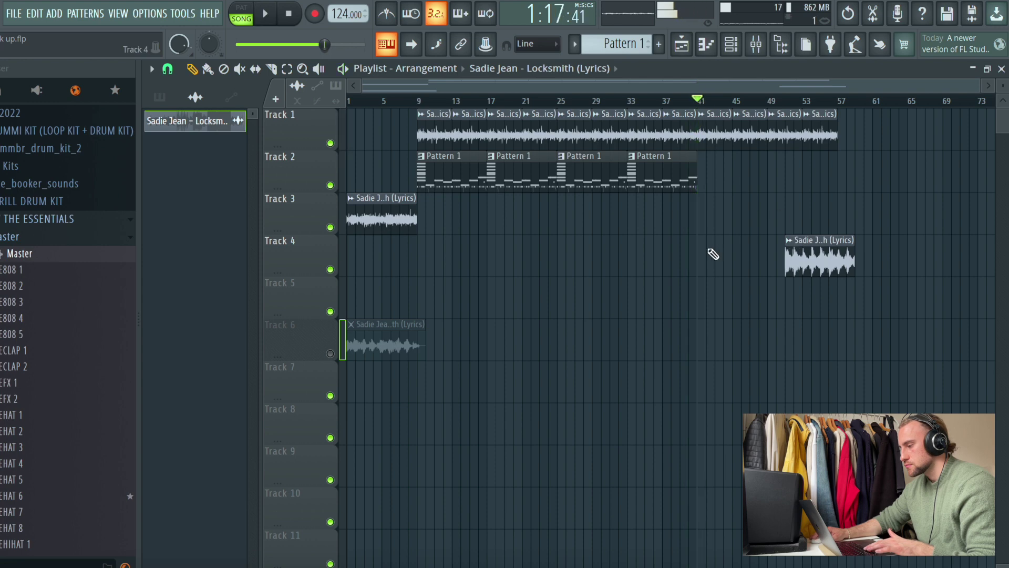
click(728, 260)
right_click(794, 258)
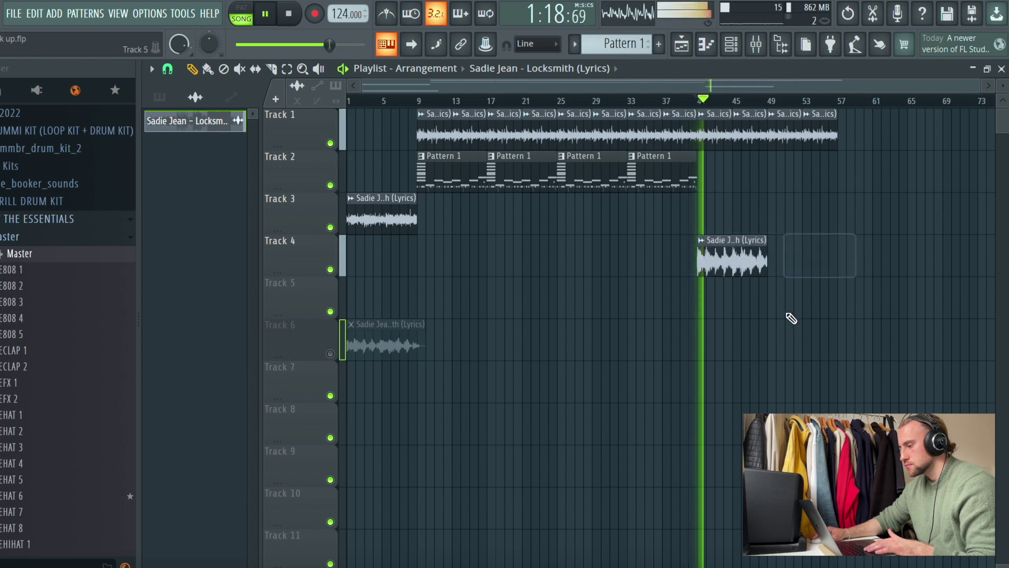
click(762, 260)
drag(765, 276, 773, 273)
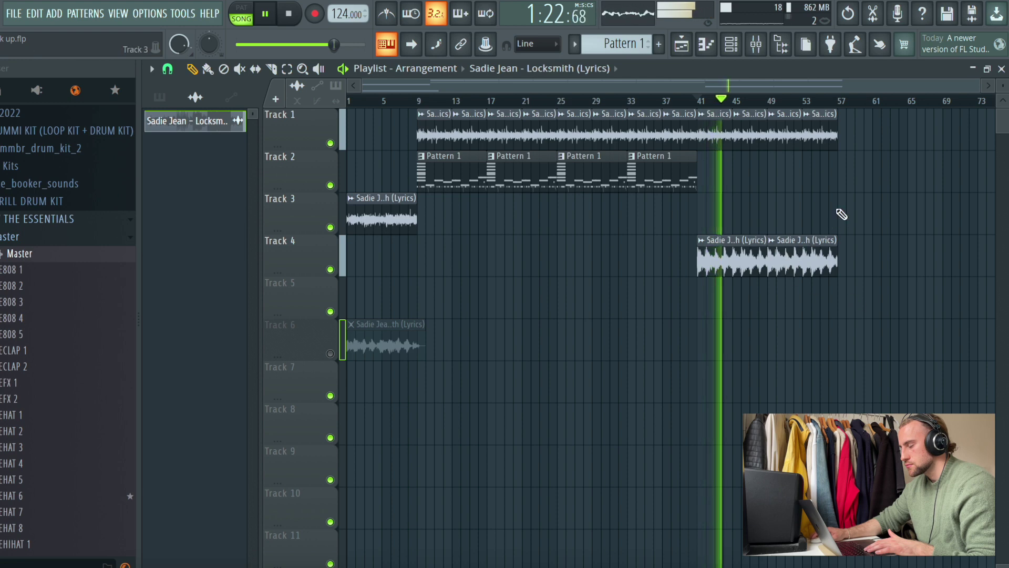
Open the Track 4 sample slice's channel settings and load Edison into slot 4 of mixer Insert 1
double_click(815, 242)
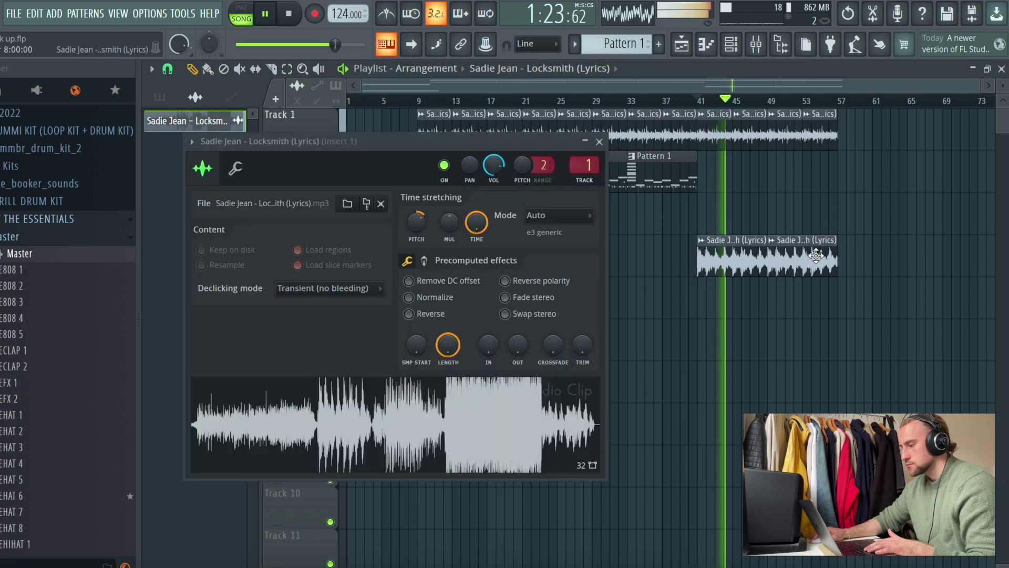
click(758, 51)
key(space)
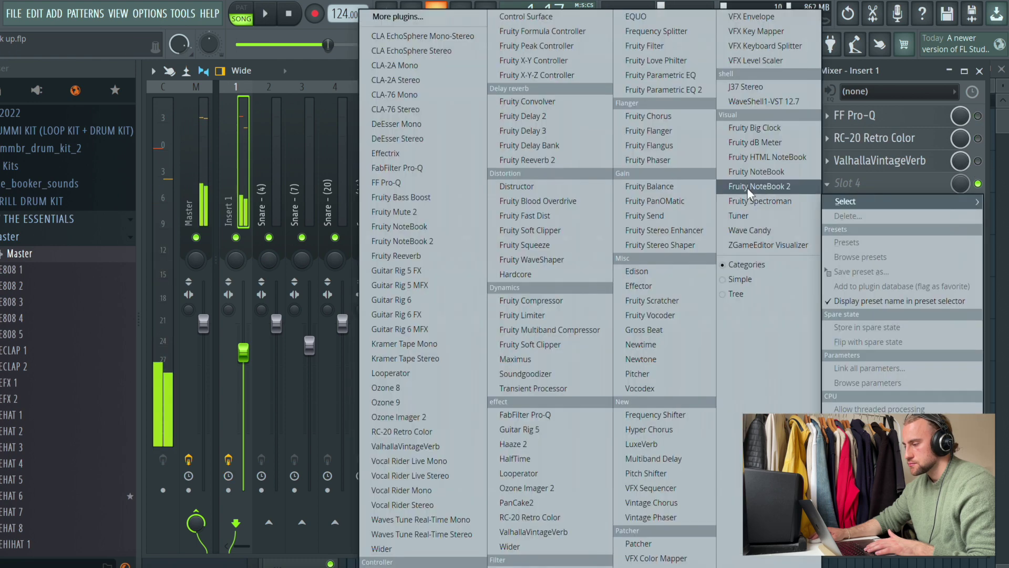
click(874, 184)
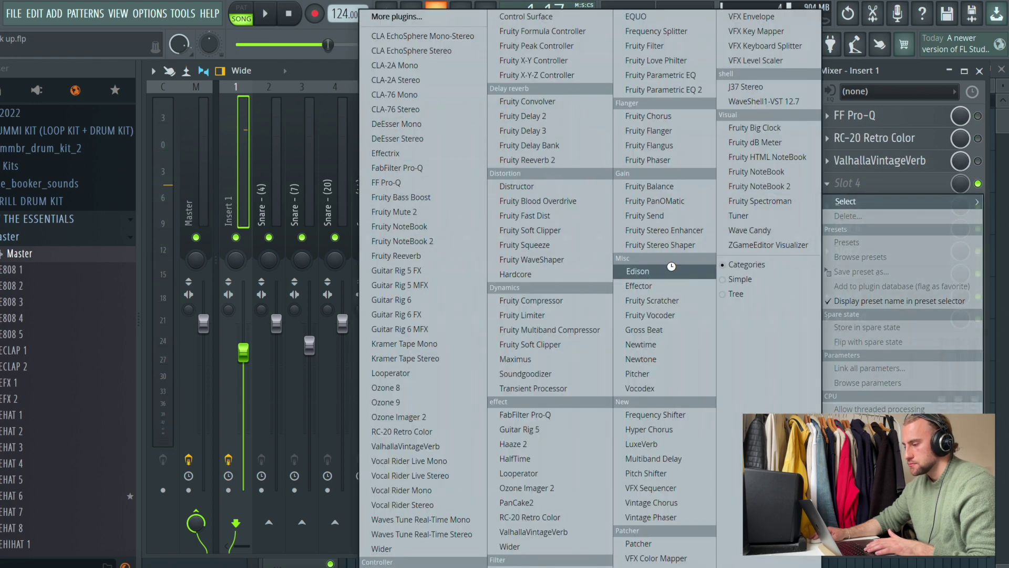
click(672, 266)
Mute Track 1 in the playlist, cue playback at bar 41, and return to Insert 1 in the mixer
click(681, 46)
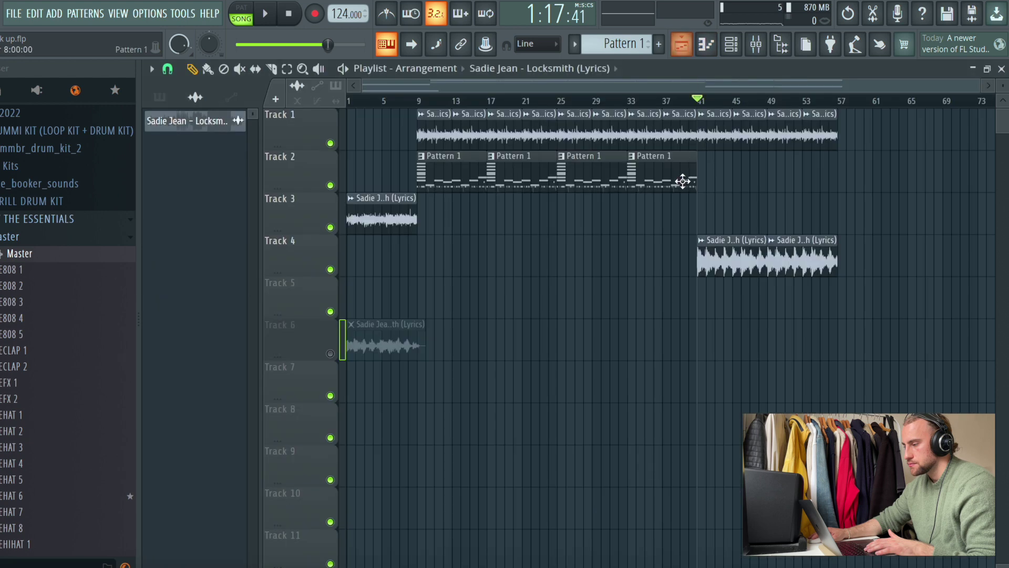
click(331, 144)
key(space)
double_click(709, 253)
key(space)
drag(493, 166, 493, 182)
key(space)
click(757, 46)
key(space)
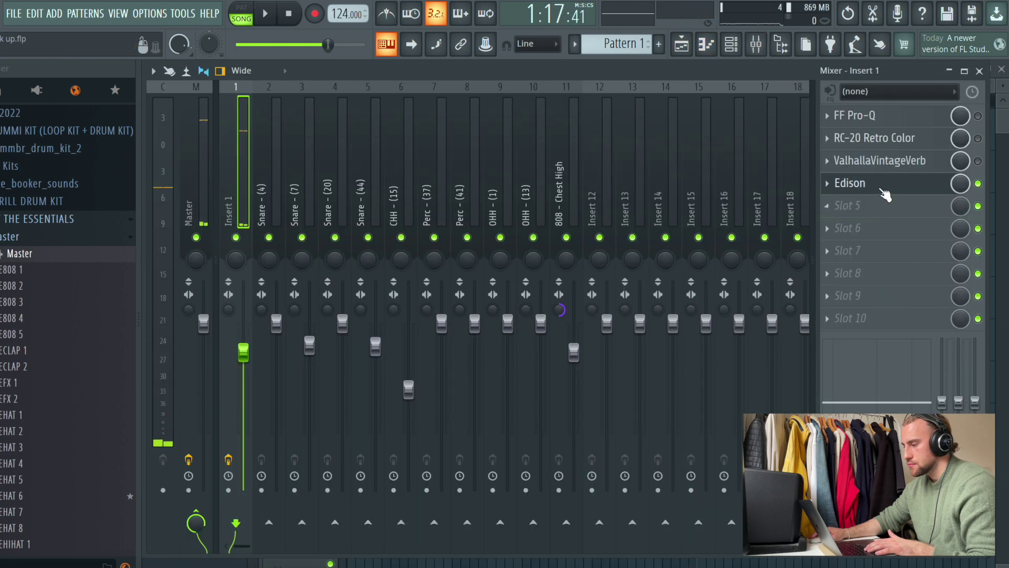
Record the Track 4 slice playing from bar 41 into Edison on Insert 1 for about 17 seconds
click(878, 184)
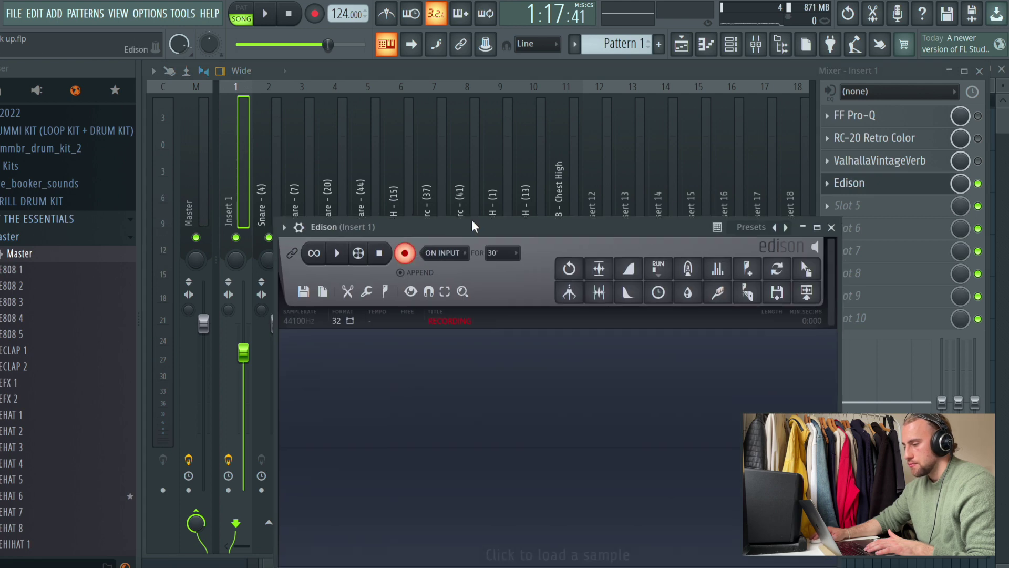
drag(473, 239, 383, 71)
click(275, 17)
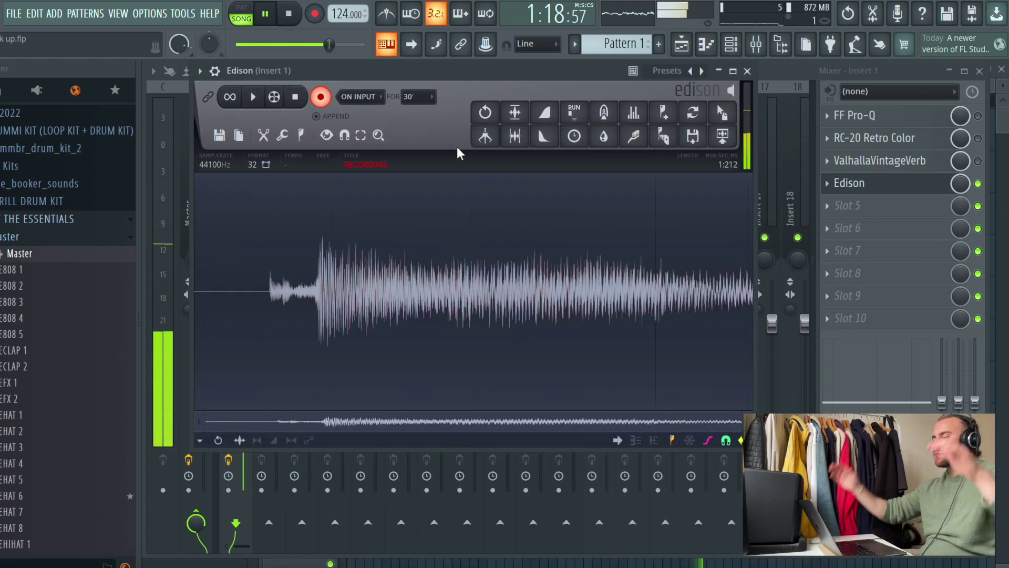
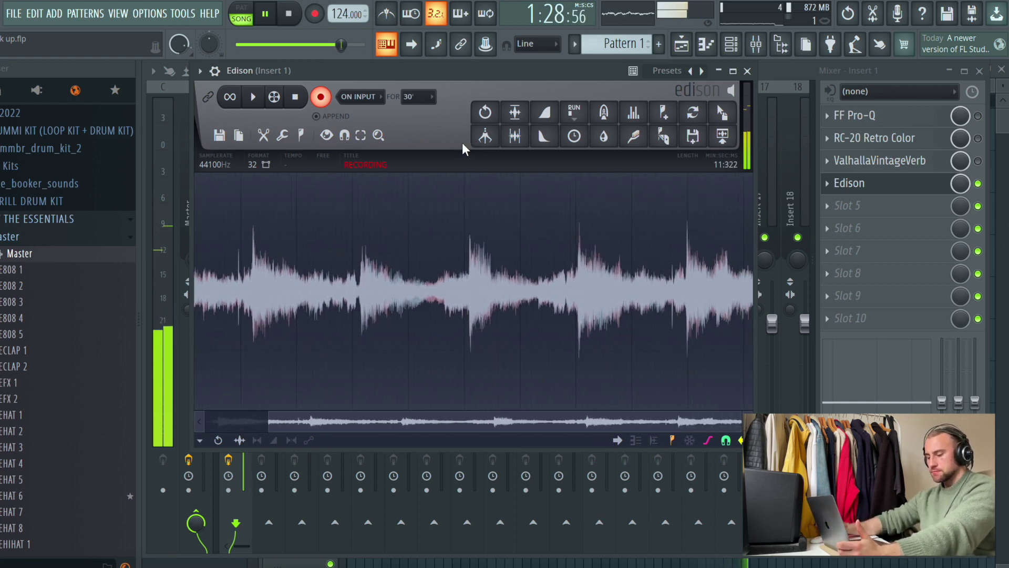
click(485, 112)
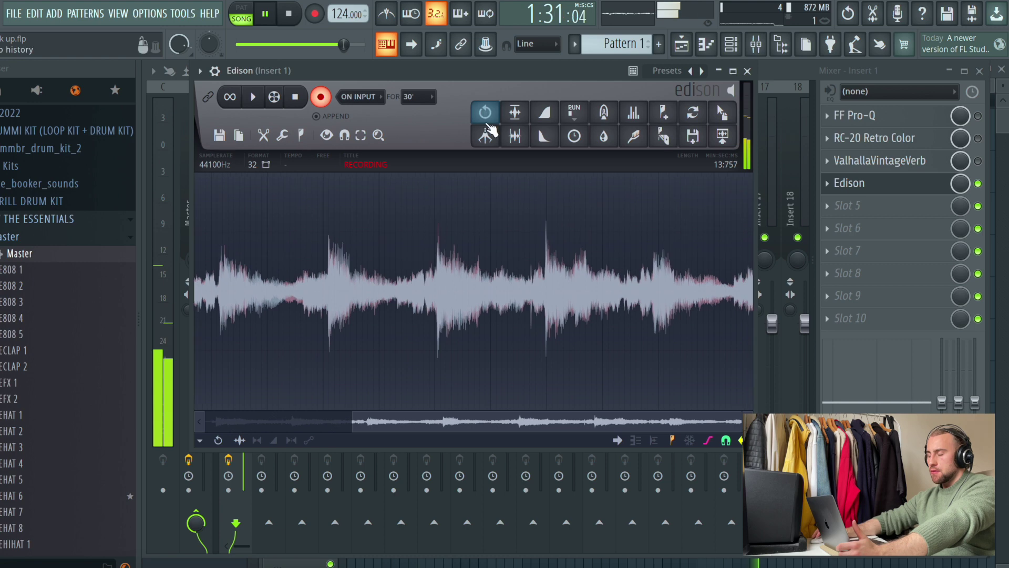
click(321, 97)
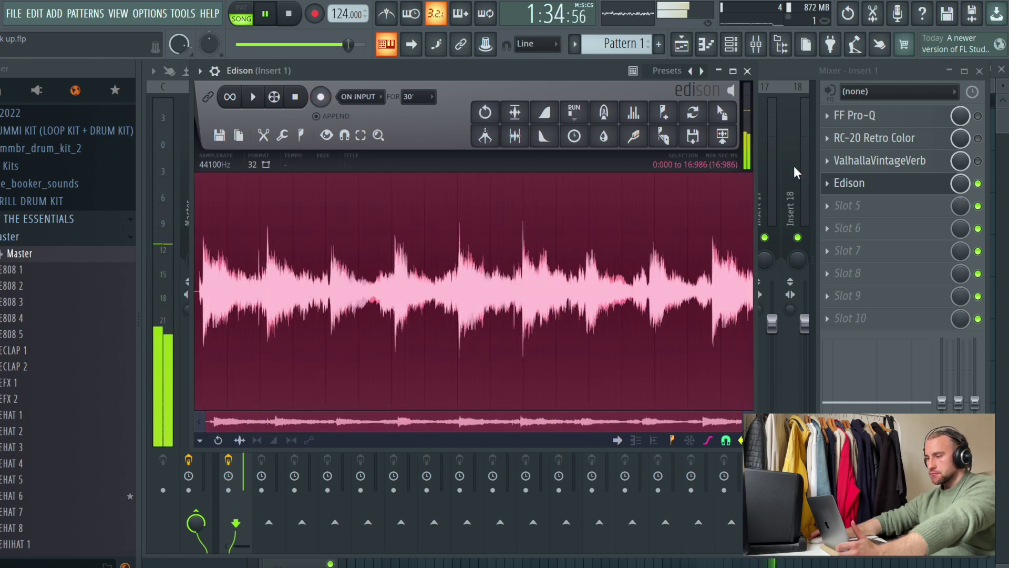
Send the Edison recording to the playlist as an audio clip and delete Edison from slot 4 of Insert 1
click(731, 140)
click(747, 71)
click(841, 183)
click(846, 216)
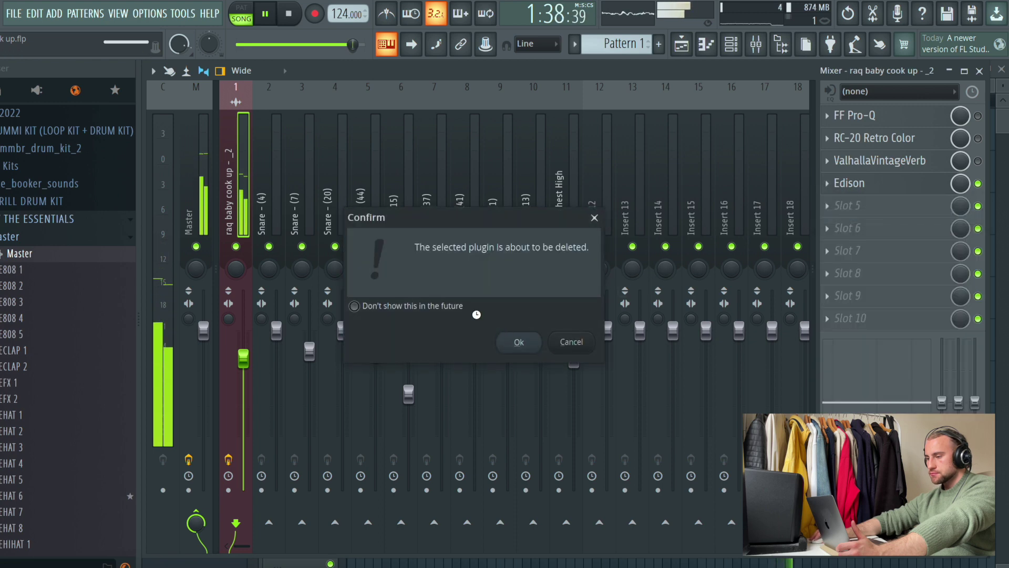
key(Return)
Reset the name of mixer track 1 to its default
right_click(240, 158)
click(275, 108)
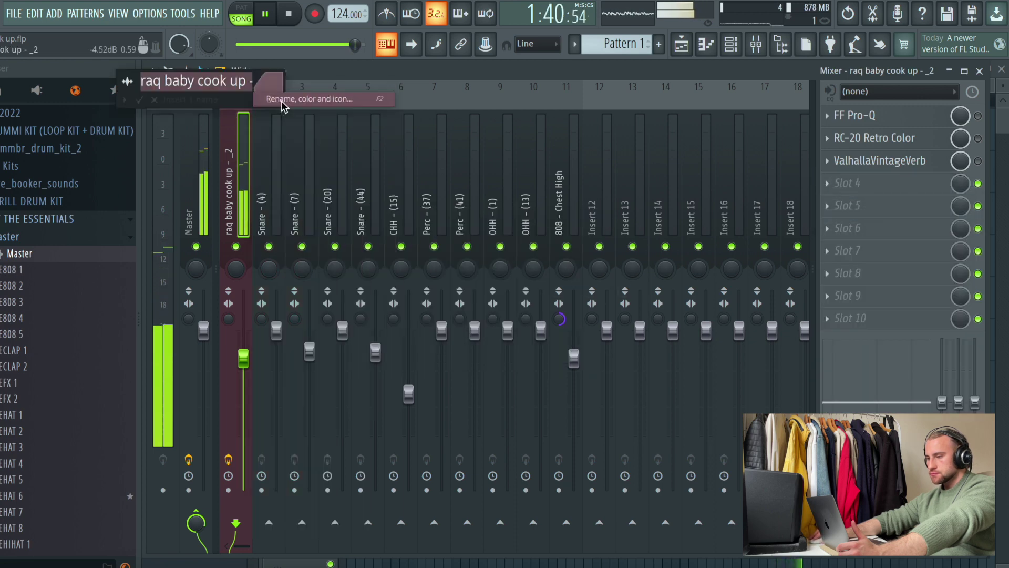
key(Delete)
key(Return)
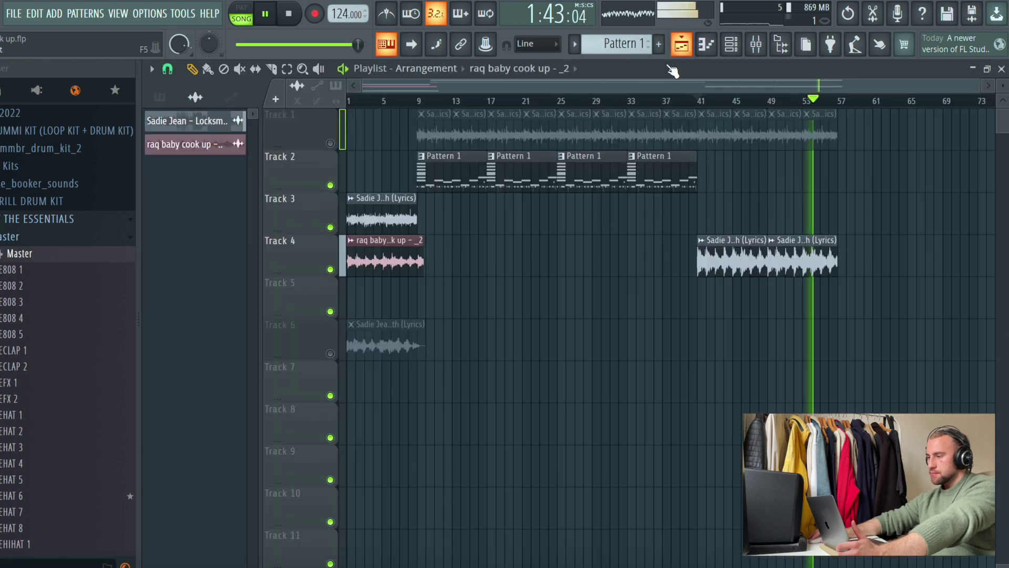
Move the recorded clip to Track 5 near bar 41 and line its waveform up with the Track 4 slice
click(682, 44)
drag(387, 254, 742, 310)
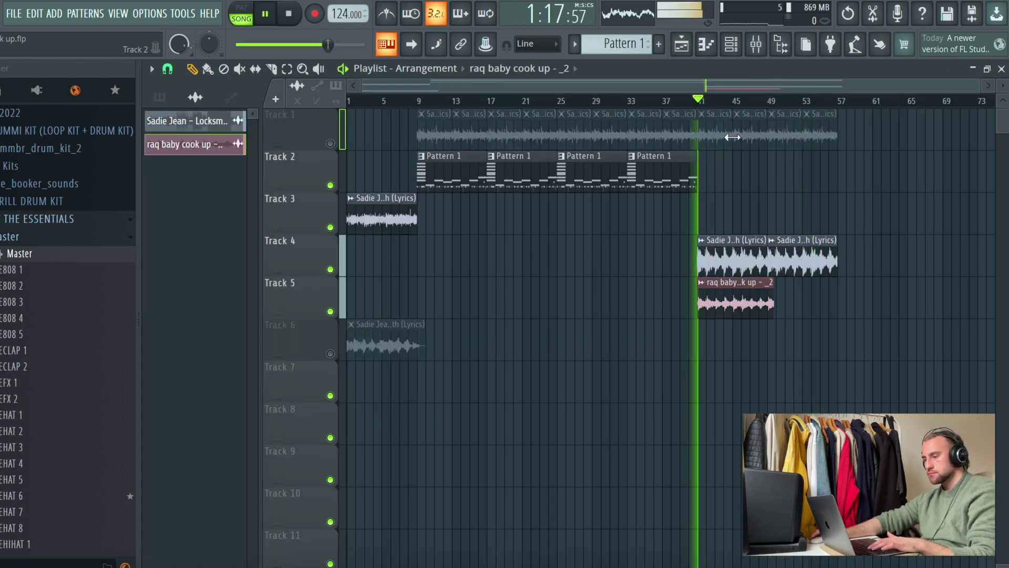
scroll(699, 100, up, 10)
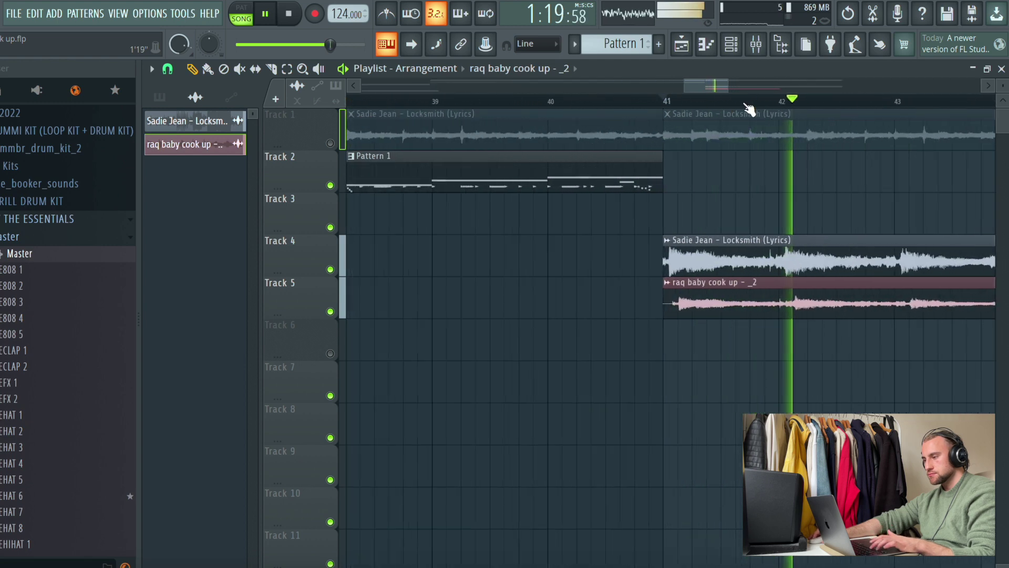
drag(688, 299, 665, 304)
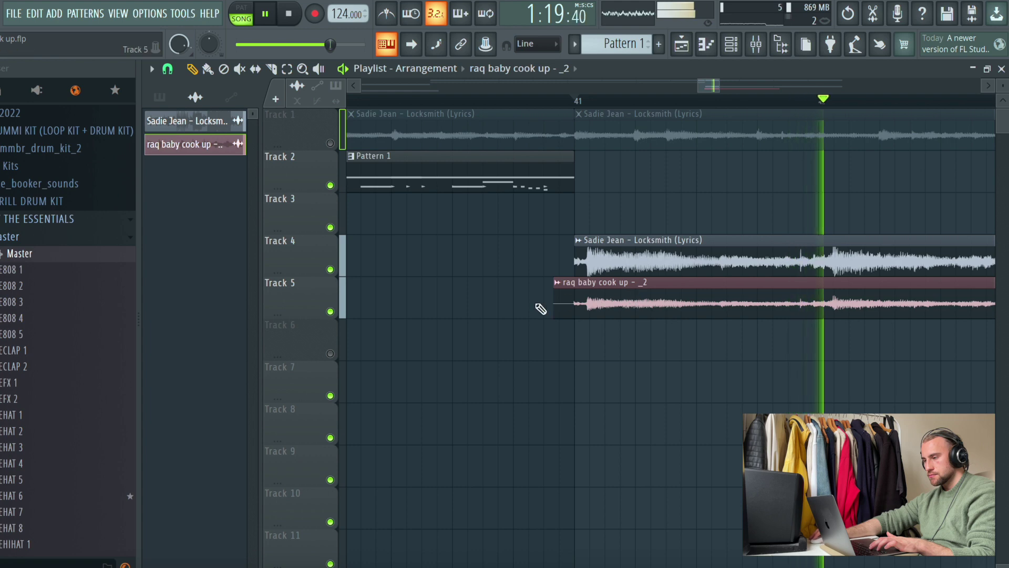
Trim the recorded clip's start to bar 41 and delete the Track 4 slice above it
drag(554, 309, 613, 296)
right_click(624, 265)
click(557, 101)
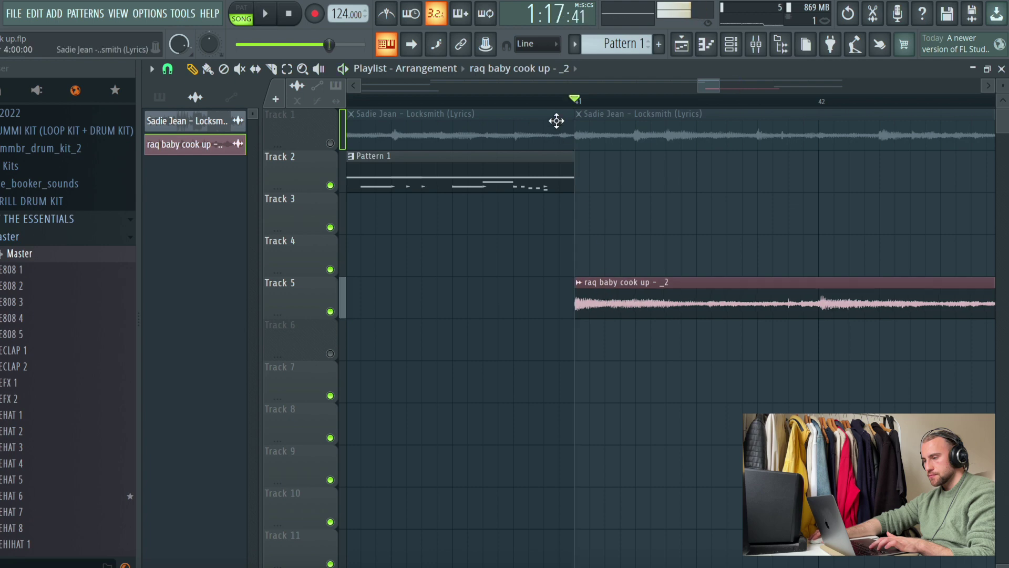
Route the recorded Track 5 clip to mixer track 12 and show that insert in the mixer
double_click(641, 281)
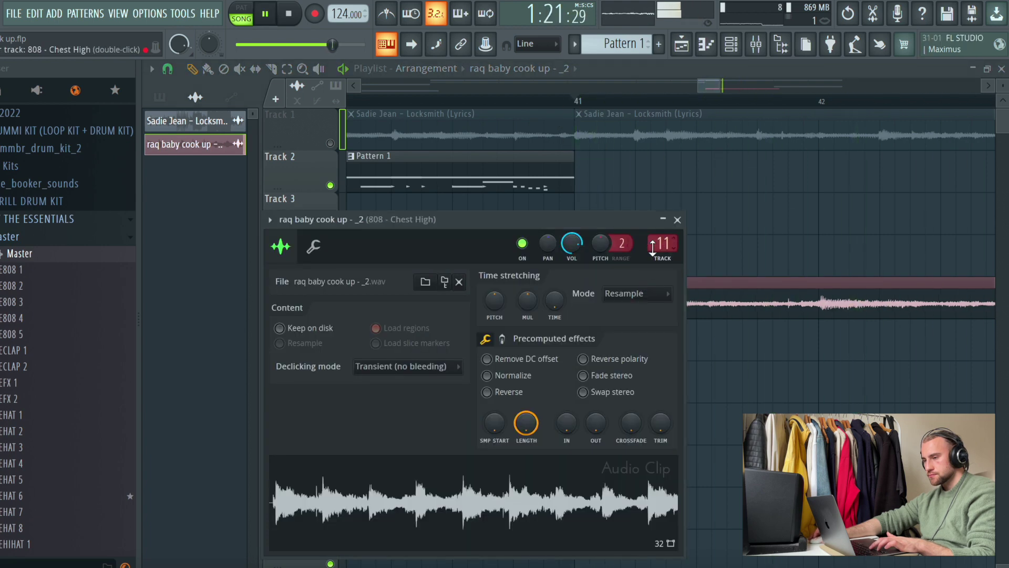
right_click(807, 198)
key(space)
click(757, 45)
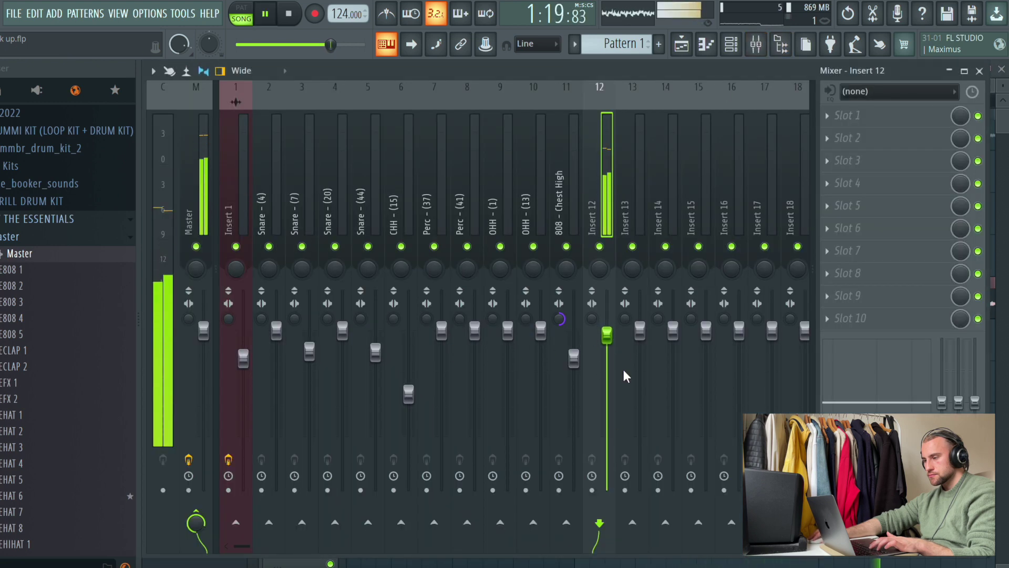
Add FabFilter Pro-Q to slot 1 of Insert 12, shape its EQ curve, and save the project
click(862, 116)
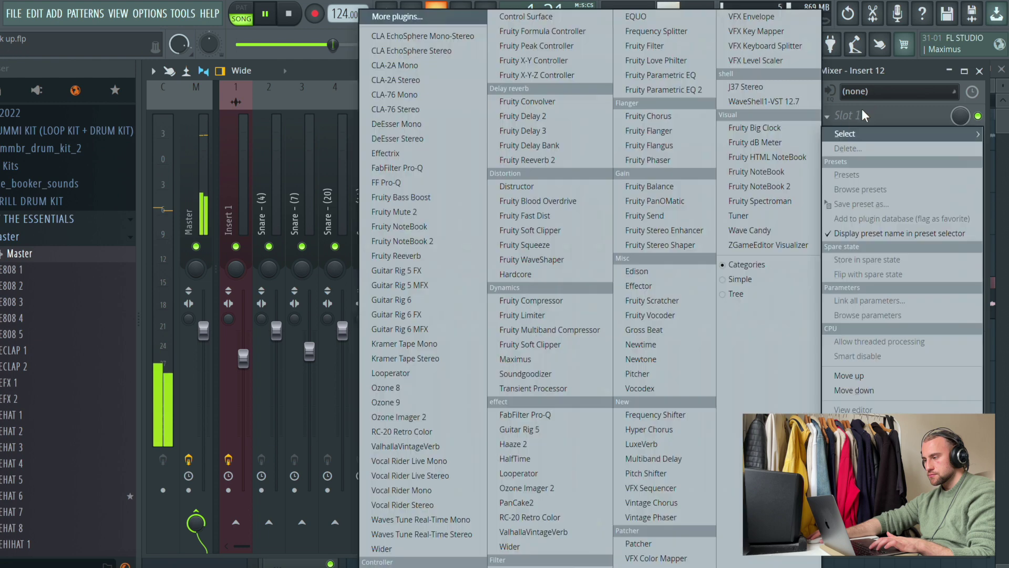
click(410, 166)
drag(23, 207, 118, 254)
drag(474, 205, 336, 309)
click(513, 57)
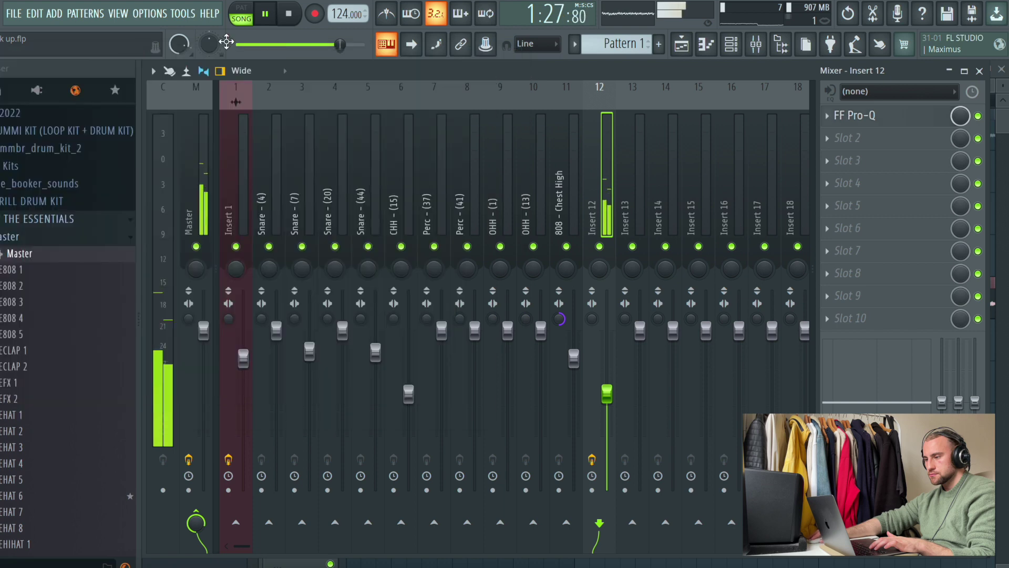
click(16, 13)
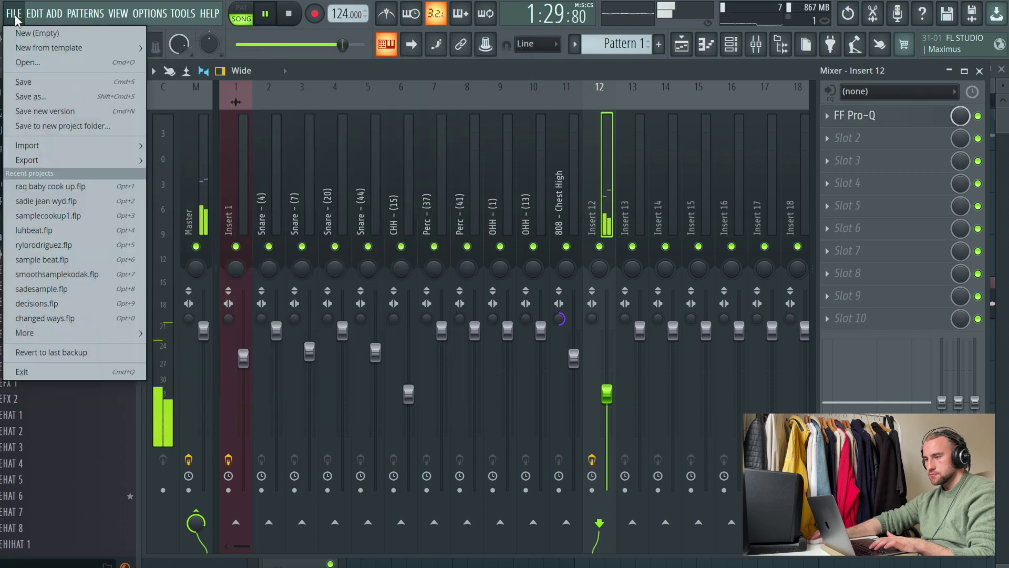
click(29, 82)
Add ValhallaVintageVerb to slot 2 of Insert 12 with the mix at 28.7% and the low cut at 350 Hz
click(873, 137)
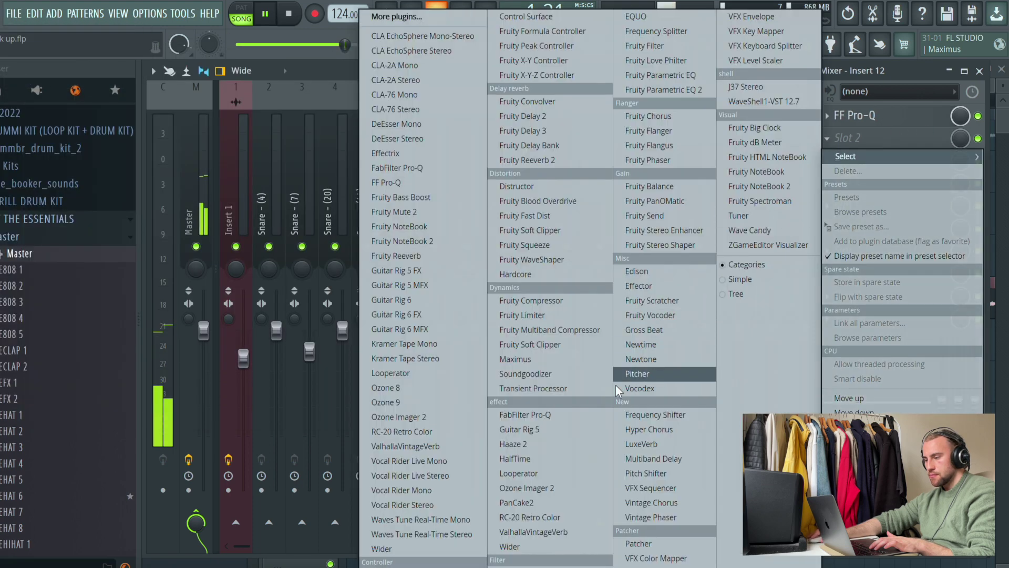
click(532, 532)
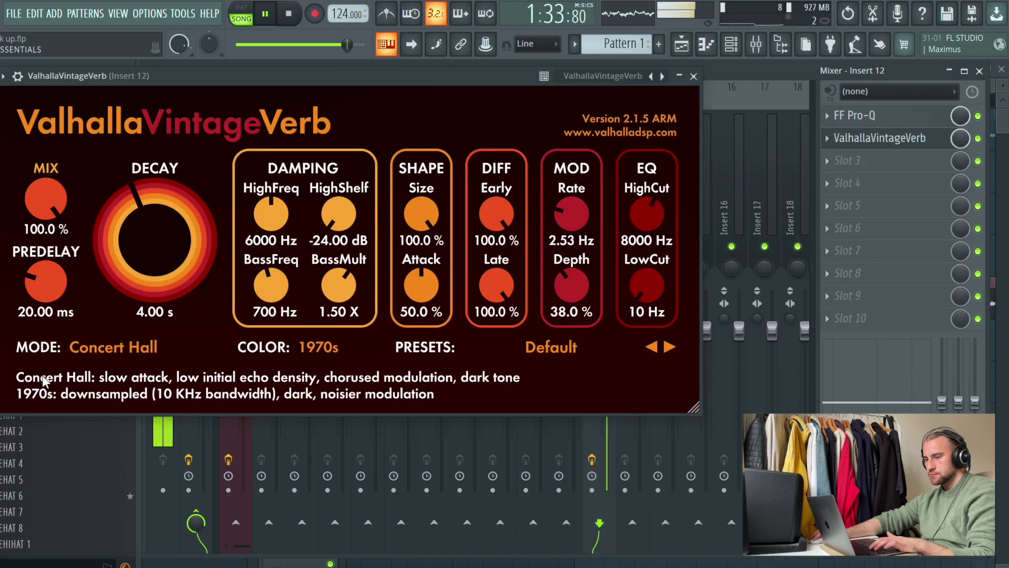
drag(51, 194, 43, 287)
mouse_move(643, 280)
mouse_down()
mouse_move(640, 235)
mouse_move(636, 262)
mouse_up()
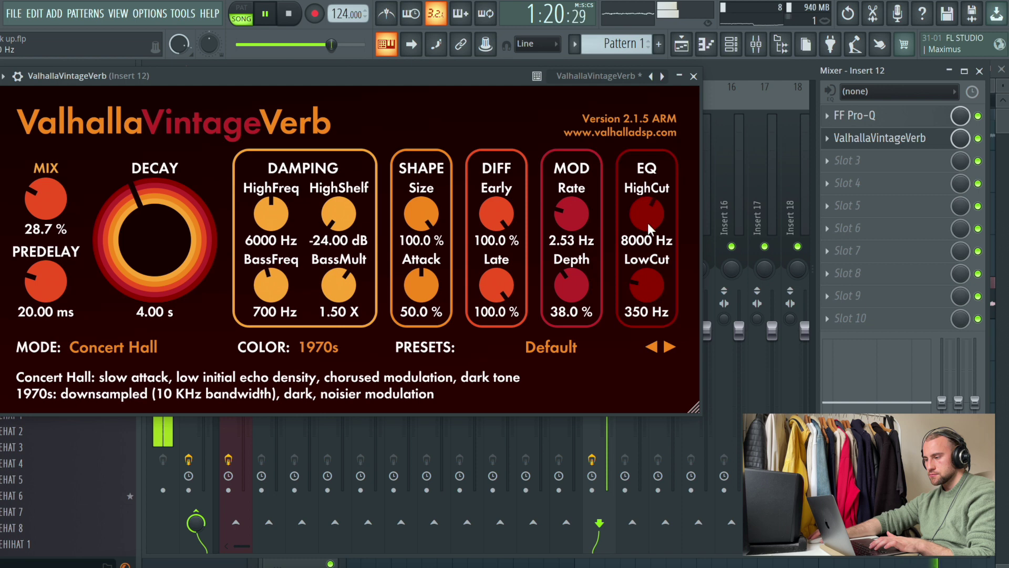
click(694, 77)
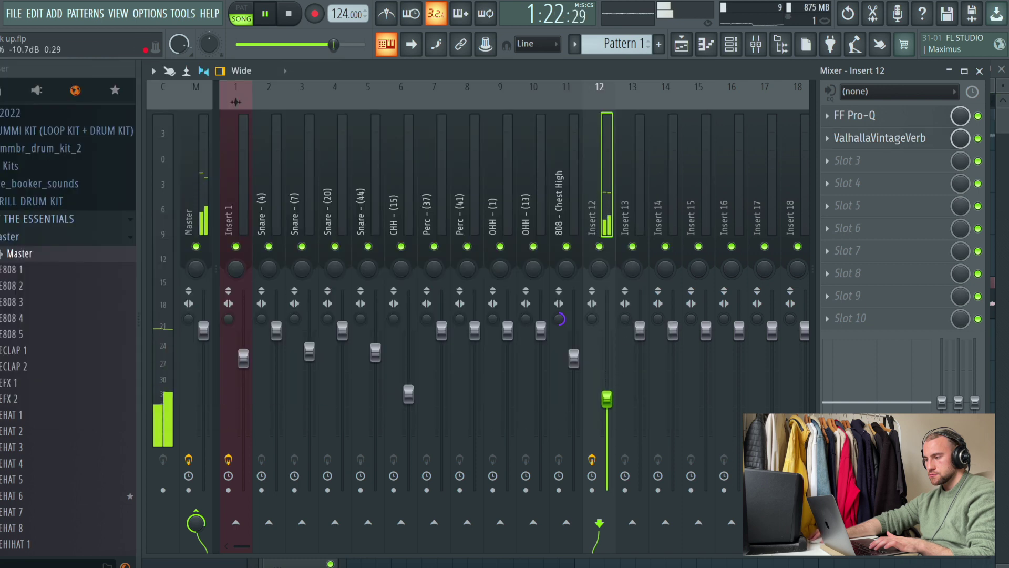
Replace the Track 4 slice at bar 49 with a copy of the recorded Track 5 clip, trimmed to eight bars
click(267, 158)
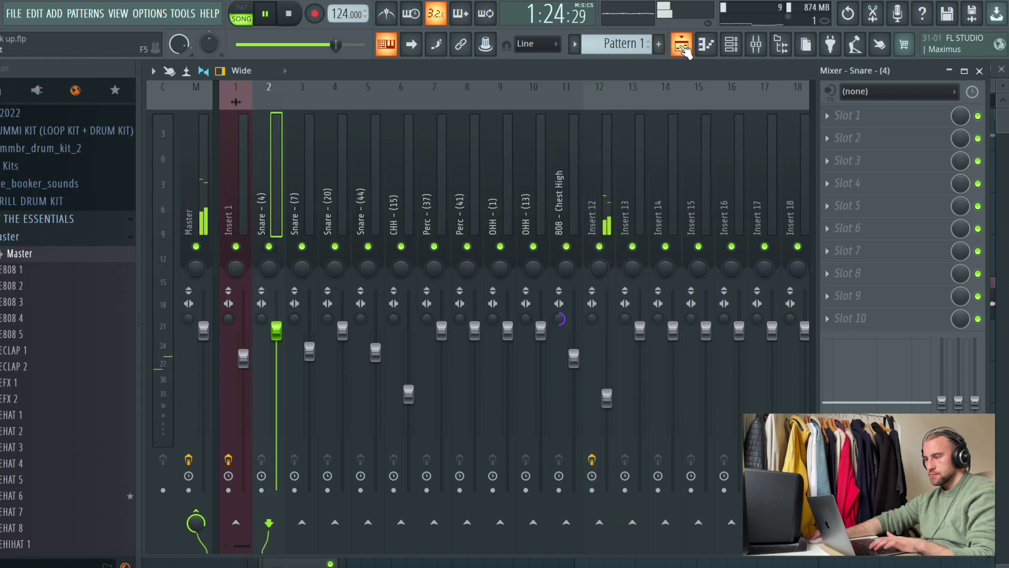
click(682, 45)
scroll(446, 97, down, 5)
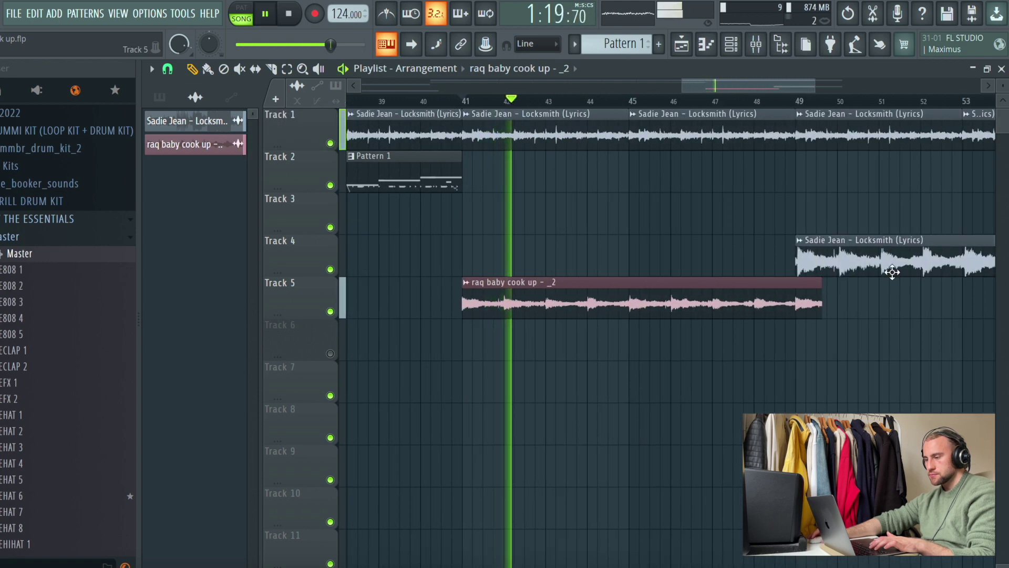
right_click(883, 265)
drag(824, 300, 795, 333)
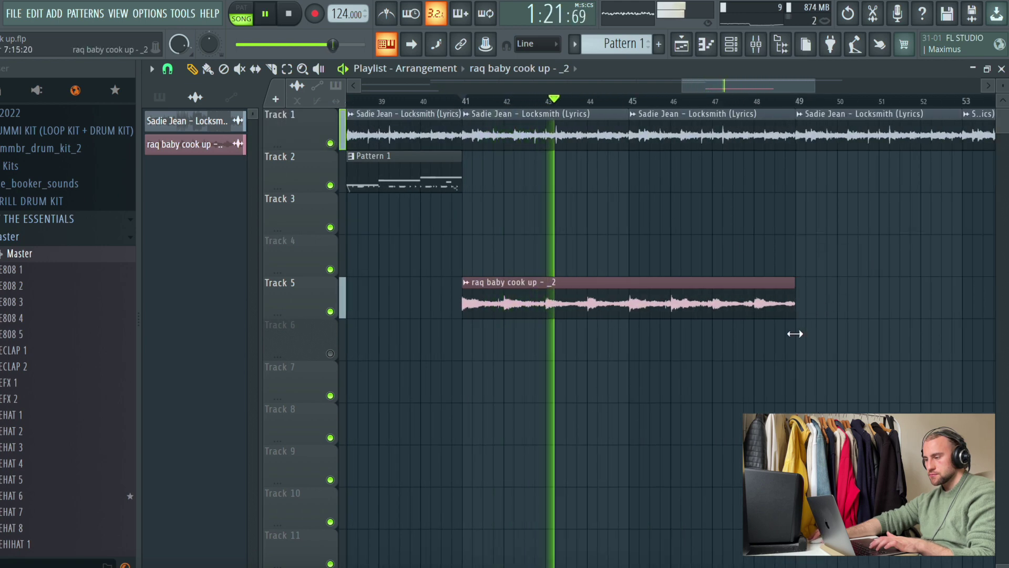
click(801, 305)
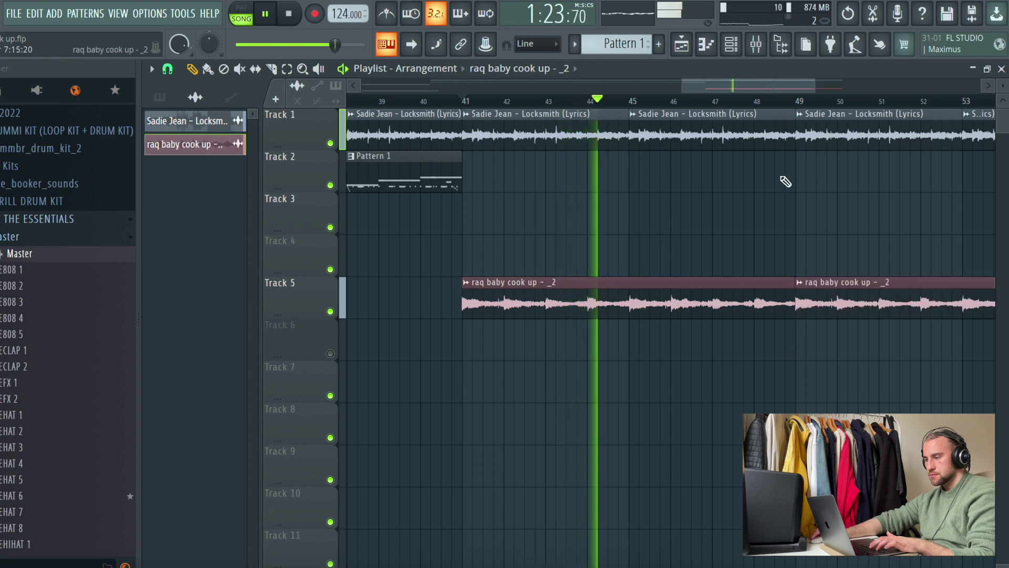
Place two Pattern 1 copies on Track 2 from bar 41 to bar 57, and move both recorded clips to Track 4
scroll(784, 103, down, 4)
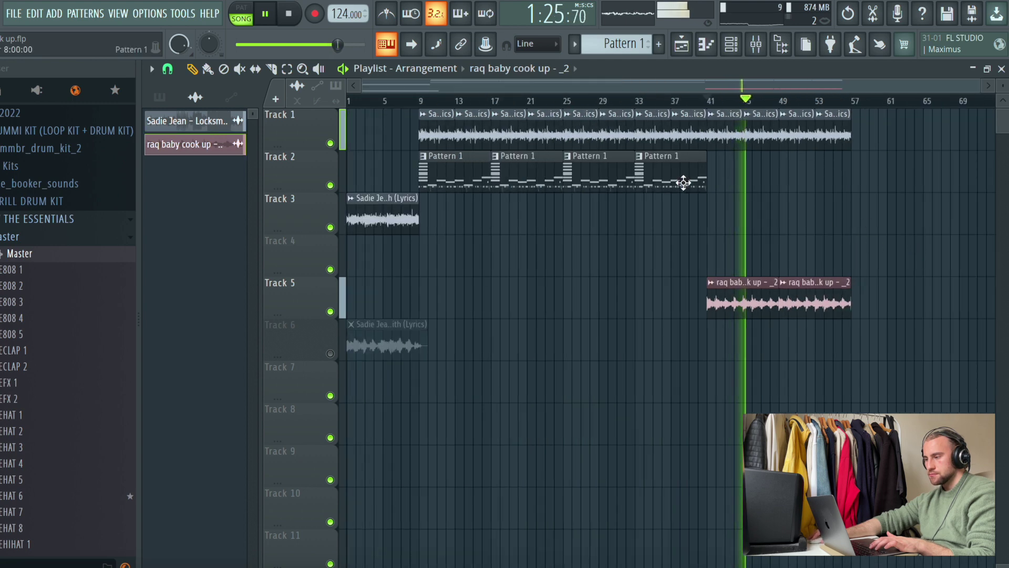
click(734, 180)
click(802, 174)
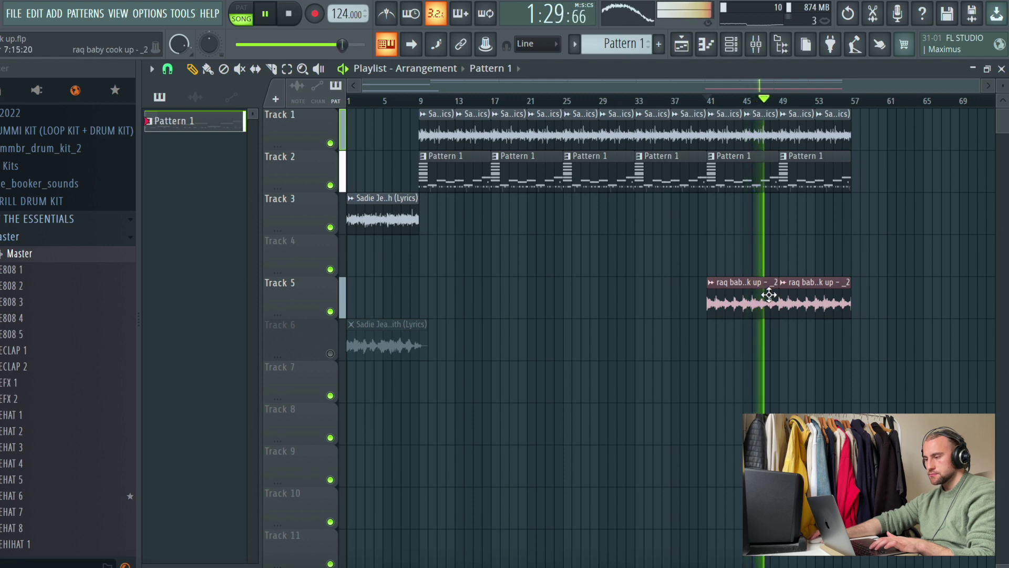
drag(769, 295, 769, 253)
drag(794, 299, 794, 257)
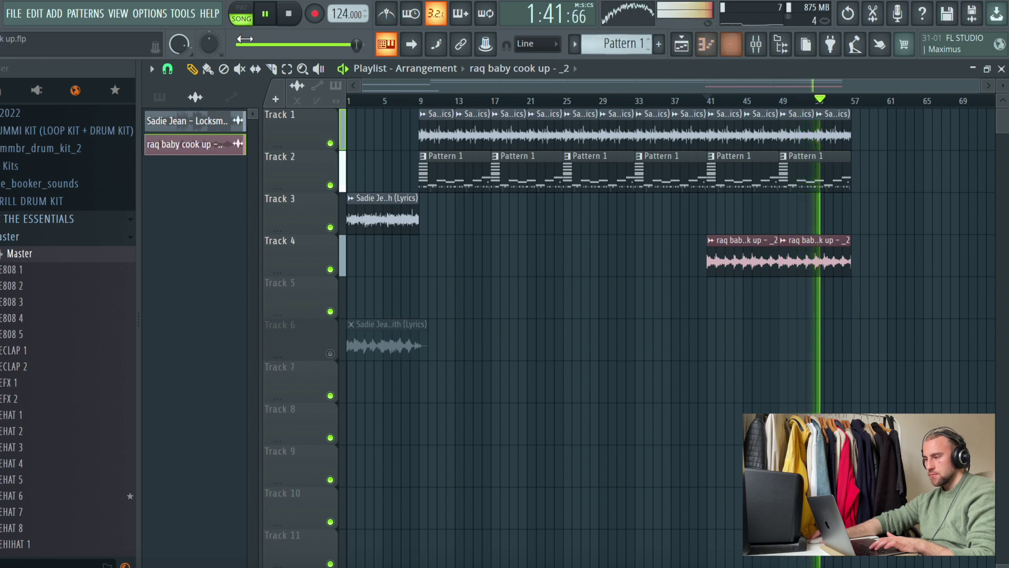
Stop playback and save the project
click(14, 14)
key(Escape)
click(289, 14)
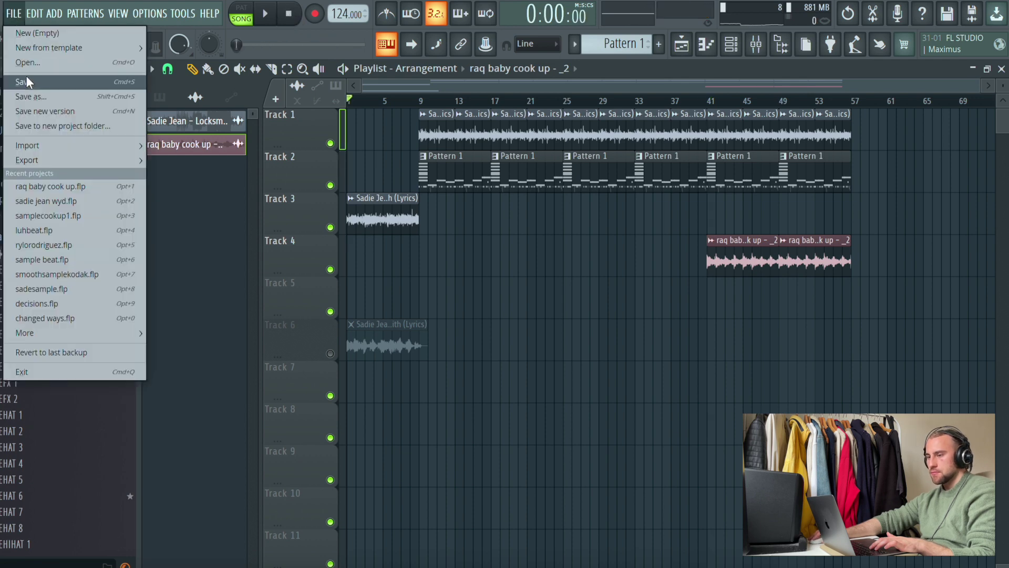
click(26, 81)
Load PanCake2 into slot 3 of Insert 12 on the mixer
key(F9)
click(606, 188)
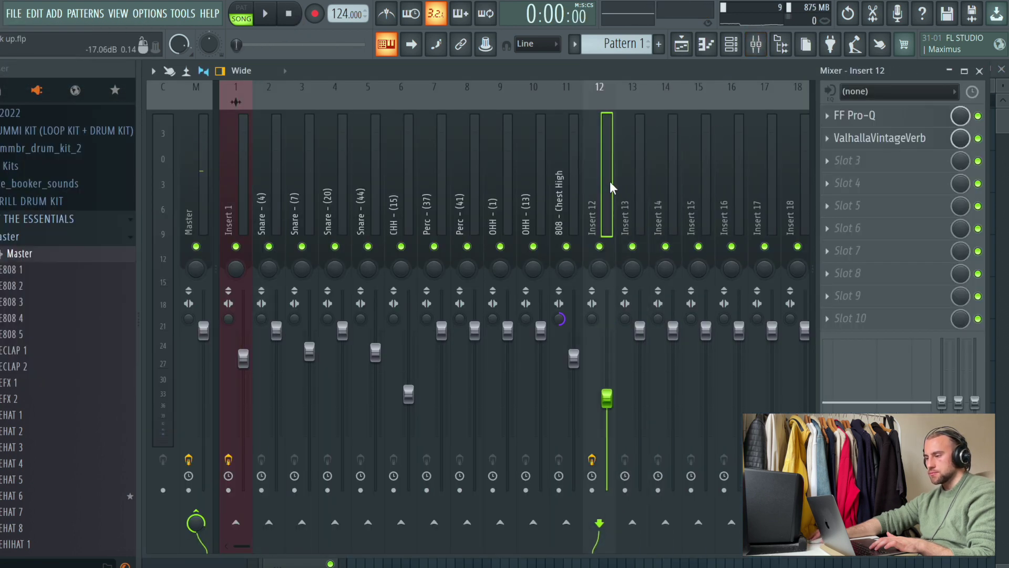
click(929, 161)
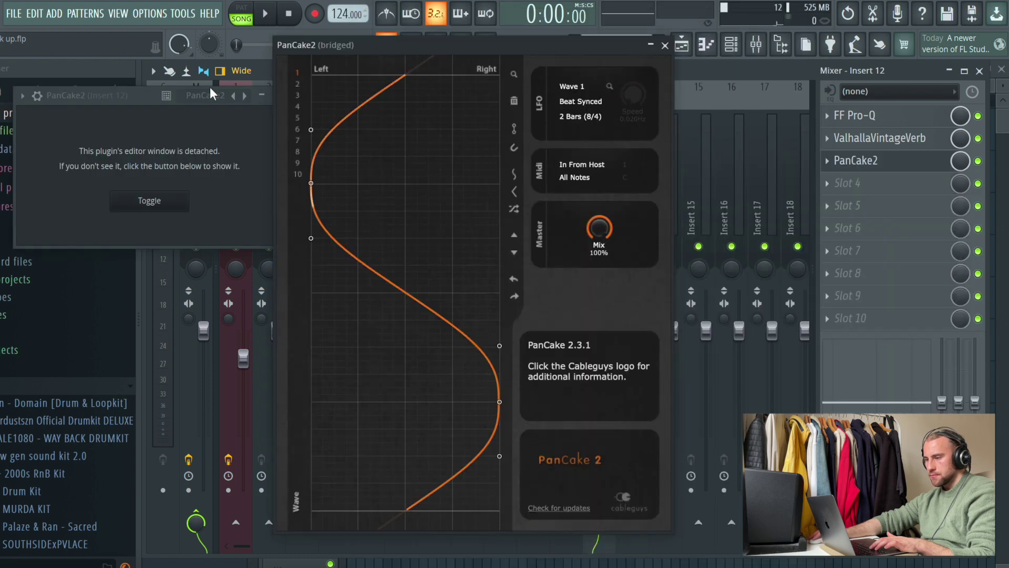
drag(131, 96, 72, 129)
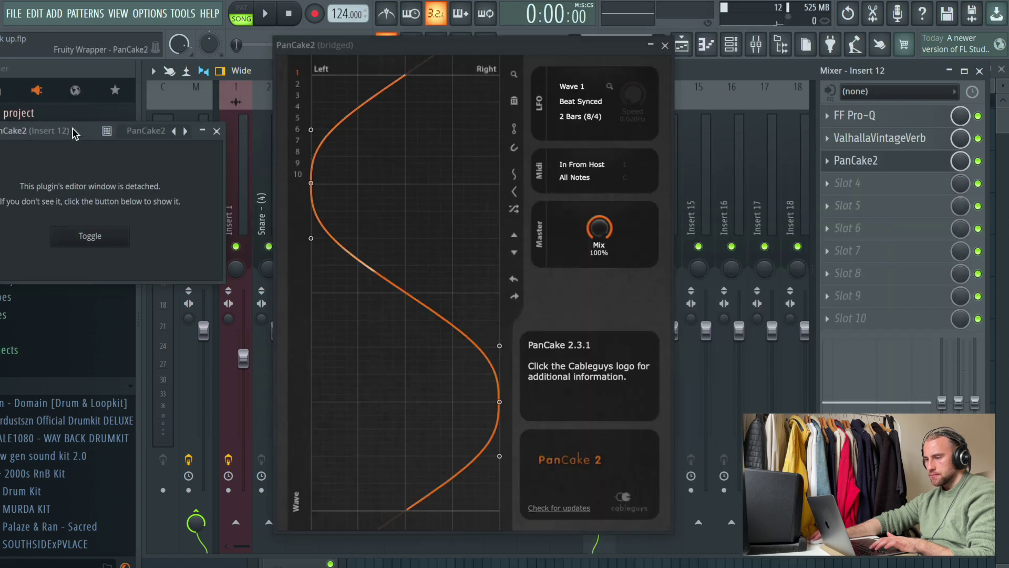
click(221, 129)
click(862, 162)
click(870, 163)
click(875, 163)
Set PanCake2's beat-synced LFO length to 8 Bars and close its editor
click(575, 117)
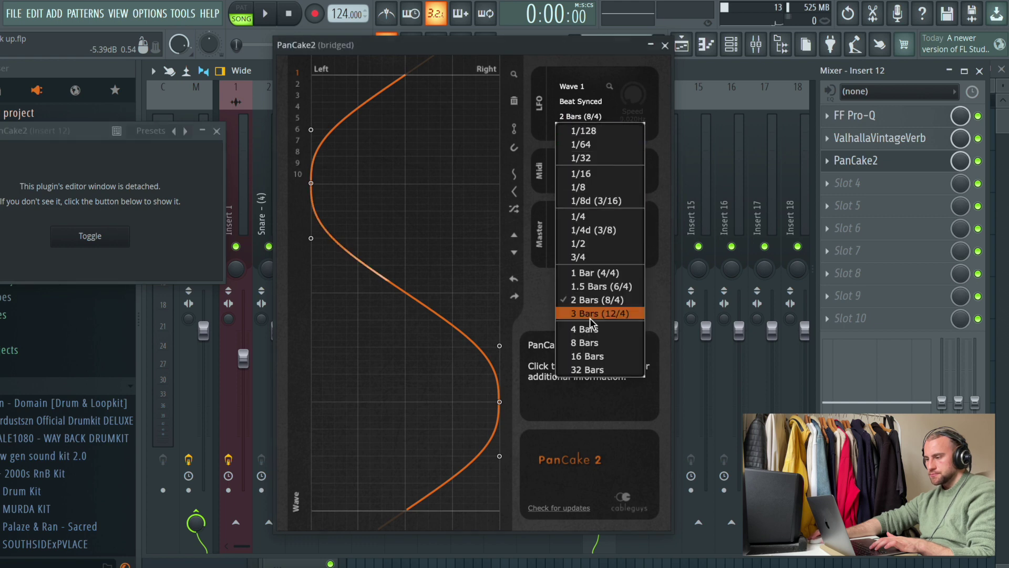
click(589, 343)
click(574, 117)
click(579, 121)
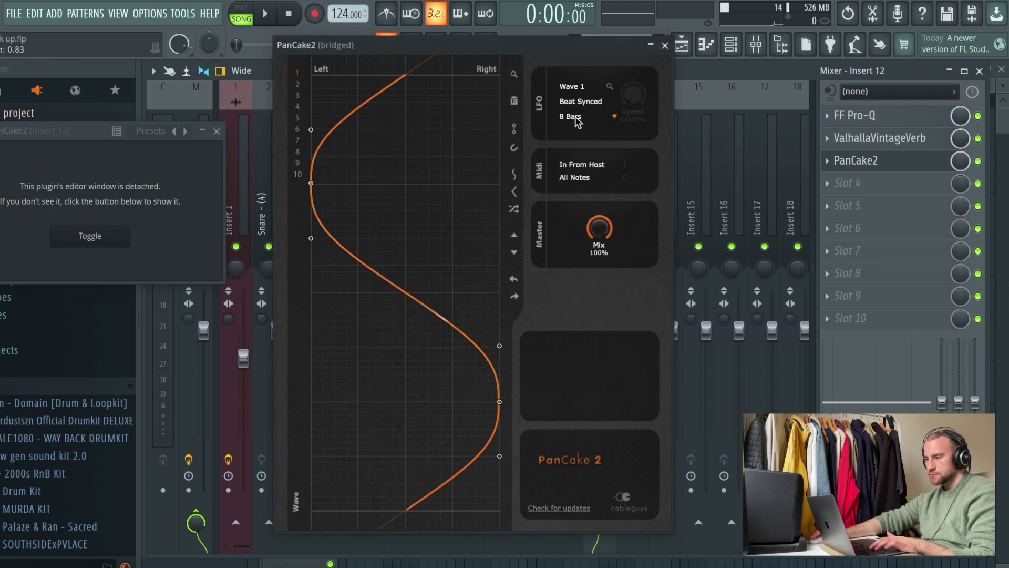
click(515, 174)
click(664, 46)
Play the song from bar 41 and lower Insert 12's fader to -11.1 dB
key(F5)
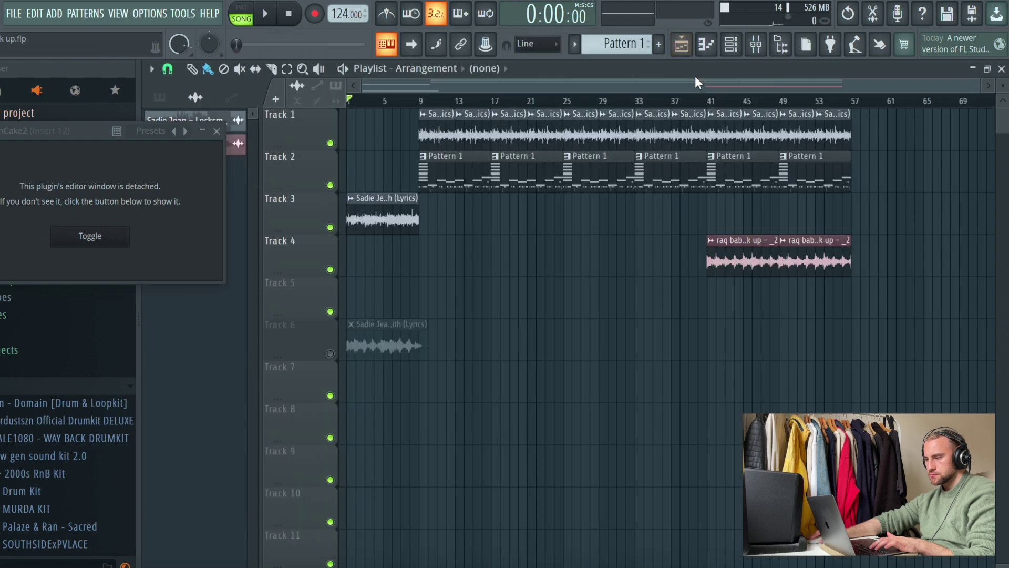
click(710, 102)
key(space)
click(756, 45)
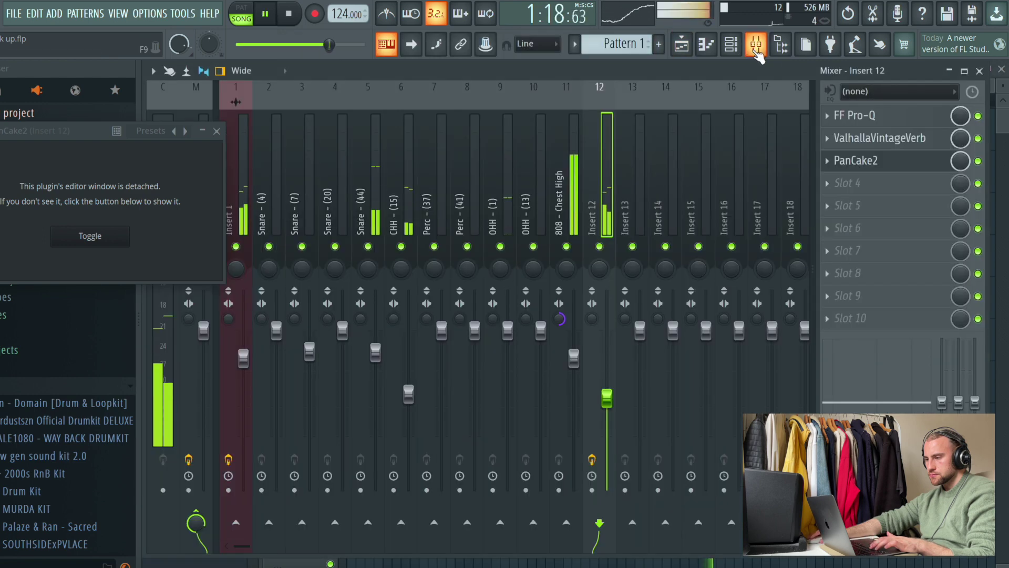
click(217, 132)
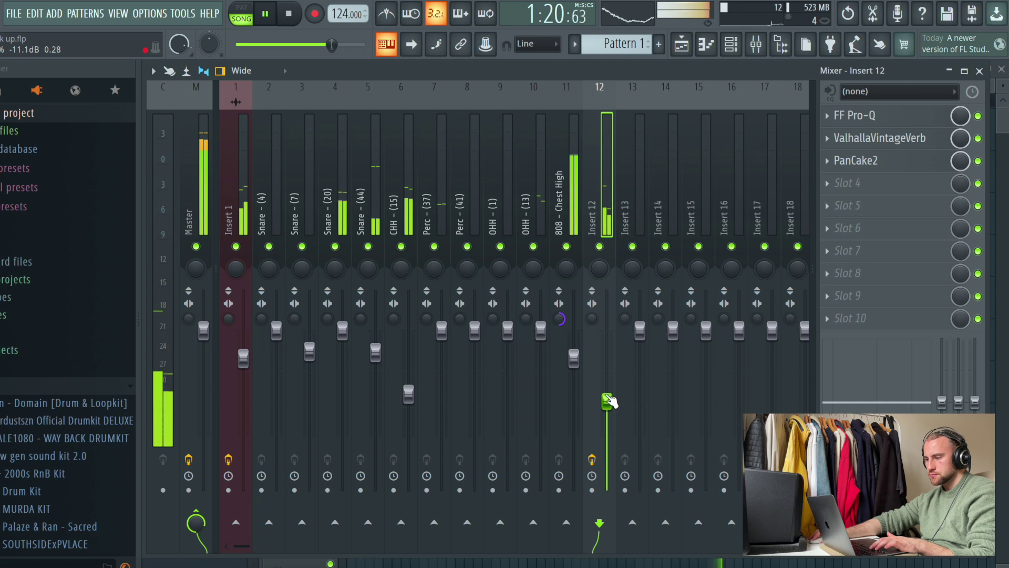
Examine the channels and notes of Pattern 1 in the channel rack
click(752, 47)
click(732, 47)
scroll(634, 46, up, 3)
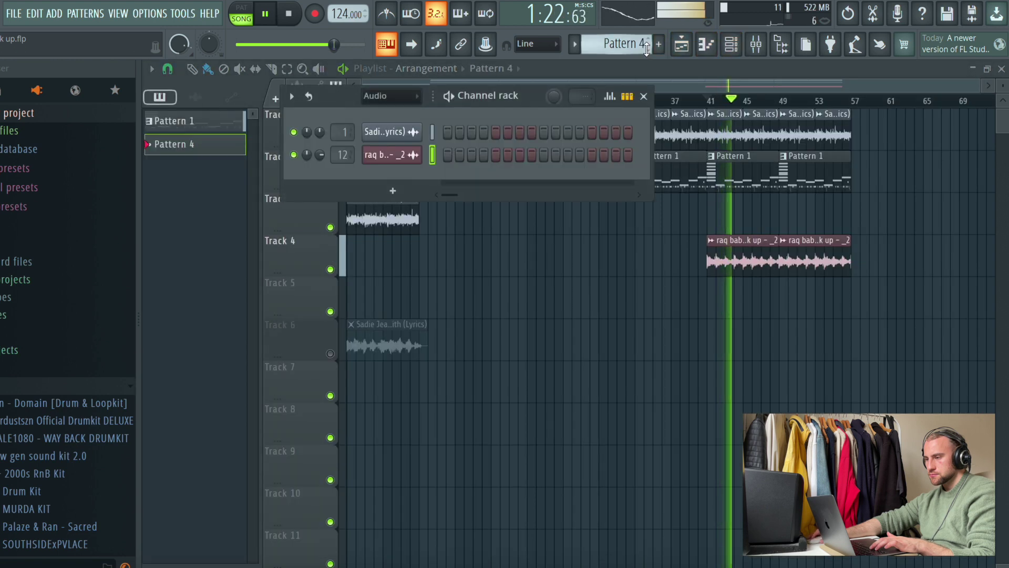
scroll(631, 47, down, 3)
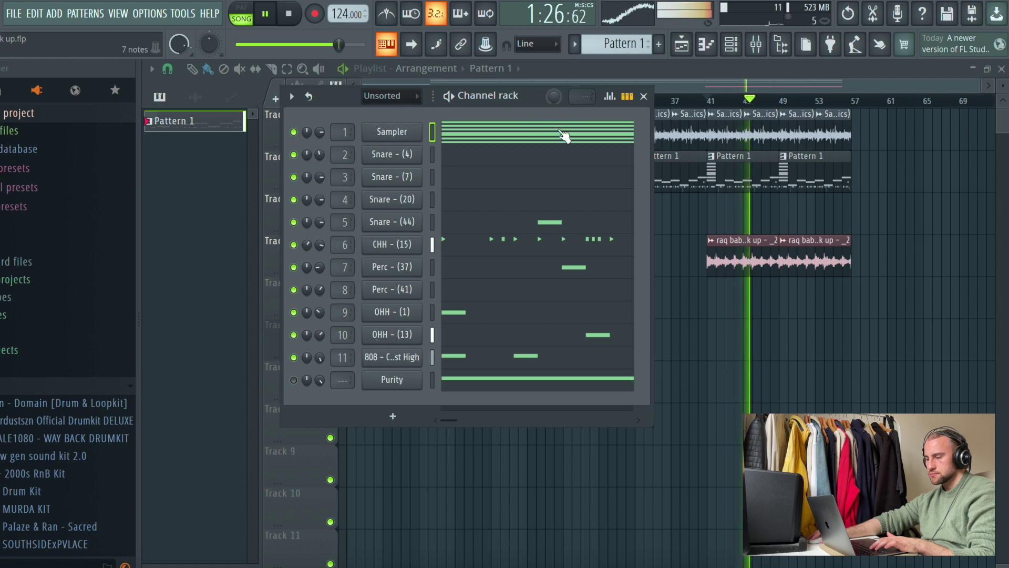
right_click(966, 358)
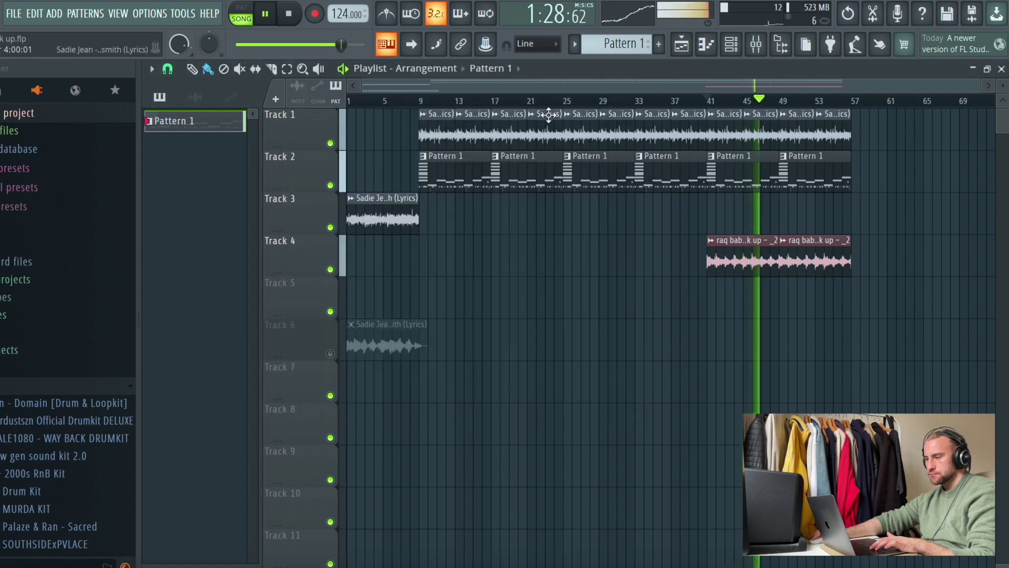
Delete the muted "Sadie Jean" clip from Track 6 and enable the track
right_click(391, 344)
click(330, 354)
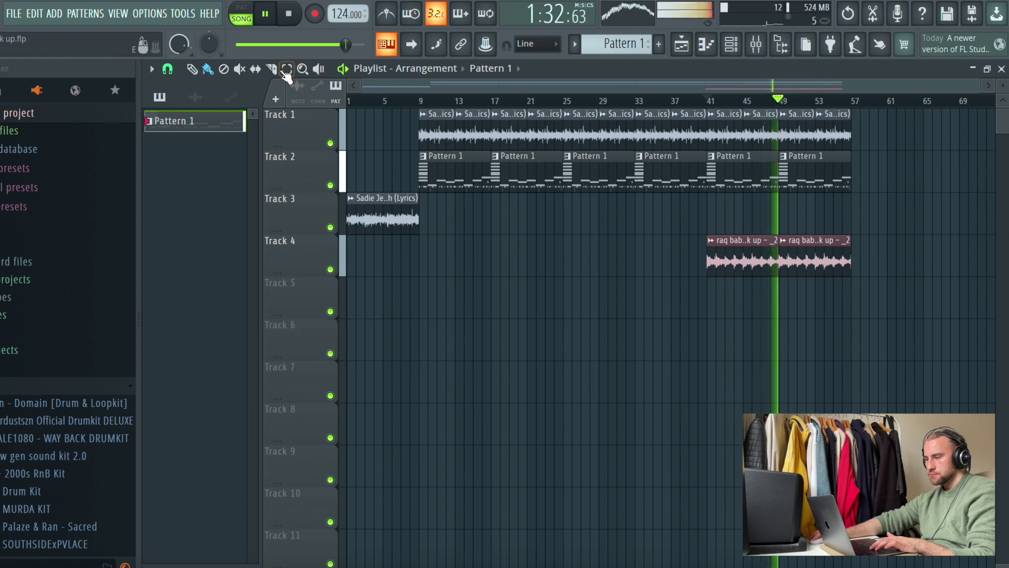
drag(879, 138, 854, 148)
drag(598, 246, 433, 301)
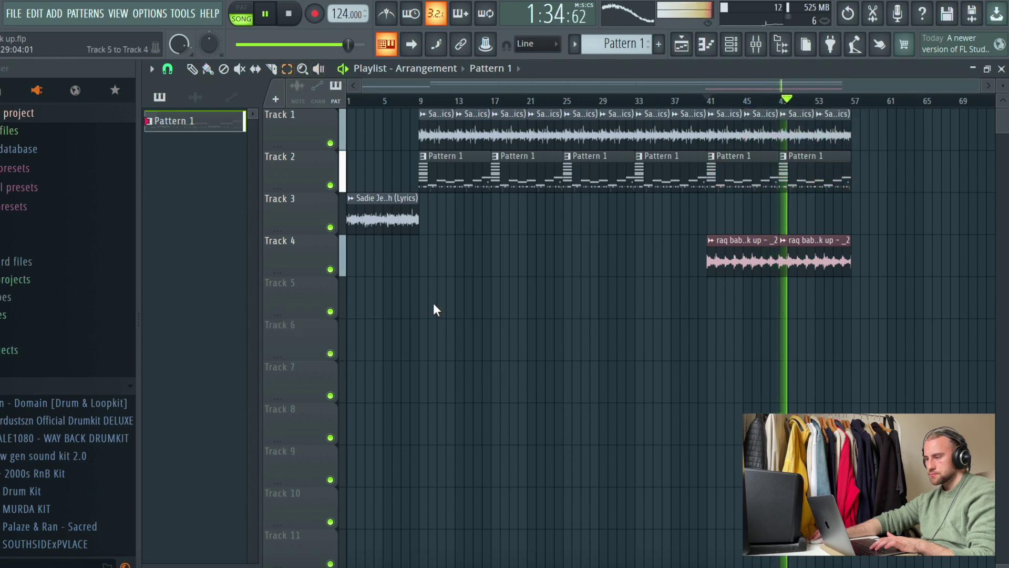
Restart playback from bar 41 and mute the 808 - Chest High channel of Pattern 1
key(space)
click(731, 45)
key(space)
key(space)
key(space)
key(space)
key(space)
click(294, 358)
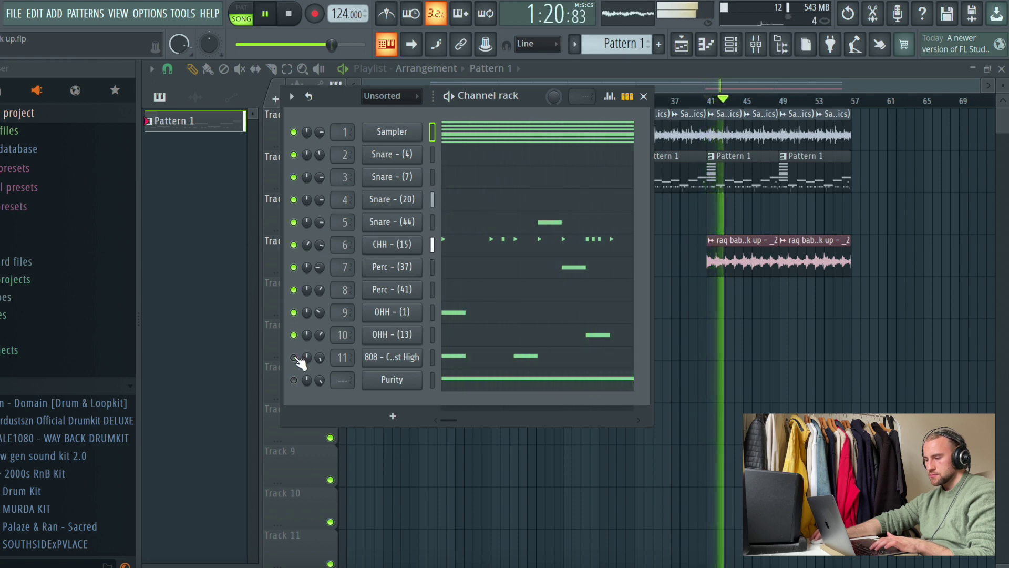
Save the project
scroll(81, 415, down, 7)
click(82, 415)
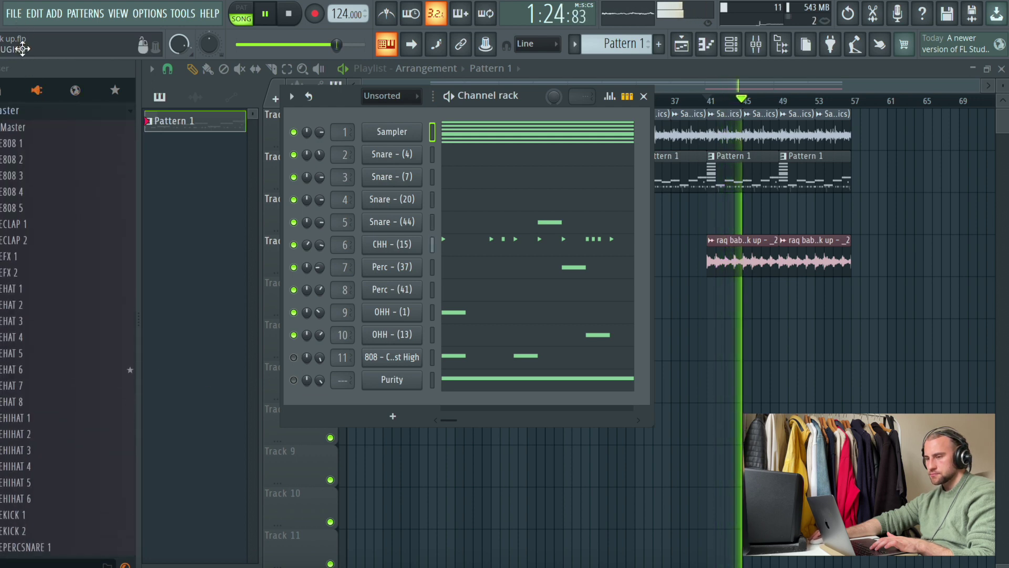
click(13, 14)
click(32, 81)
Stop playback and open the Snare sample folder of the second-volume drum kit in the browser
scroll(34, 229, up, 2)
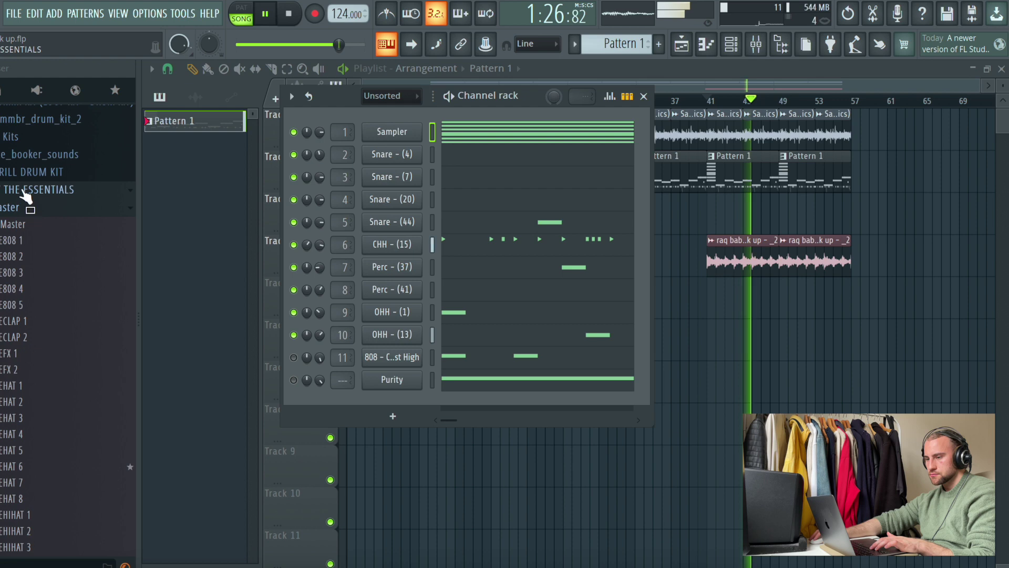
click(23, 191)
click(30, 374)
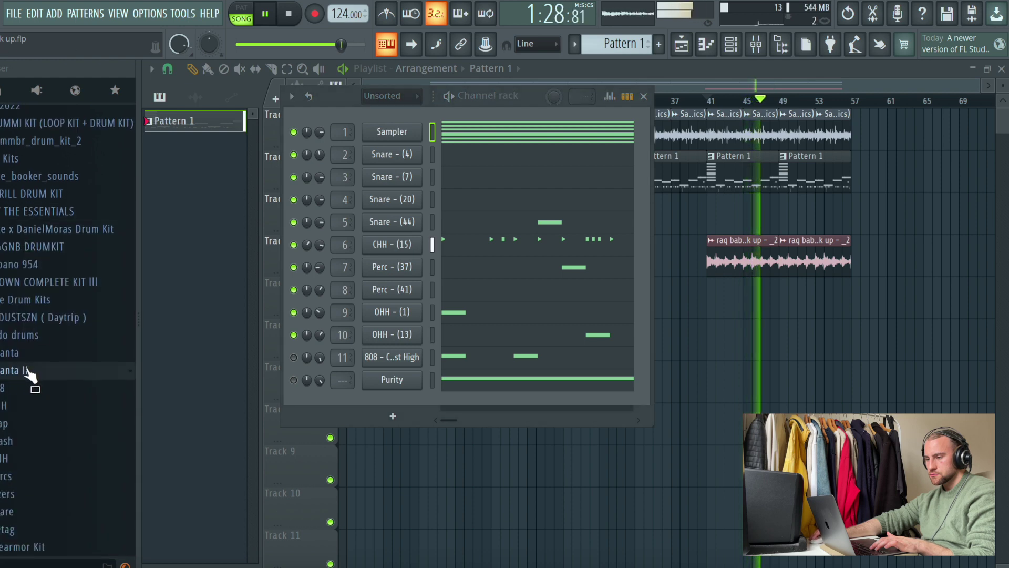
scroll(34, 383, down, 3)
click(29, 371)
key(space)
click(36, 401)
scroll(55, 421, down, 10)
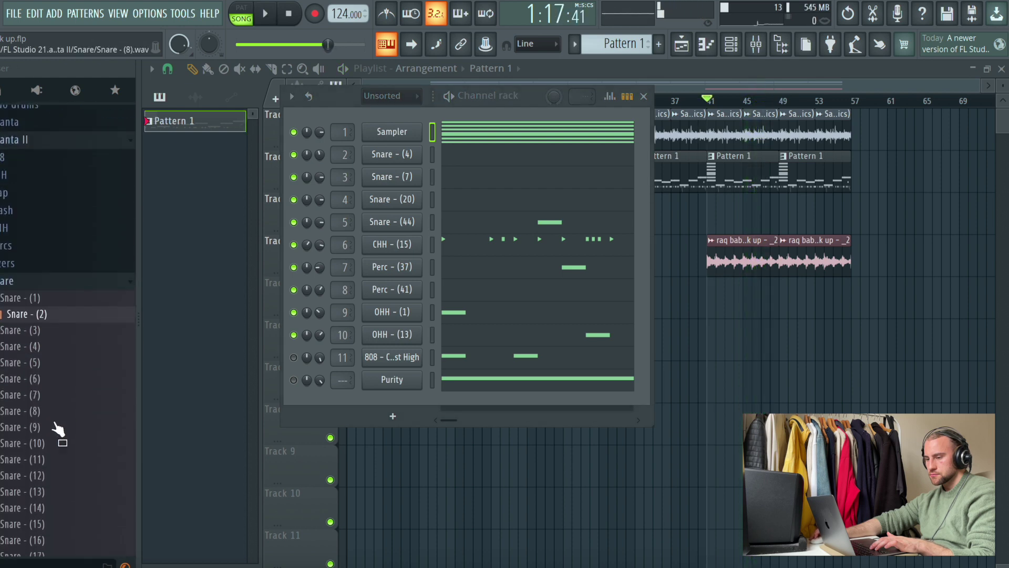
Audition several snares and add Snare - (33) as a new channel below Purity
click(54, 420)
scroll(55, 420, down, 2)
click(56, 329)
drag(61, 342, 402, 404)
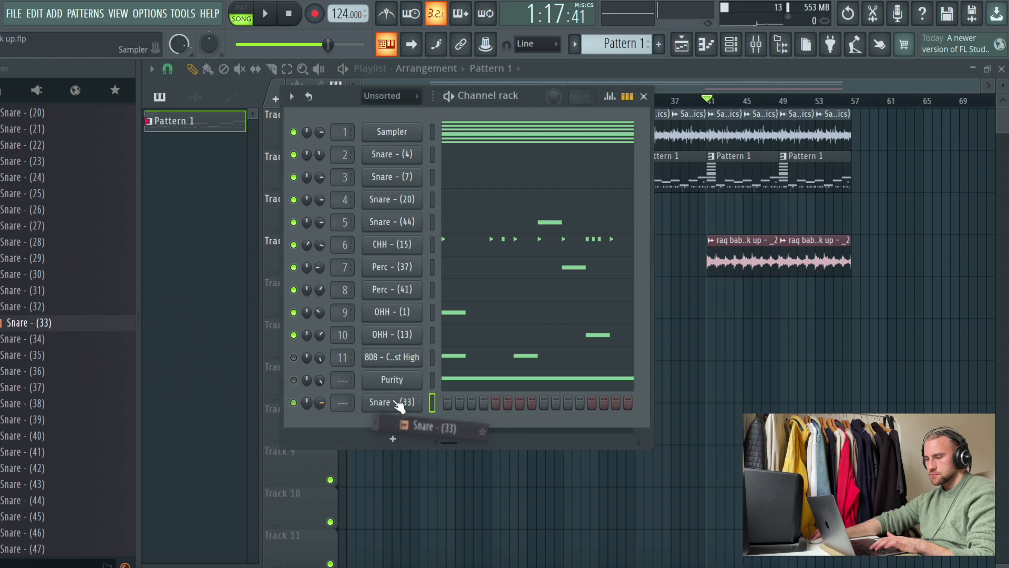
right_click(403, 404)
click(382, 404)
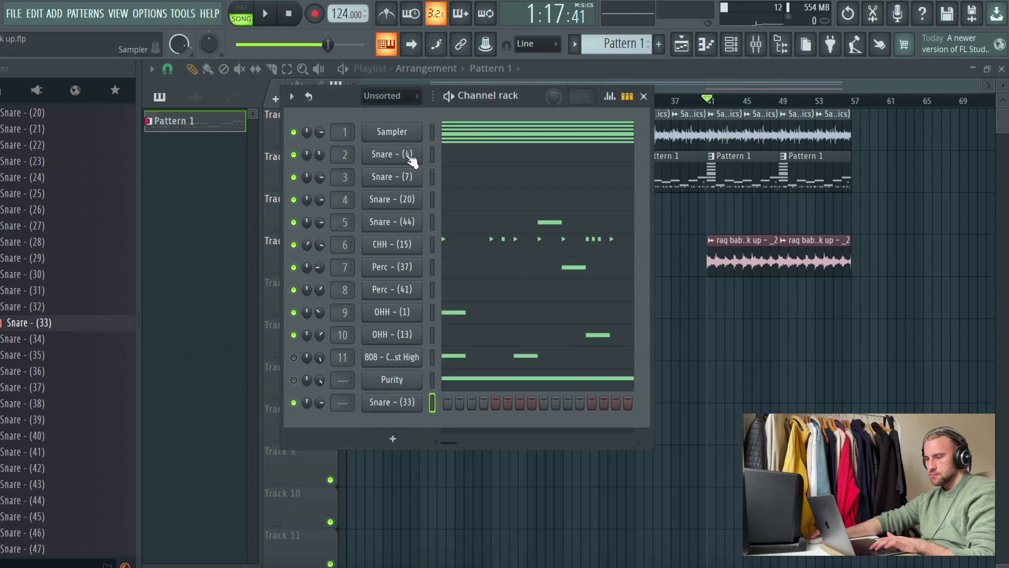
Copy the Snare - (44) notes to the Snare - (33) channel and compare the sound with Snare - (44) muted and unmuted
key(space)
right_click(409, 220)
click(574, 234)
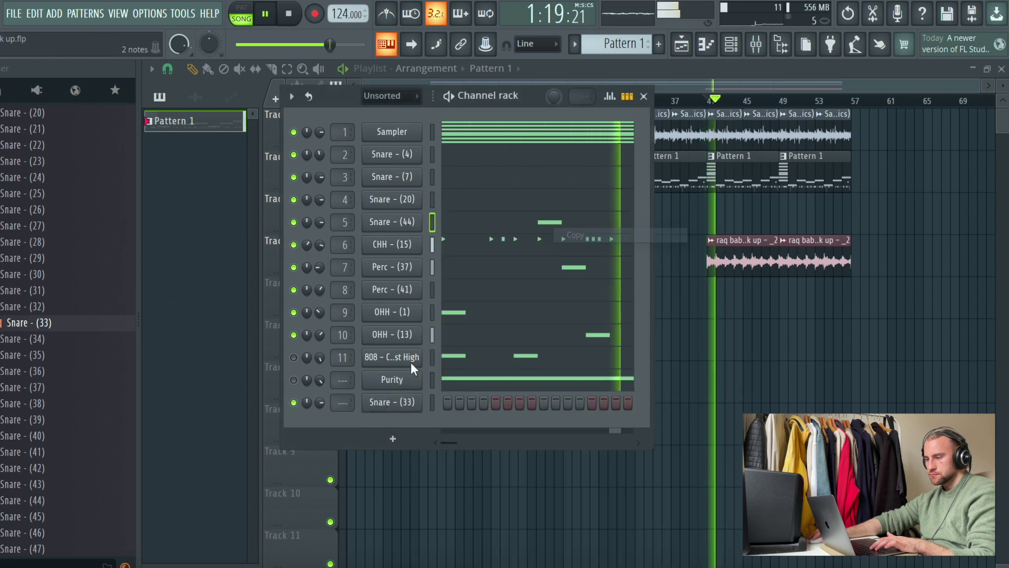
right_click(402, 400)
click(617, 392)
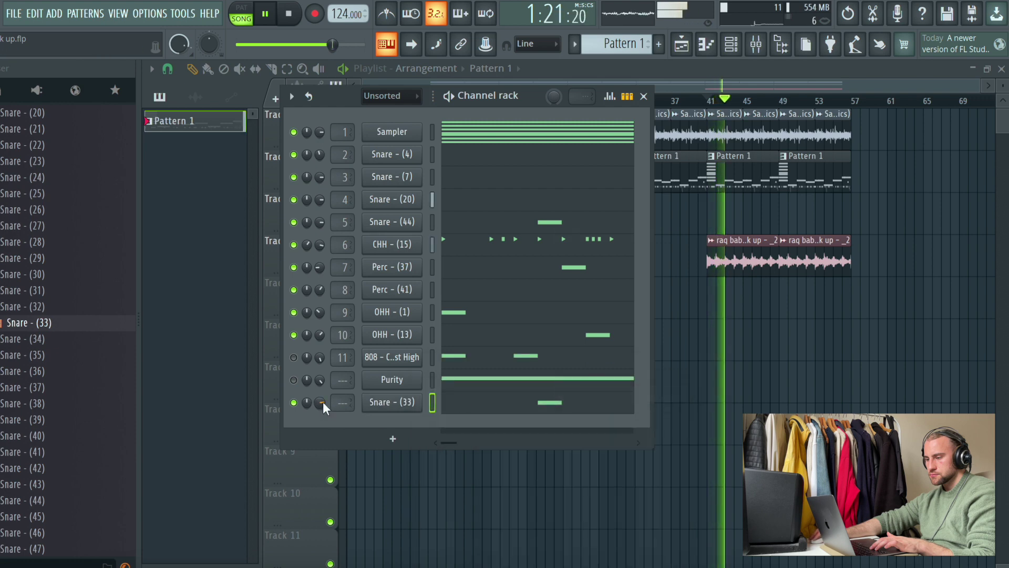
click(294, 222)
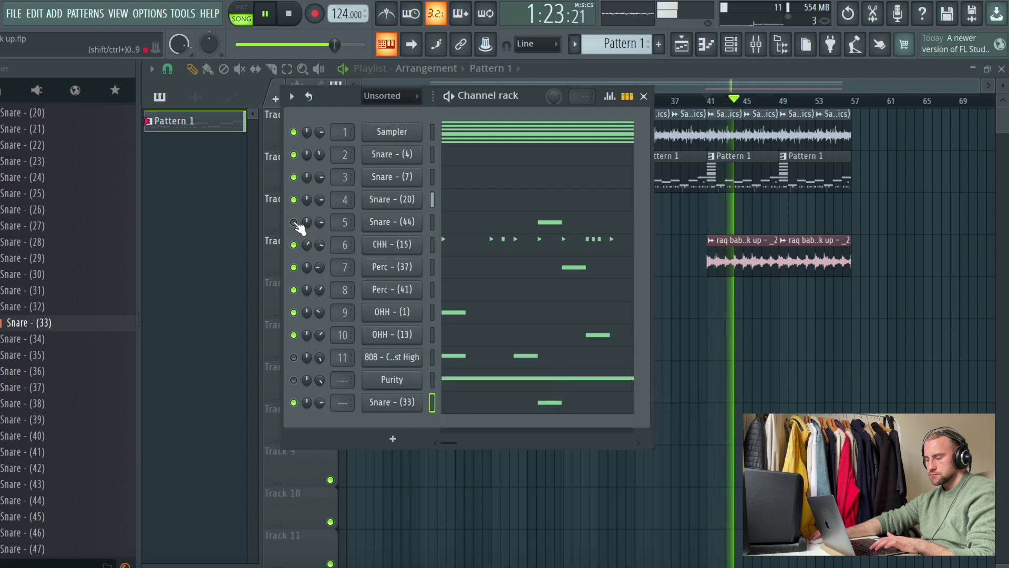
click(294, 222)
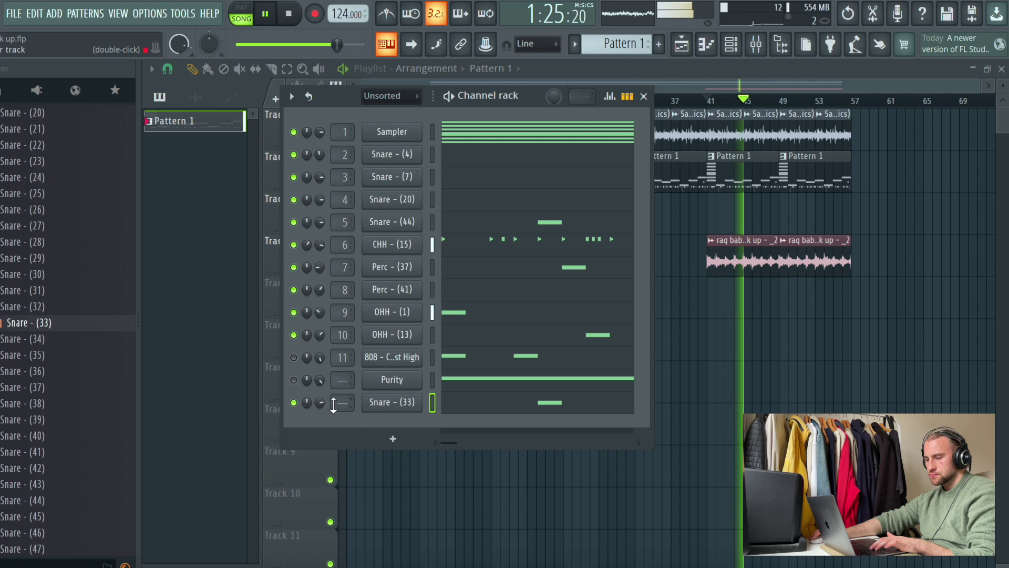
Cut the notes from the Snare - (33) channel and delete that channel
right_click(410, 401)
click(573, 364)
click(110, 420)
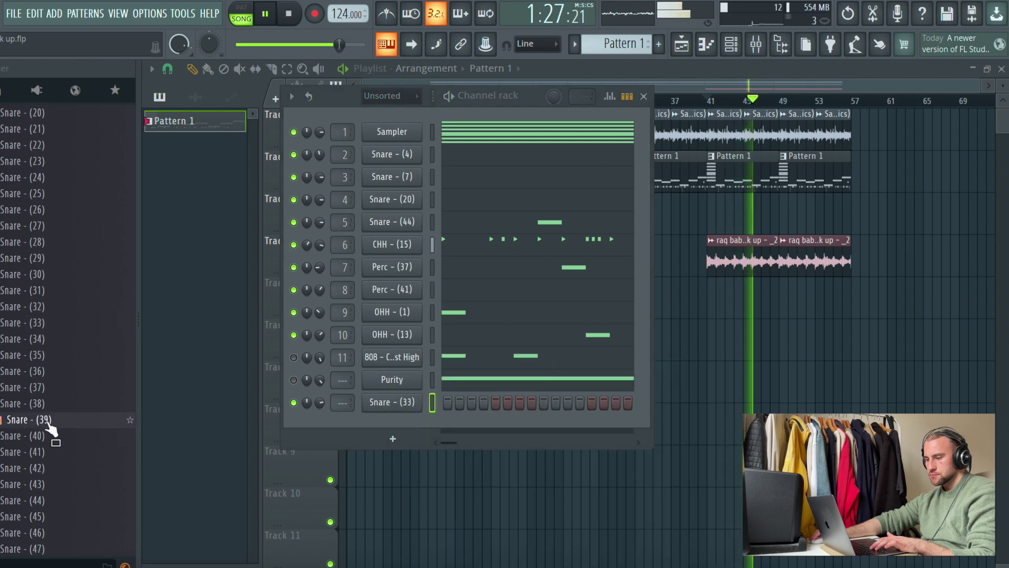
right_click(388, 402)
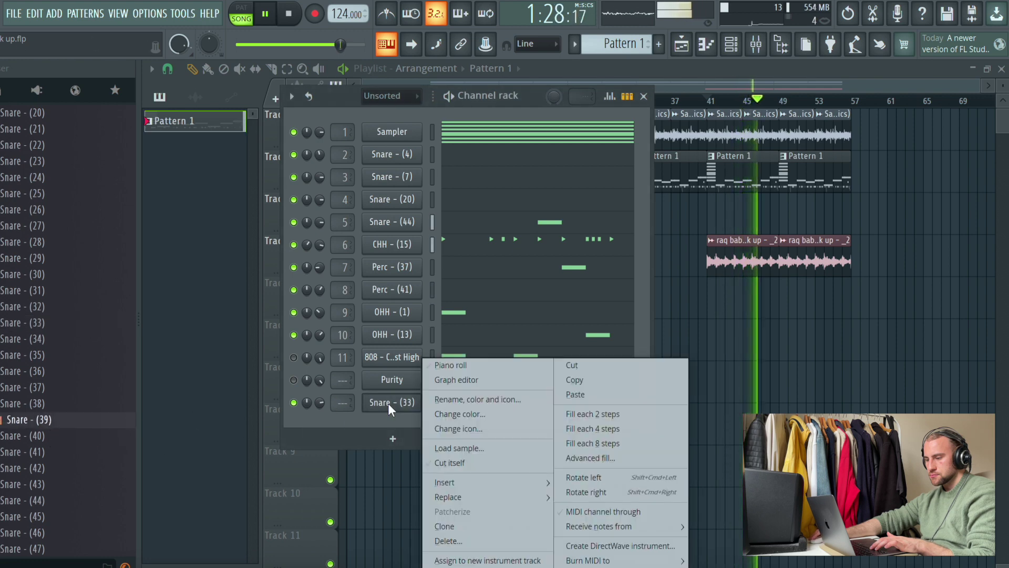
click(472, 537)
click(523, 342)
Audition further snares down the list, including Snare - (47), and collapse the kit's folders
scroll(79, 336, down, 5)
click(50, 316)
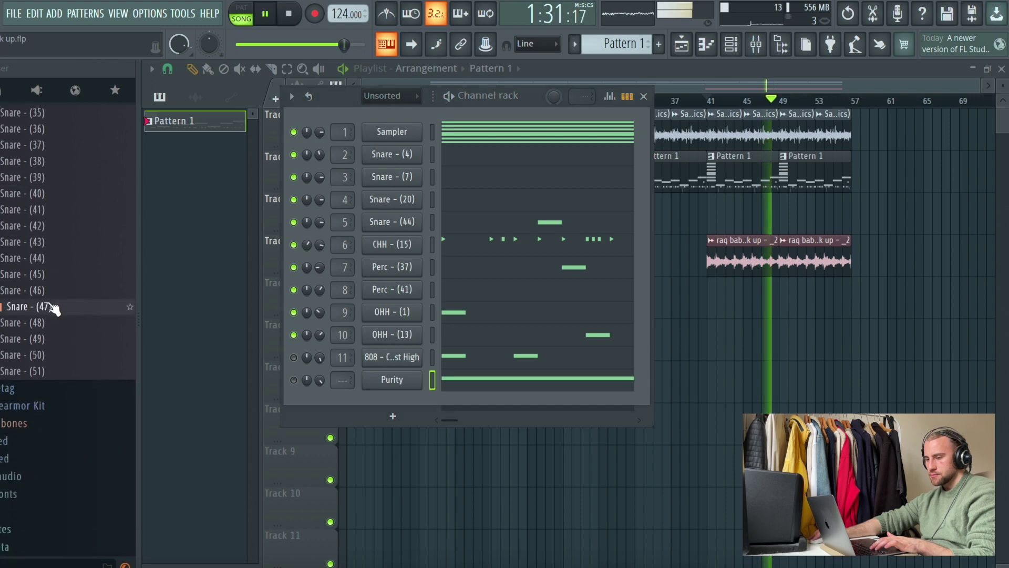
scroll(50, 315, up, 15)
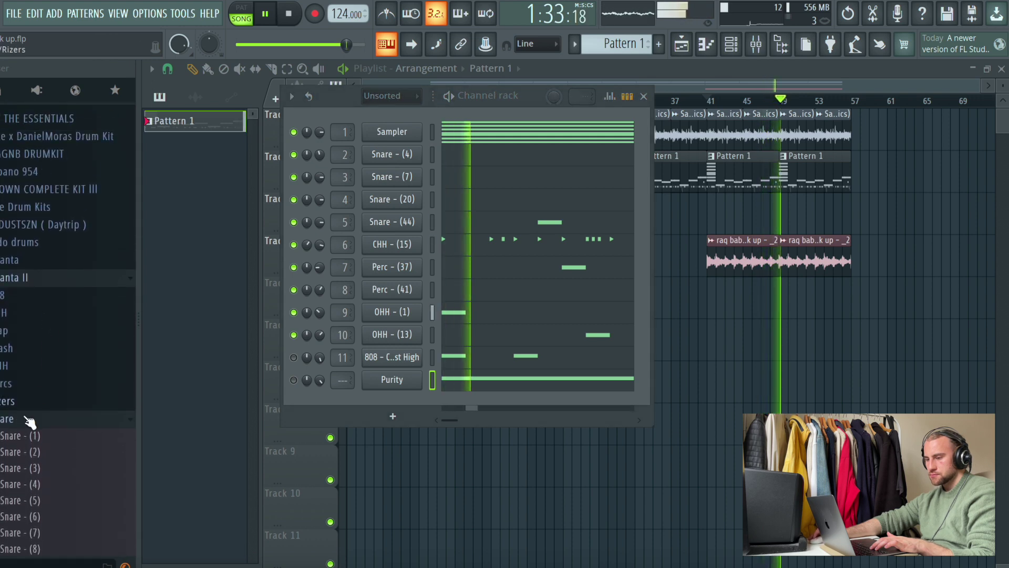
click(25, 421)
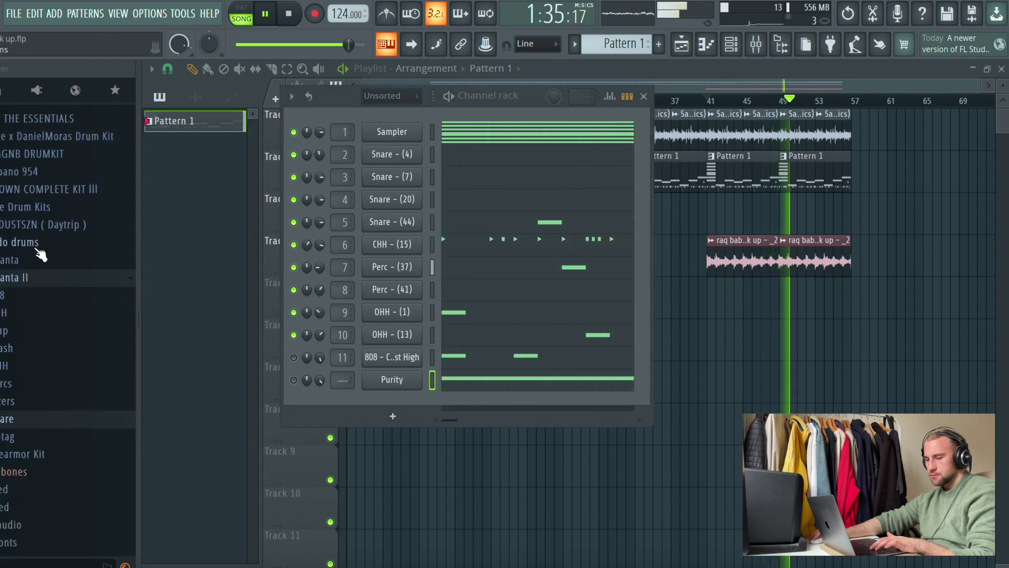
click(30, 281)
Cut the 808 - Chest High notes from Pattern 1 and paste them into the same channel of Pattern 2
right_click(489, 356)
click(625, 355)
right_click(420, 351)
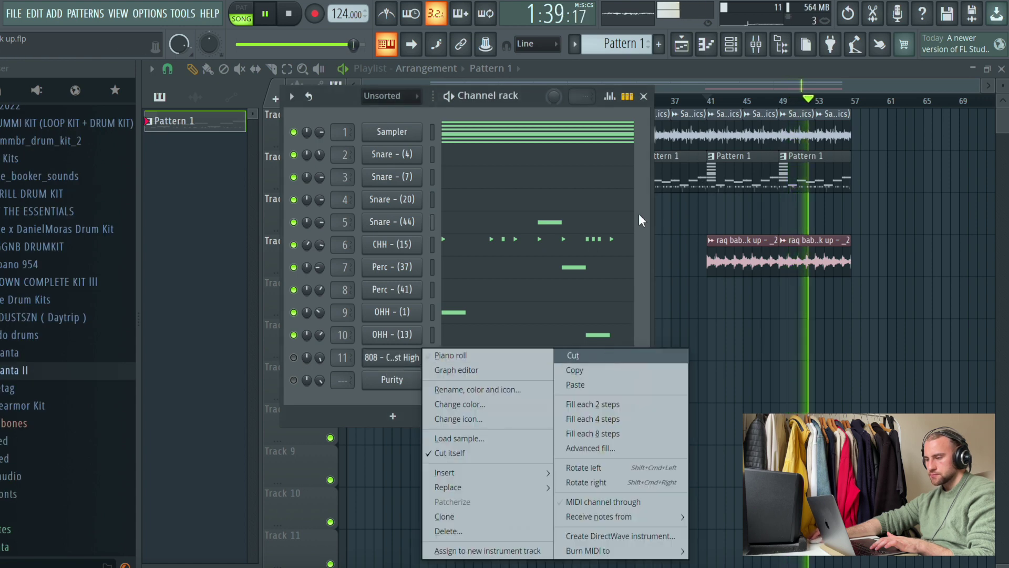
click(612, 42)
scroll(614, 39, up, 1)
right_click(420, 351)
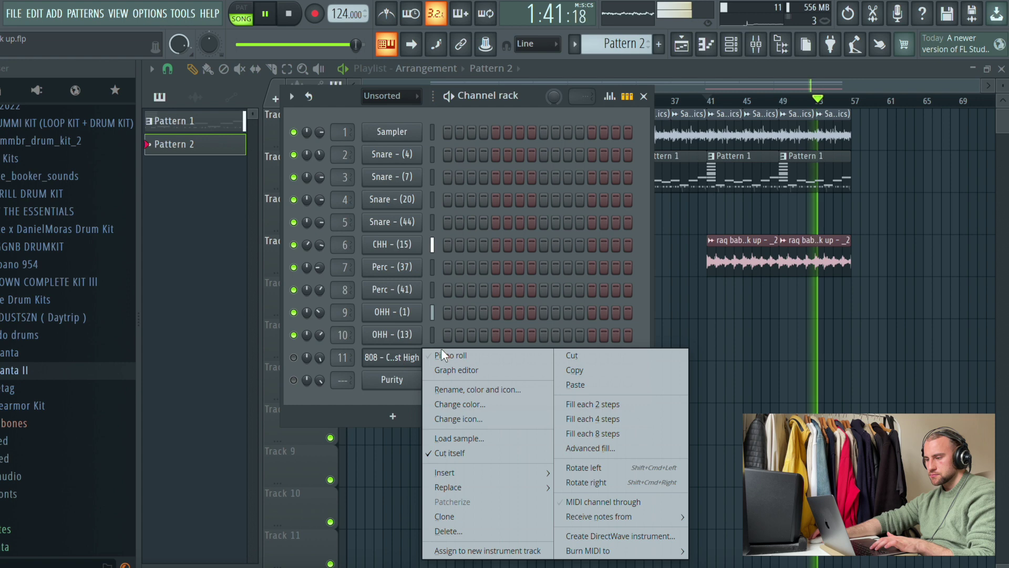
click(601, 385)
Place Pattern 2 clips on Track 5 at bars 9, 17 and 25
right_click(740, 334)
drag(740, 334, 421, 267)
drag(502, 316, 488, 320)
drag(582, 315, 562, 318)
Unmute the 808 - Chest High channel and place Pattern 2 clips on Track 5 at bars 41 and 49
click(731, 45)
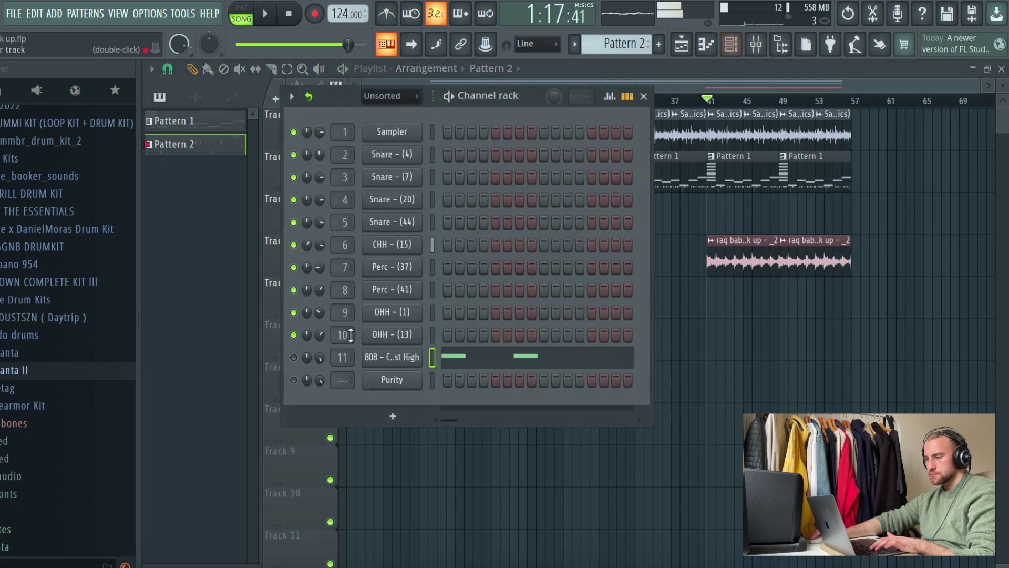
click(294, 358)
drag(716, 316, 704, 316)
key(space)
key(space)
drag(781, 317, 781, 322)
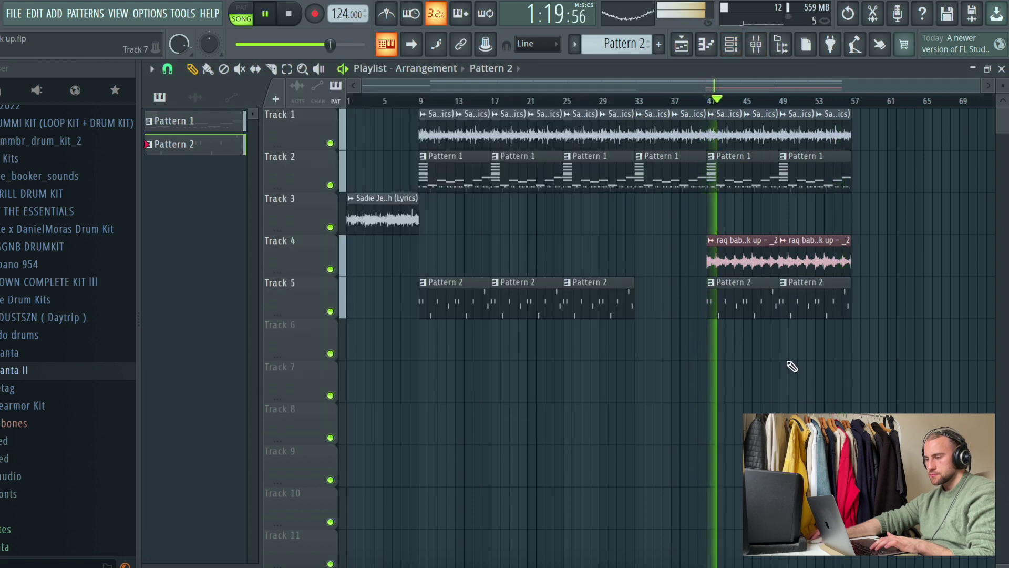
Duplicate all clips from bars 9 to 57 on Tracks 1, 2, 4 and 5 so the copy starts at bar 57
click(287, 68)
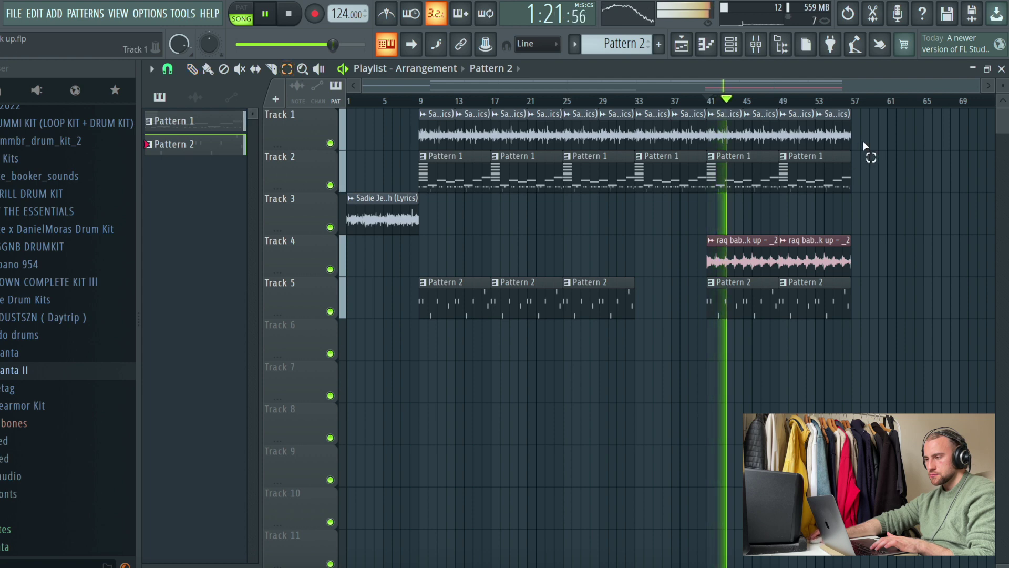
drag(849, 153, 506, 341)
drag(881, 132, 453, 339)
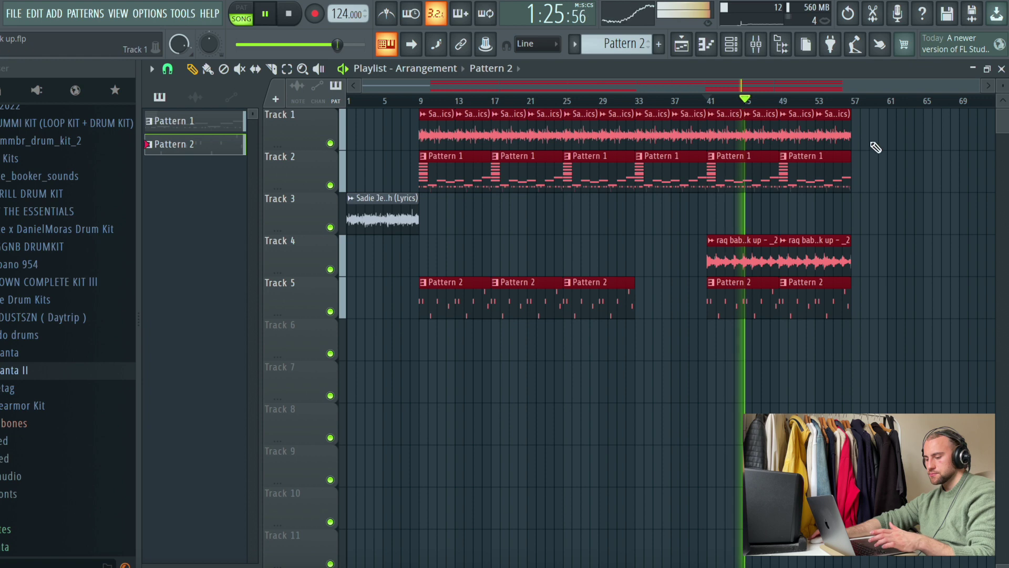
key(ctrl+b)
scroll(506, 100, up, 2)
scroll(506, 99, up, 3)
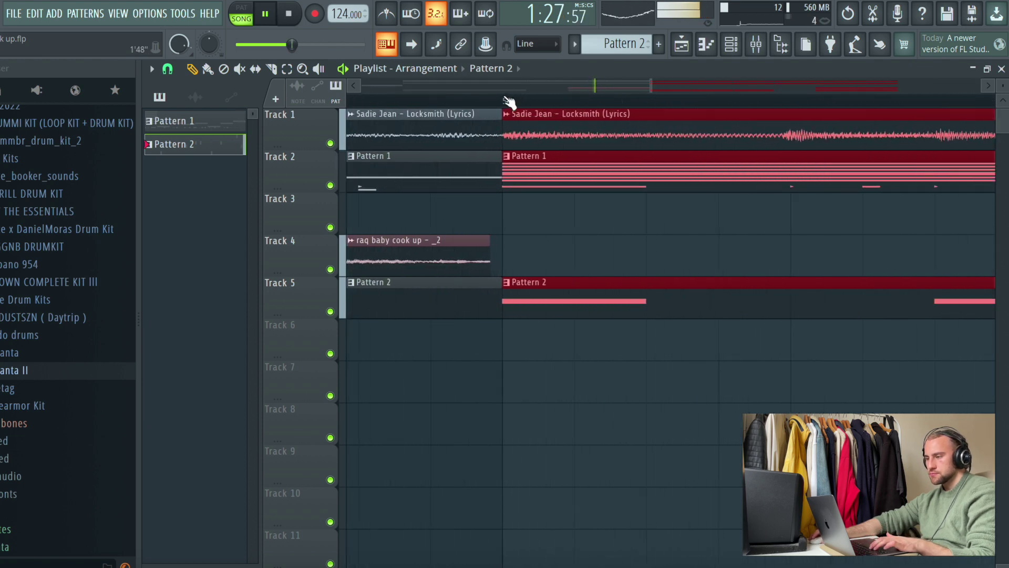
scroll(506, 100, down, 5)
ctrl+click(762, 427)
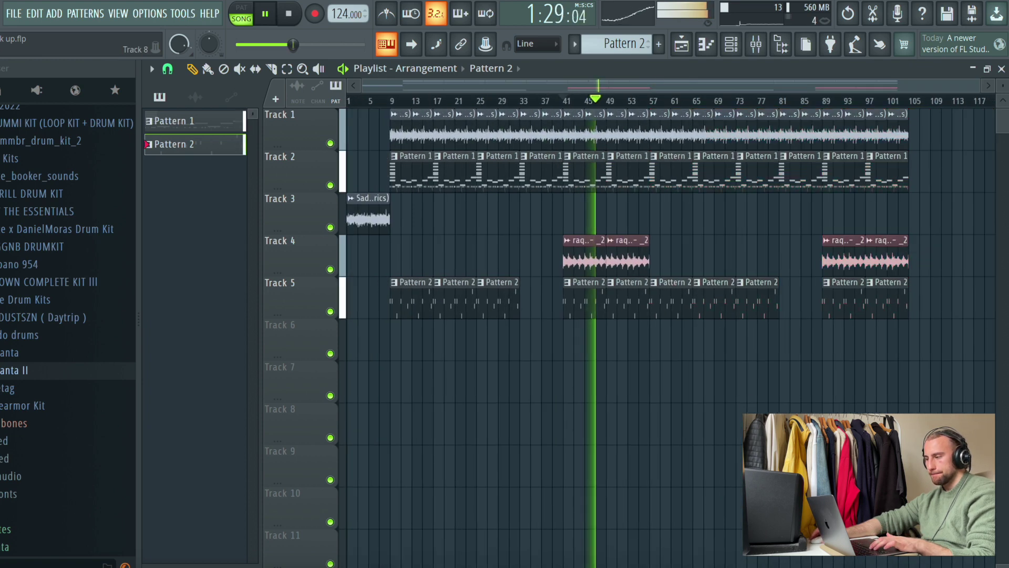
Add a raq baby cook up clip on Track 4 at bar 105 and Sadie Jean clips on Track 1 at bars 105 and 109
mouse_move(927, 266)
mouse_down()
mouse_move(908, 282)
mouse_move(914, 266)
mouse_up()
right_click(920, 262)
click(917, 268)
right_click(916, 265)
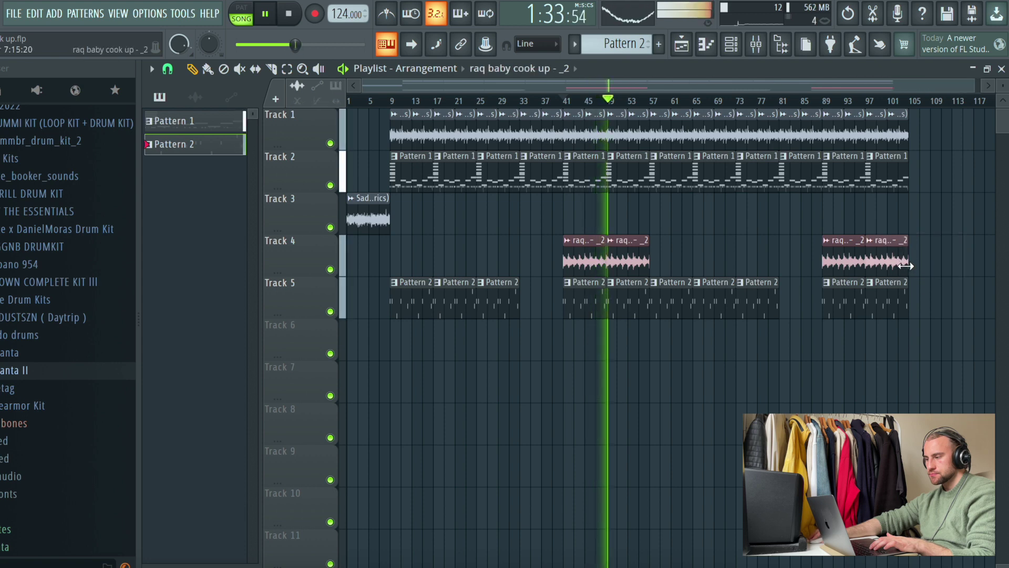
click(905, 266)
drag(929, 259, 910, 275)
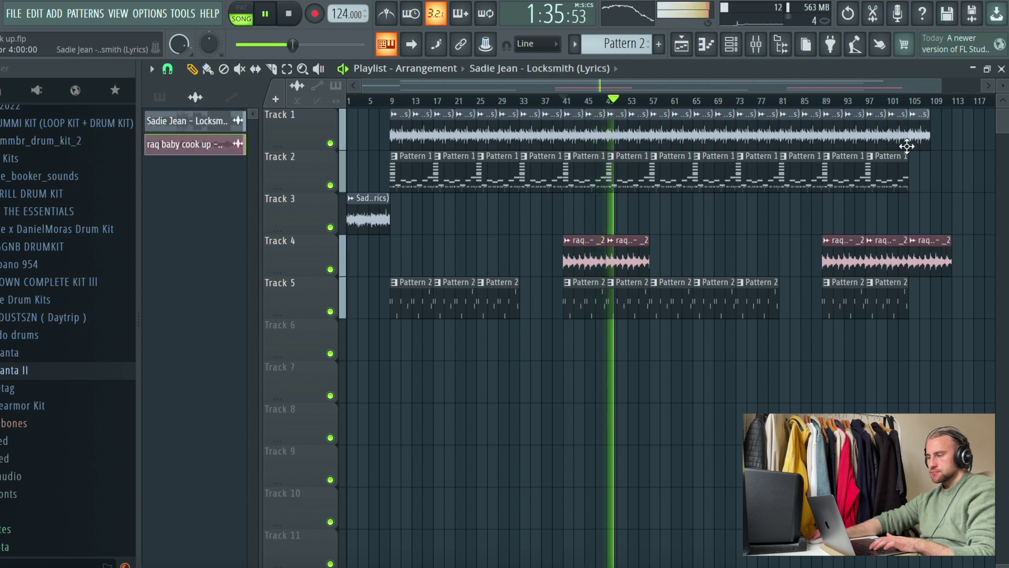
mouse_move(909, 145)
mouse_down()
mouse_move(887, 142)
mouse_move(928, 144)
mouse_up()
click(289, 14)
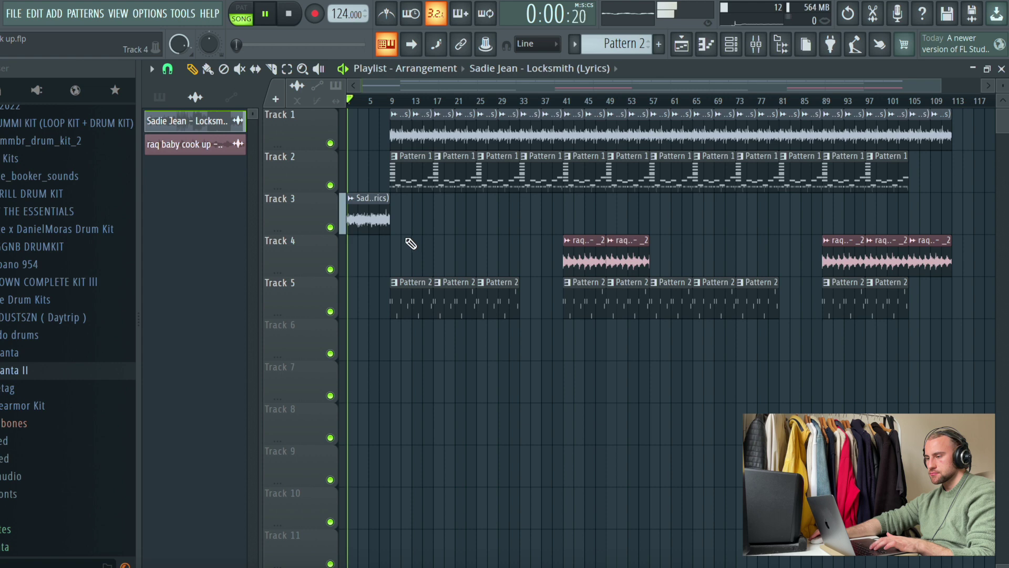
Expand the drum kit's Rizers folder and audition several risers, including Rizer - (1) to (6) and Rizer - (10)
click(14, 374)
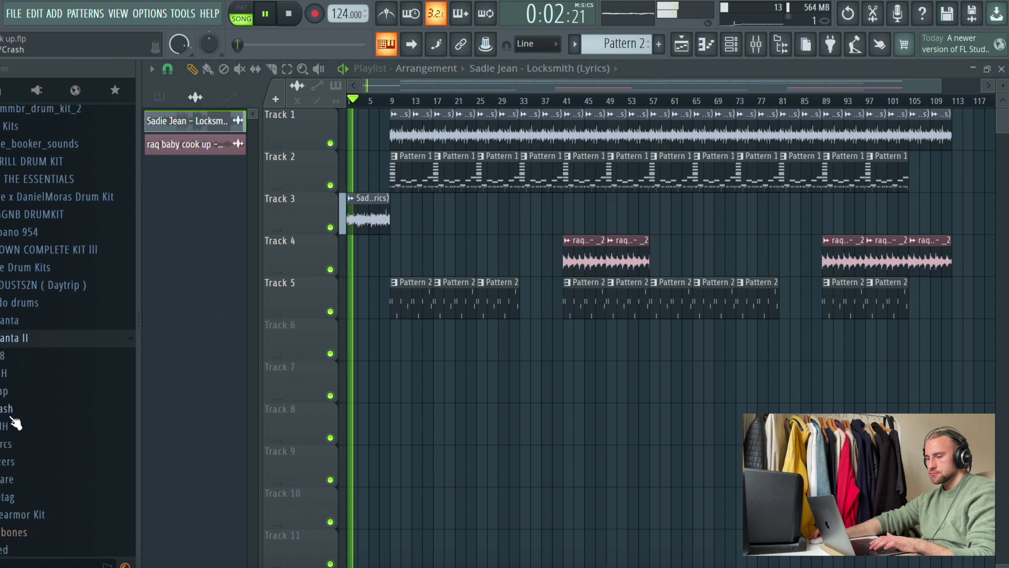
click(13, 464)
click(35, 451)
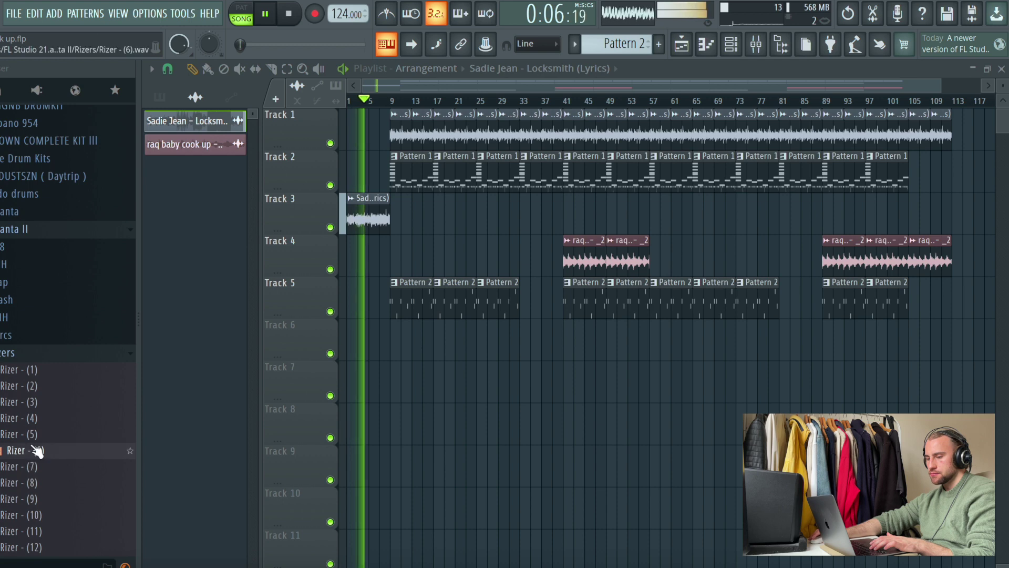
click(38, 435)
click(40, 422)
key(space)
click(41, 403)
click(41, 388)
click(41, 371)
click(49, 513)
scroll(50, 511, down, 1)
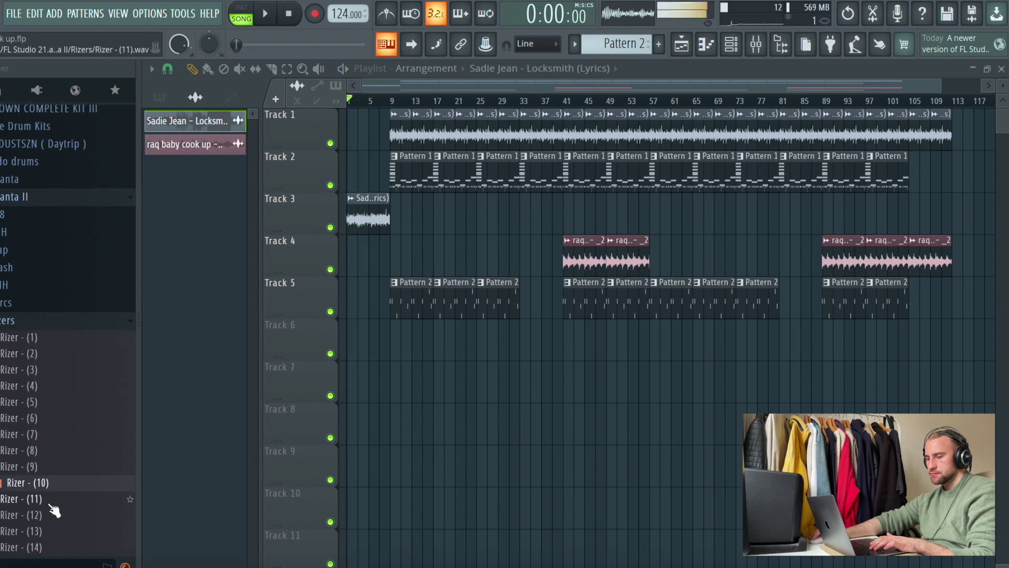
Place the Rizer - (10) sample on Track 6 at bar 7
drag(49, 487, 384, 351)
double_click(387, 353)
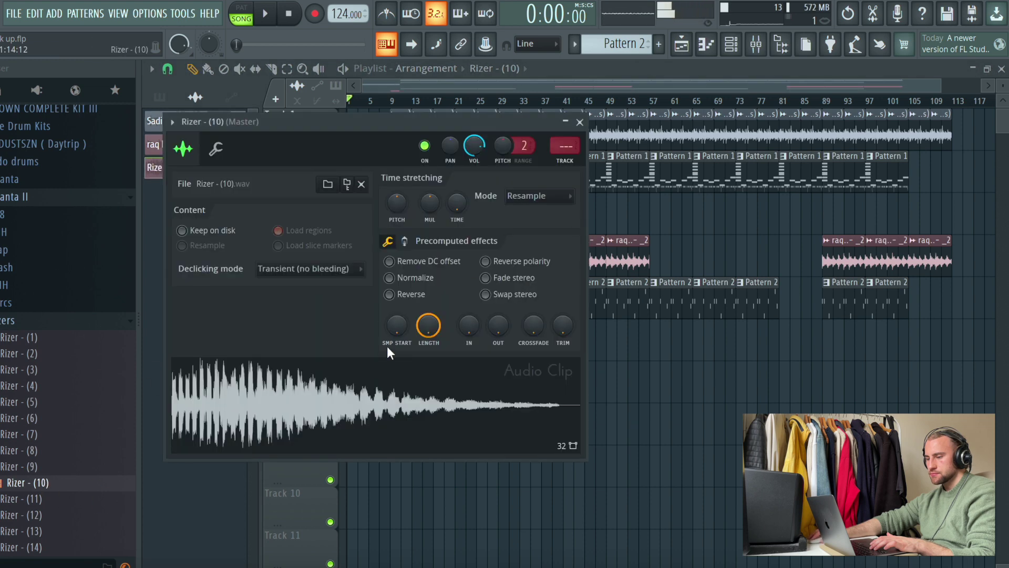
key(Escape)
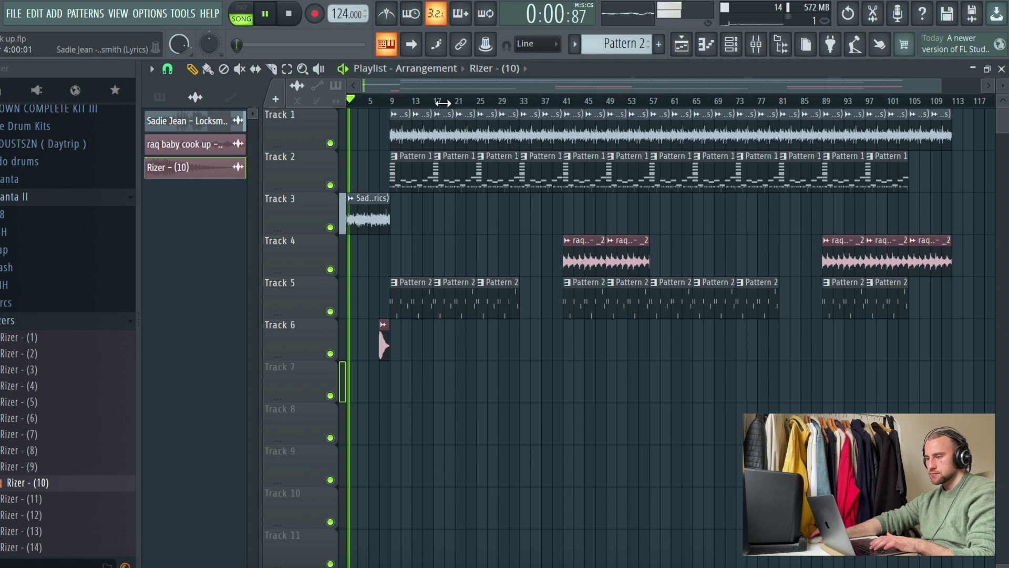
Try shifting the Rizer - (10) clip on Track 6 so that it ends exactly at bar 9
click(374, 101)
scroll(389, 101, up, 5)
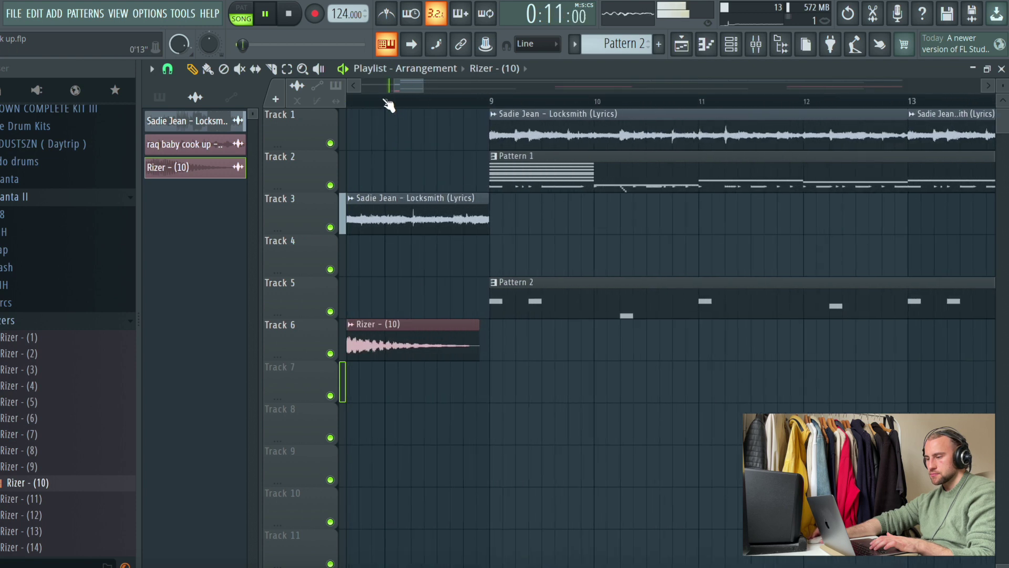
drag(415, 86, 406, 84)
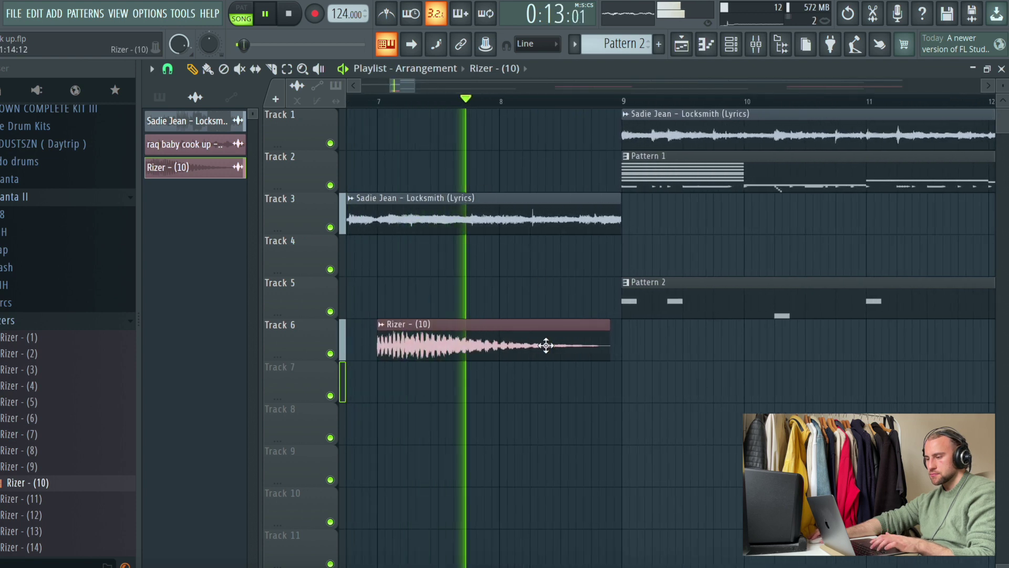
drag(554, 347, 557, 347)
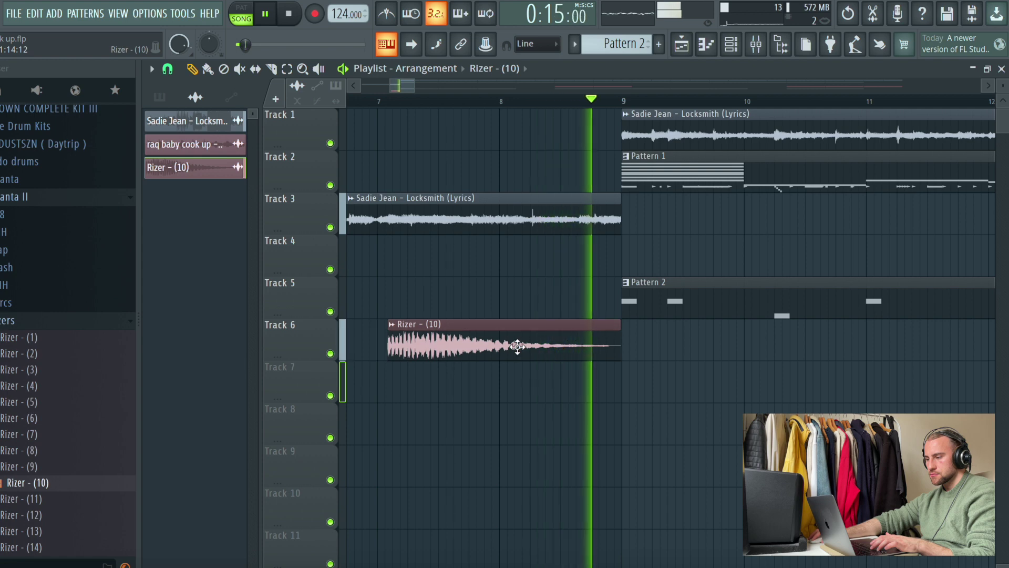
drag(493, 320, 482, 320)
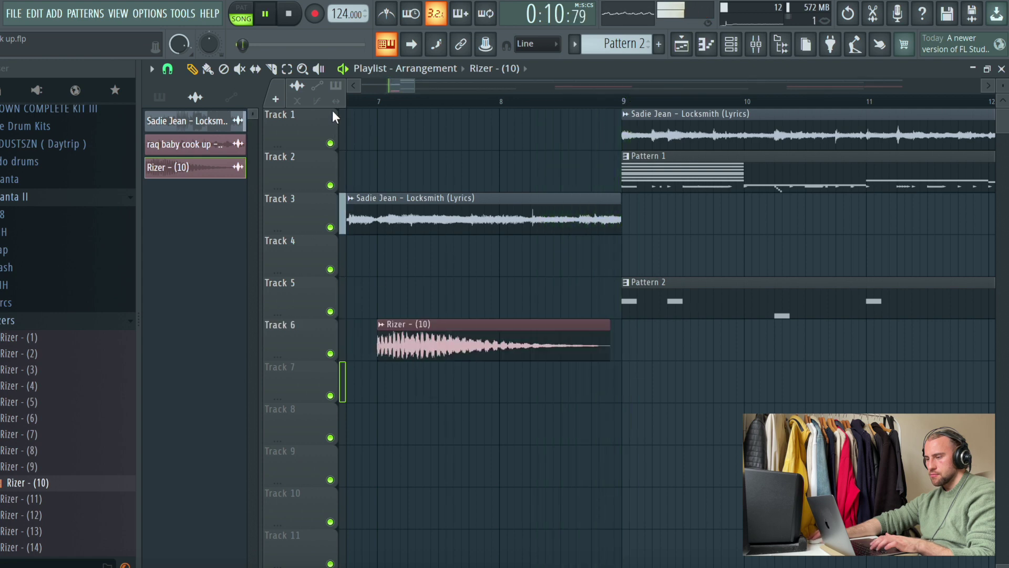
Stretch the Rizer - (10) clip on Track 6 so it runs exactly from bar 7 to bar 9, checking it in playback
drag(608, 351, 624, 362)
right_click(621, 359)
key(space)
key(space)
drag(395, 343, 371, 347)
key(space)
key(space)
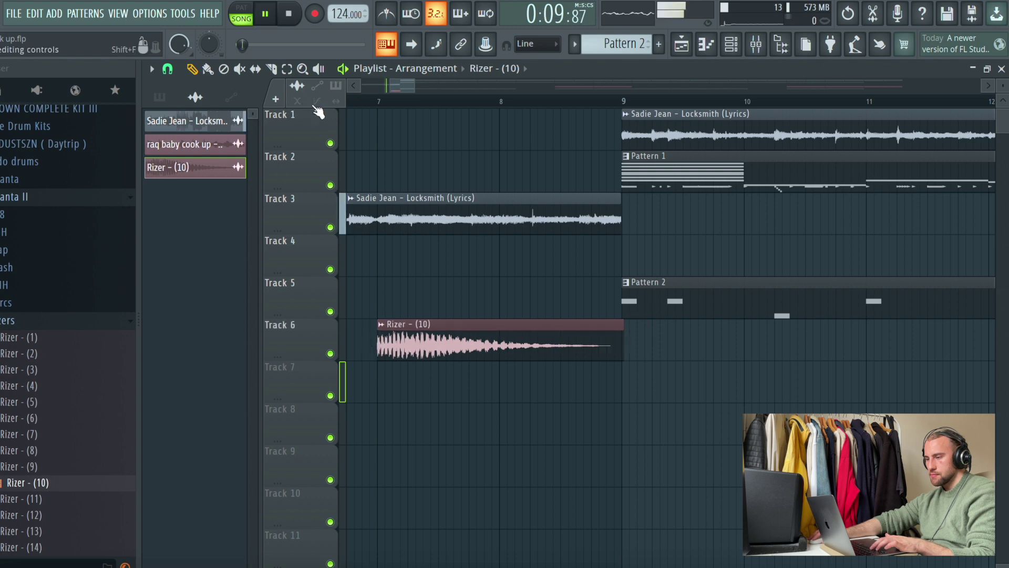
drag(624, 357, 634, 358)
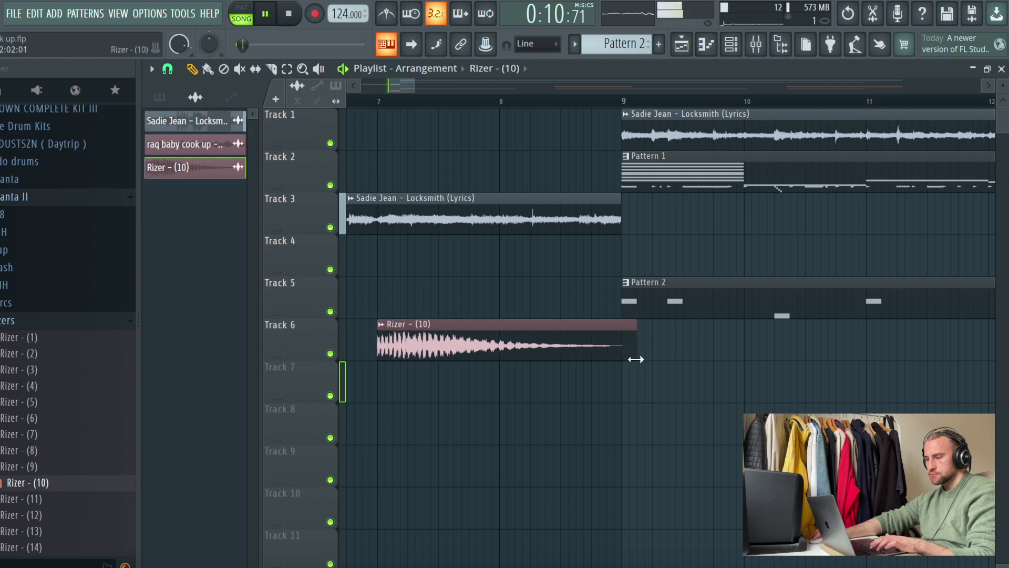
drag(638, 350, 621, 351)
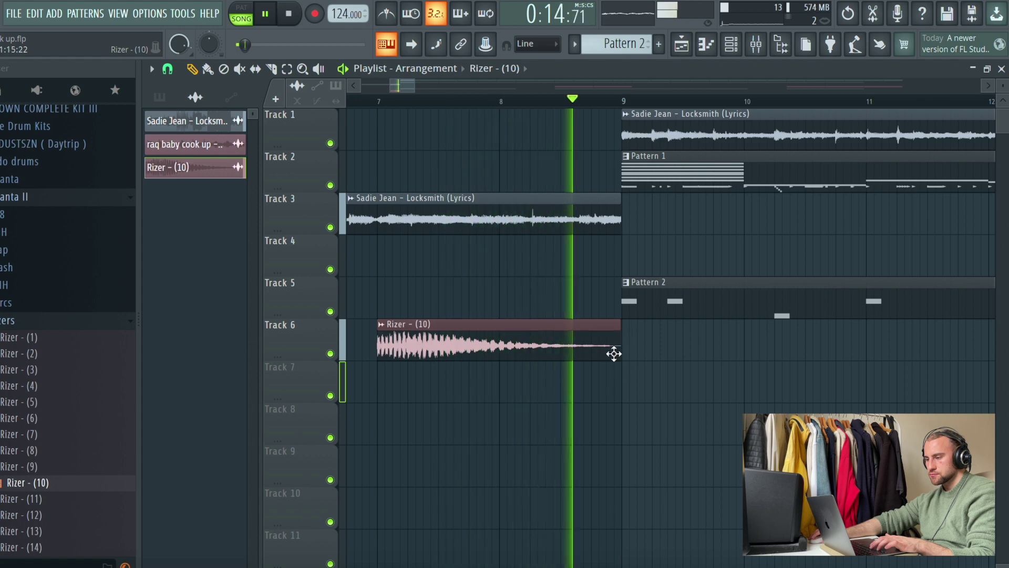
ctrl+scroll(614, 354, up, 5)
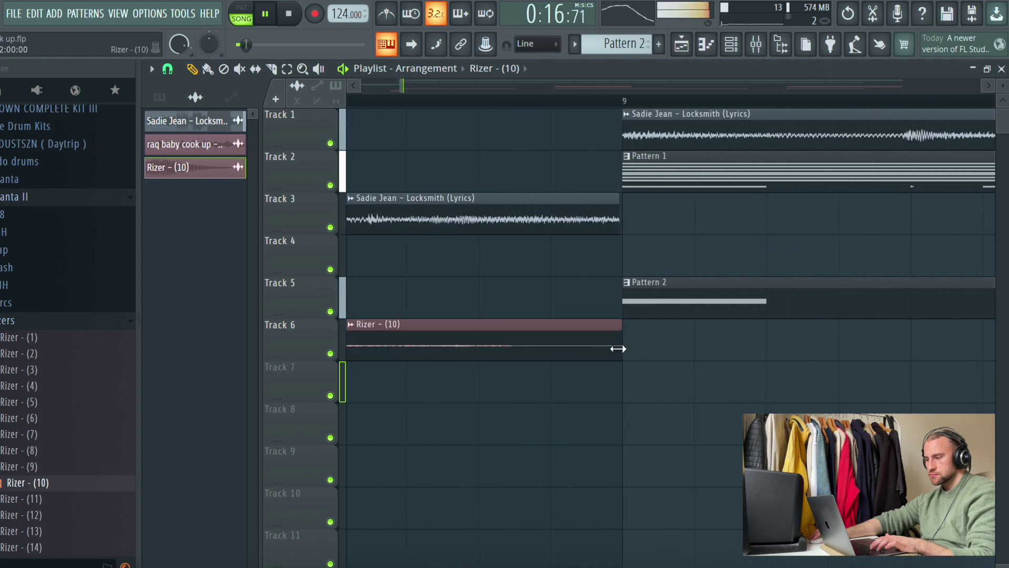
double_click(581, 338)
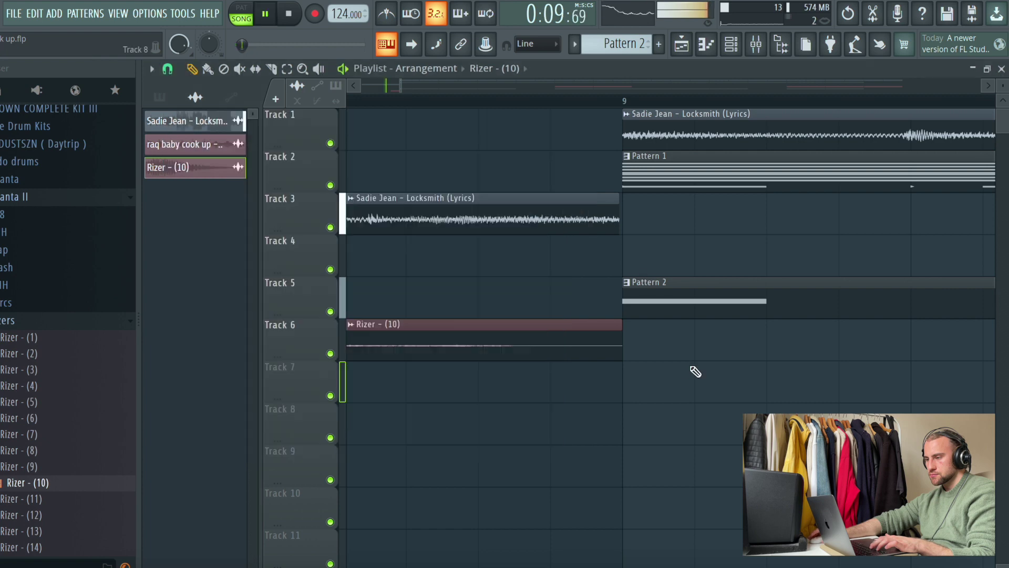
Place two more Rizer - (10) clips on Track 6 at bars 39 and 87
ctrl+scroll(389, 334, down, 5)
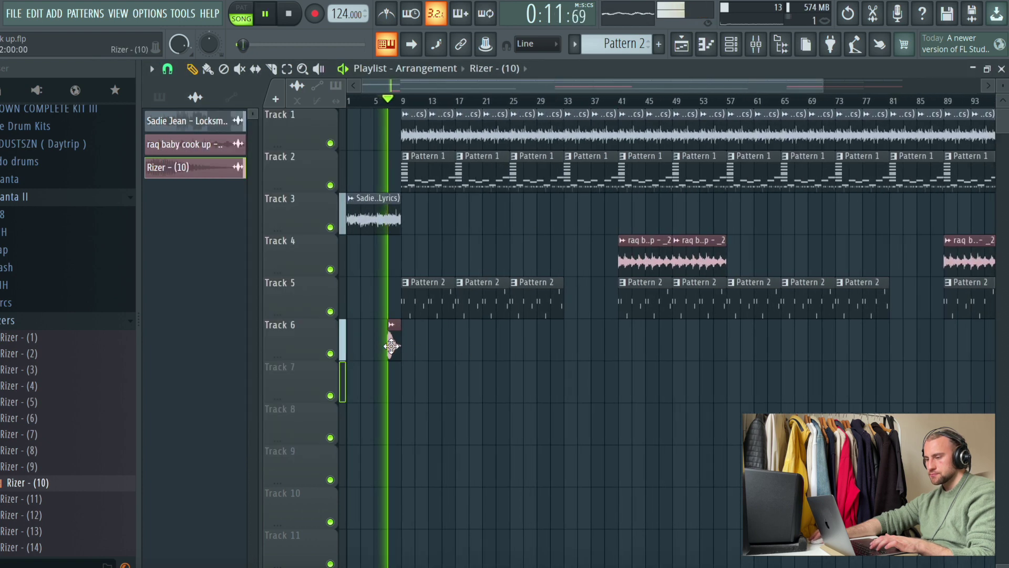
click(606, 341)
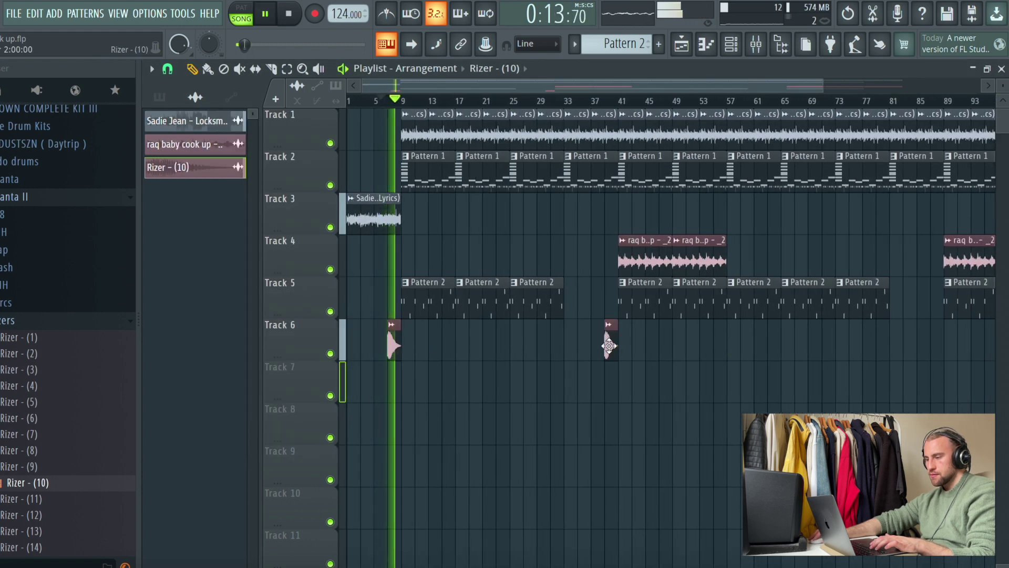
scroll(799, 105, down, 2)
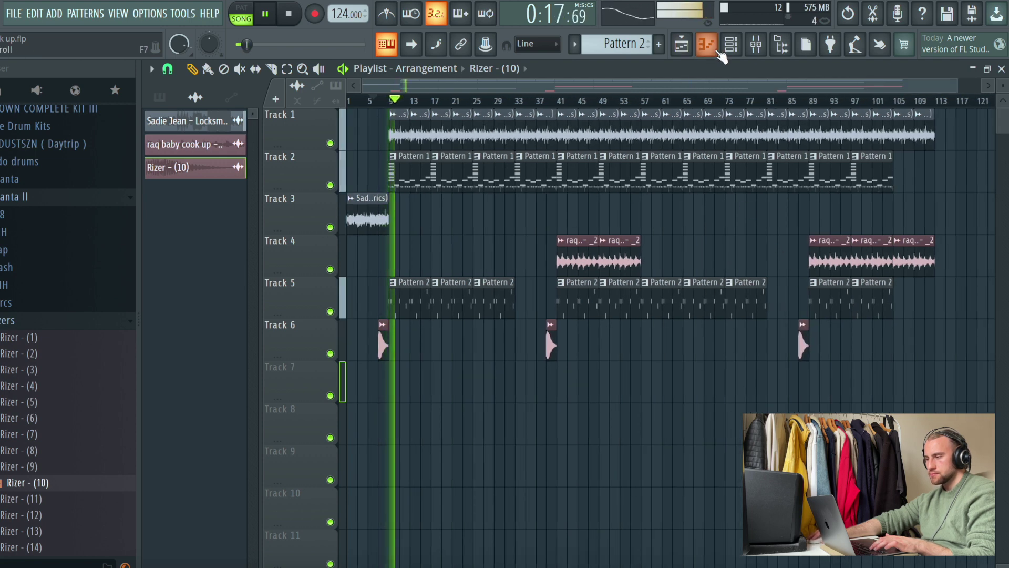
Check the master's Fruity parametric EQ and lower the 808 - Chest High mixer track to about -4.3 dB
click(707, 46)
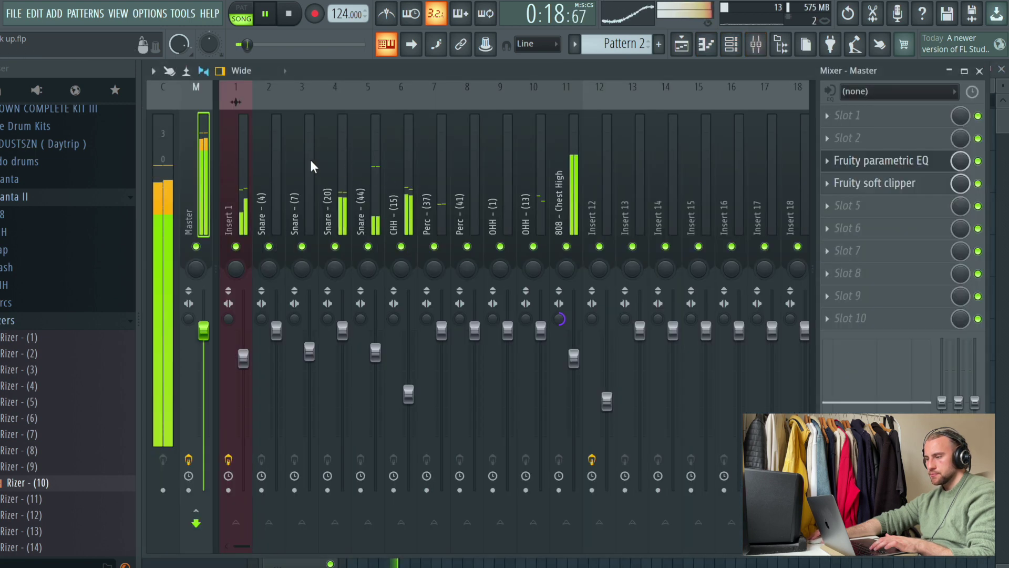
click(887, 168)
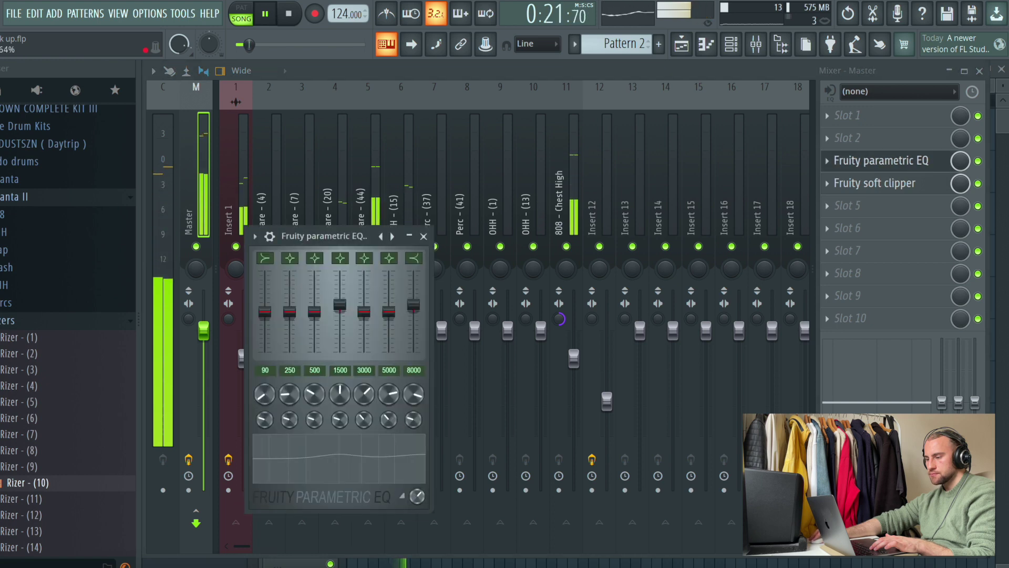
click(573, 359)
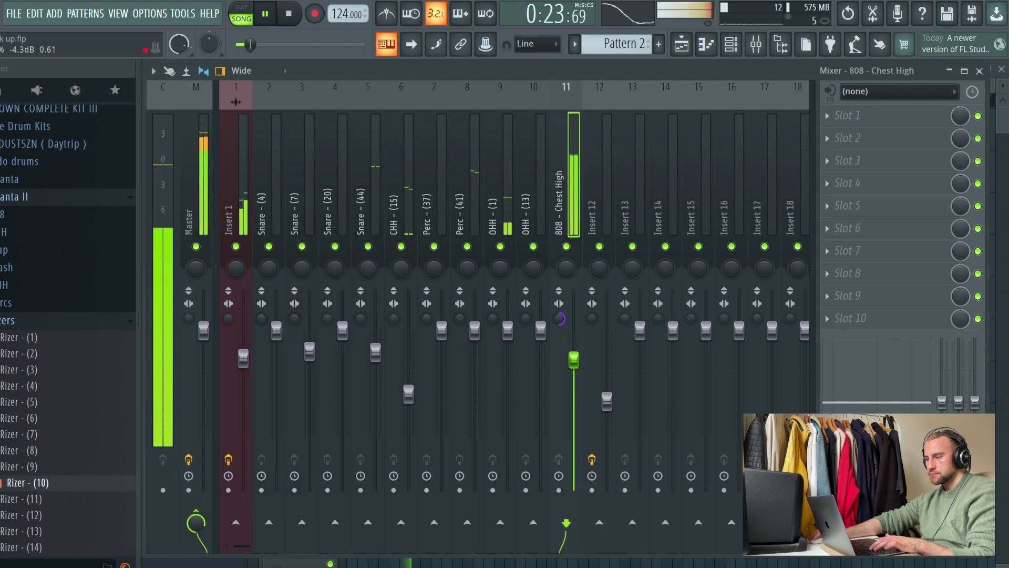
click(277, 163)
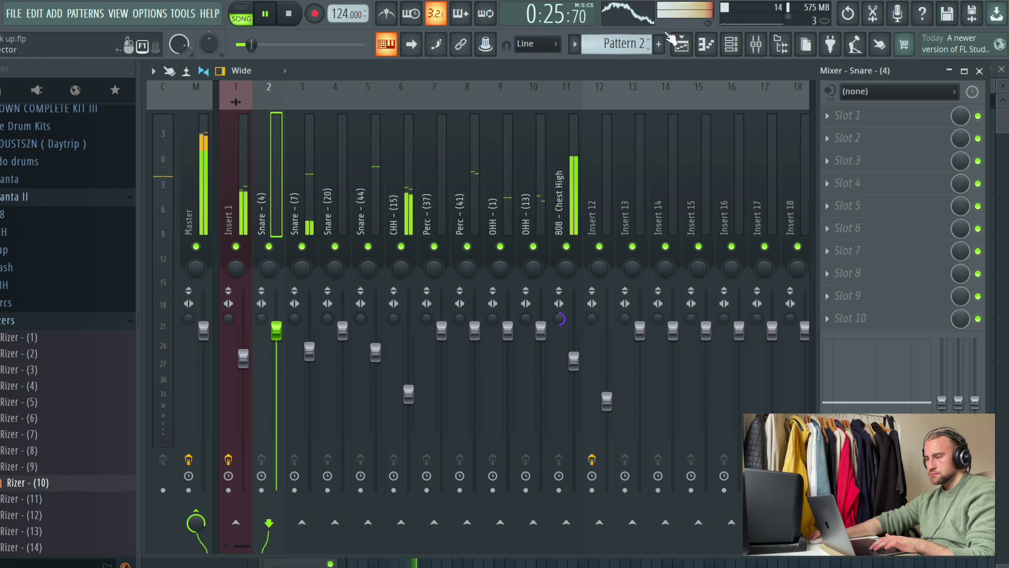
Open Pattern 1's CHH - (15) notes in the piano roll and show note pan in an enlarged control lane
click(732, 45)
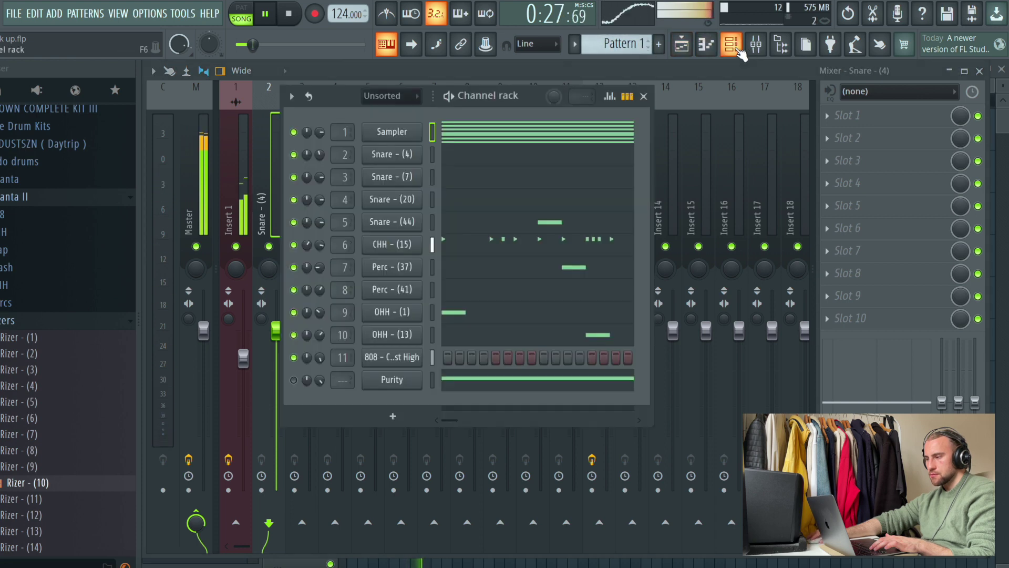
click(488, 247)
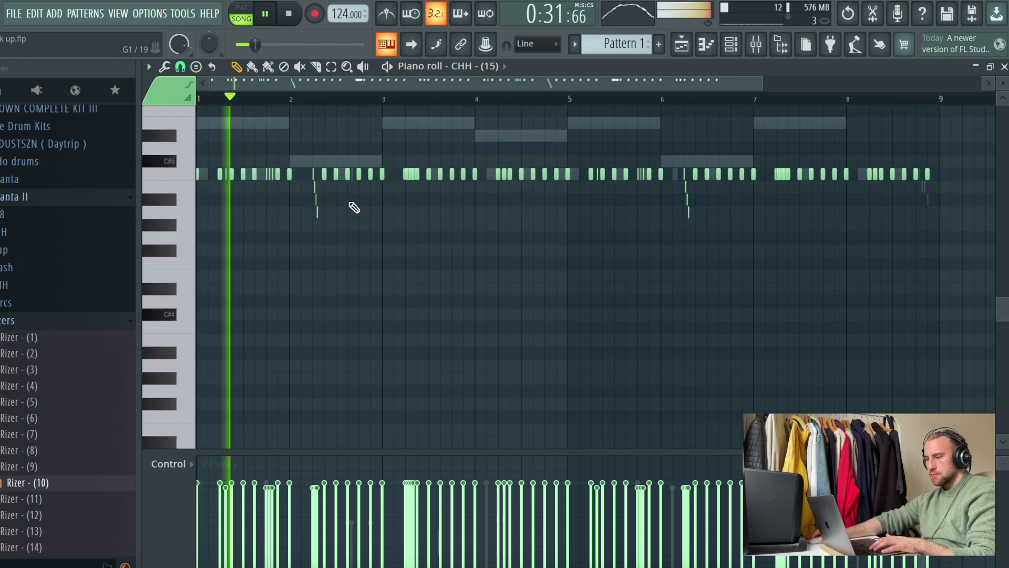
scroll(278, 99, up, 2)
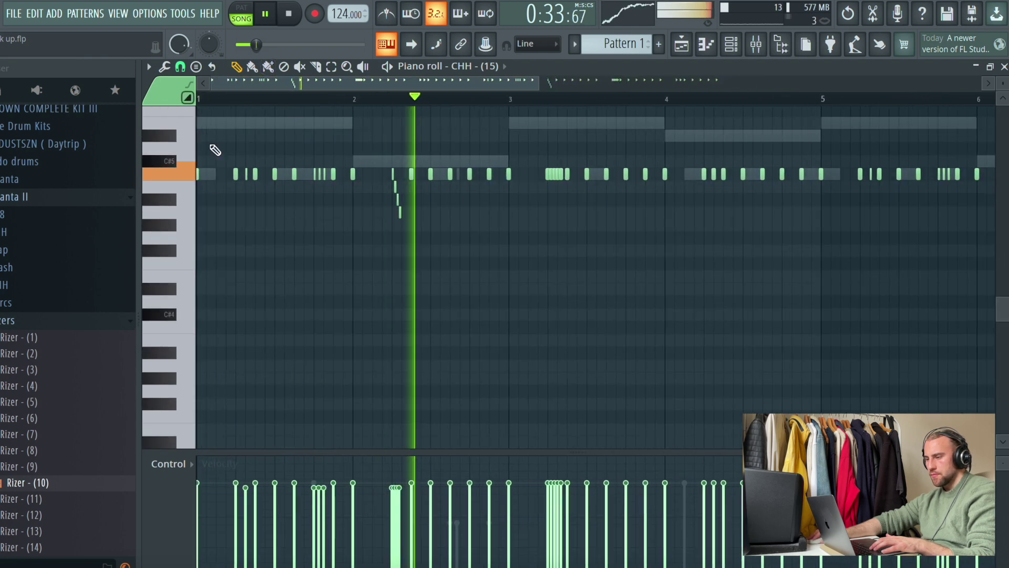
click(171, 464)
click(184, 488)
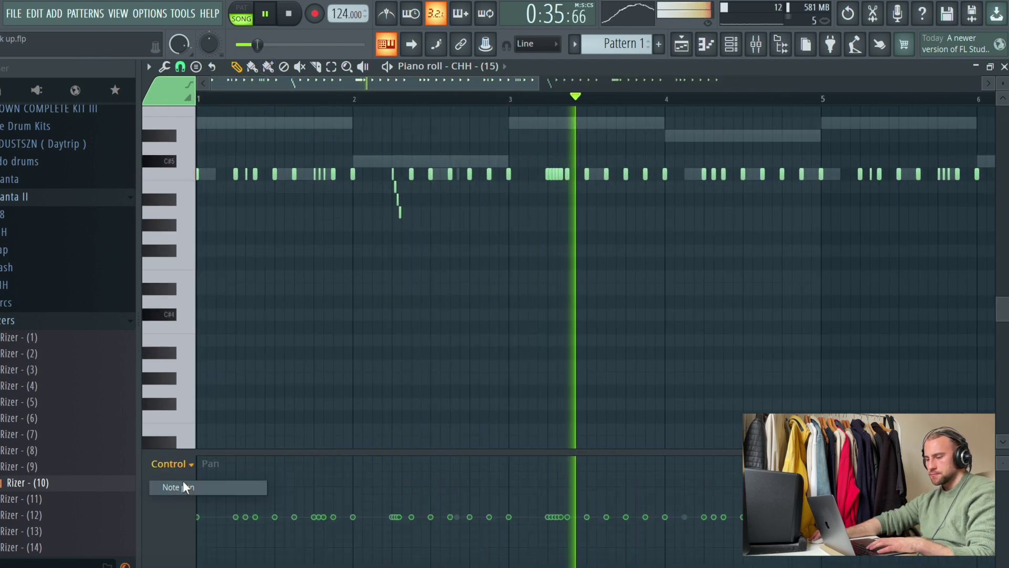
drag(279, 453, 271, 244)
Pan the three hi-hats on beat 2 of bar 1 about 50% left and the four on beat 4 50% right
key(space)
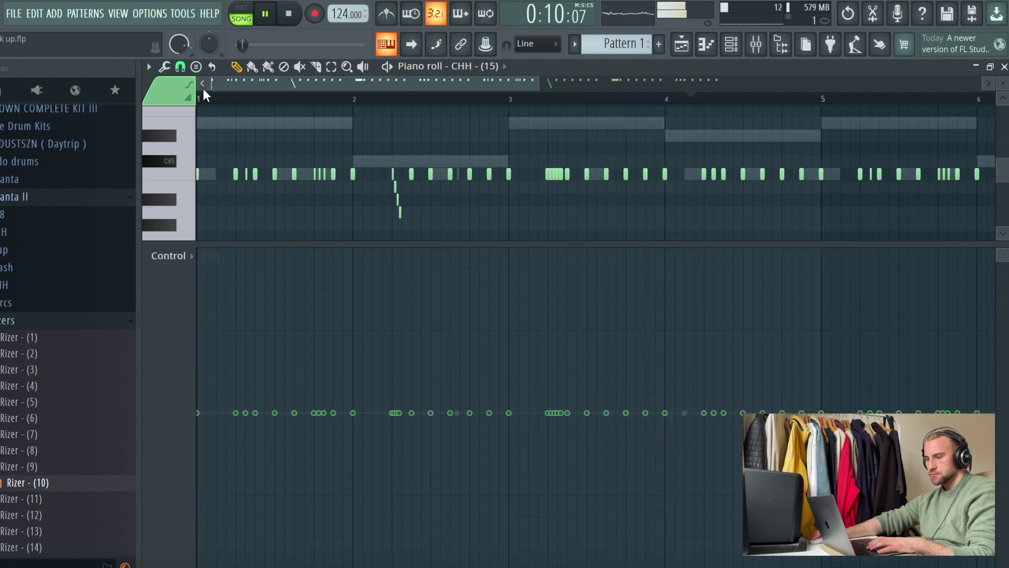
key(space)
key(space)
key(space)
key(space)
key(space)
click(313, 329)
key(space)
key(space)
mouse_move(314, 329)
mouse_down()
mouse_move(331, 330)
mouse_move(315, 331)
mouse_up()
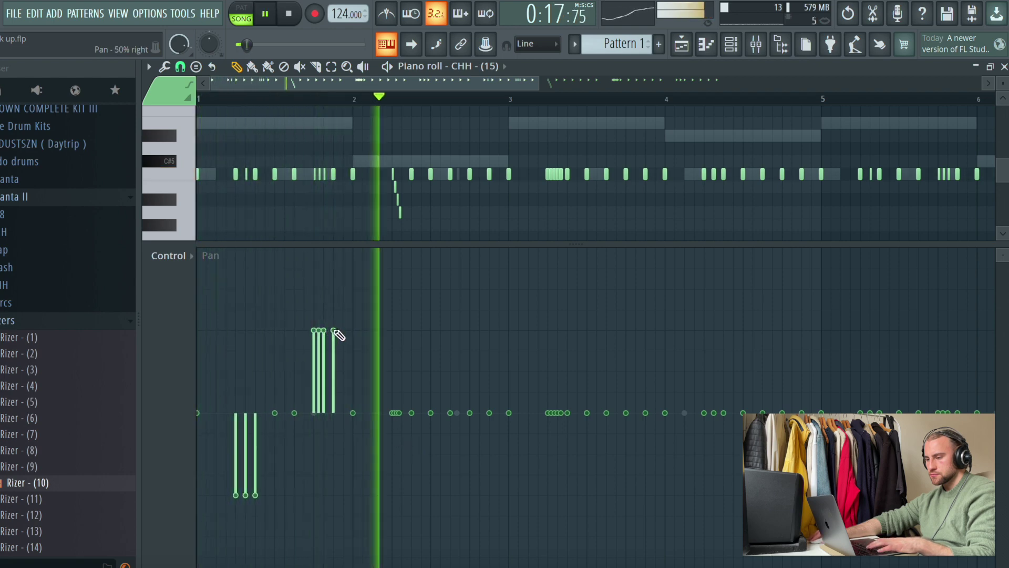
Pan the fast descending hi-hat roll in bar 2 about 50% left, keeping the hat right after it centered
drag(392, 495, 412, 496)
key(space)
key(space)
click(412, 413)
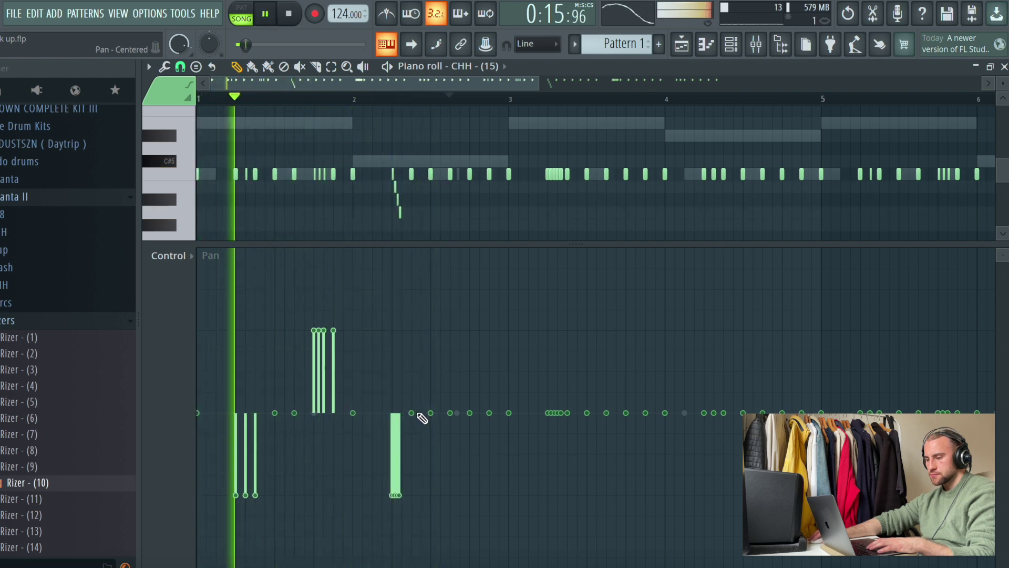
Pan the CHH - (15) roll on beat 2 of bar 3 50% right and the three hats on beat 2 of bar 4 50% left
click(551, 331)
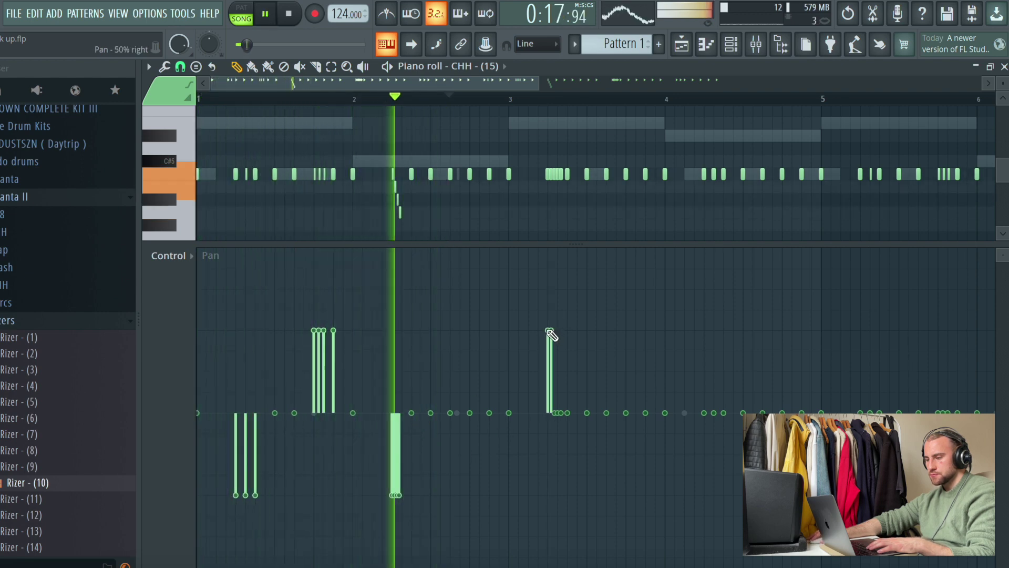
drag(551, 331, 567, 331)
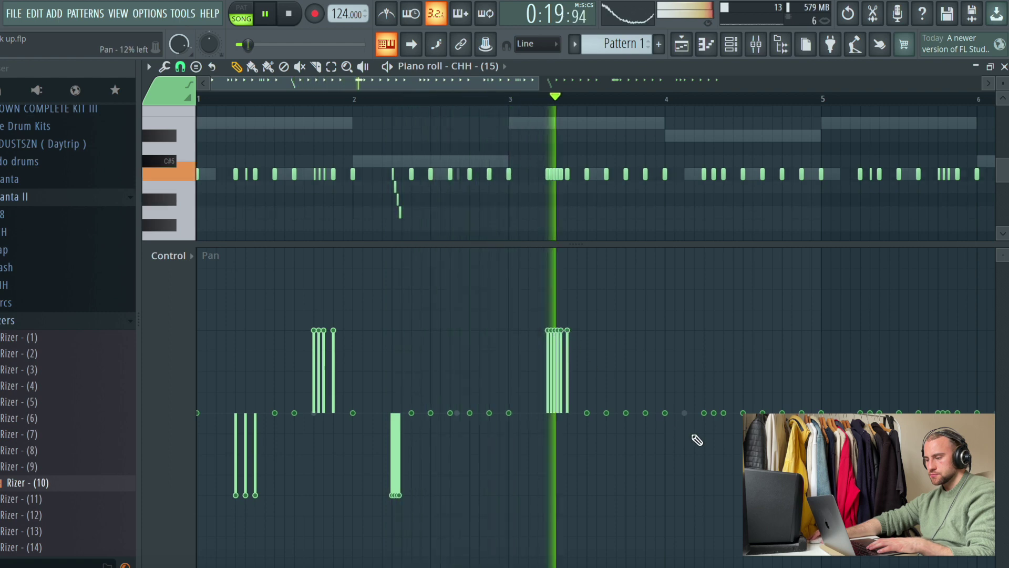
drag(466, 85, 558, 92)
key(space)
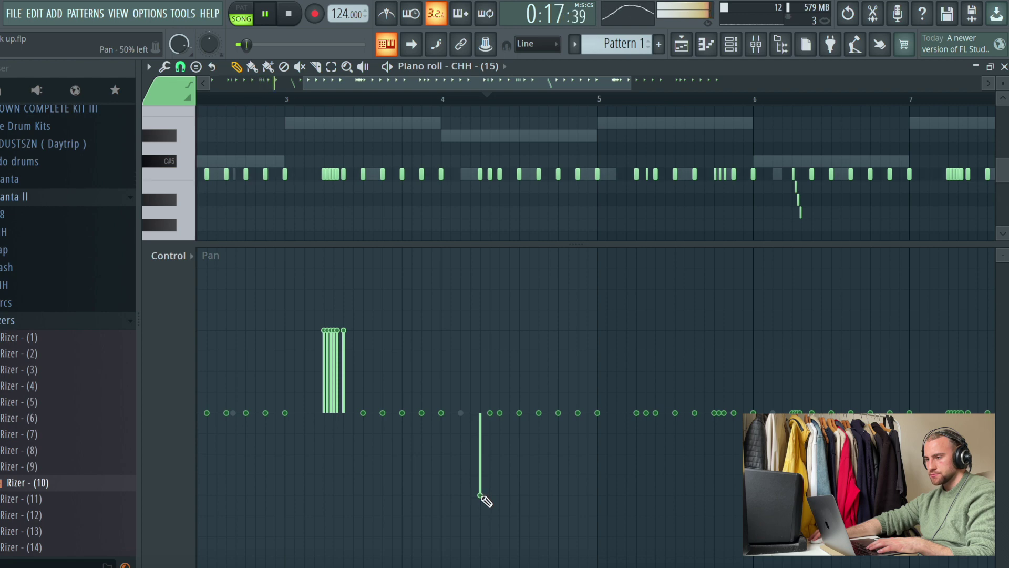
key(space)
Pan bar 5's three beat-2 hats 50% right and three beat-4 hats 50% left, then the descending roll in bar 6 50% right
drag(637, 331, 657, 335)
click(714, 496)
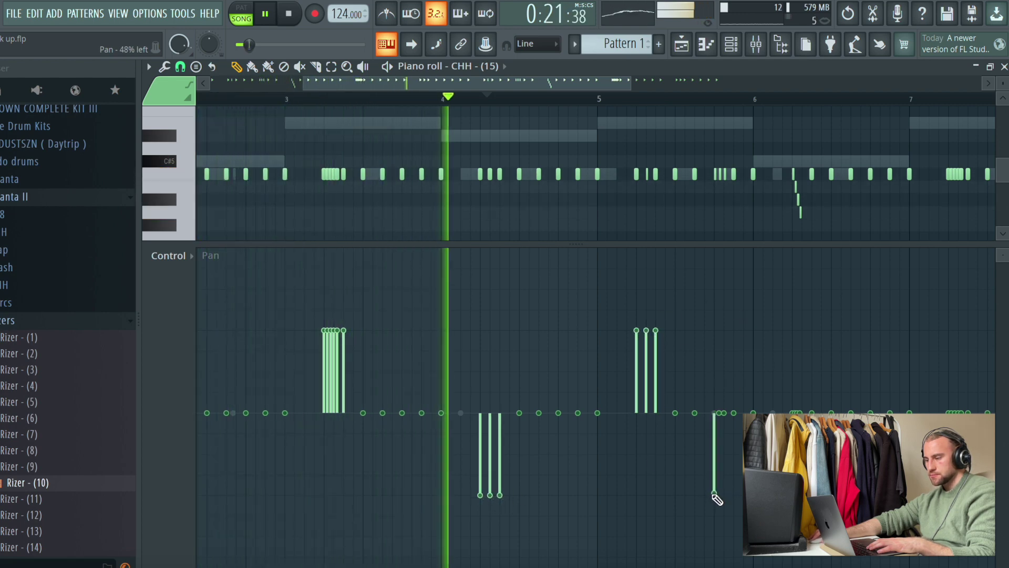
drag(715, 497, 725, 495)
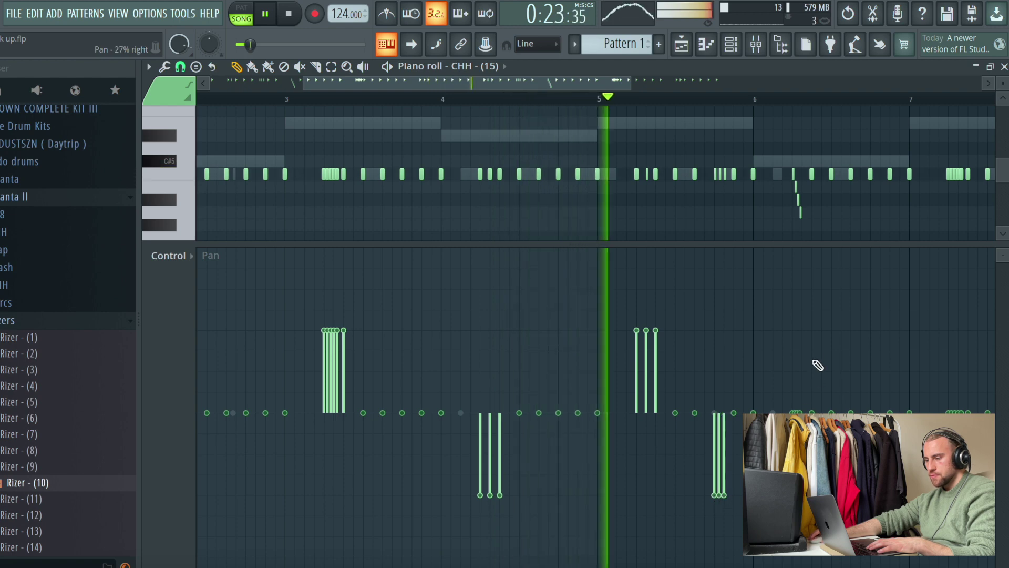
drag(793, 332, 801, 336)
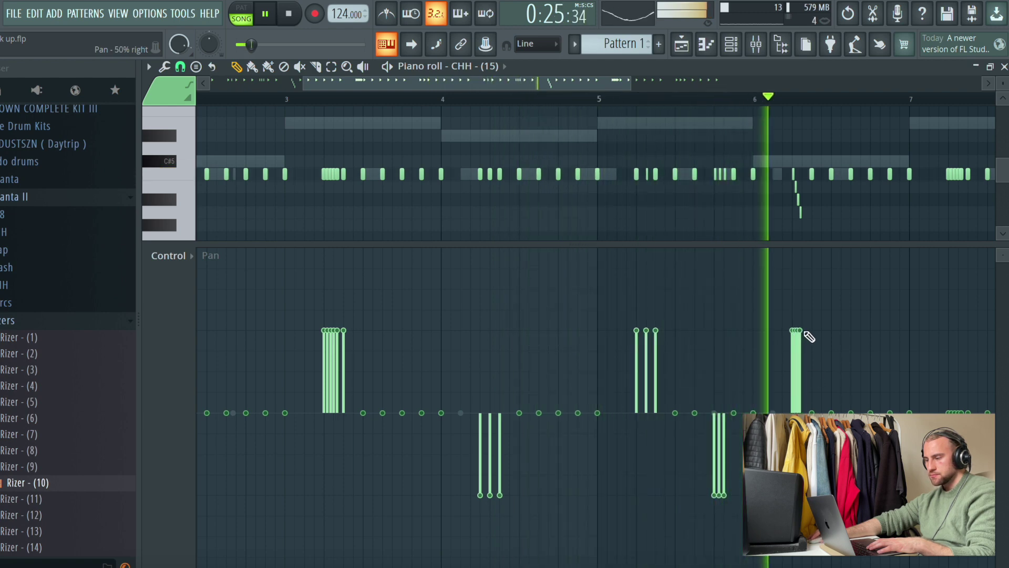
Pan the hi-hat roll on beat 2 of bar 7 about 50% left and the three hats on beat 2 of bar 8 50% right
drag(594, 83, 727, 100)
key(space)
key(space)
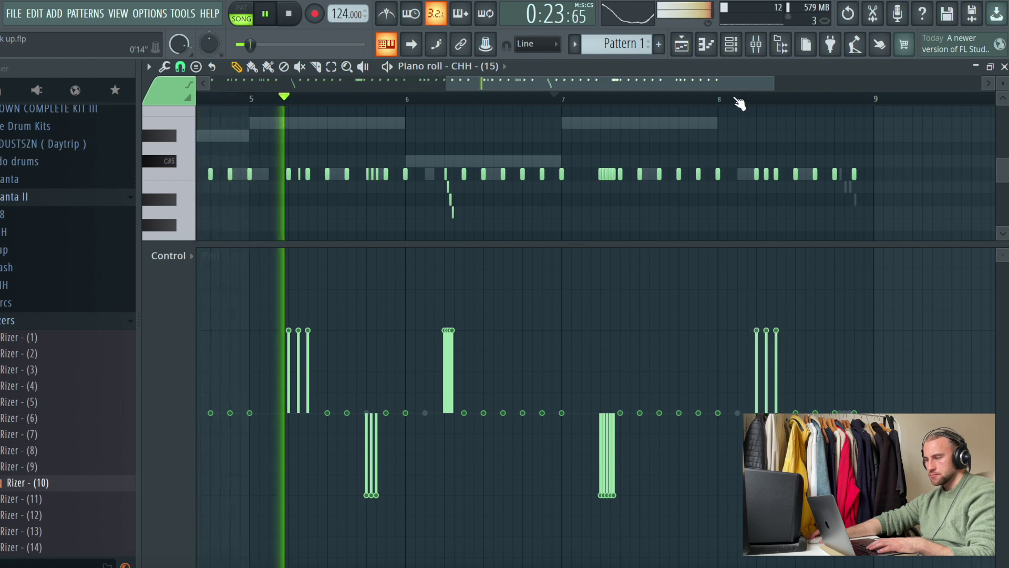
Pan the first two Snare - (20) notes in bar 2 50% right and the last one 50% left
scroll(738, 101, down, 3)
click(489, 66)
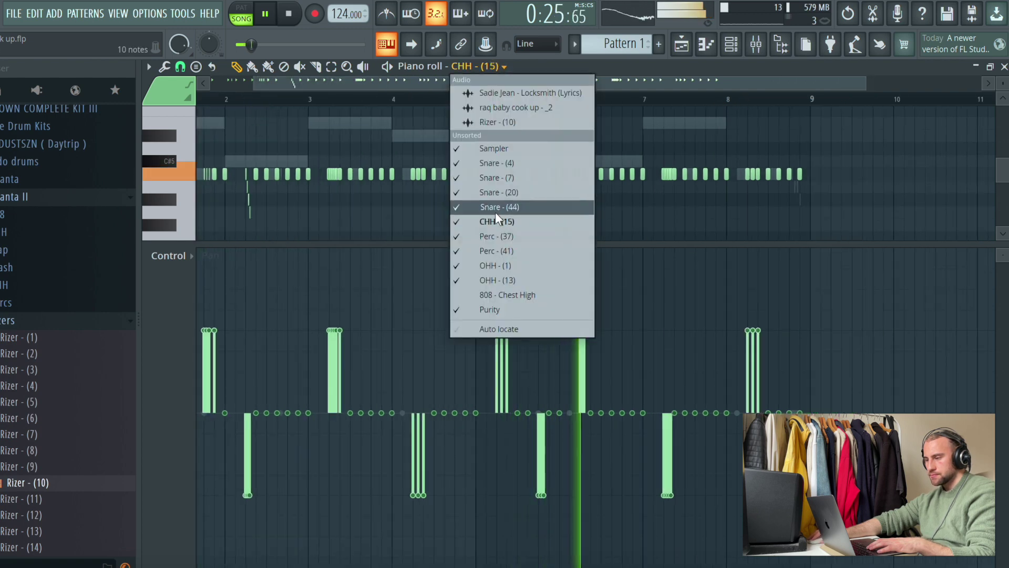
click(500, 192)
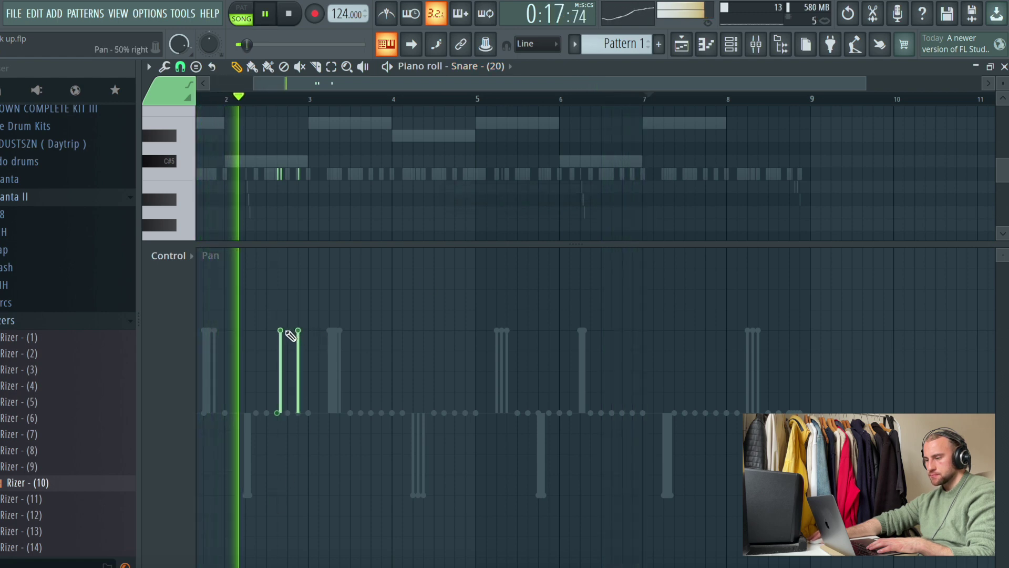
click(310, 492)
drag(309, 493, 309, 495)
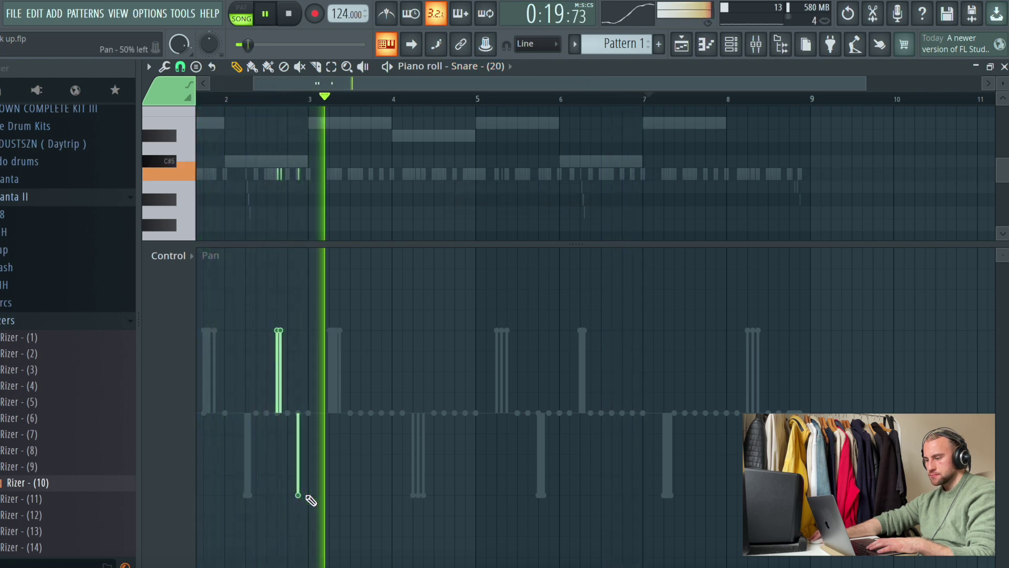
Check the Snare - (44) notes and pan the Snare - (4) roll at the end of bar 8 50% left
click(498, 66)
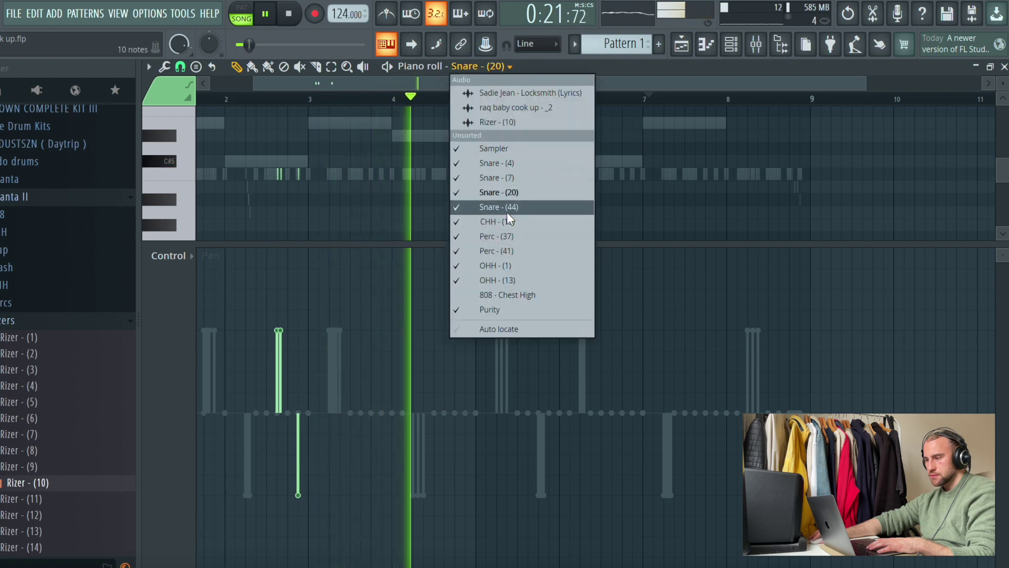
click(509, 208)
key(space)
click(499, 67)
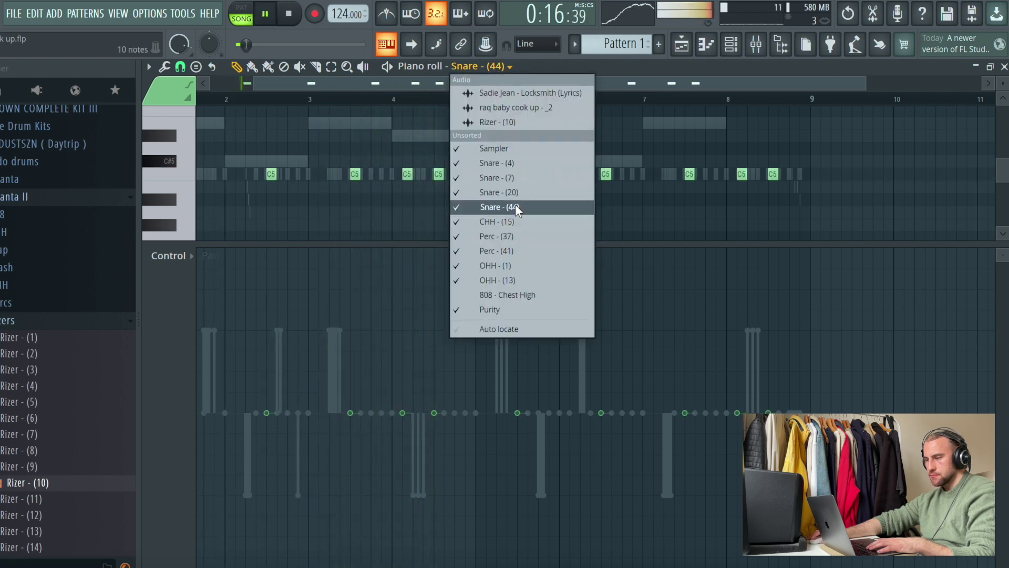
click(512, 163)
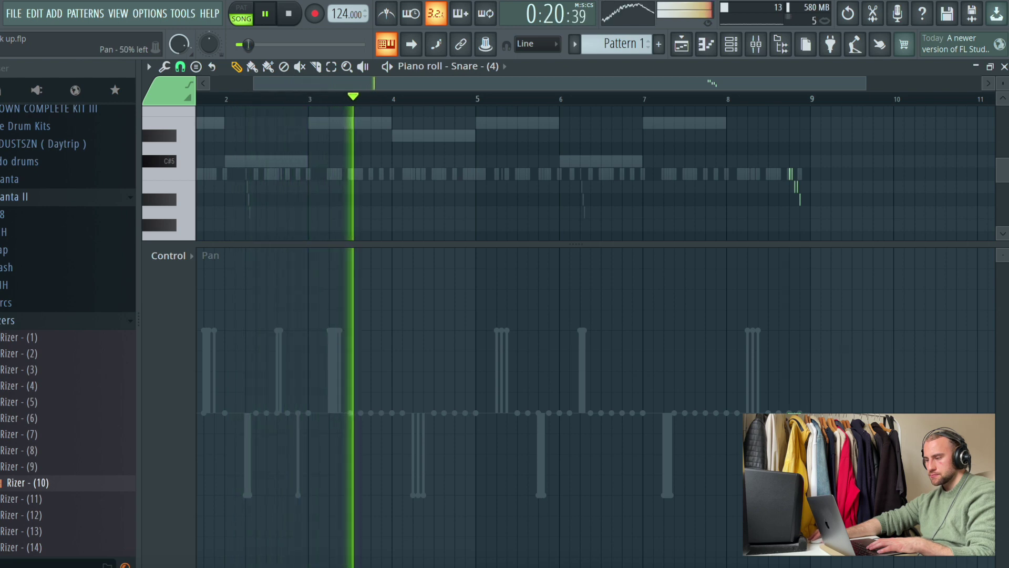
Pan the Snare - (7) note in bar 6 50% left and the Perc - (41) note at the end of bar 4 50% right
click(494, 67)
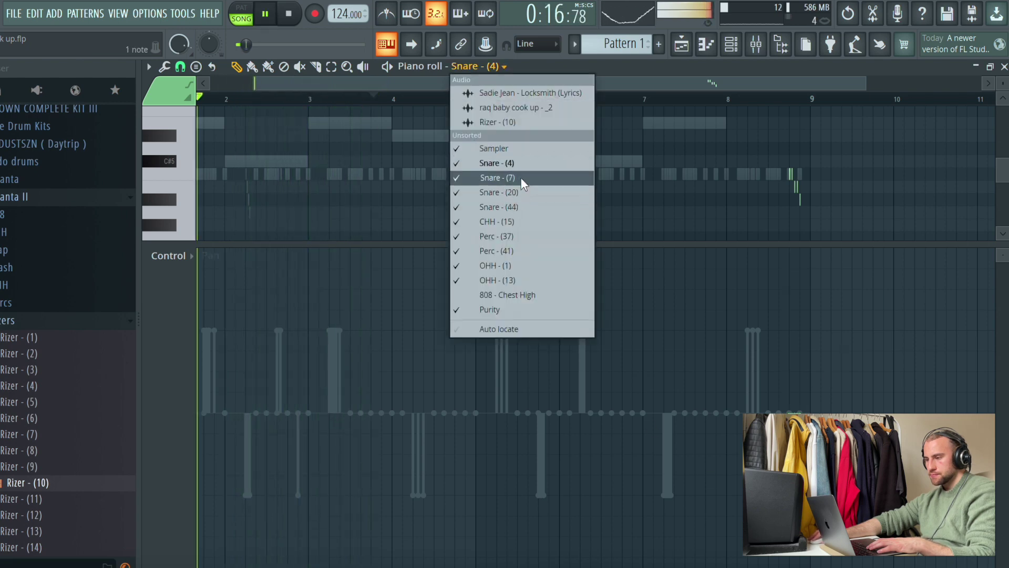
click(506, 178)
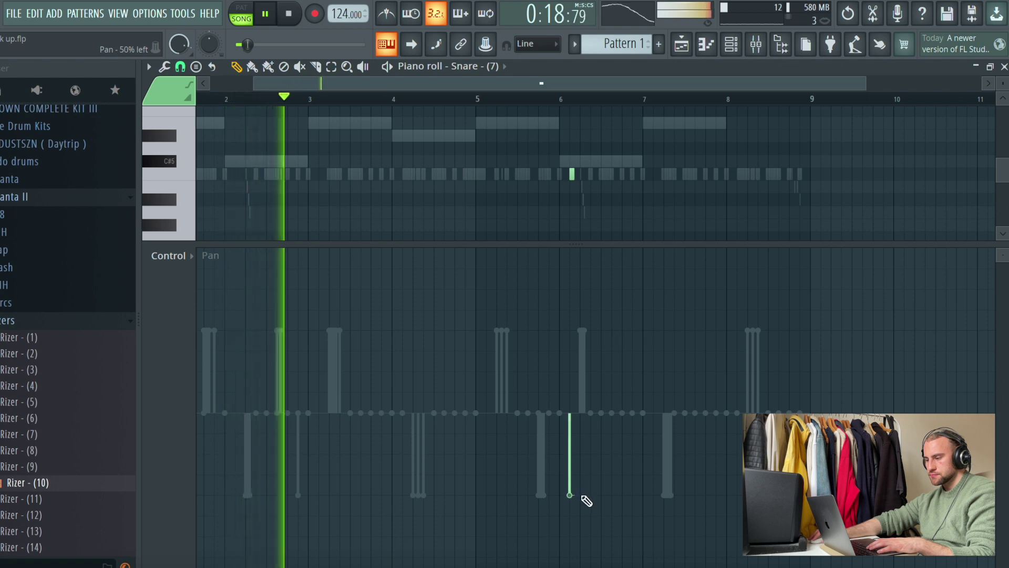
click(483, 66)
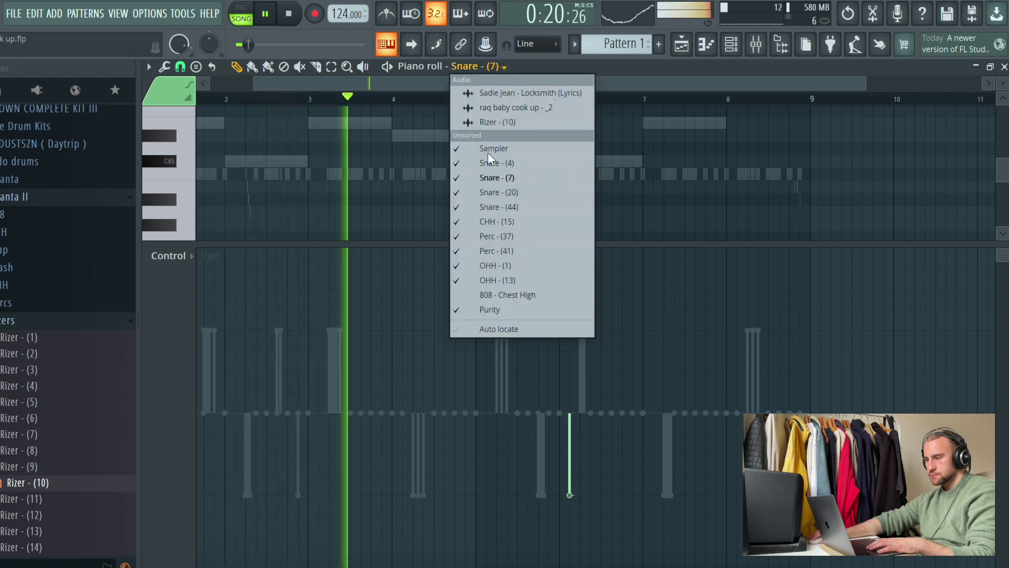
click(497, 251)
key(space)
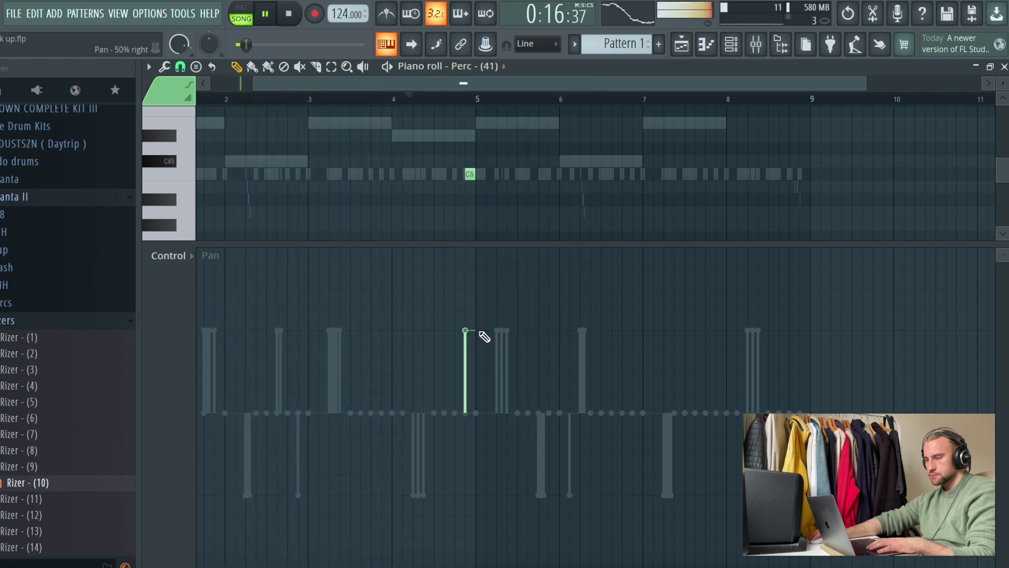
Pan the Perc - (37) note in bar 1 about 50% left
click(481, 67)
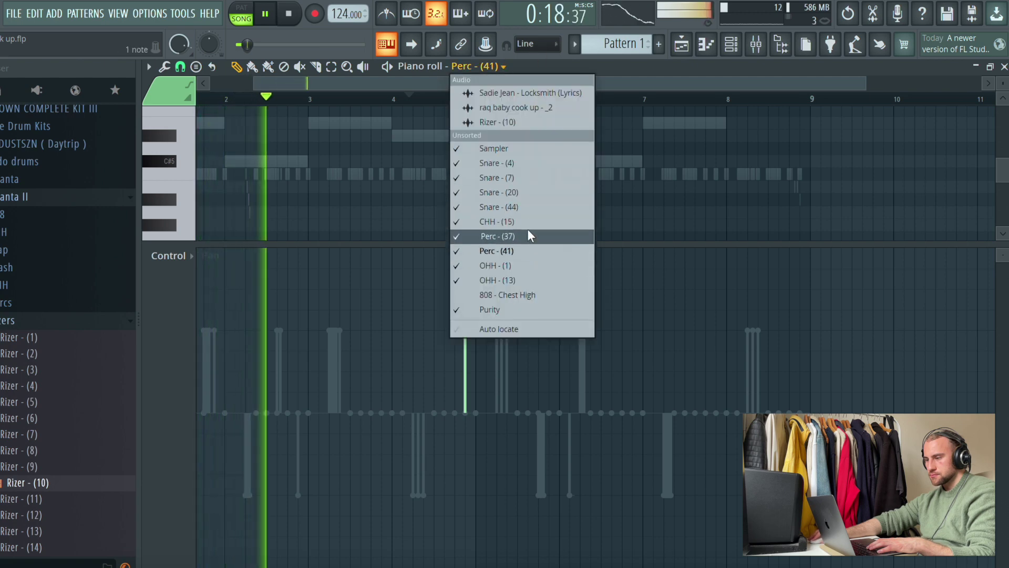
click(528, 236)
key(space)
key(space)
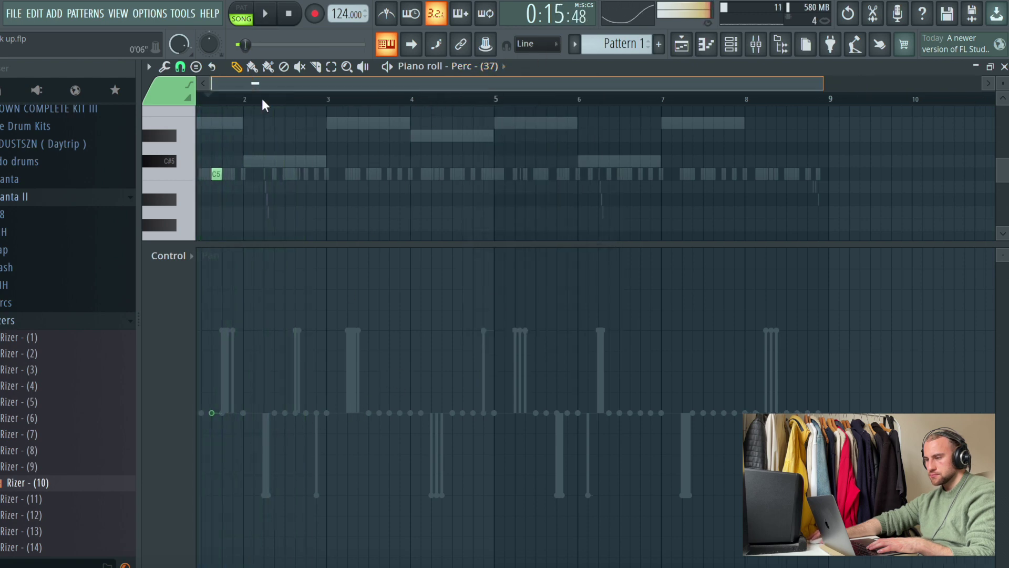
key(space)
click(257, 499)
key(space)
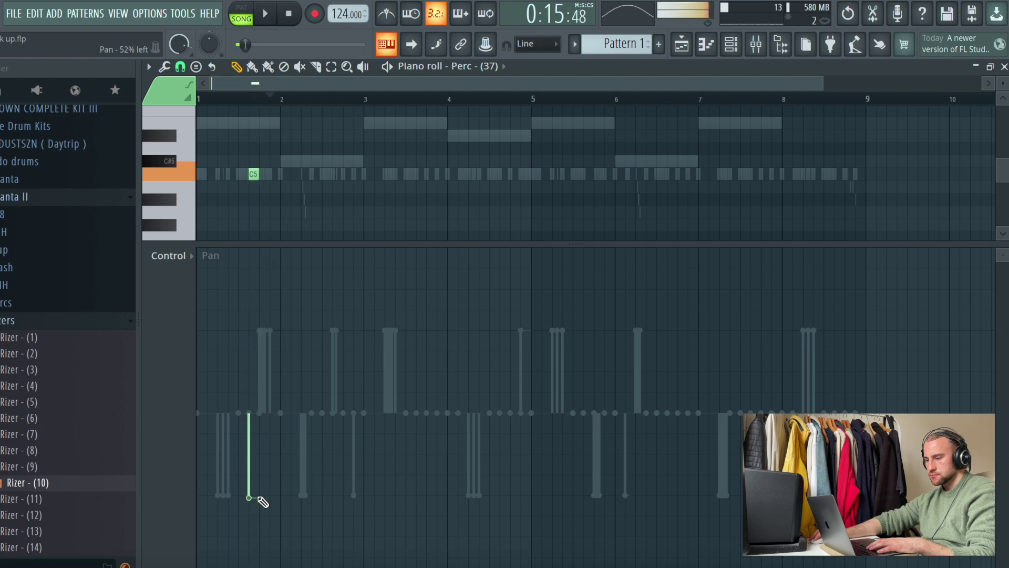
key(space)
Pan the OHH - (13) note in bar 1 about 50% left and the one in bar 5 50% right
click(568, 70)
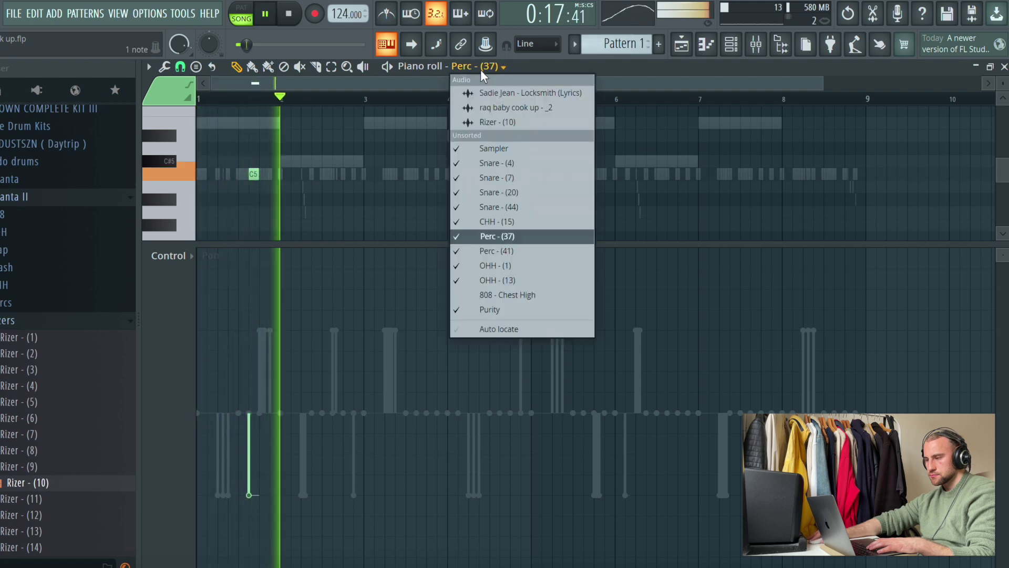
click(529, 250)
click(458, 67)
click(525, 233)
click(462, 69)
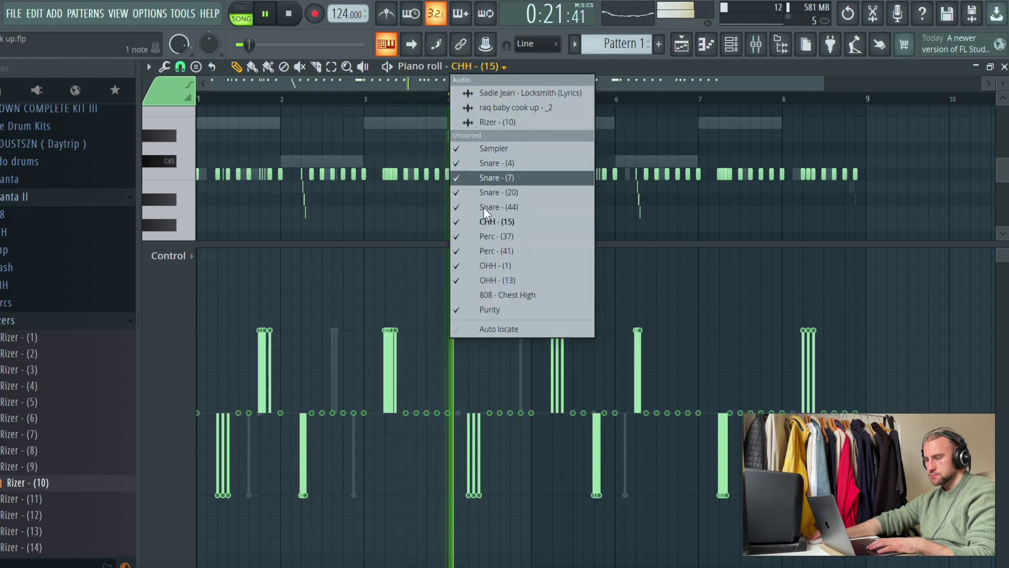
click(541, 277)
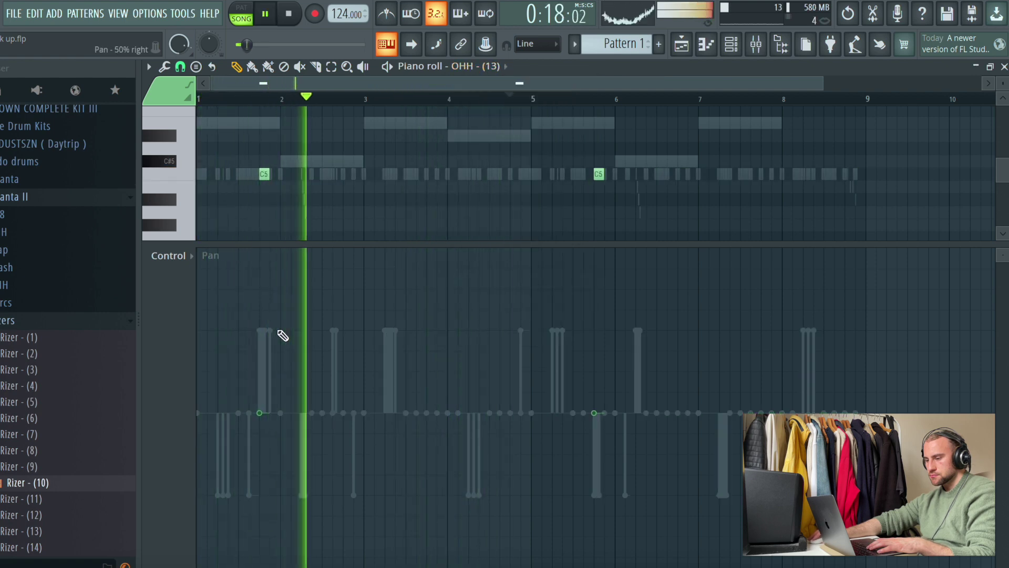
click(597, 331)
click(262, 495)
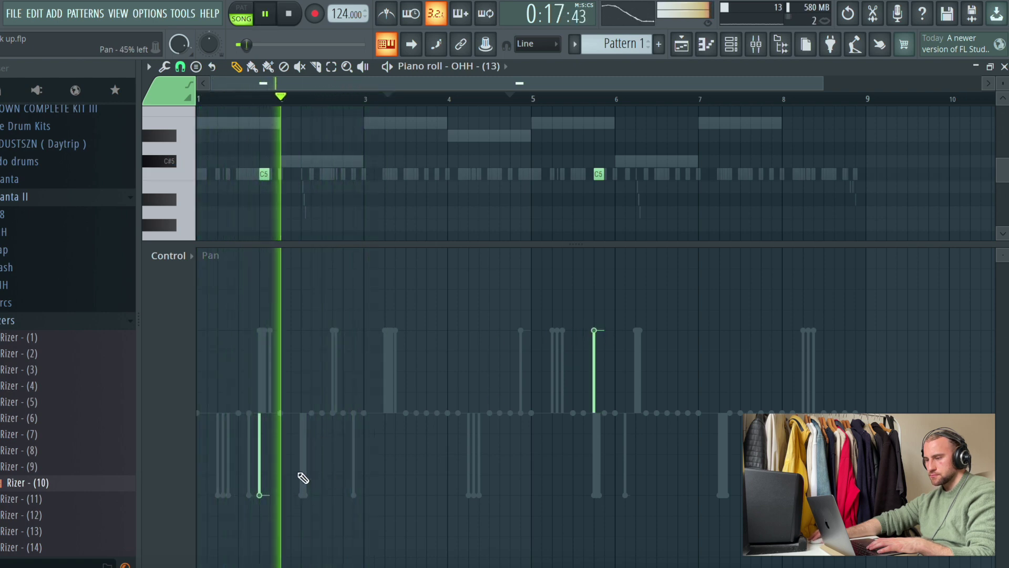
Pan the OHH - (1) note at the start of bar 1 about 50% right and the one at bar 5 50% left
click(475, 66)
click(507, 267)
click(200, 331)
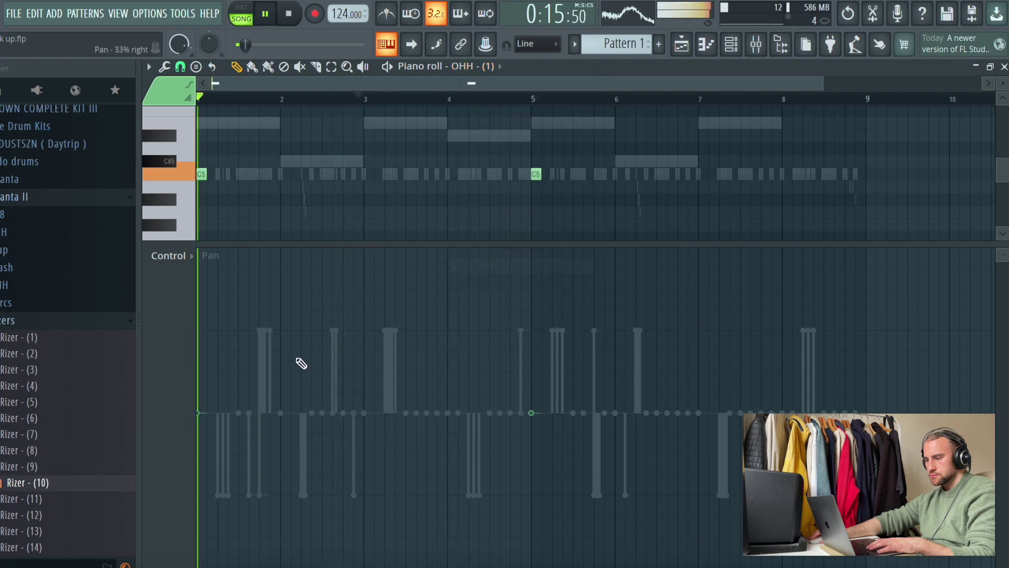
click(532, 493)
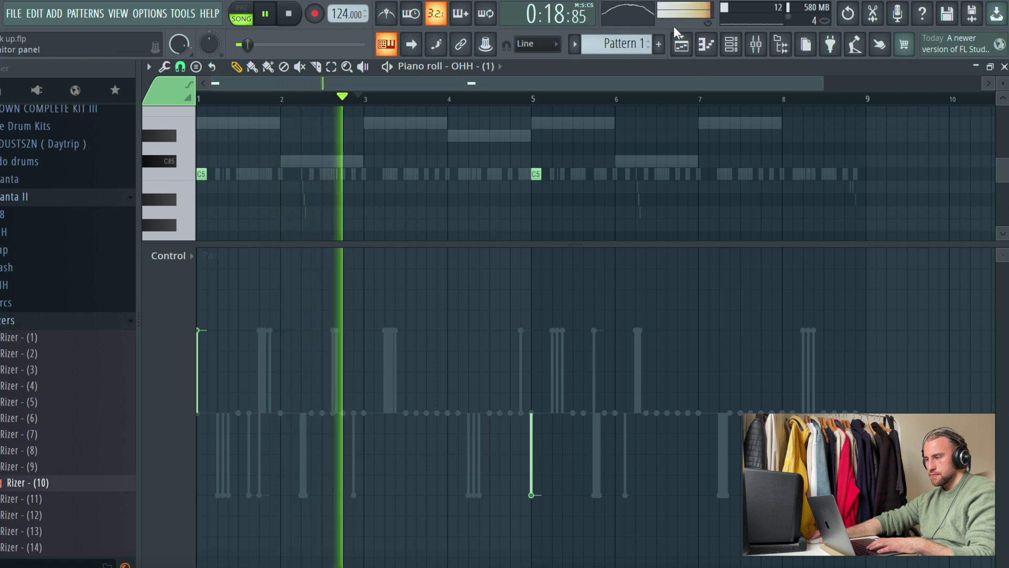
Lower the CHH - (15) mixer track's level and widen its stereo separation
click(757, 46)
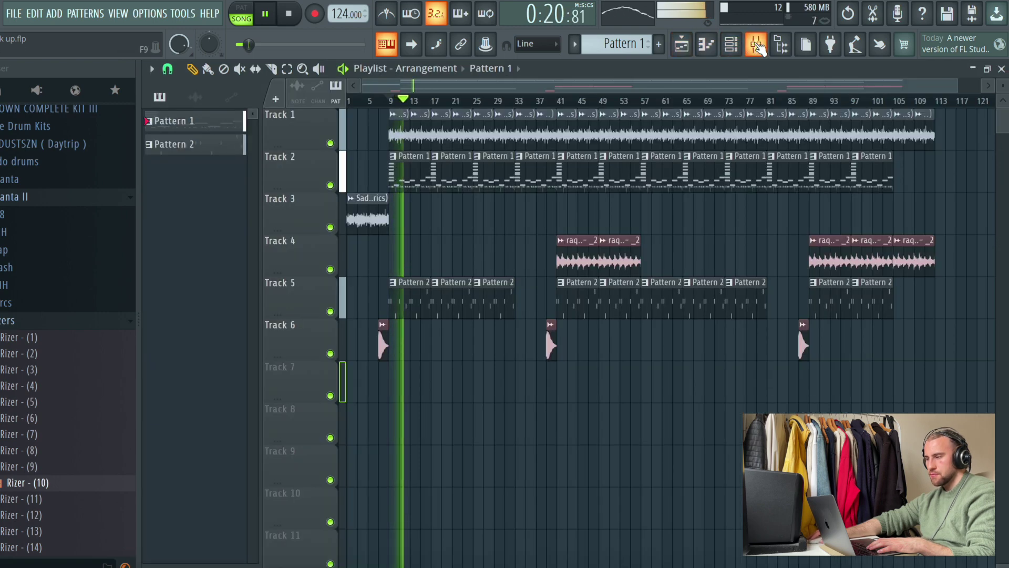
click(737, 47)
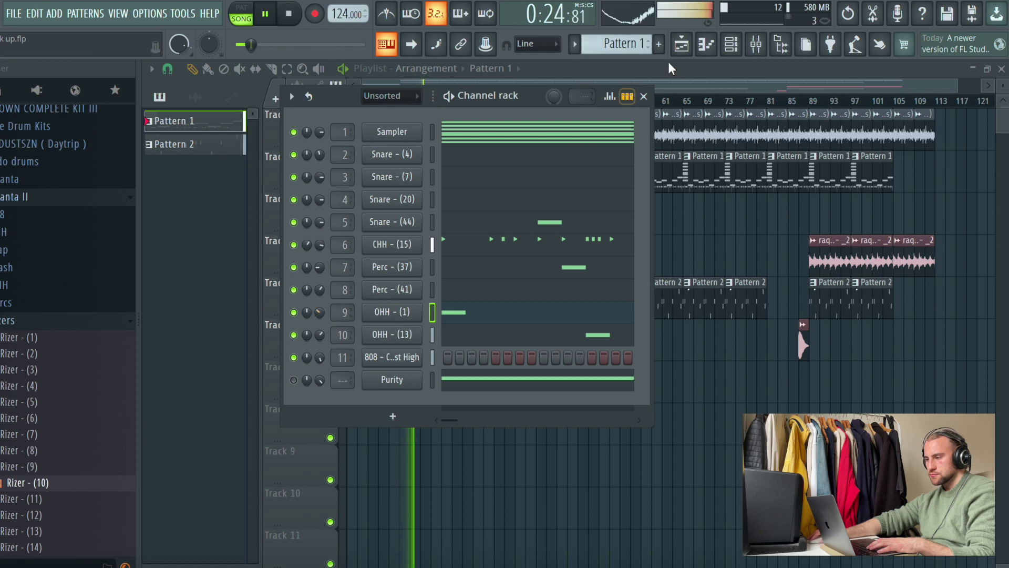
key(F9)
click(406, 292)
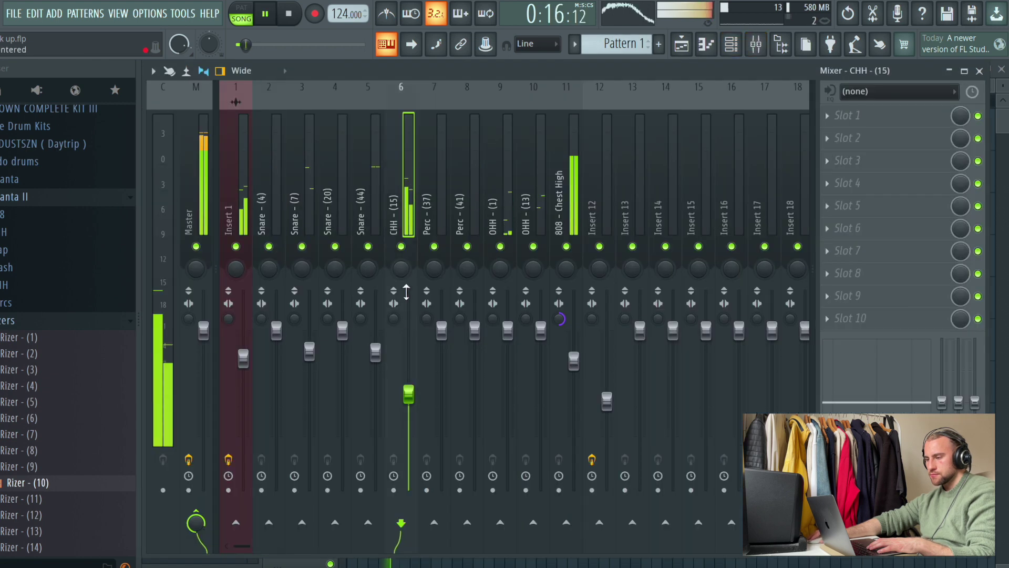
drag(410, 377, 412, 395)
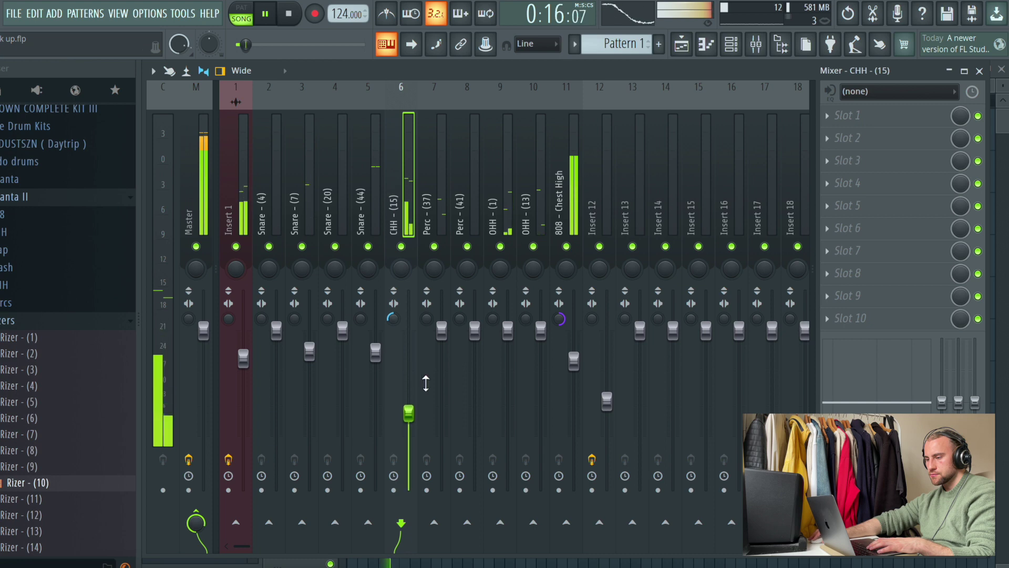
Lower the OHH - (1) and OHH - (13) mixer tracks to about the same level as each other
click(505, 267)
drag(508, 331, 508, 370)
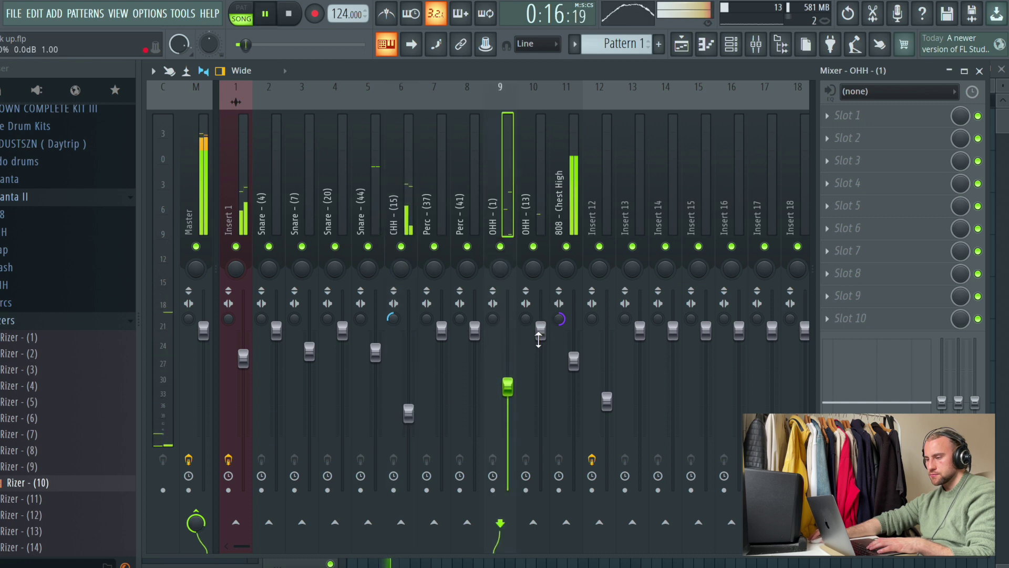
drag(540, 332, 540, 386)
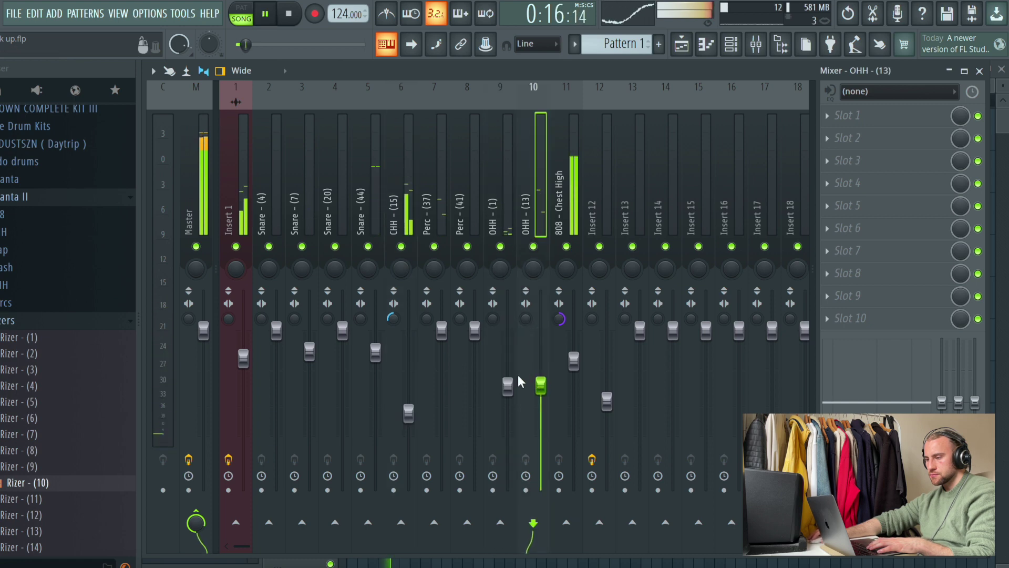
Lower the CHH - (15) mixer track slightly more and set its stereo separation to 44% separated
click(409, 413)
drag(414, 397, 414, 405)
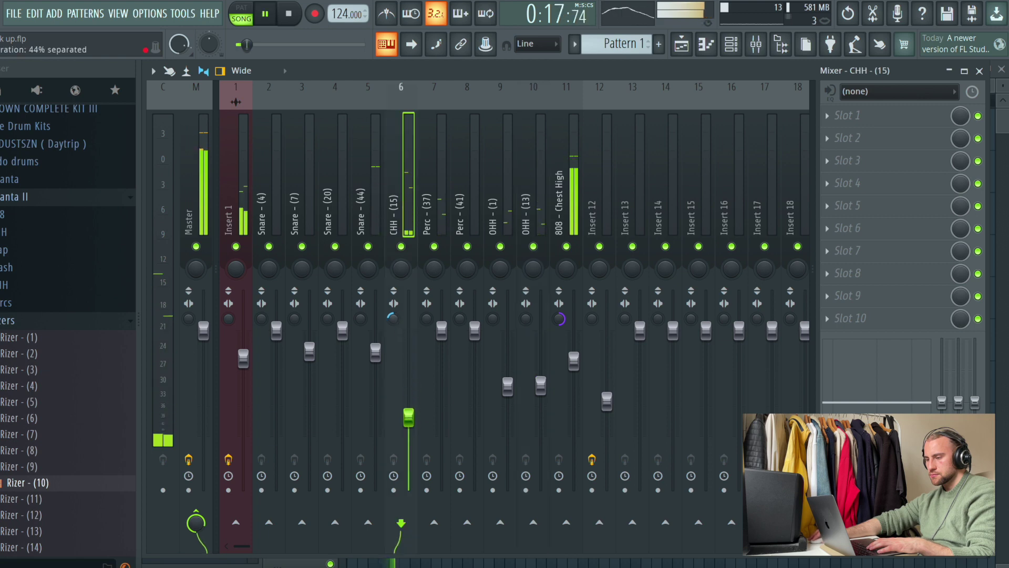
Raise the Insert 1 mixer track to about -3.3 dB and enable its FF Pro-Q, RC-20 Retro Color and ValhallaVintageVerb effects
click(228, 167)
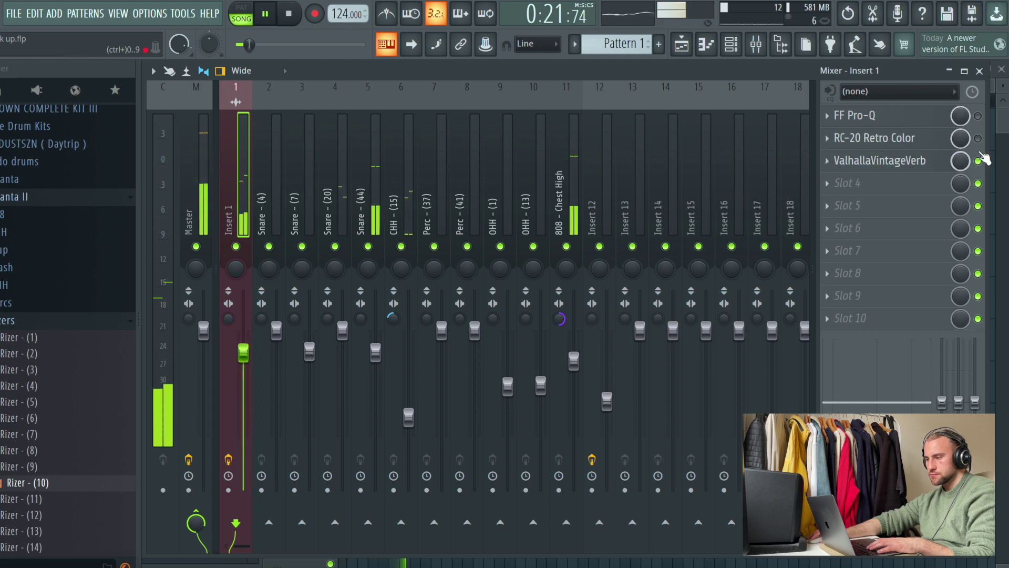
drag(979, 161, 979, 117)
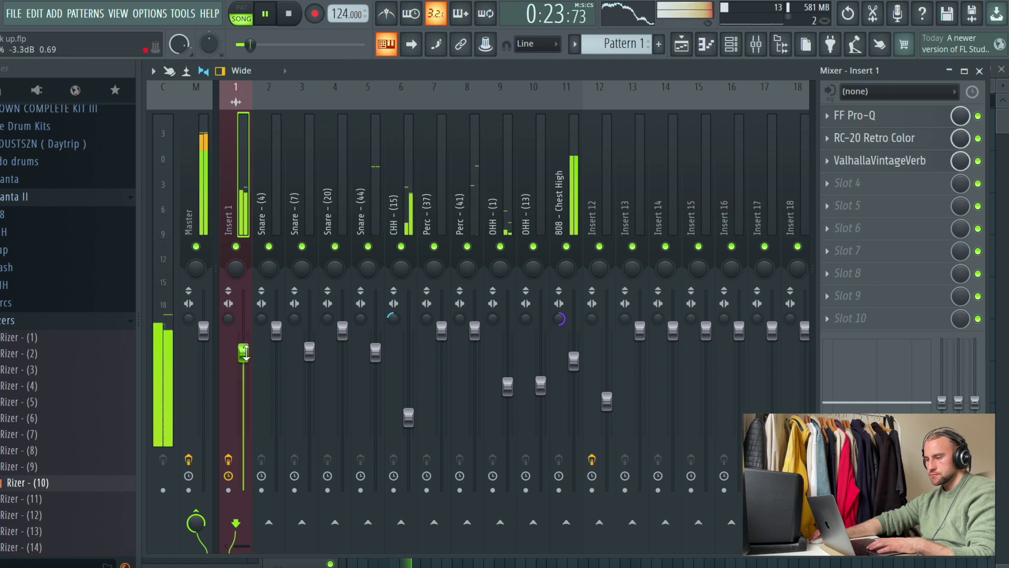
Save the project and raise the Insert 1 mixer track's level to about -1.95 dB
click(681, 46)
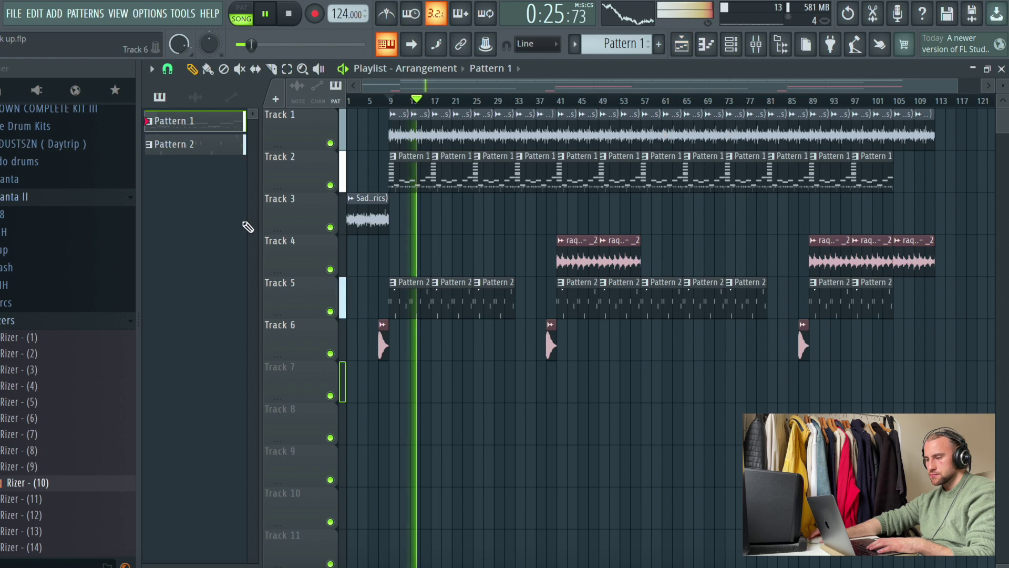
click(14, 14)
click(26, 83)
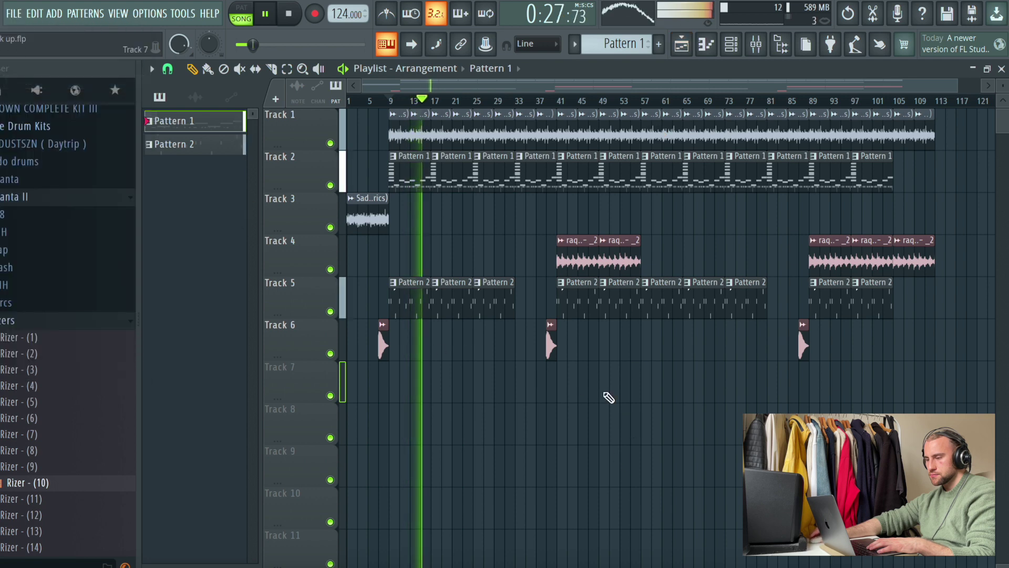
click(756, 45)
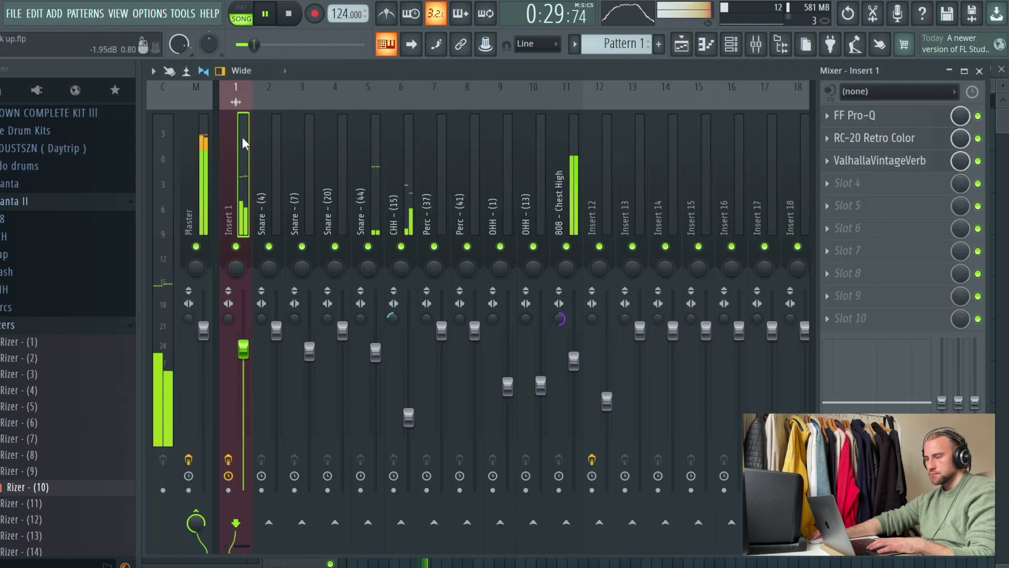
Add FF Pro-Q to the Master track's second slot, with one EQ band at about 23 Hz and another around 10 kHz
click(848, 138)
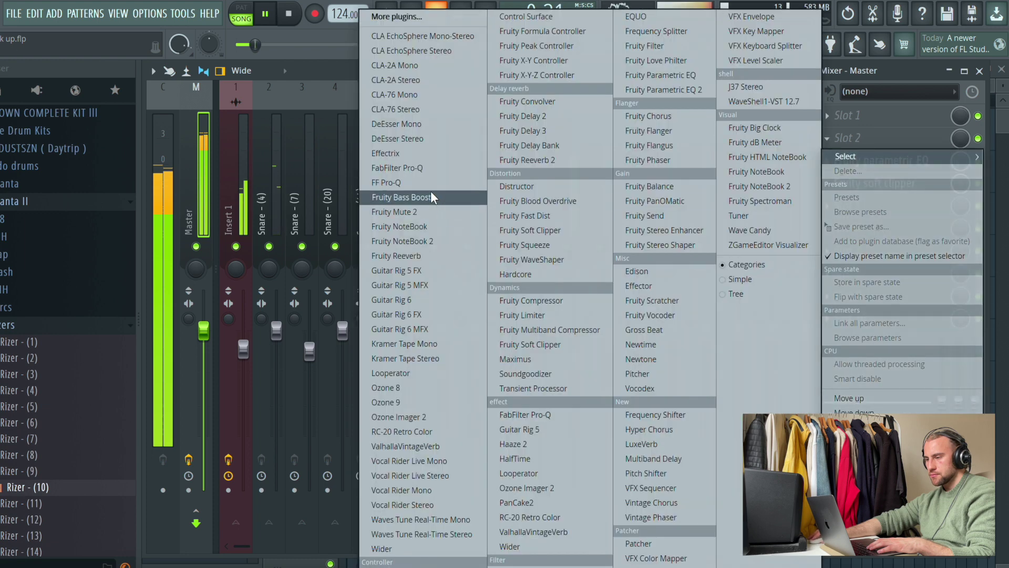
click(431, 193)
double_click(63, 226)
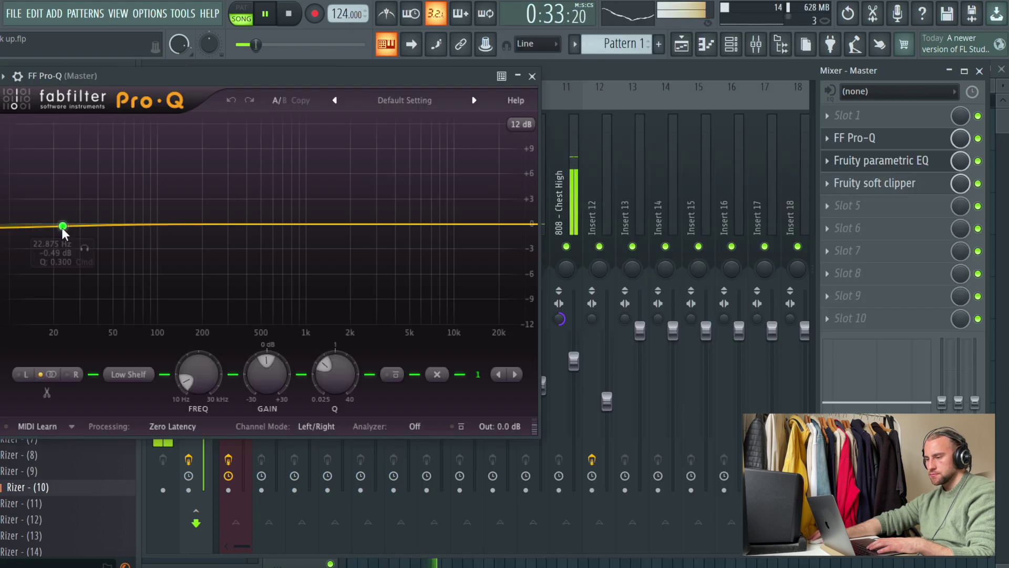
double_click(460, 222)
click(533, 76)
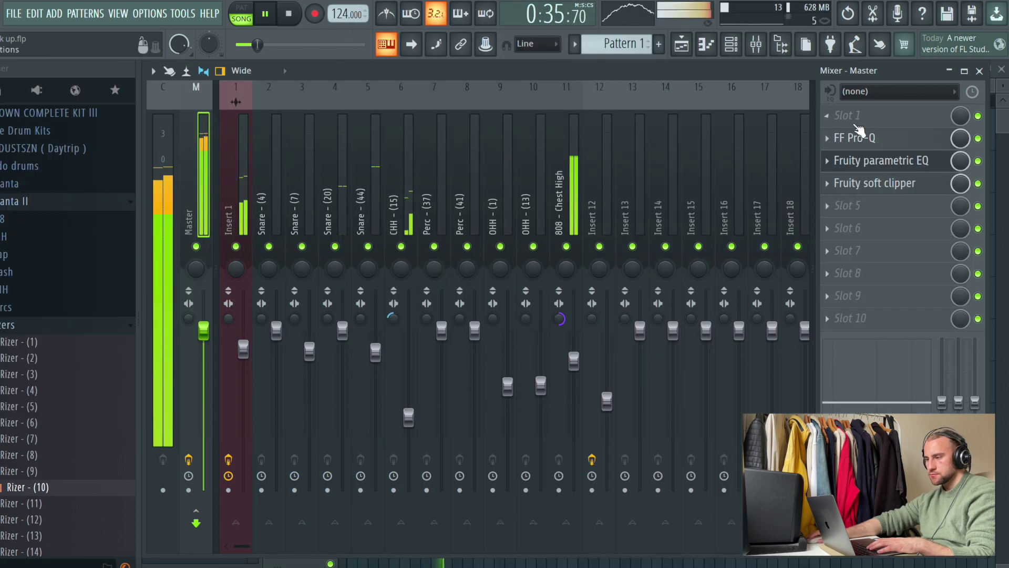
Add Fruity Mute 2 to the Master track's first slot and create an automation clip for its mix level
click(847, 115)
click(473, 212)
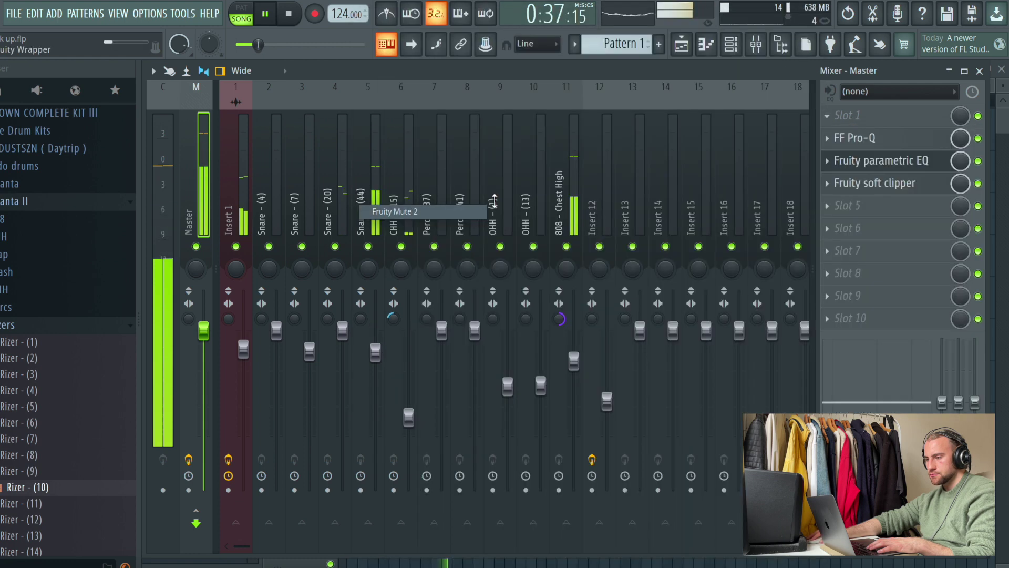
right_click(961, 115)
click(938, 230)
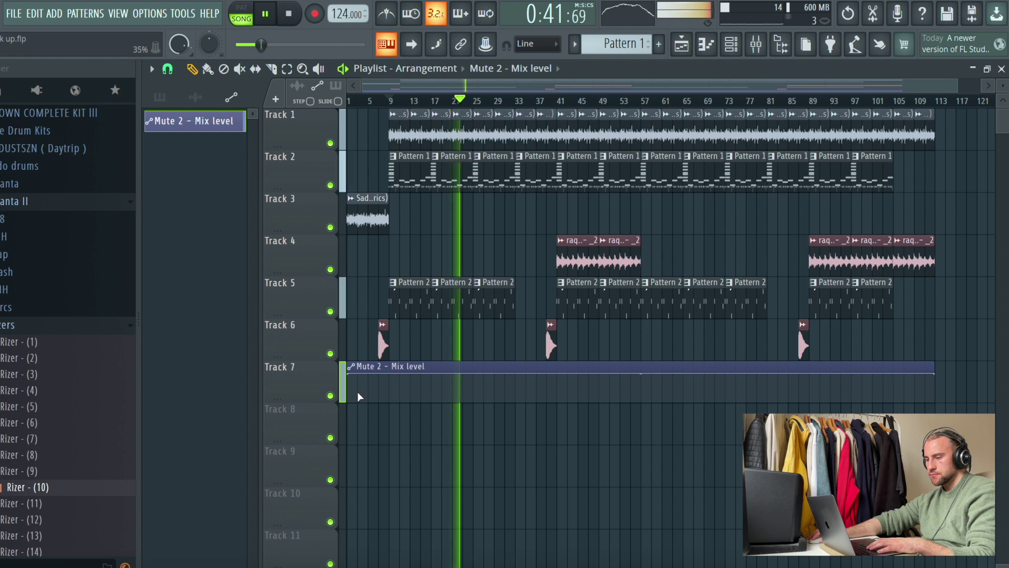
Shape the Mute 2 mix level clip to curve down over the first two bars and curve back up over the last two
right_click(357, 398)
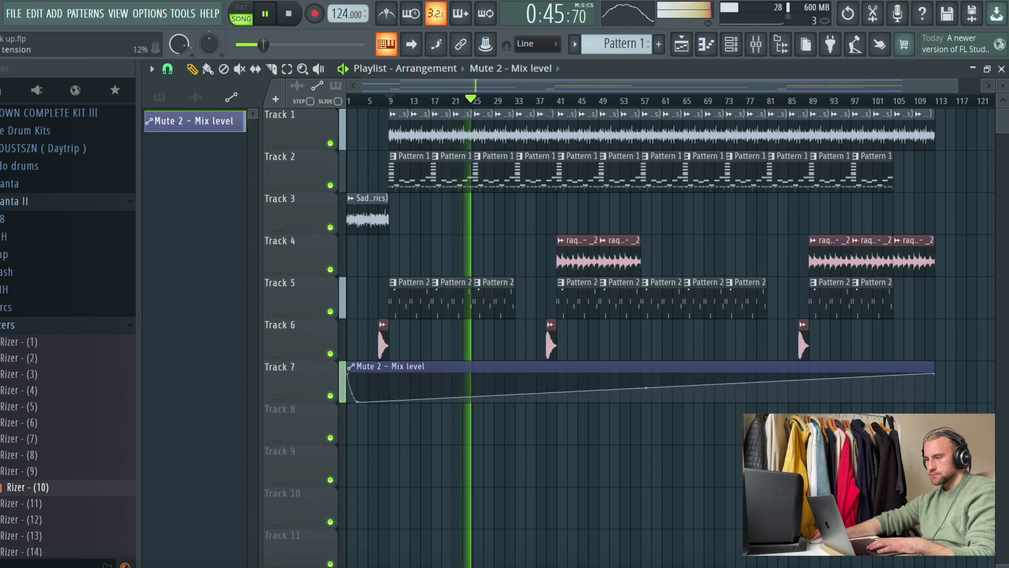
right_click(927, 401)
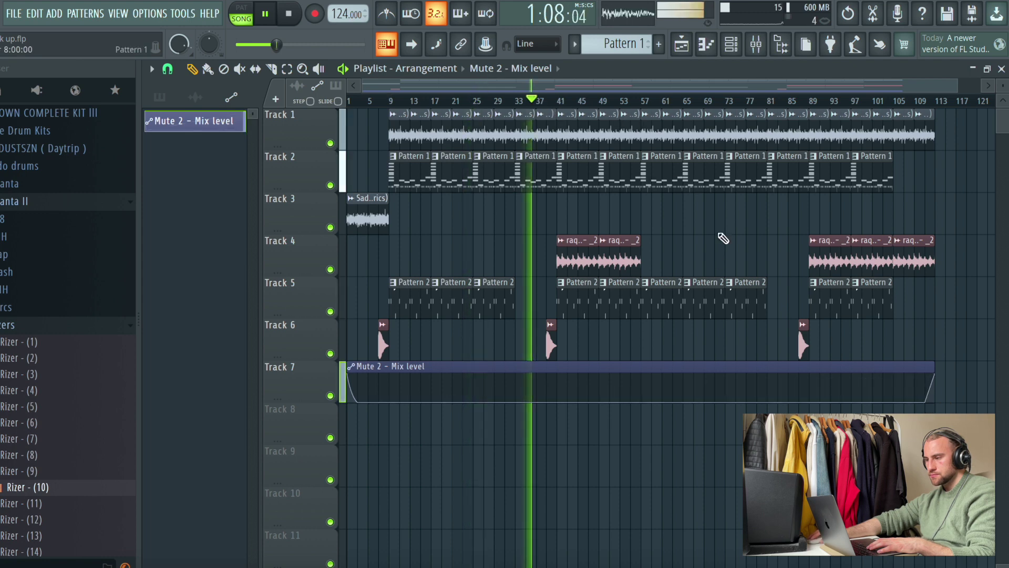
drag(930, 388, 930, 390)
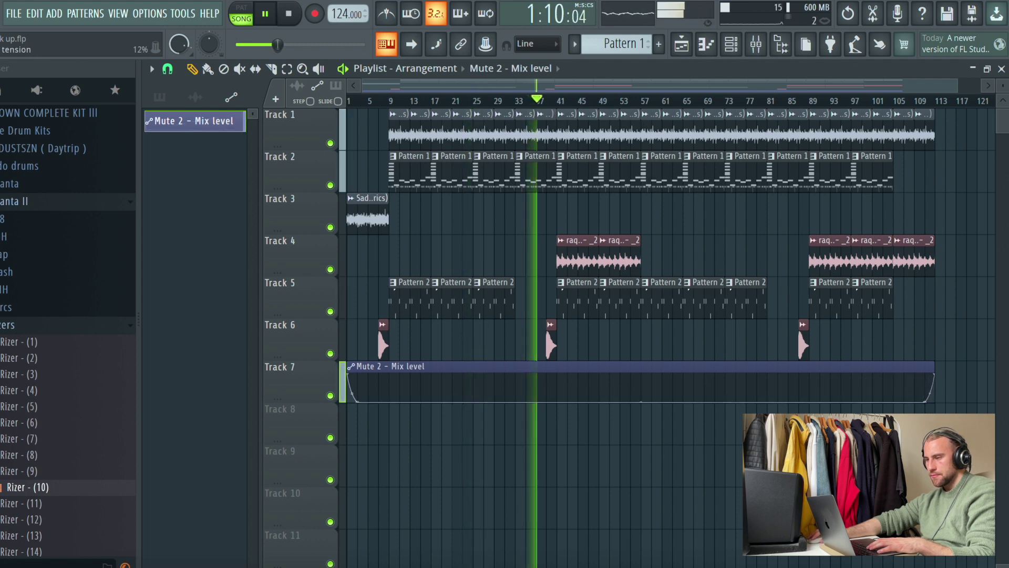
Open Fruity Mute 2 on the Master track to examine its mute and channel settings
click(756, 45)
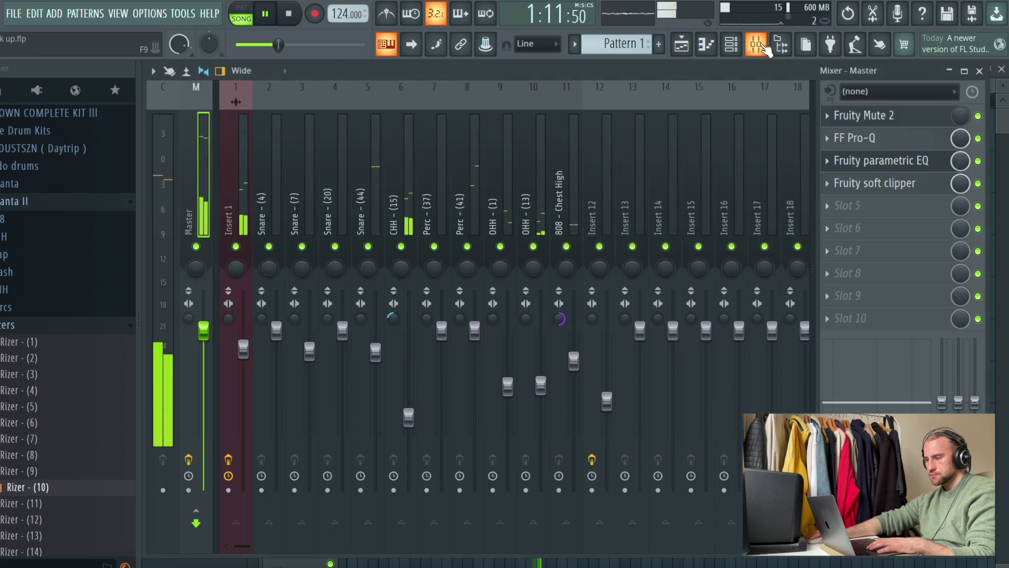
click(888, 115)
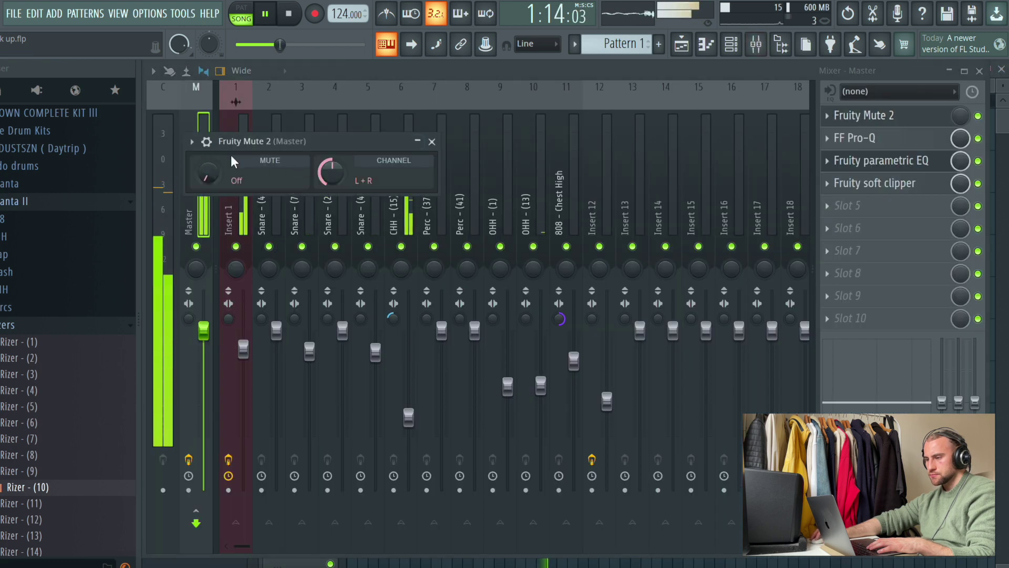
click(575, 178)
click(468, 182)
Lower the levels of the Snare - (4) and Snare - (20) mixer tracks
click(372, 172)
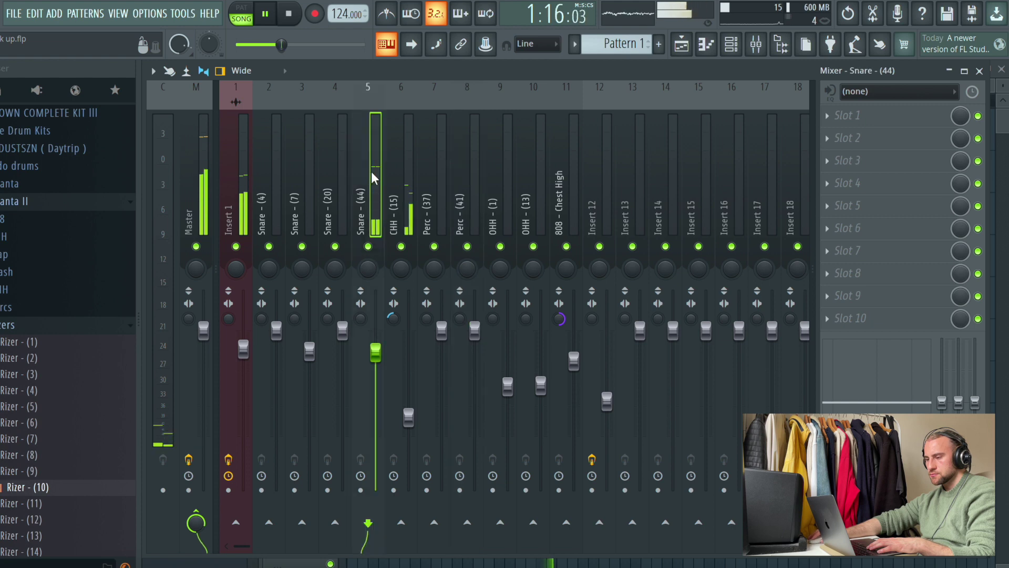
click(338, 207)
click(280, 210)
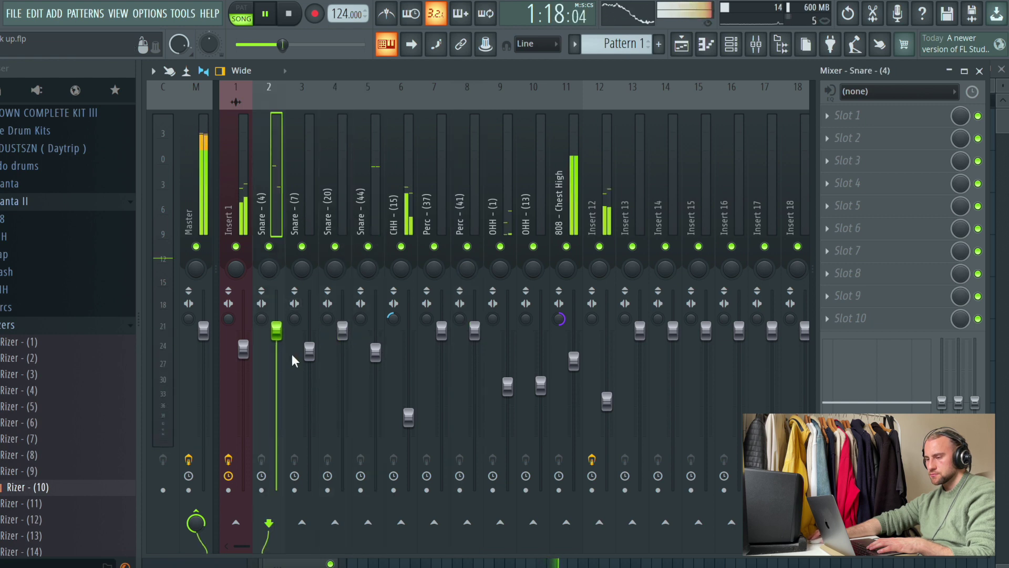
drag(338, 348, 338, 391)
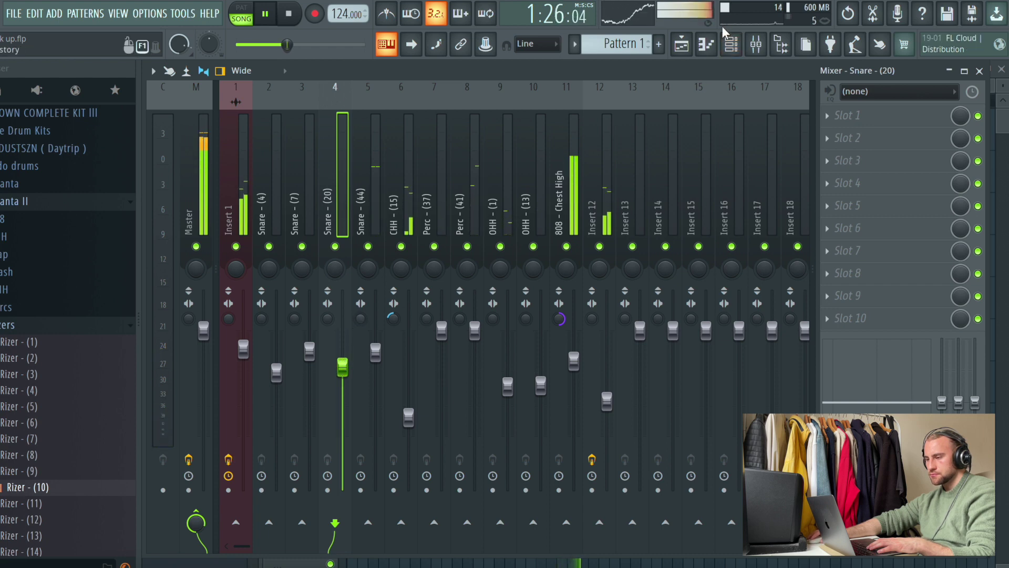
Delete the two Pattern 2 clips between bars 41 and 57 on Track 5 and add a Pattern 2 clip at bar 33
key(F5)
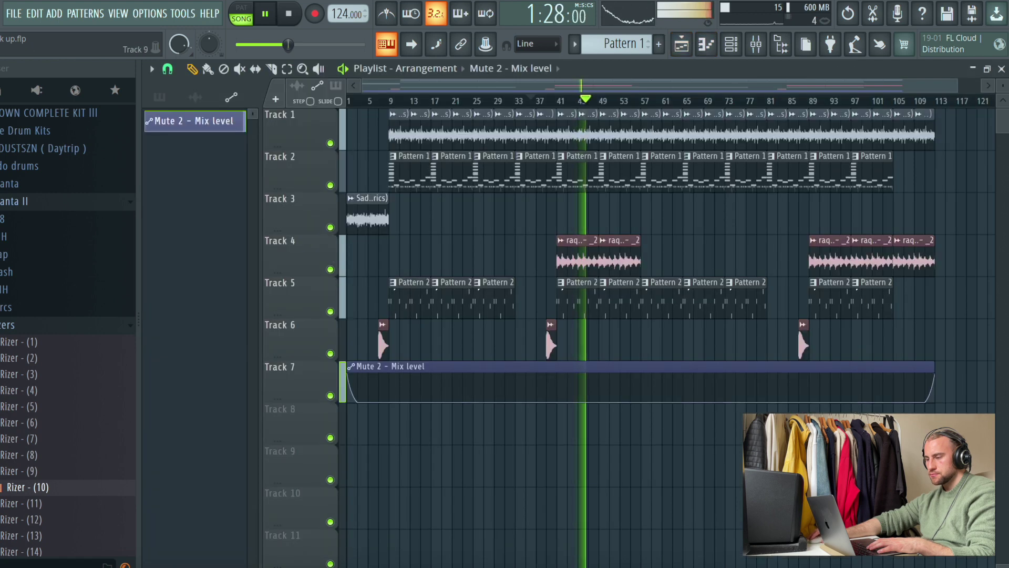
right_click(612, 296)
right_click(591, 307)
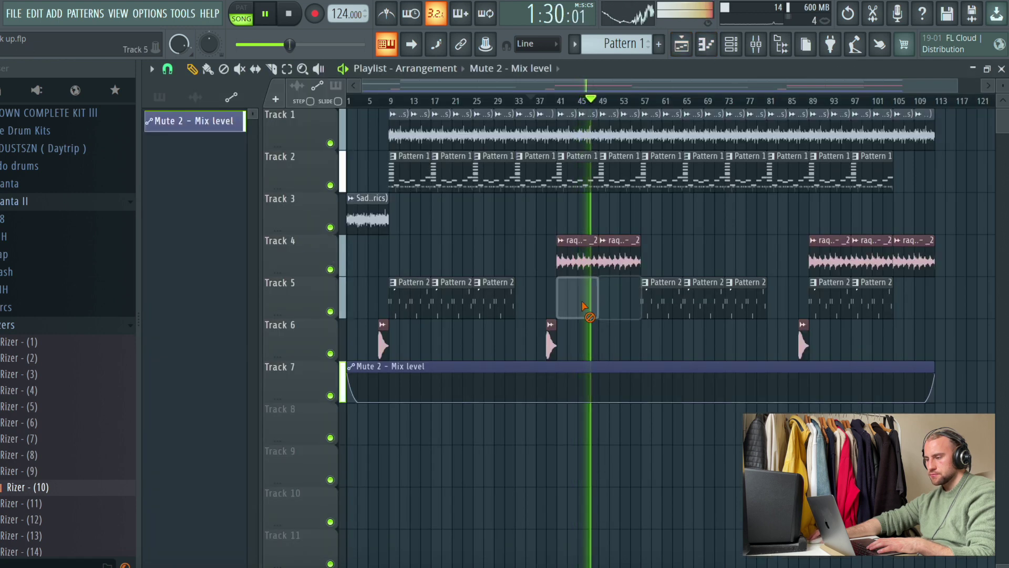
click(669, 308)
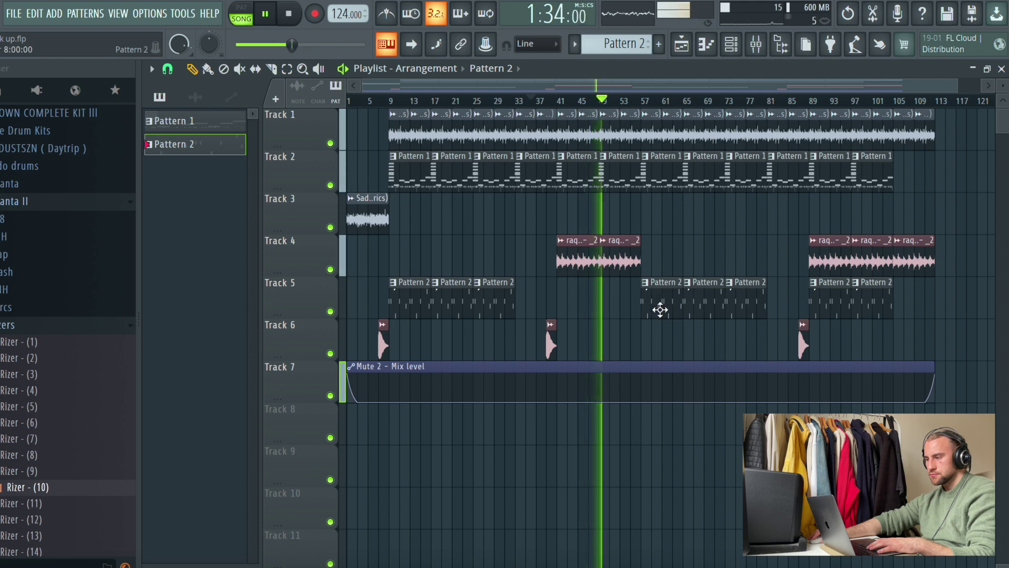
click(510, 310)
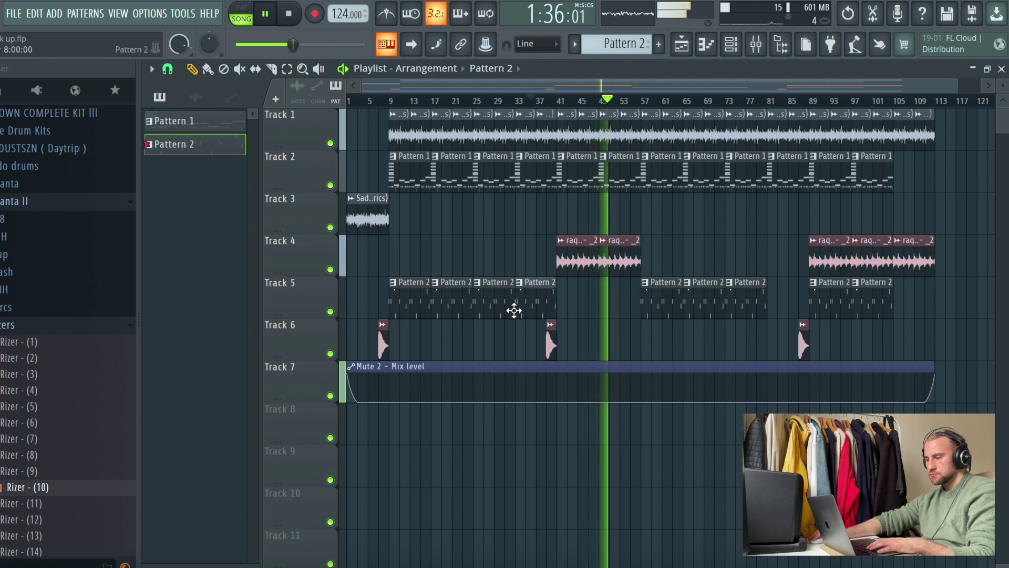
Add a Pattern 2 clip at bar 81 on Track 5 and delete the two Pattern 2 clips from bar 89 onward
click(770, 313)
right_click(831, 308)
right_click(873, 307)
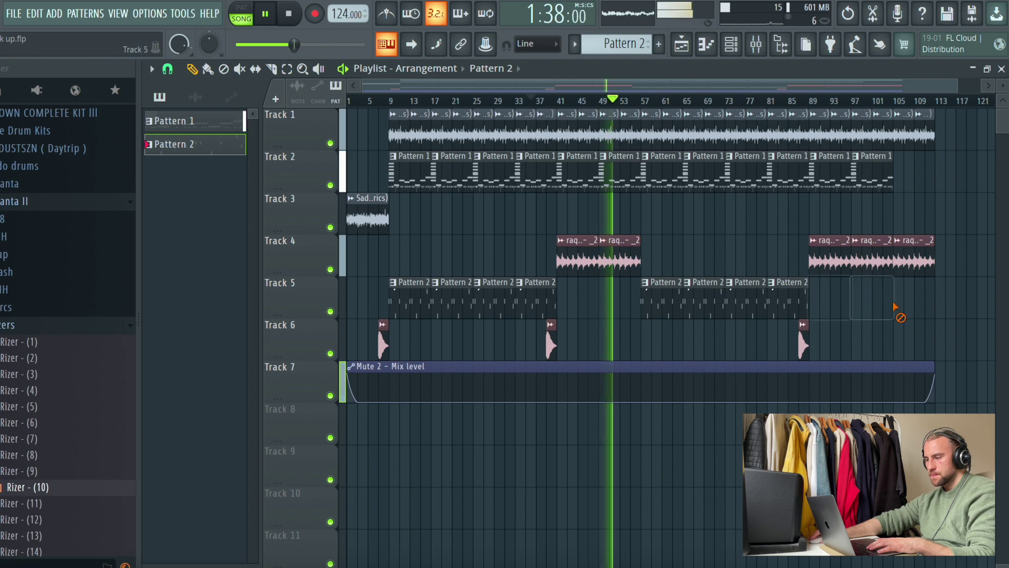
Move the second and third Rizer - (10) clips to end at bars 57 and 105, and save the project
drag(552, 347, 640, 353)
drag(803, 347, 880, 347)
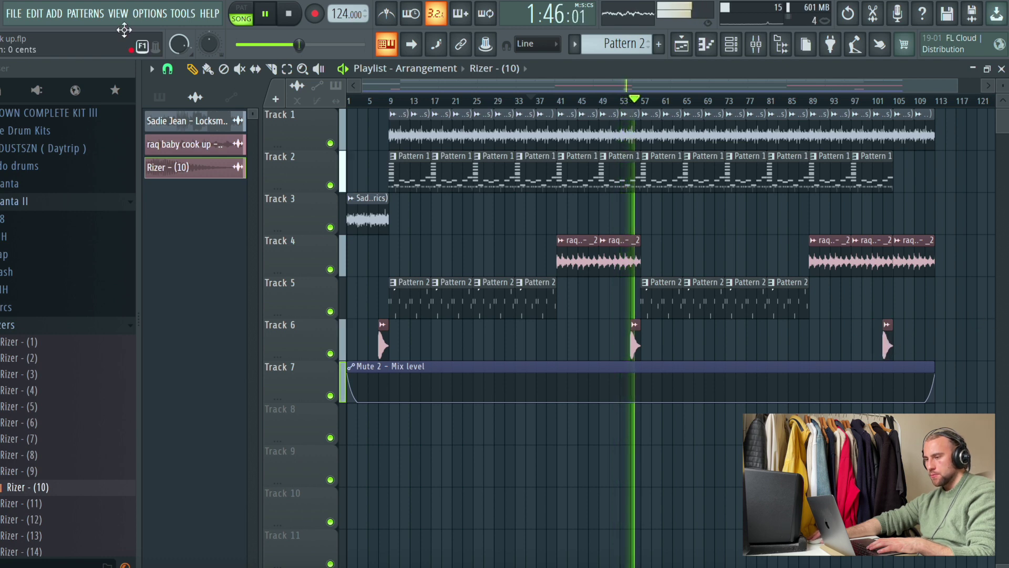
click(15, 14)
click(30, 83)
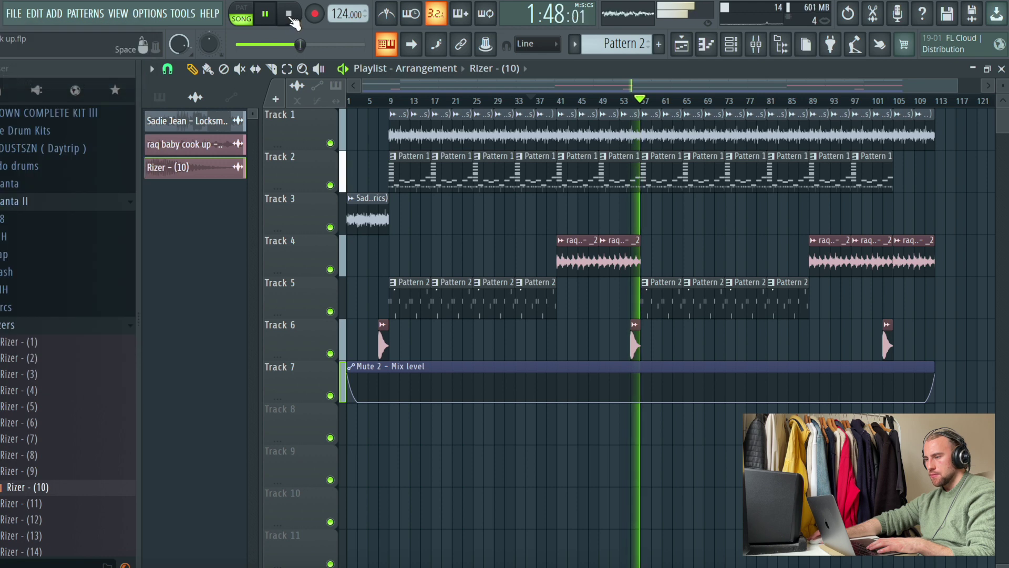
Play the song from the beginning and save the project again
click(289, 14)
key(space)
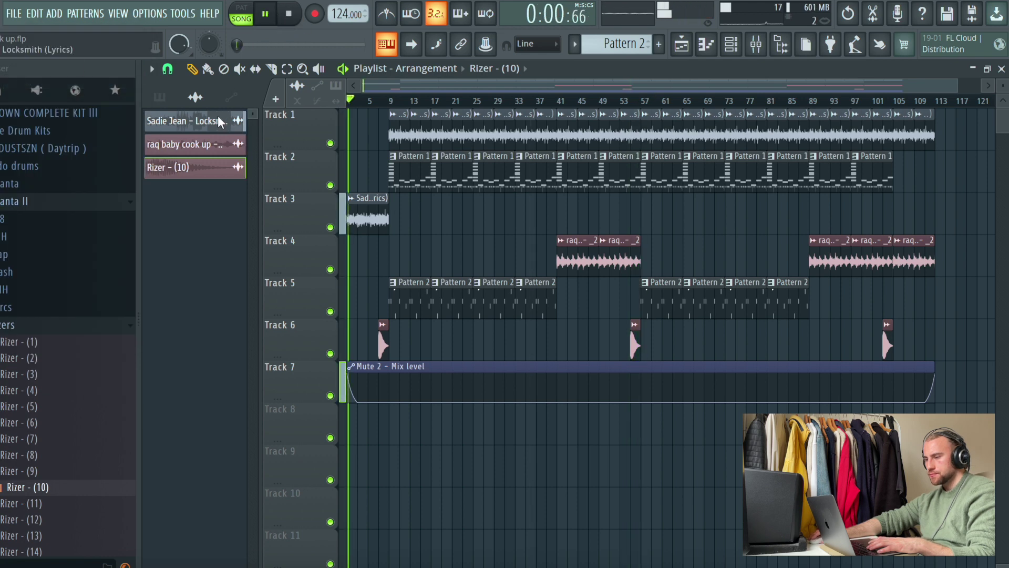
click(20, 2)
click(29, 83)
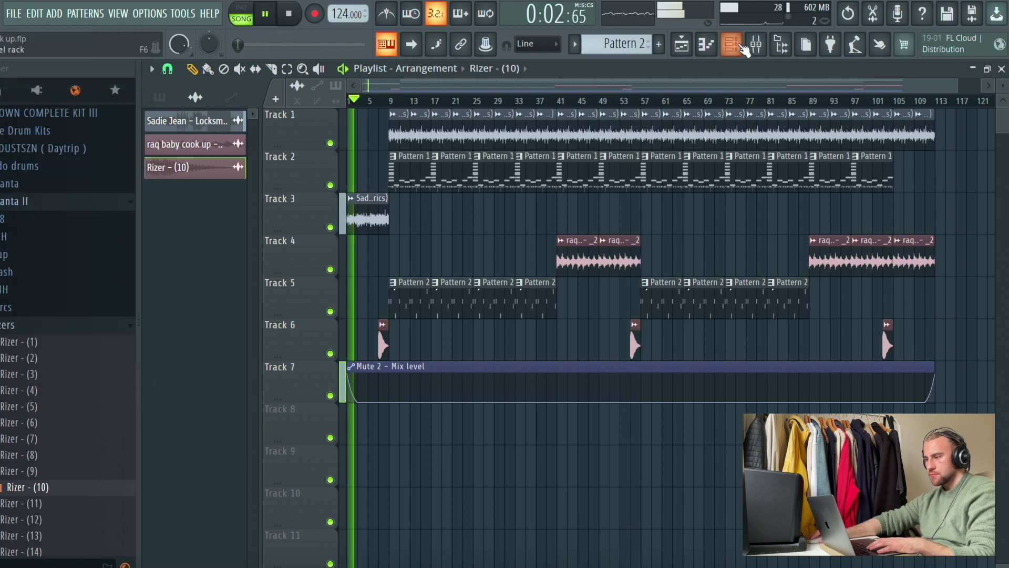
Select the Insert 1 track in the mixer and save the project
click(756, 45)
click(276, 163)
click(229, 147)
click(193, 139)
click(243, 154)
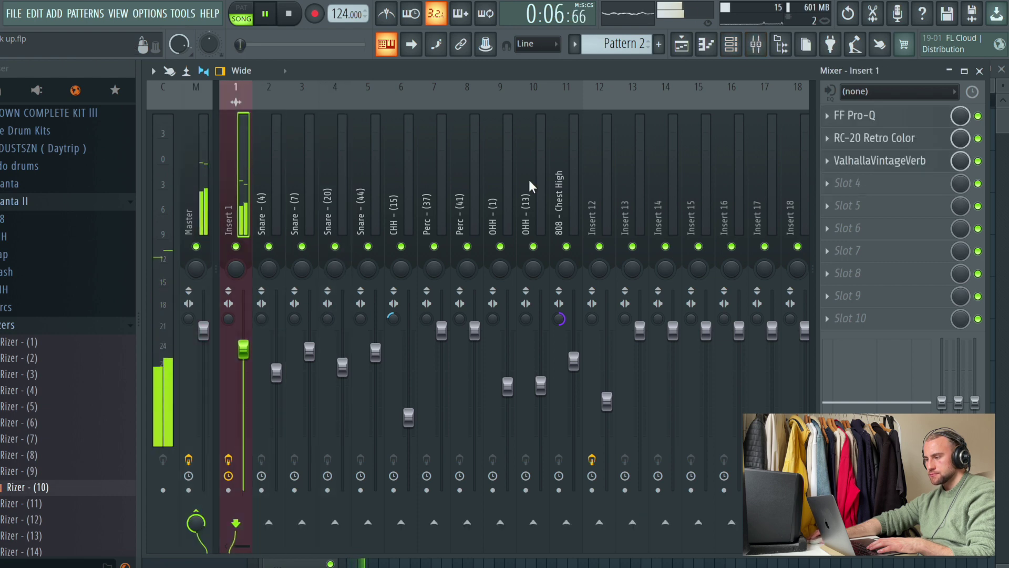
click(22, 13)
click(29, 83)
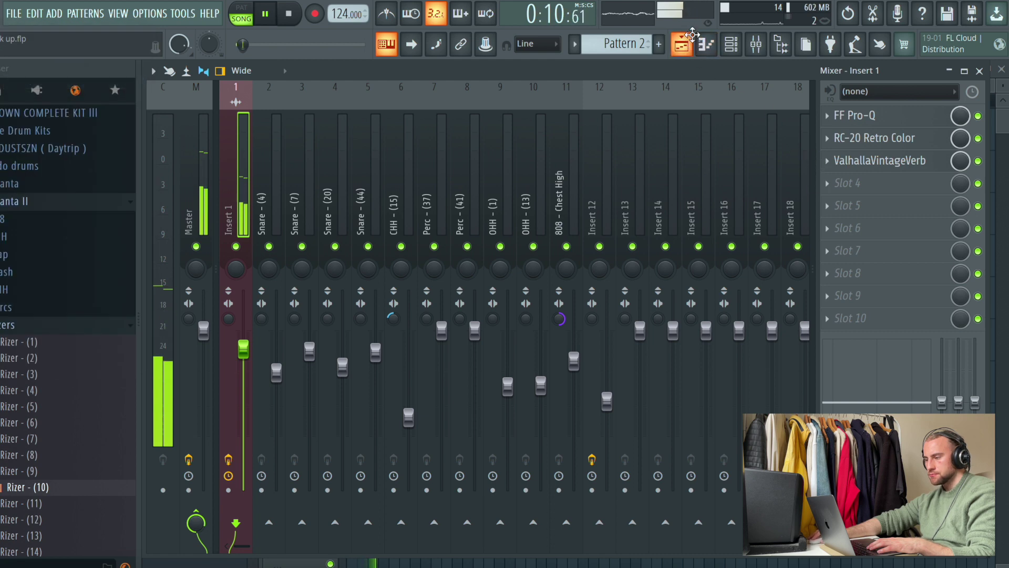
Add Fruity Love Philter to the Insert 1 track's fourth slot and create an automation clip for its mix level
key(space)
click(908, 191)
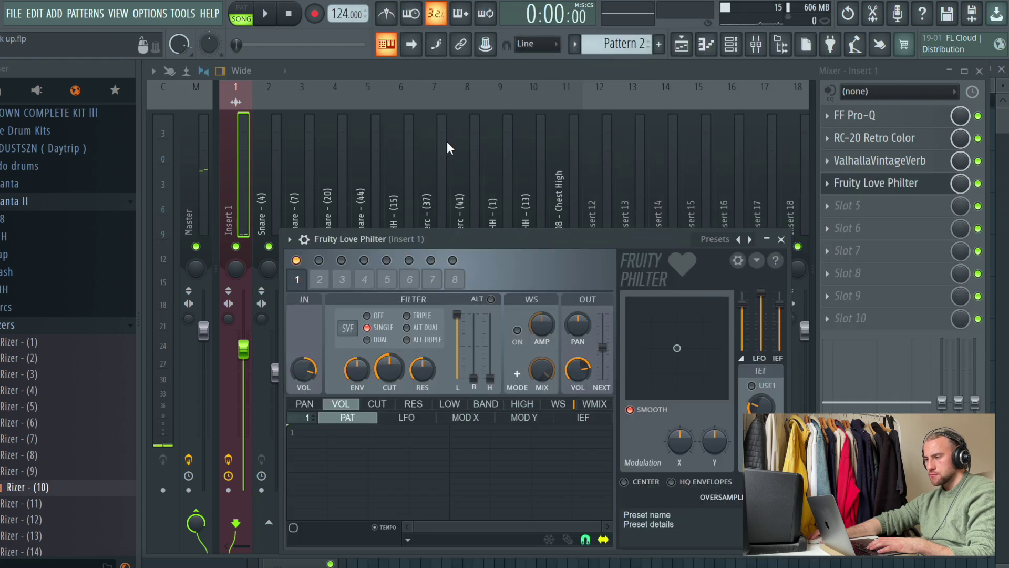
key(space)
drag(471, 235, 447, 178)
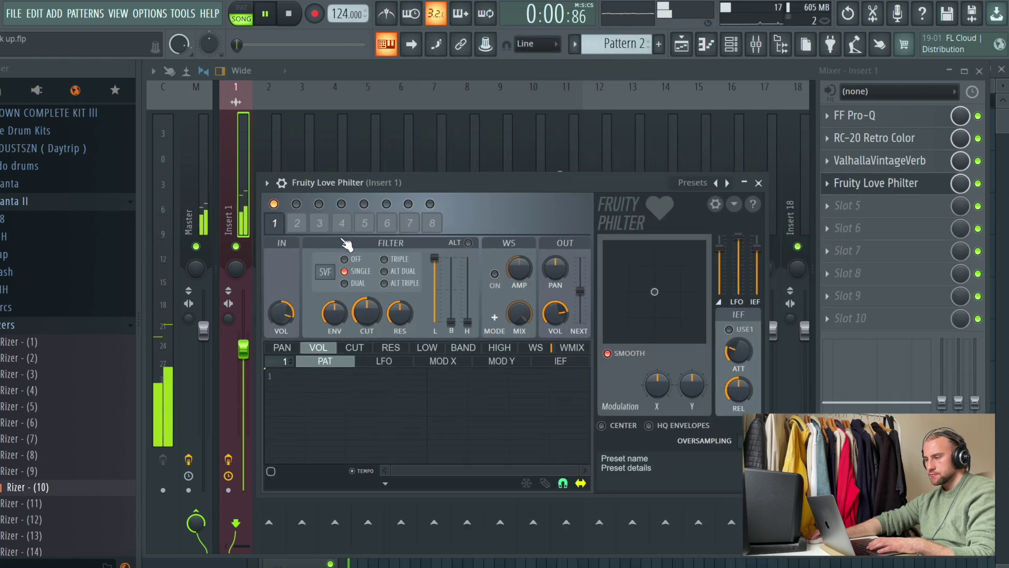
right_click(964, 182)
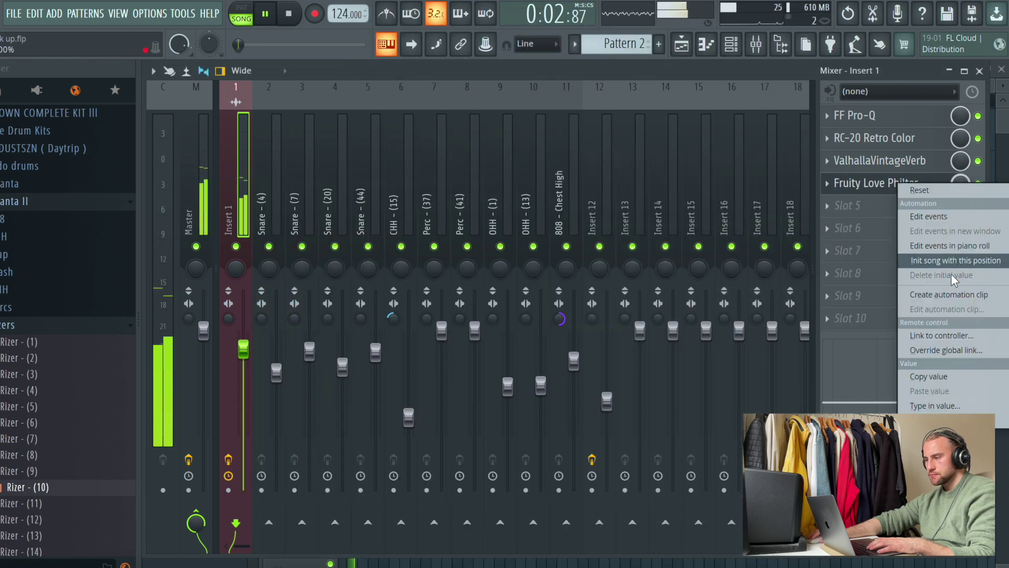
click(949, 296)
Shape the Love Philter mix level clip with a curved dip around bar 5, then zero from bar 9 to the end
click(685, 45)
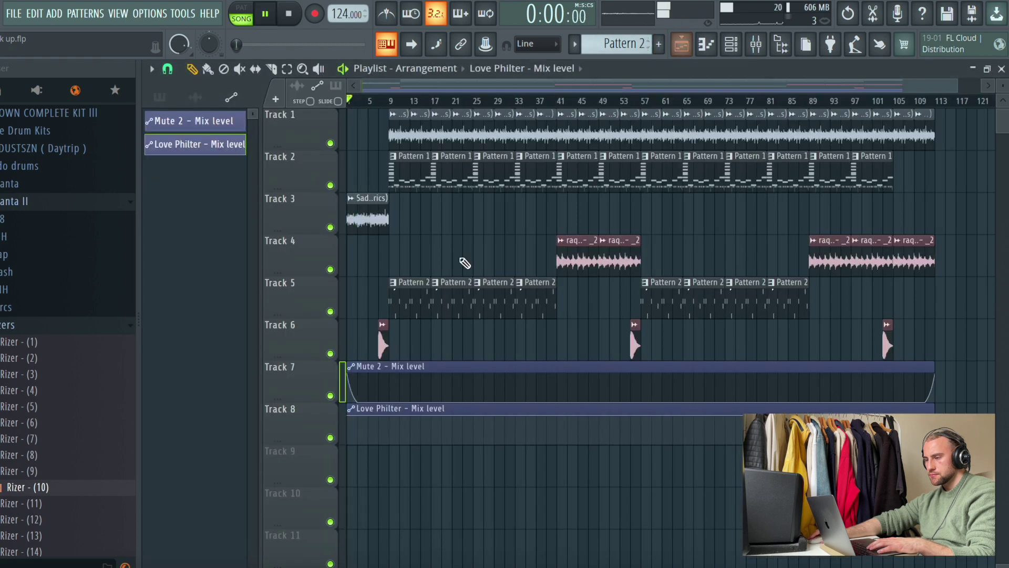
key(space)
right_click(363, 430)
mouse_move(383, 432)
mouse_down()
mouse_move(393, 419)
mouse_move(390, 444)
mouse_up()
key(space)
drag(934, 414, 934, 444)
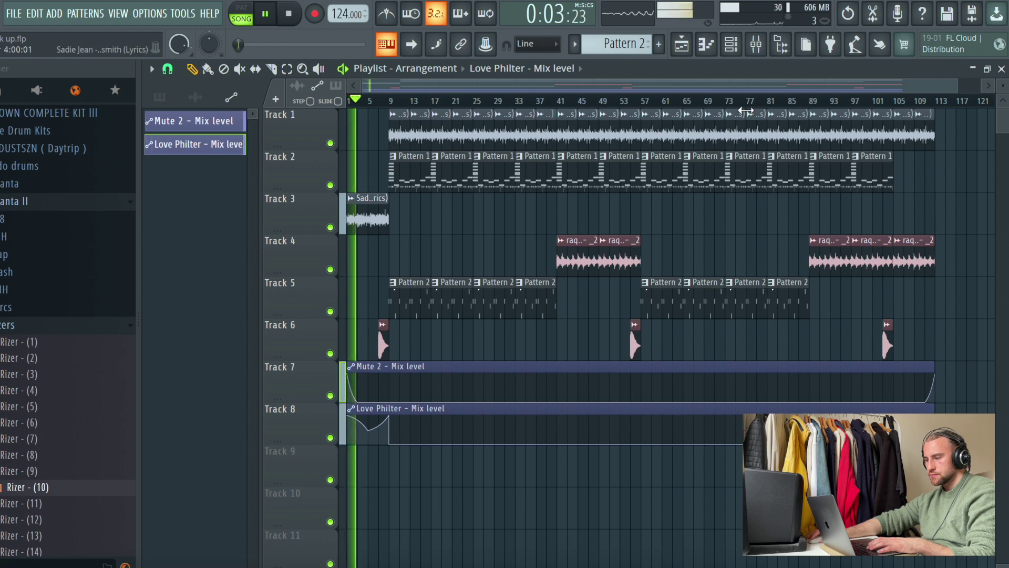
key(space)
key(space)
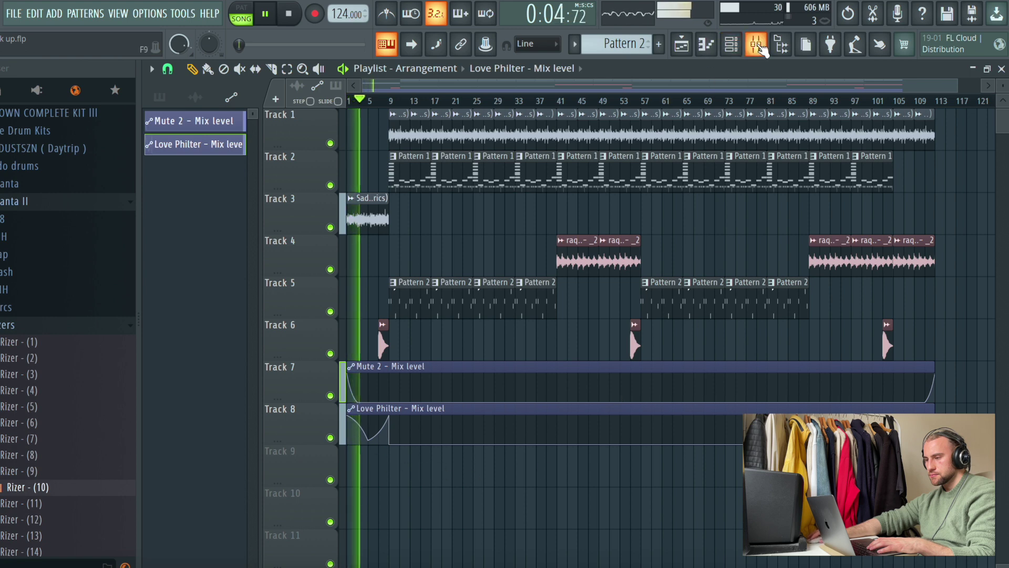
Play the song from the start, load the Simple lowpass preset into Insert 1's Fruity Love Philter, and return to the playlist
click(757, 45)
click(938, 191)
key(space)
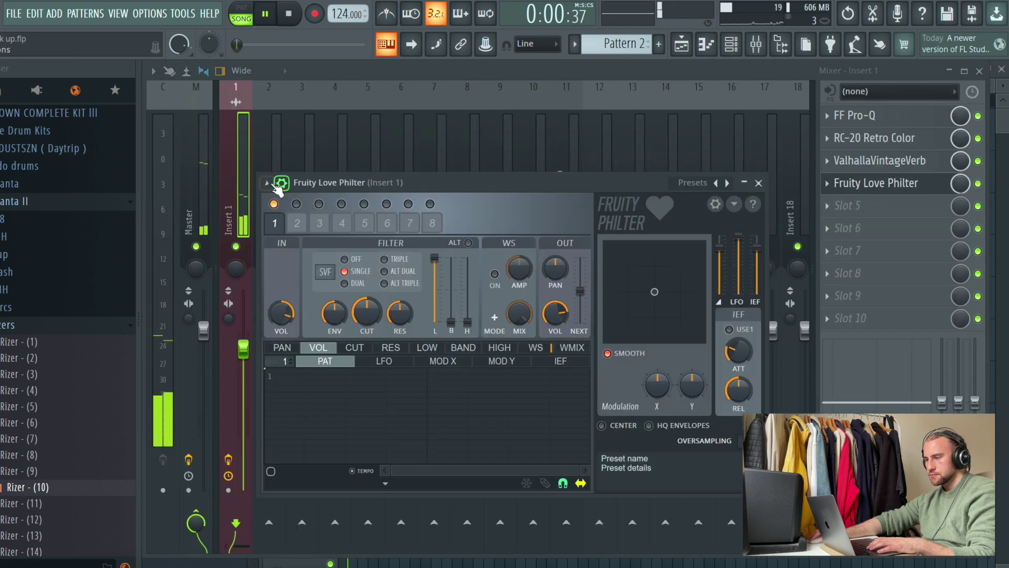
click(279, 185)
mouse_move(307, 238)
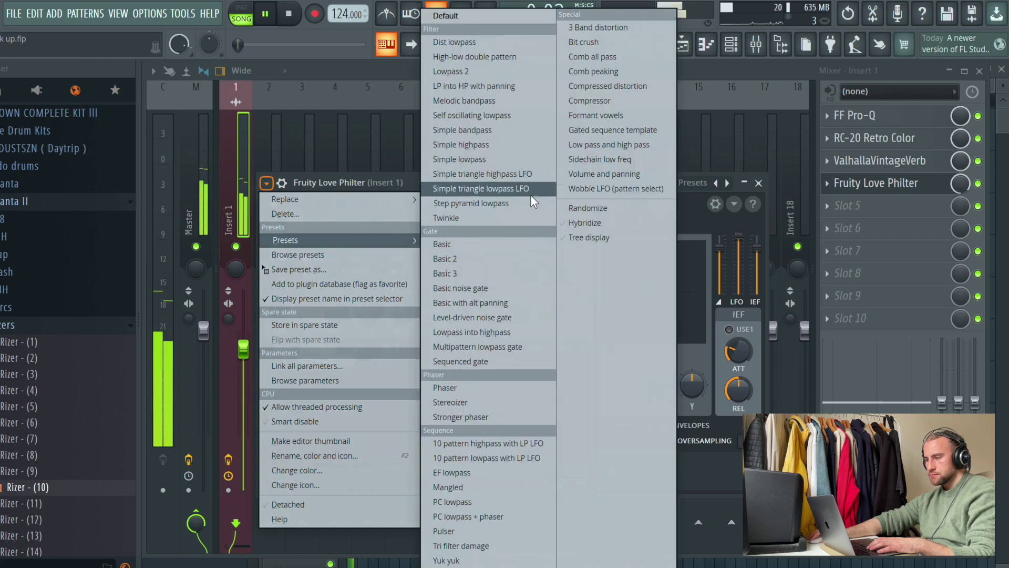
click(514, 160)
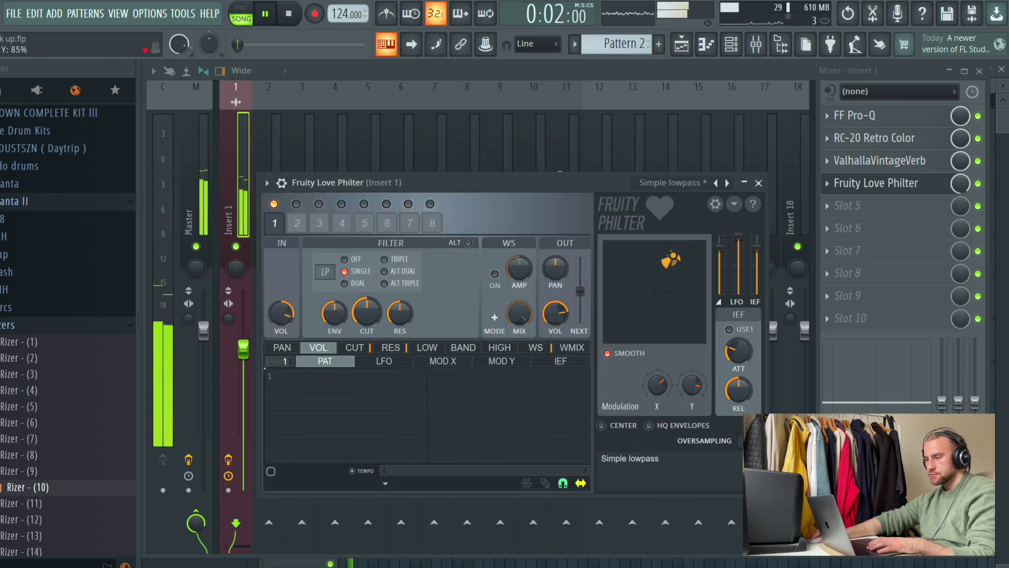
key(F5)
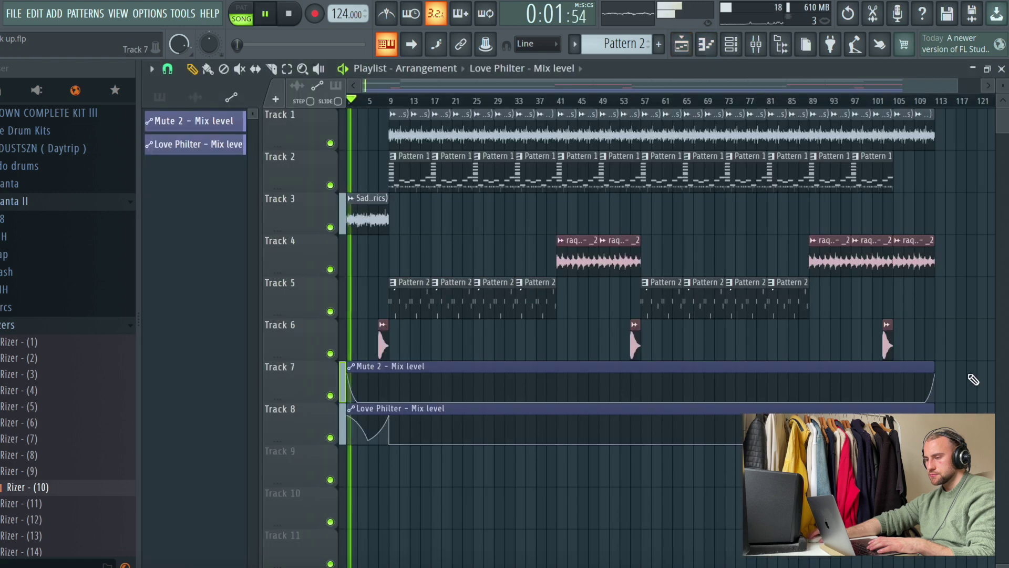
click(14, 13)
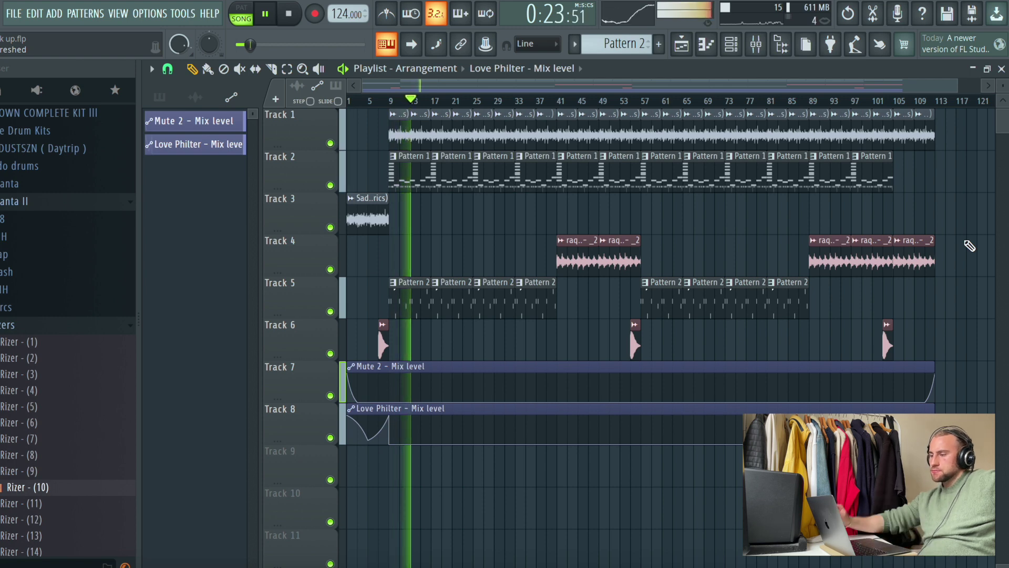
Trim the Pattern 1 and Pattern 2 clips before bar 41 so both end half a bar earlier
click(540, 103)
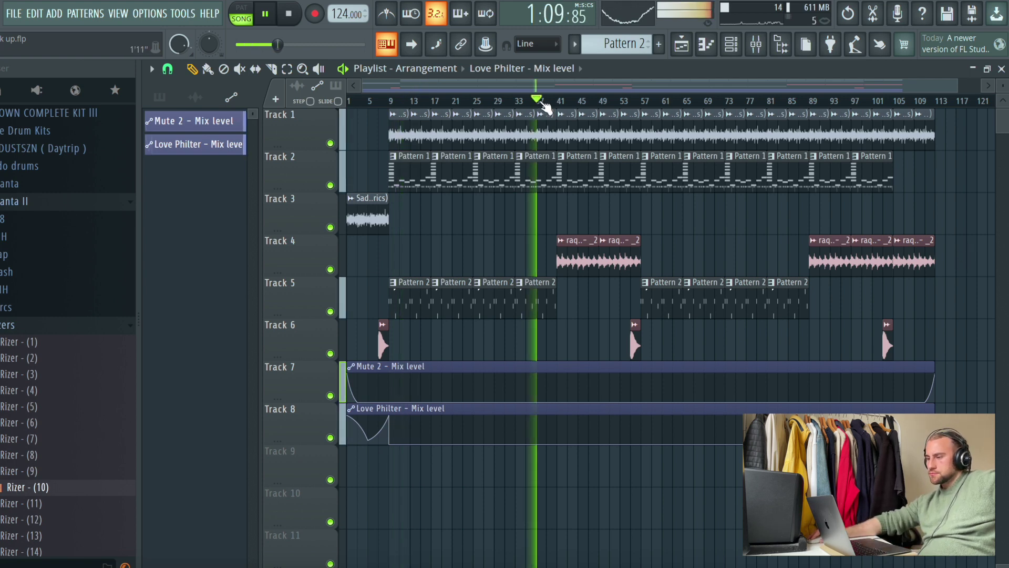
scroll(640, 185, up, 5)
drag(640, 186, 620, 185)
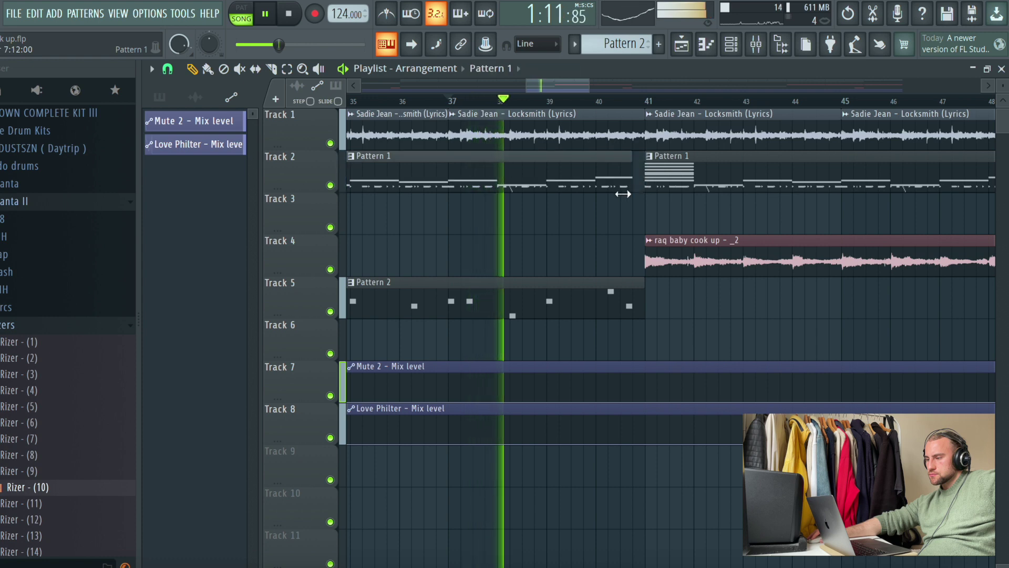
drag(644, 295, 615, 304)
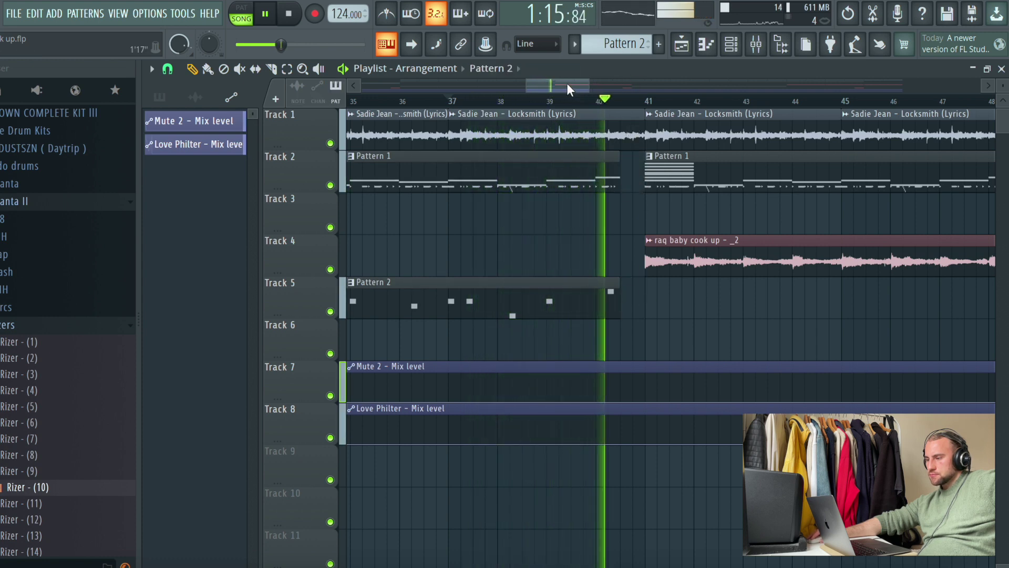
Trim the Pattern 1 and Pattern 2 clips before bar 89 so both end half a bar earlier
drag(567, 83, 792, 88)
drag(717, 187, 686, 186)
click(719, 291)
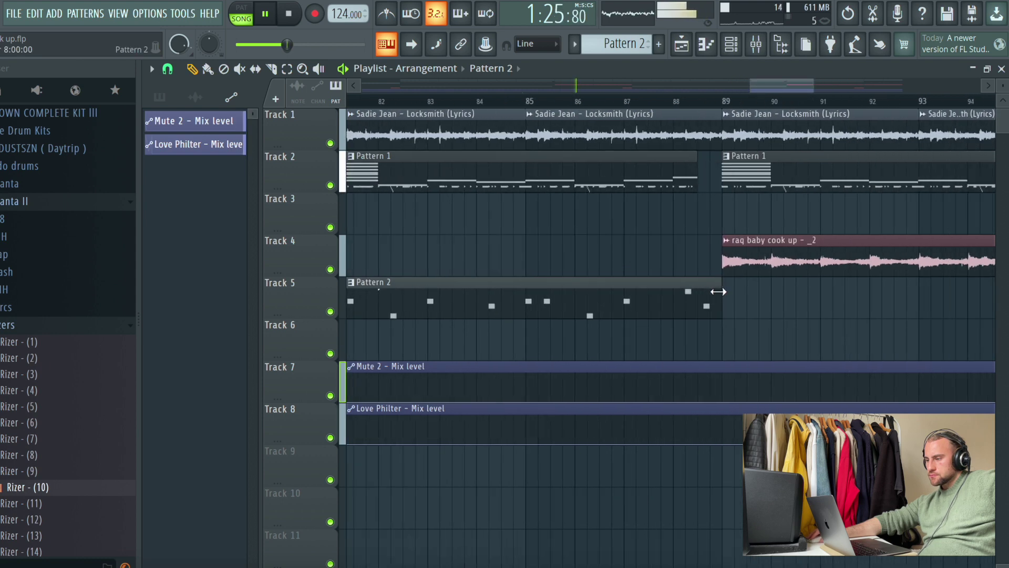
Play from about bar 83 and try a curved rise in the Mute 2 mix level clip over the half bar before bar 89
scroll(463, 97, left, 1)
click(476, 100)
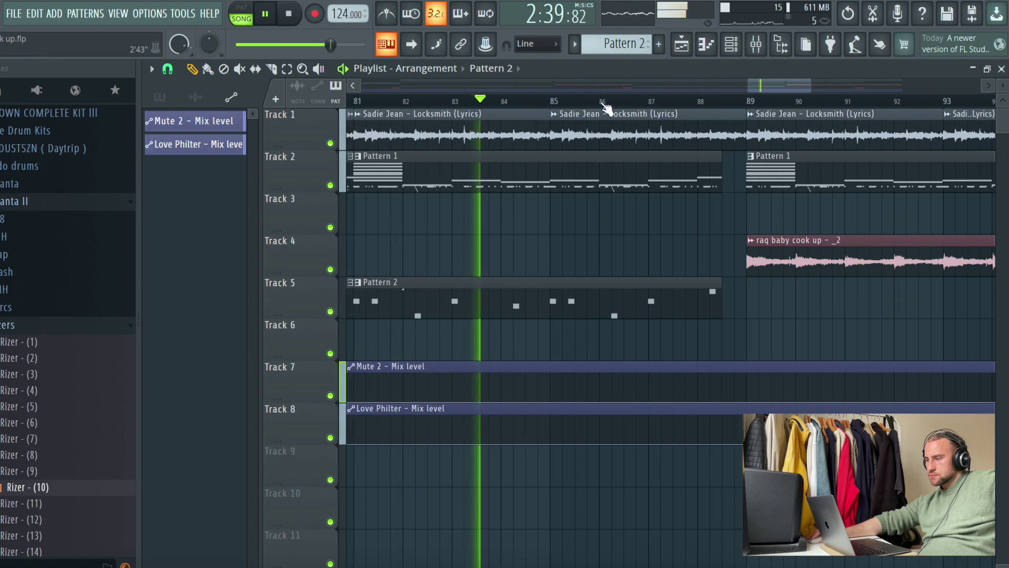
click(722, 402)
right_click(723, 375)
right_click(747, 376)
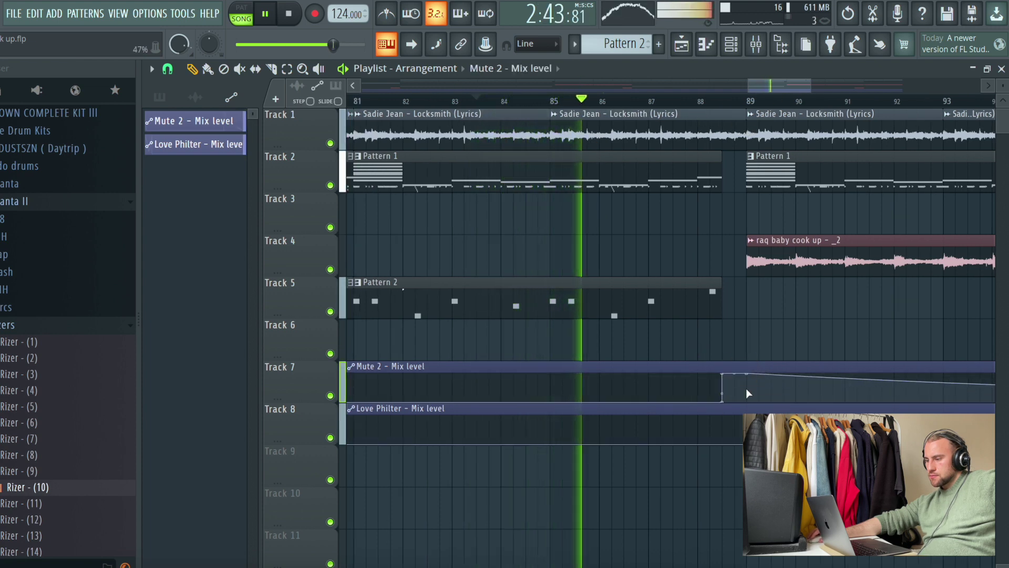
right_click(746, 399)
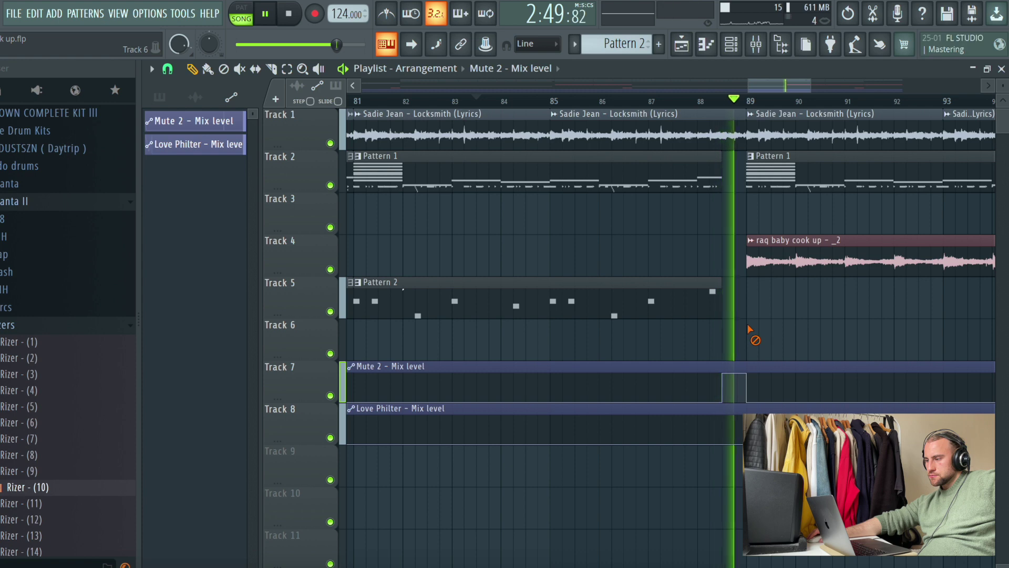
right_click(723, 374)
click(729, 311)
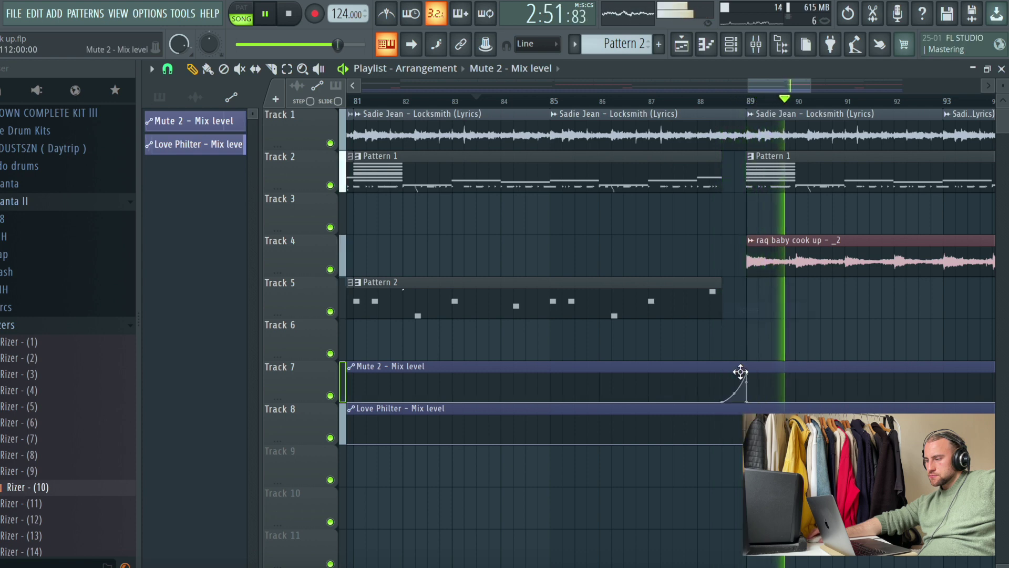
Undo the accidental deletion of the Mute 2 mix level clip
right_click(744, 371)
click(37, 14)
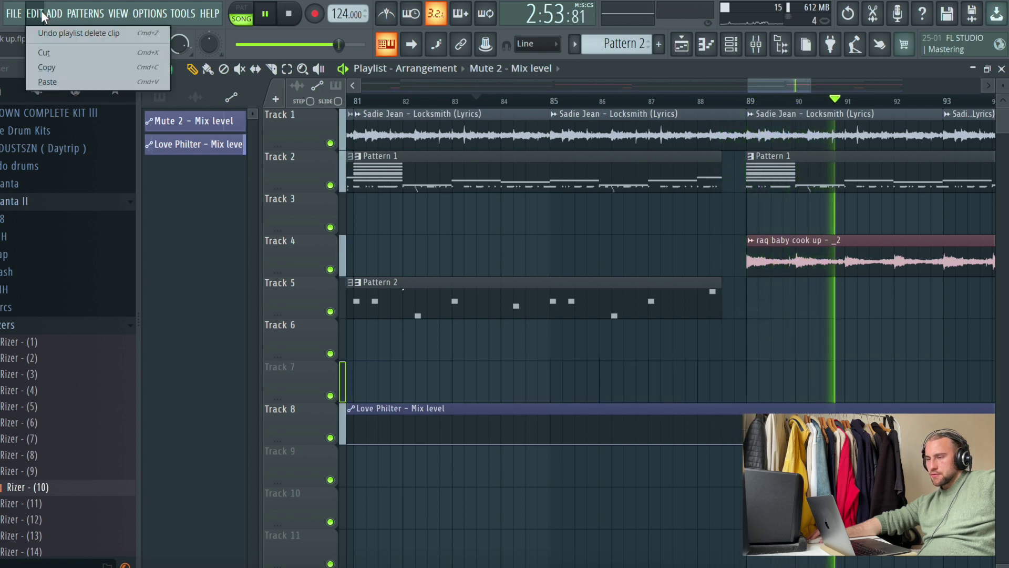
click(52, 33)
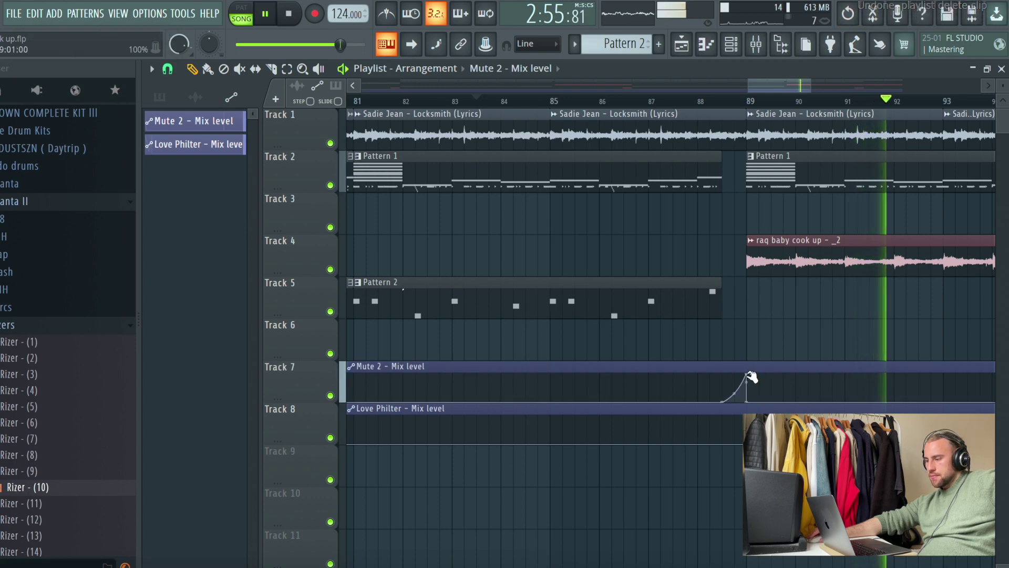
Delete the added automation points around bar 89 from the Mute 2 mix level clip
right_click(749, 376)
click(765, 310)
right_click(747, 374)
click(762, 310)
right_click(730, 409)
click(746, 310)
scroll(715, 107, down, 5)
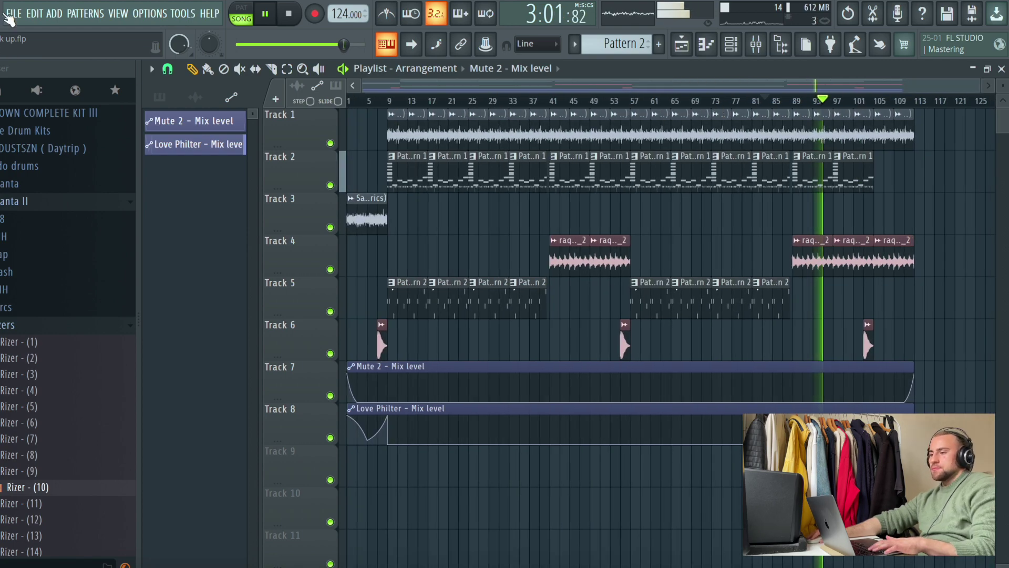